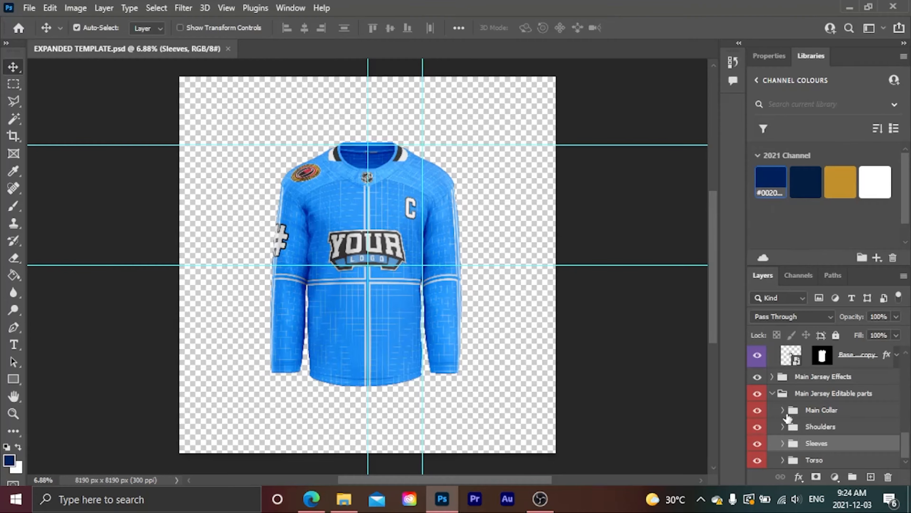
Open the right sleeve's design smart object, examine its layers and close it again
left_click(782, 461)
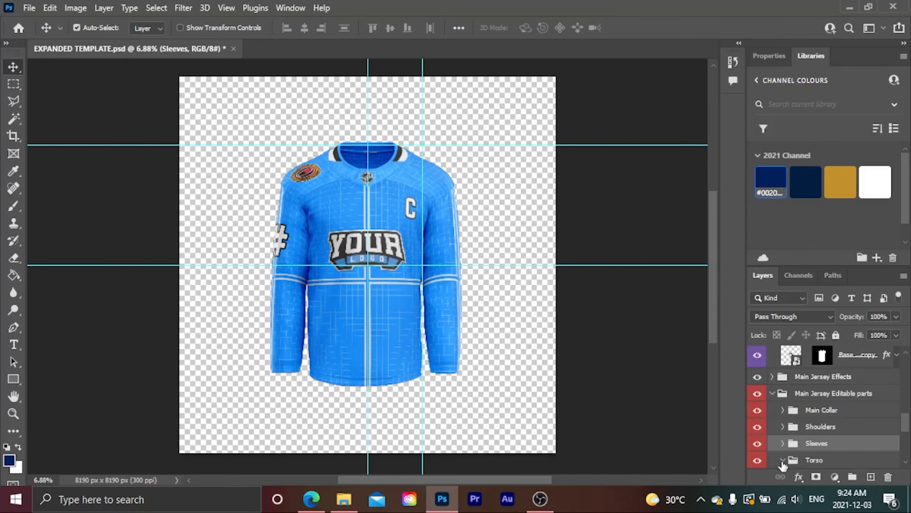
left_click(783, 443)
scroll(806, 379, "down", 3)
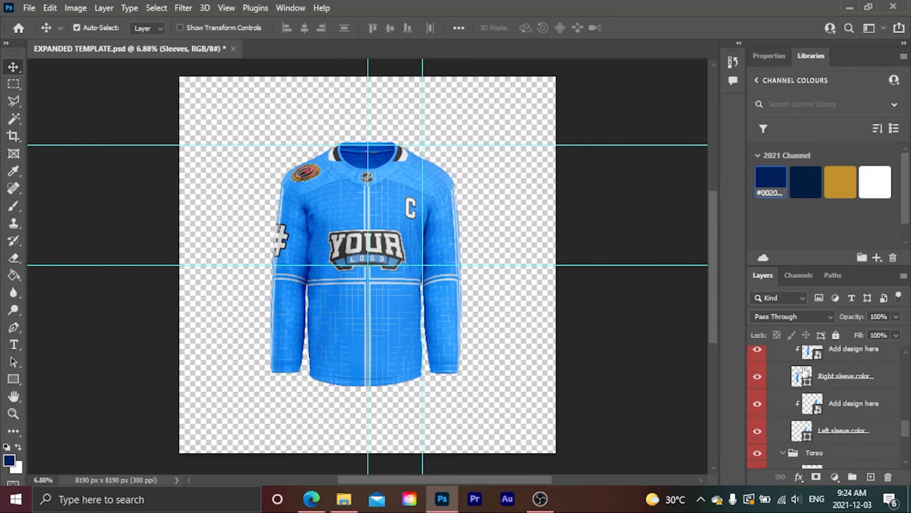
double_click(805, 380)
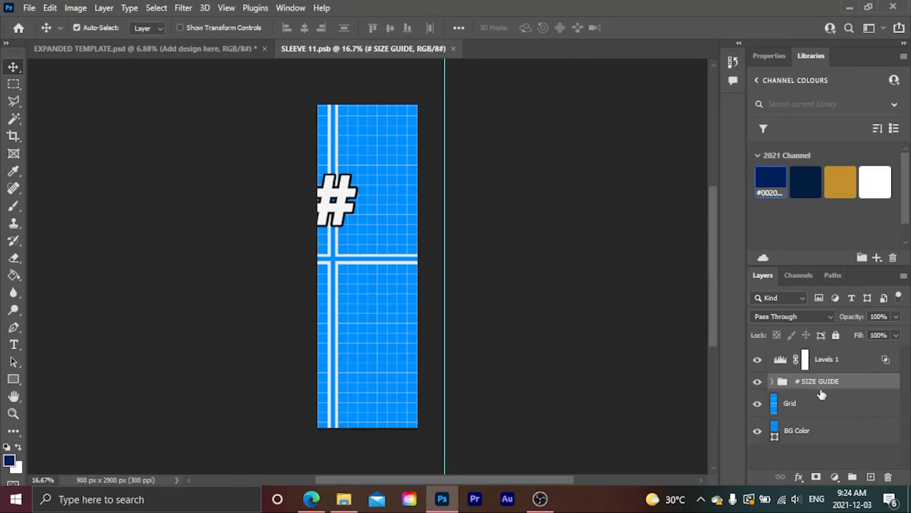
left_click(453, 48)
Open the right shoulder's "Add Design here" smart object for editing
left_click(783, 417)
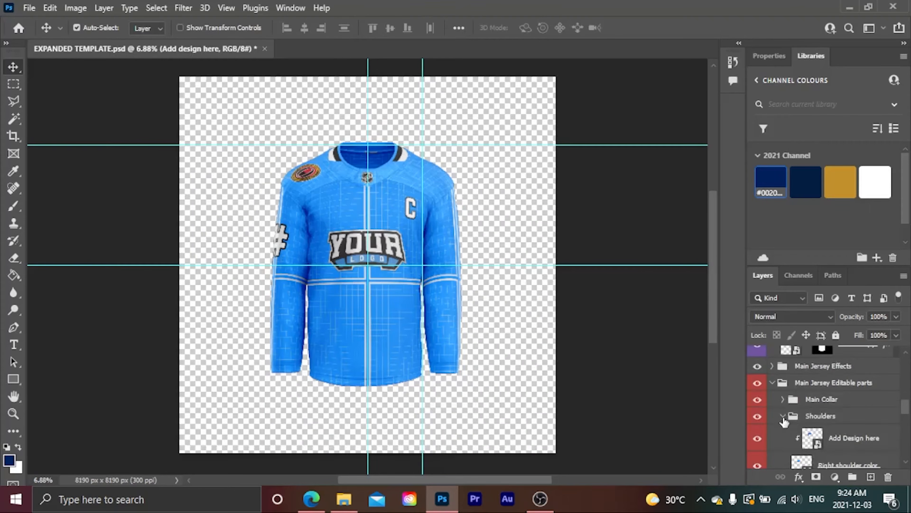
scroll(798, 432, "down", 2)
double_click(808, 395)
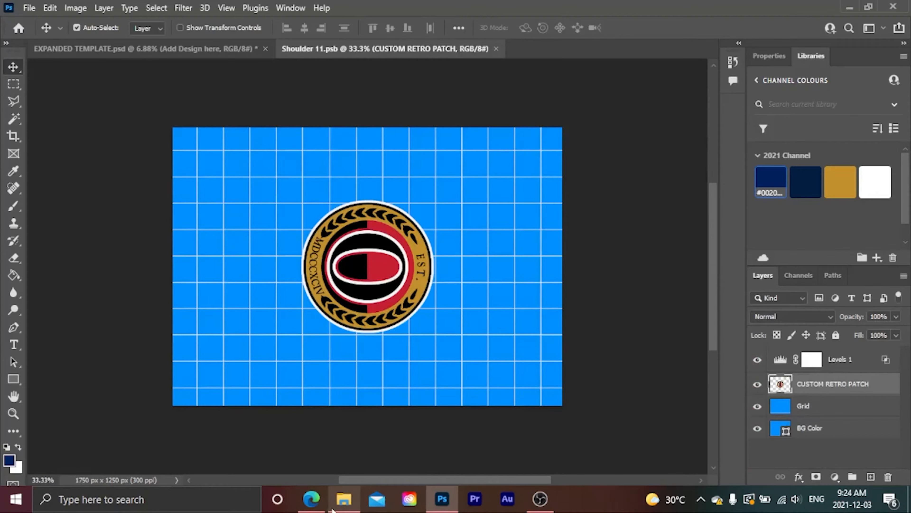
Place the STAY PAWSITIVE badge image from the Desktop folder into the shoulder design and rotate it 90°
left_click(344, 499)
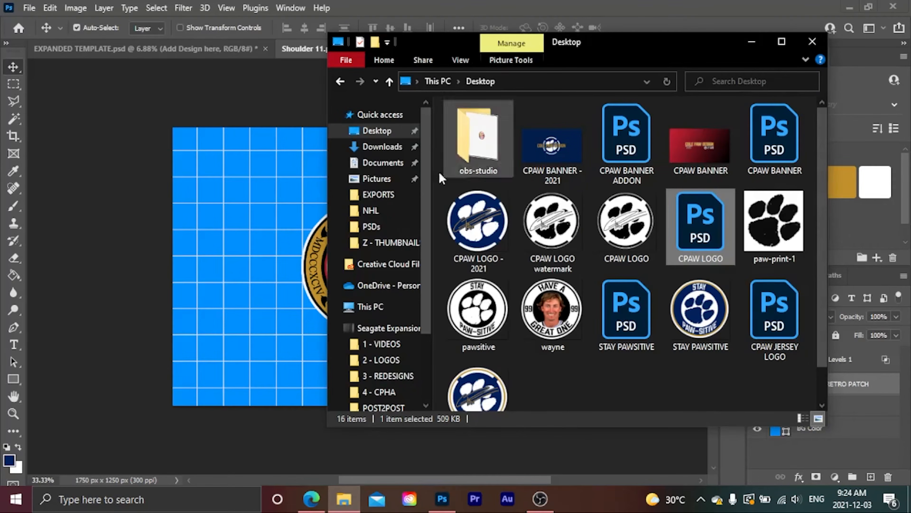
left_click_drag(721, 315, 282, 303)
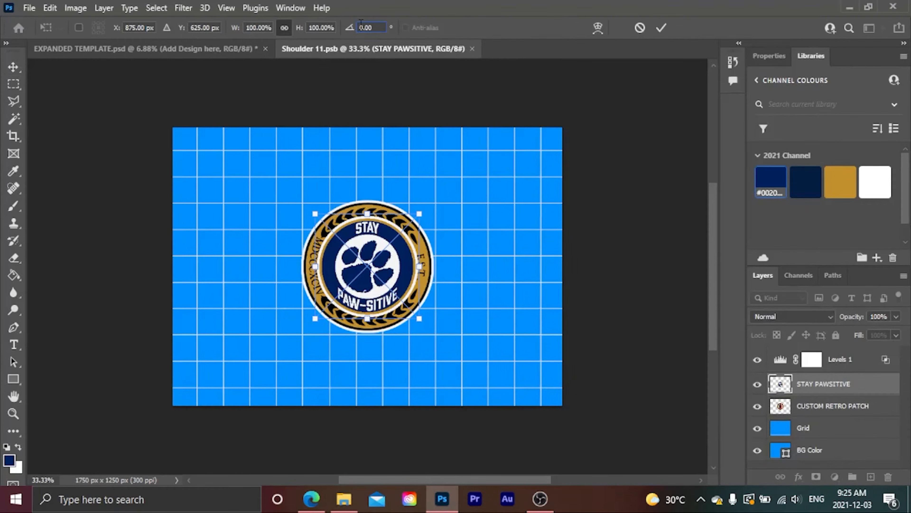
type("90")
key("Return")
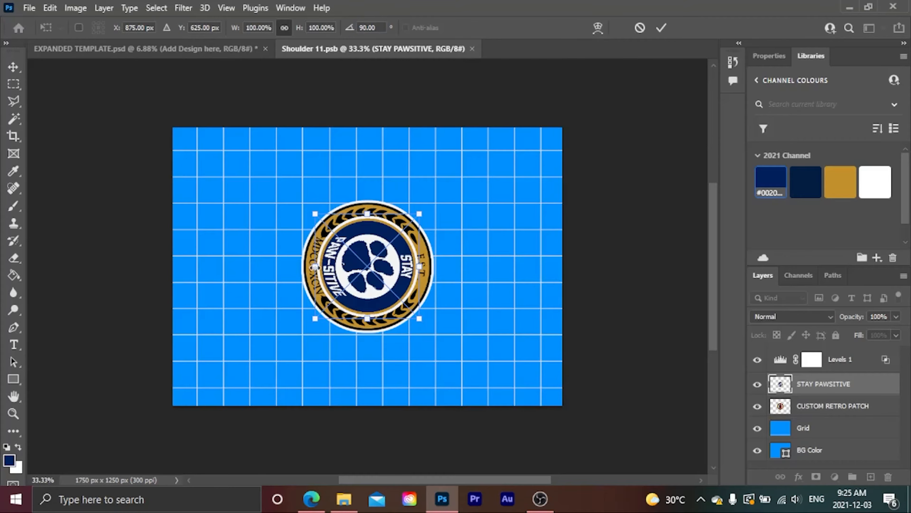
Enlarge the placed STAY PAWSITIVE badge to about 126% to match the size of the old retro patch
left_click_drag(315, 267, 301, 266)
left_click_drag(419, 266, 434, 267)
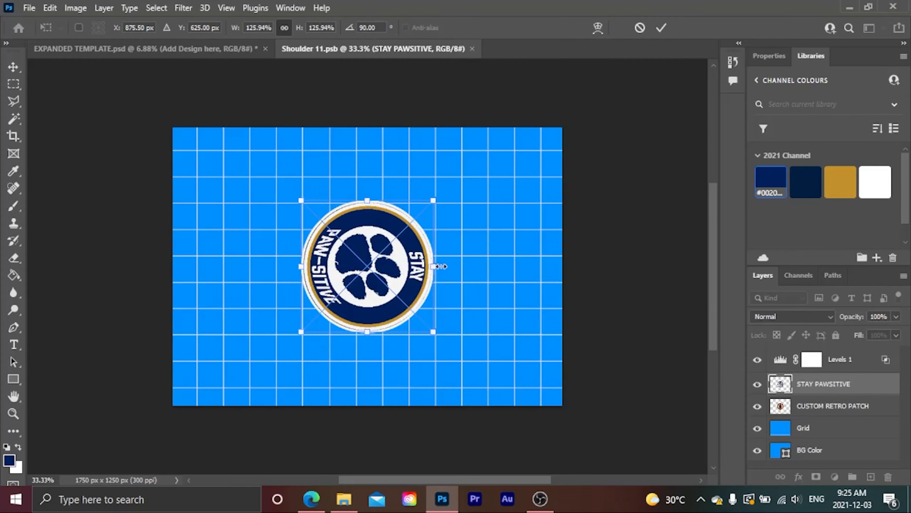
scroll(230, 256, "up", 3)
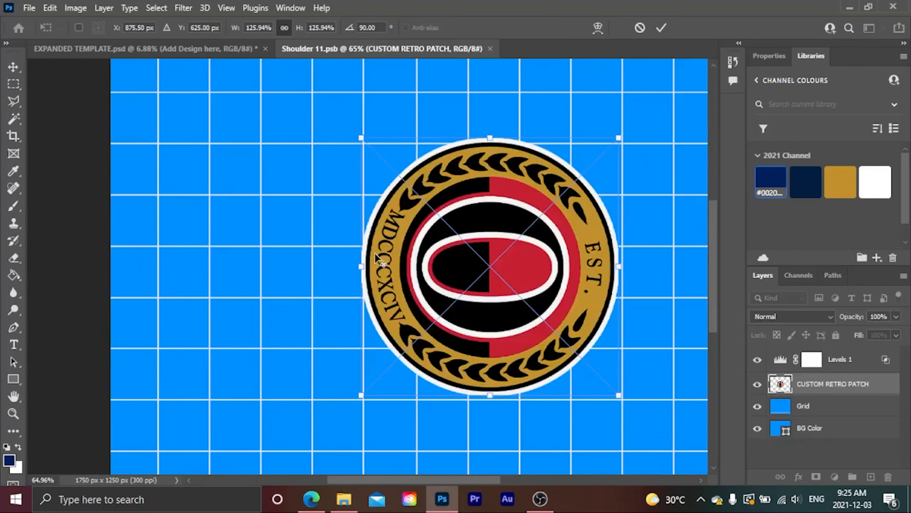
key("alt+space")
Rasterize the STAY PAWSITIVE layer
left_click(807, 388)
left_click(807, 388)
right_click(807, 388)
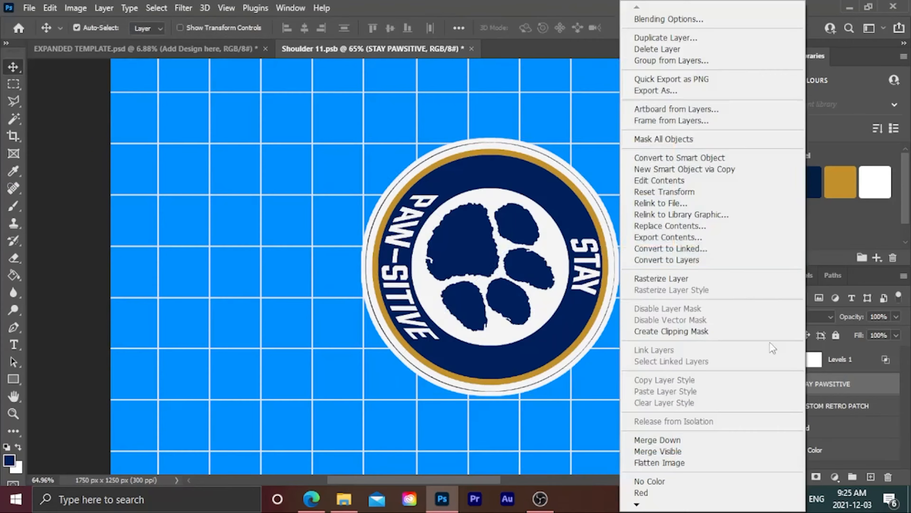
left_click(668, 276)
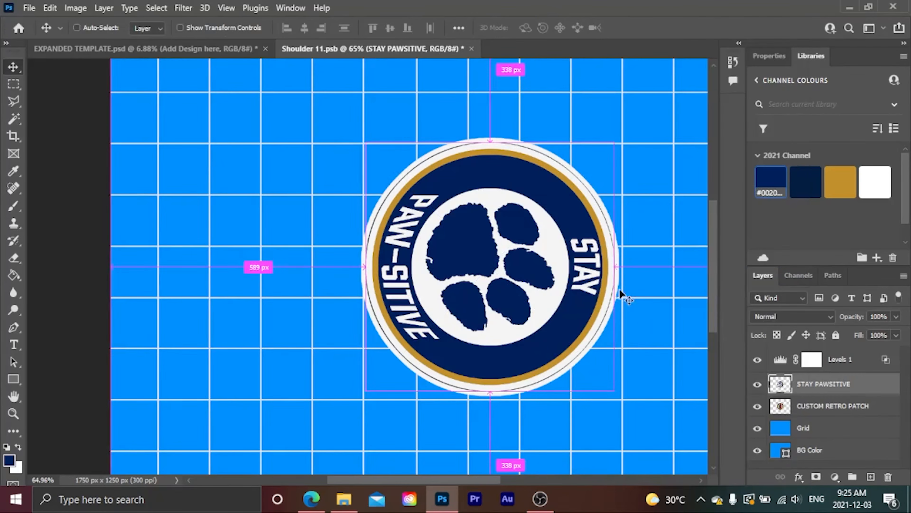
Scale the rasterized badge up slightly on both sides until it fully covers the old patch's edge
key("ctrl+t")
left_click_drag(614, 267, 626, 268)
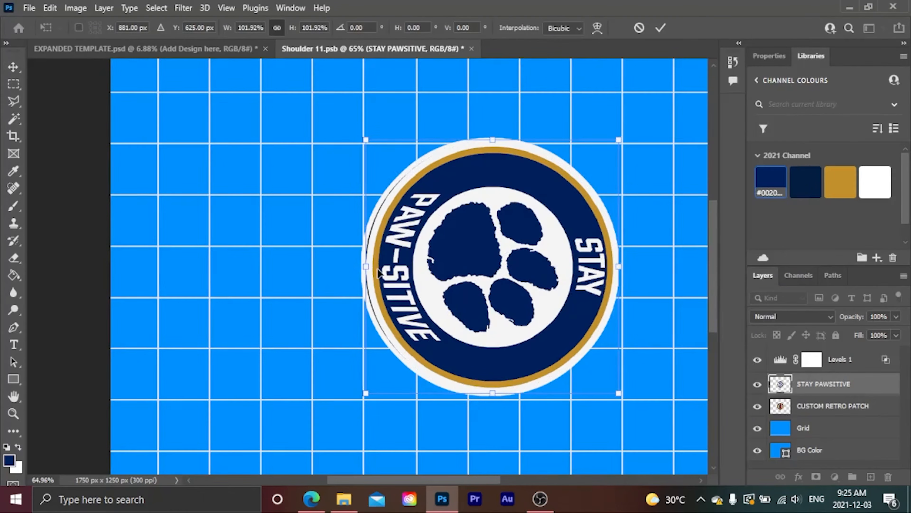
left_click_drag(365, 268, 363, 264)
key("Return")
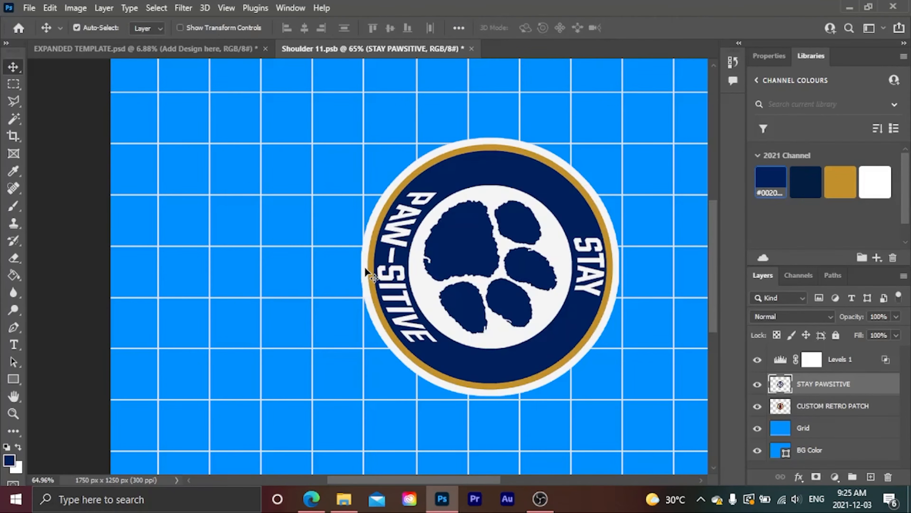
scroll(365, 266, "down", 3)
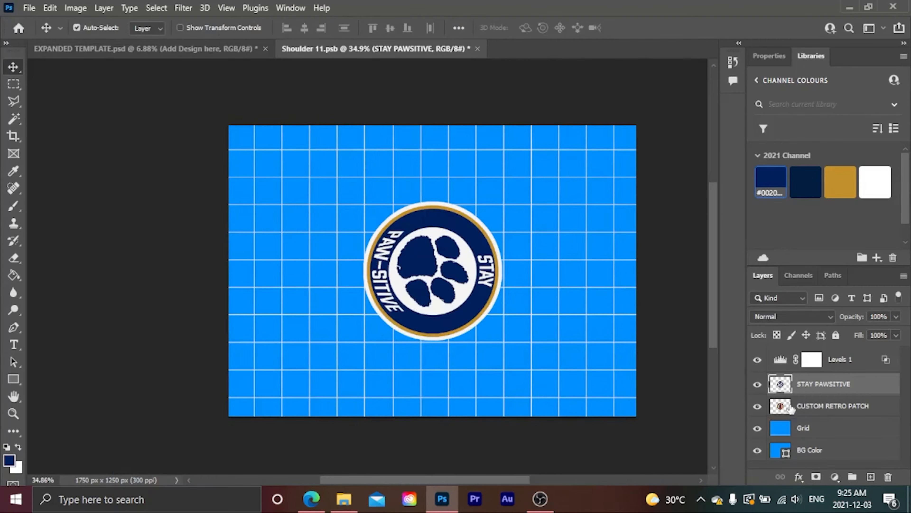
Hide the CUSTOM RETRO PATCH layer and recolour the BG Color shape with the first navy of the 2021 Channel colours
left_click(758, 406)
left_click(781, 456)
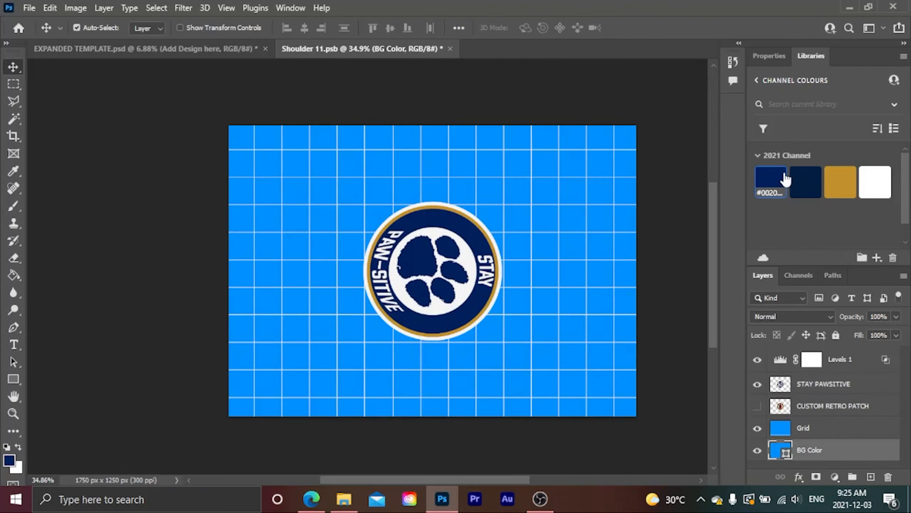
left_click(779, 182)
Copy the paw-print pattern layer from CPAW BANNER ADDON.psd into the shoulder design and close the pattern file
left_click(345, 502)
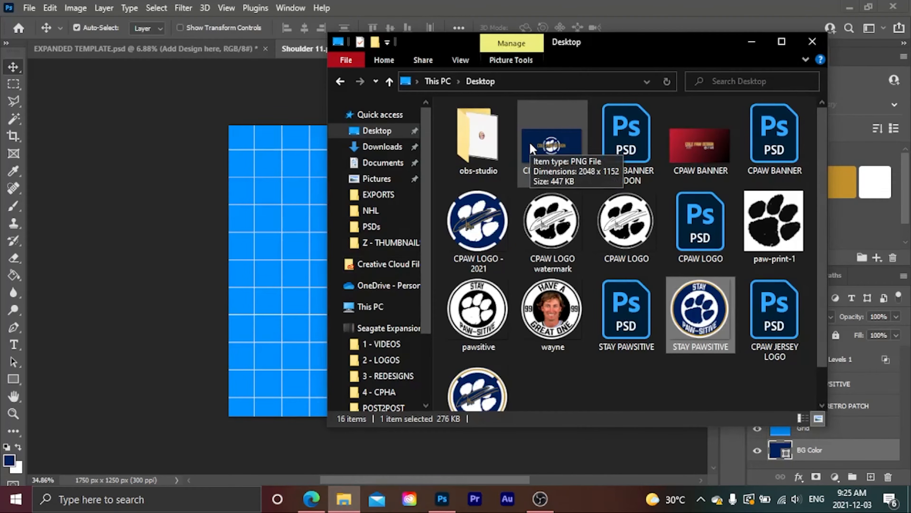
left_click(603, 135)
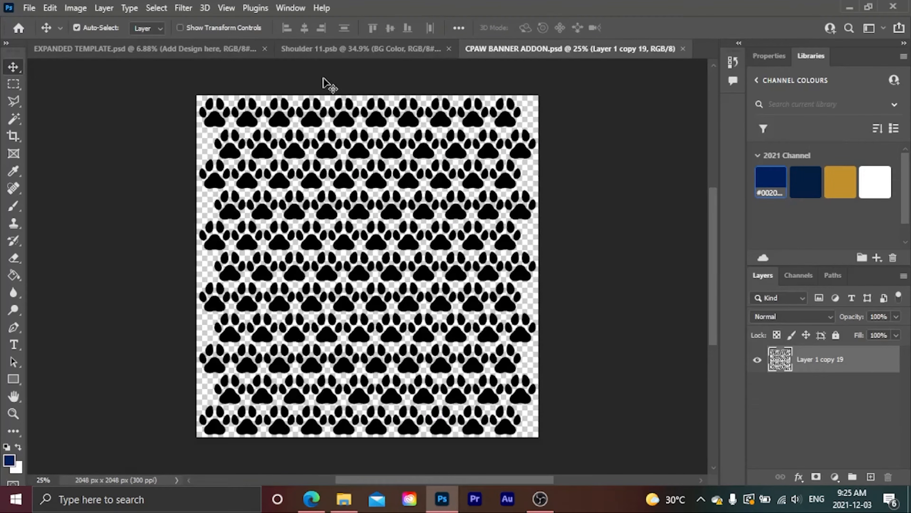
left_click_drag(360, 124, 364, 45)
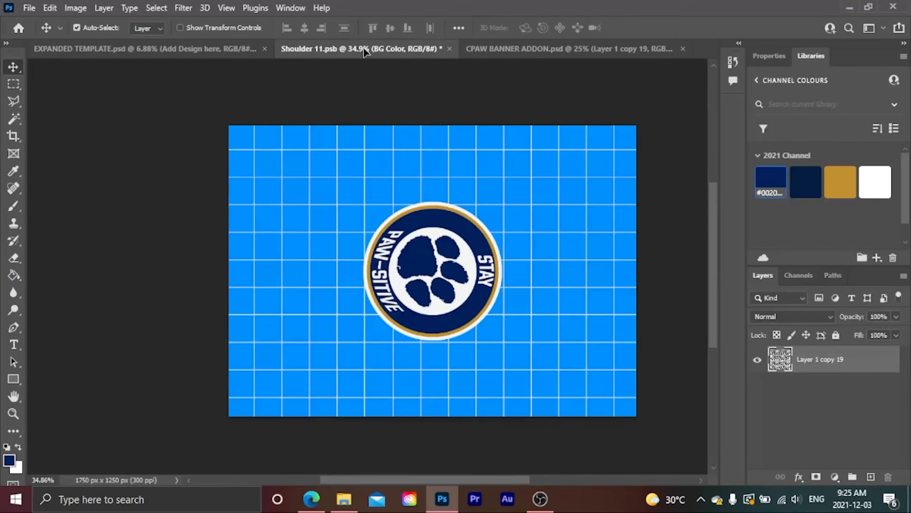
left_click_drag(422, 260, 423, 262)
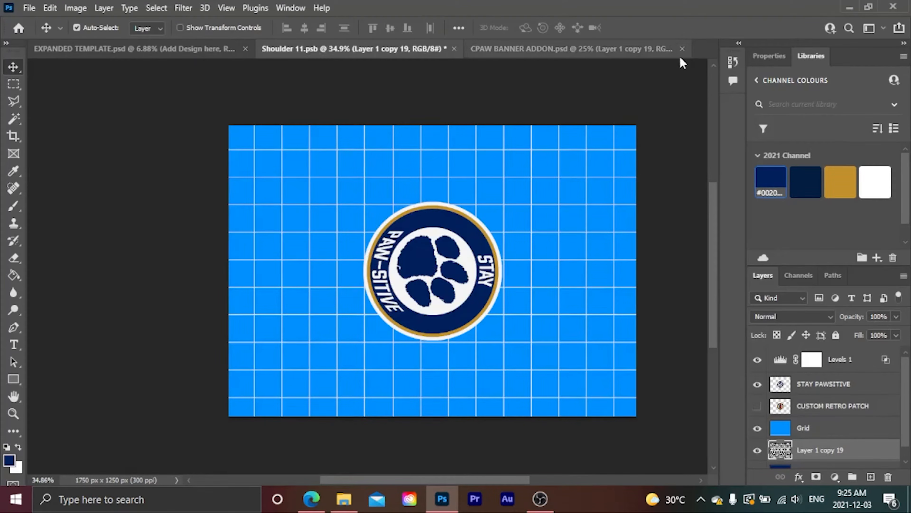
left_click(682, 49)
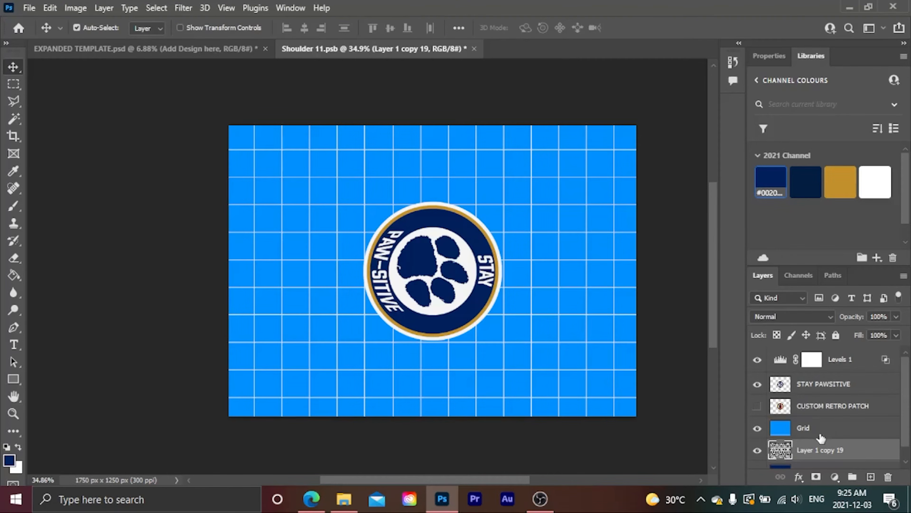
Move the paw-print pattern layer above the Grid layer and rotate the pattern 90°
left_click_drag(820, 451, 821, 428)
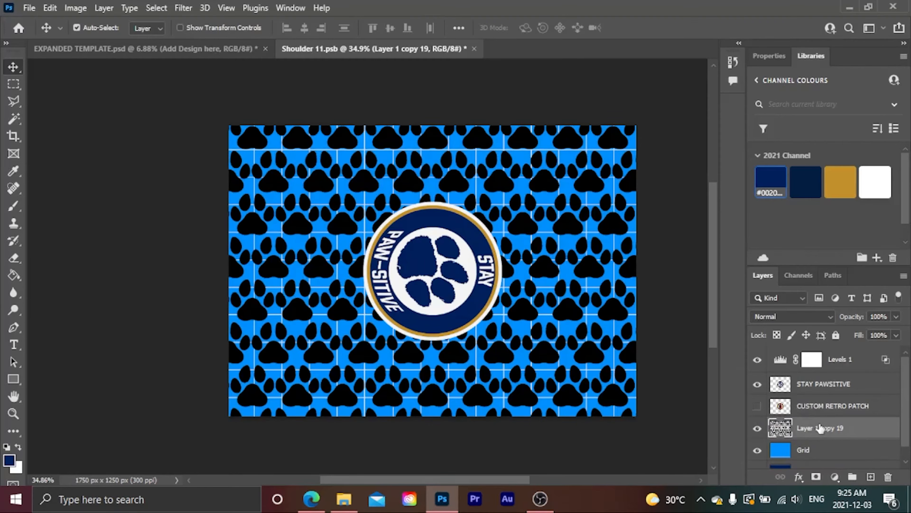
key("ctrl+t")
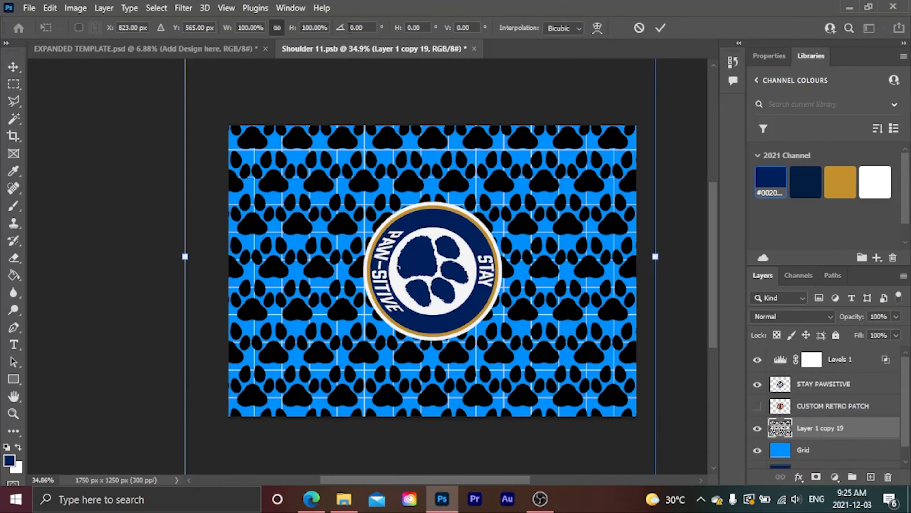
type("90")
key("Return")
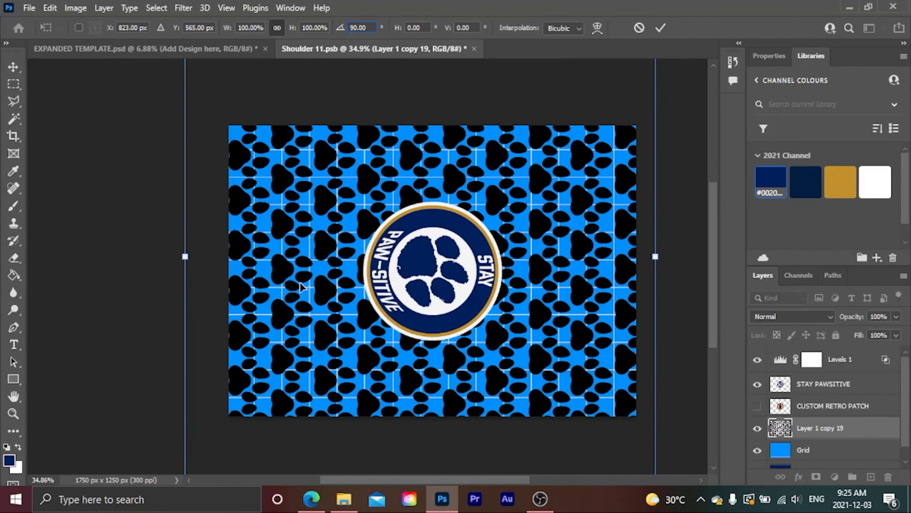
Centre the paw-print pattern vertically on the shoulder canvas and enlarge it, ending at the canvas's right edge
left_click_drag(327, 289, 328, 301)
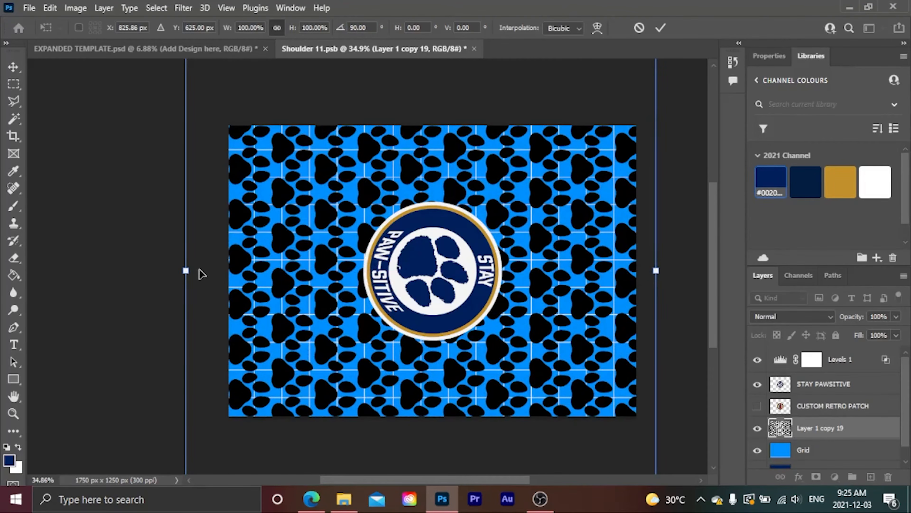
scroll(200, 270, "down", 6)
left_click_drag(275, 268, 112, 276)
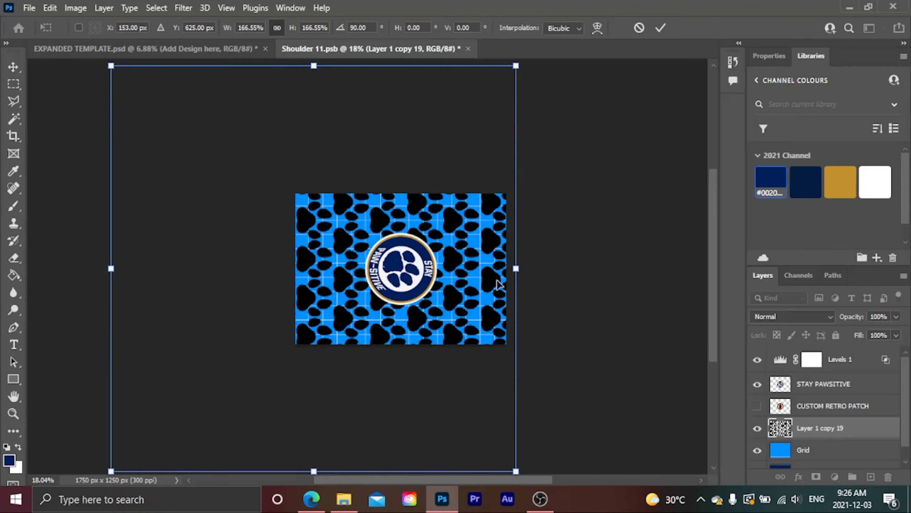
left_click_drag(517, 269, 506, 269)
left_click(661, 27)
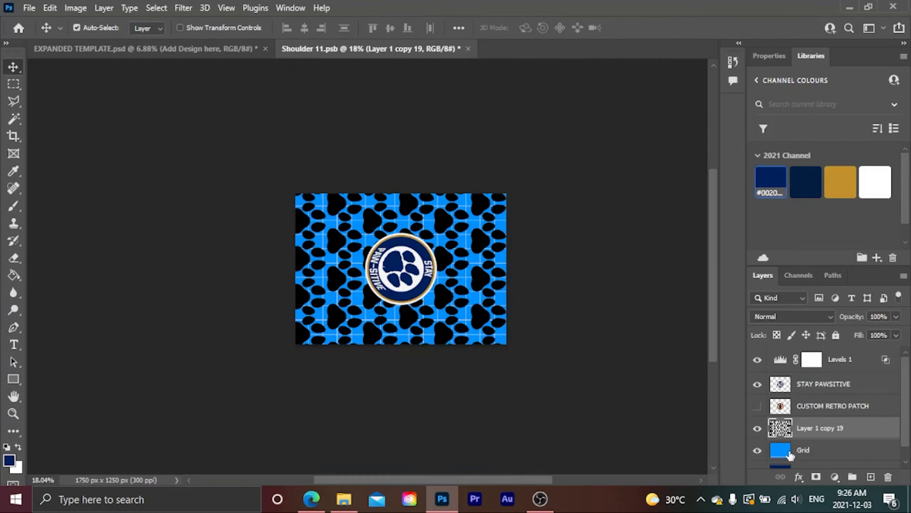
Select the paw prints with the Magic Wand and paint them dark navy #041E42 using an 800 px brush
key("w")
left_click(475, 337)
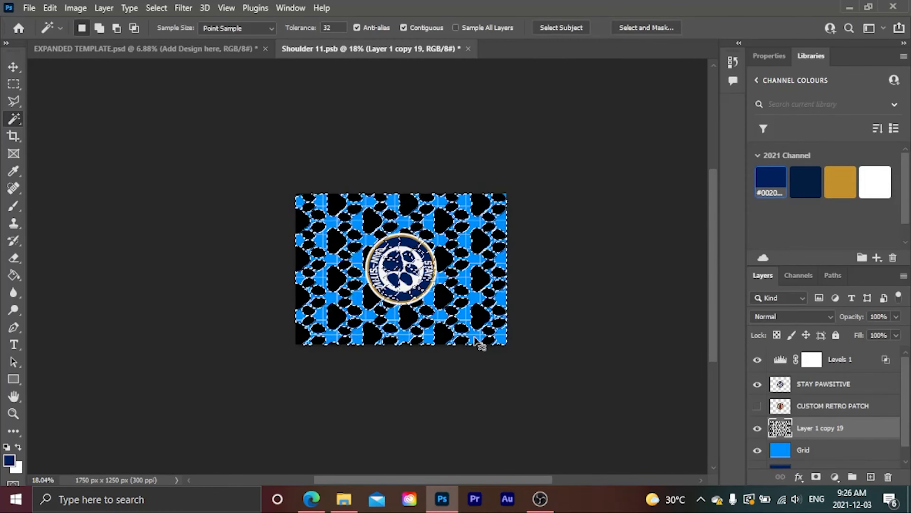
left_click(806, 182)
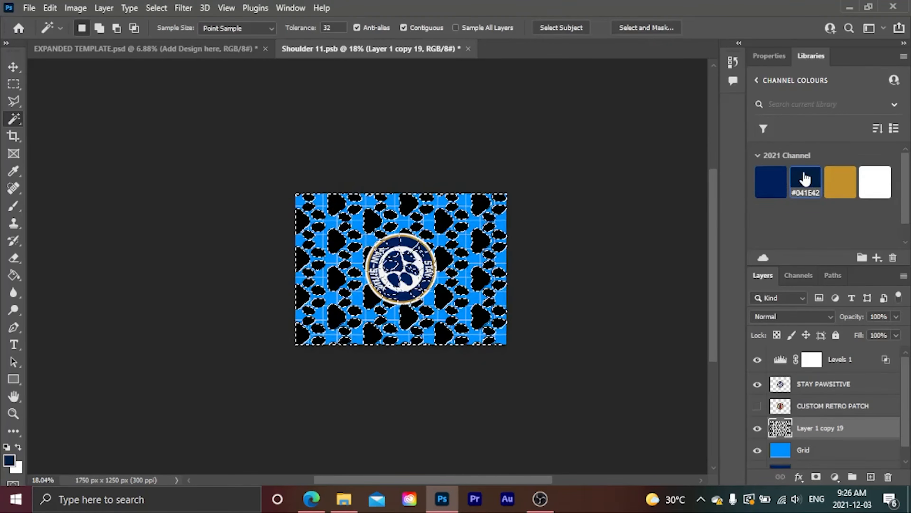
key("b")
key("bracketright")
key("bracketright")
key("bracketright")
key("bracketright")
left_click_drag(291, 206, 712, 238)
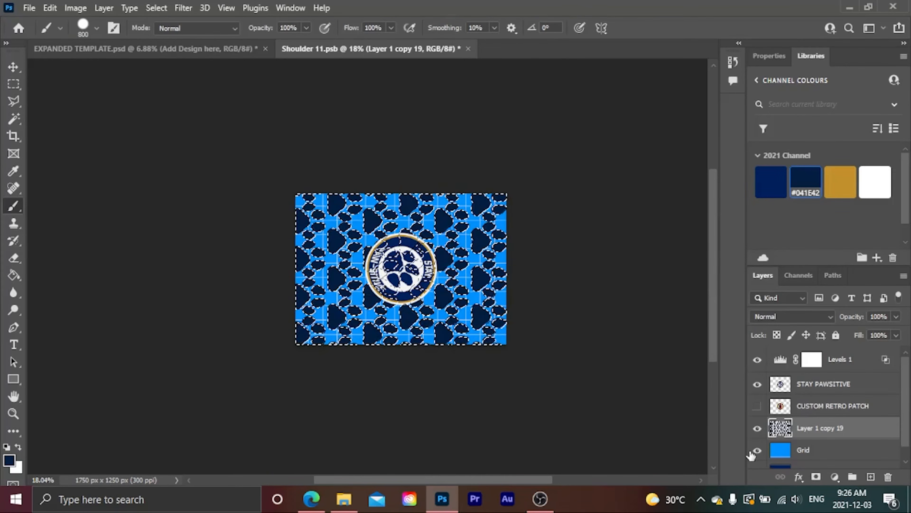
Hide the Grid layer and save the shoulder design to update the jersey in EXPANDED TEMPLATE.psd
left_click(757, 450)
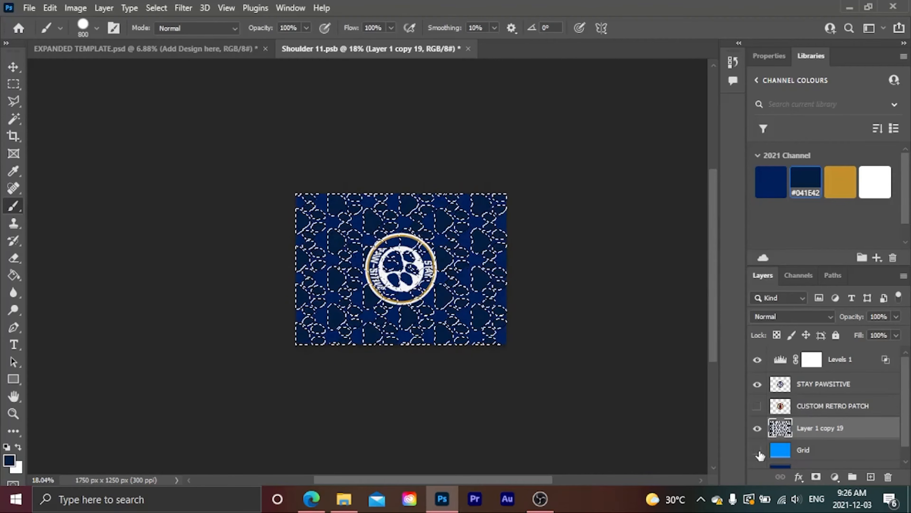
key("ctrl+s")
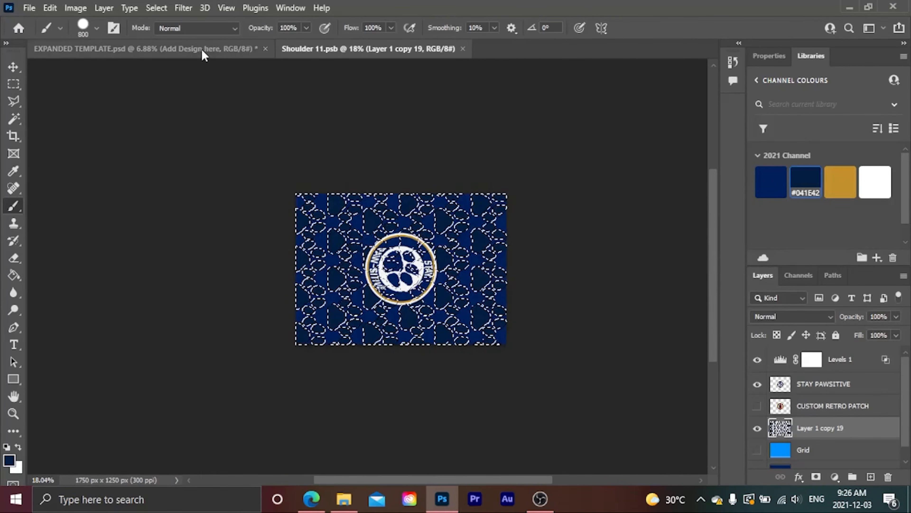
left_click(201, 49)
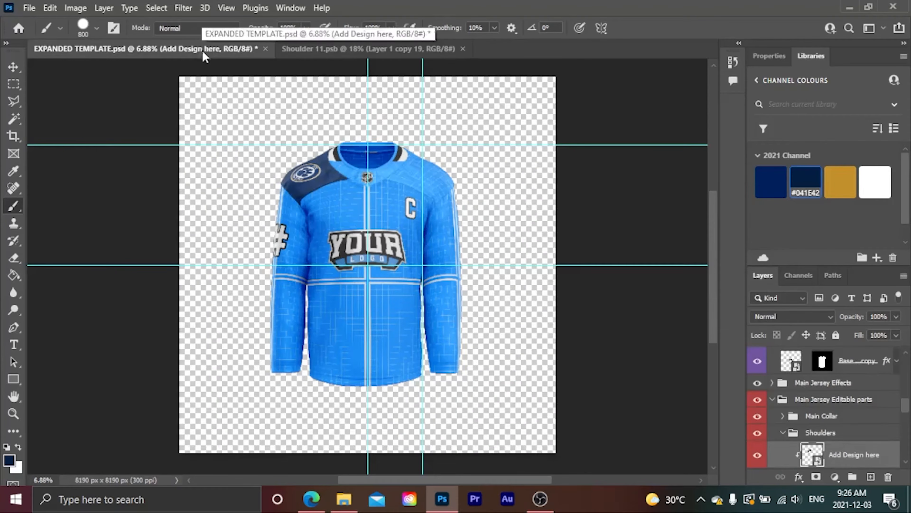
scroll(323, 172, "up", 4)
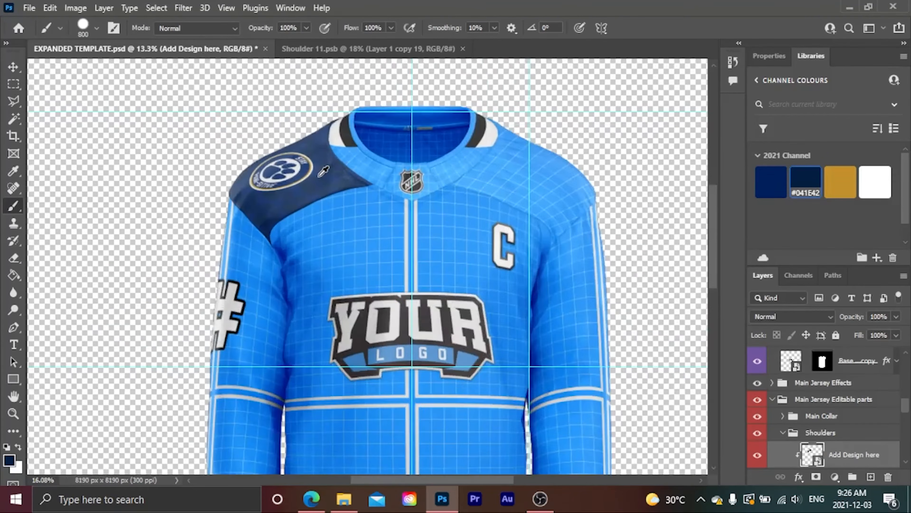
scroll(323, 171, "up", 2)
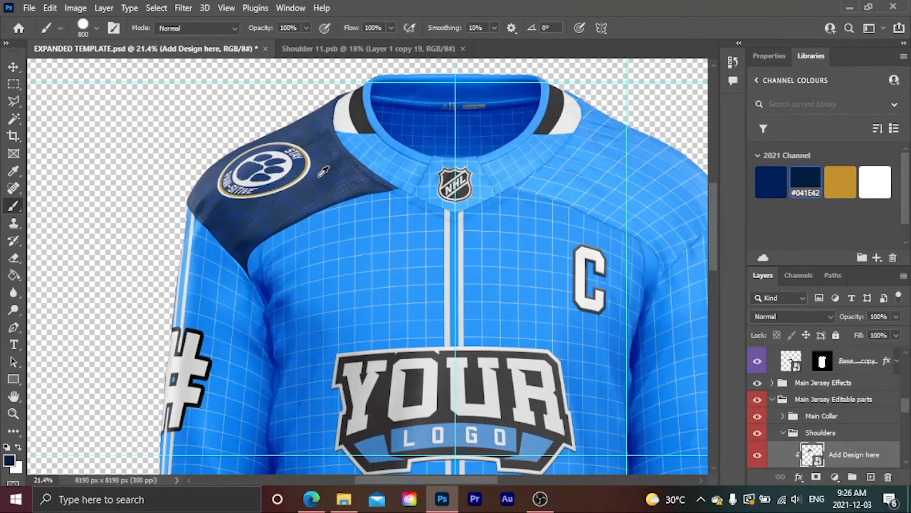
Open the left shoulder's design smart object for editing
scroll(323, 172, "down", 3)
scroll(302, 232, "up", 4)
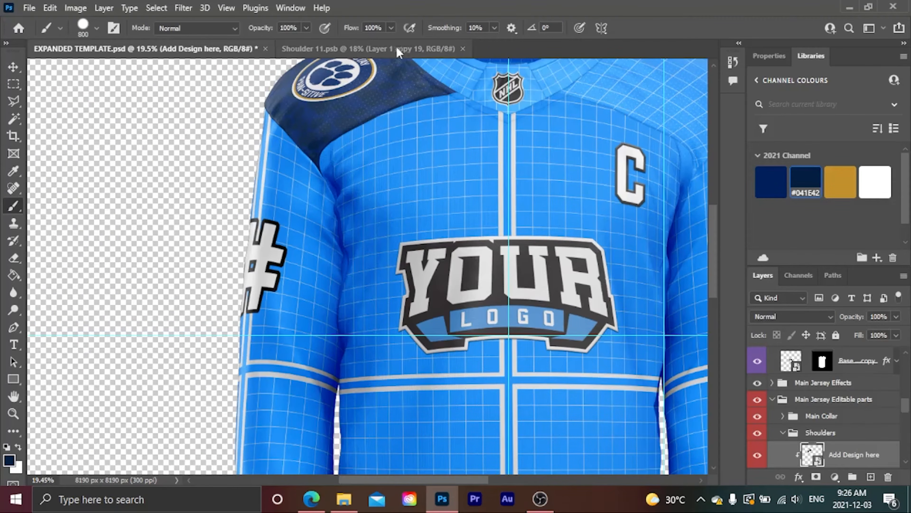
scroll(809, 409, "down", 3)
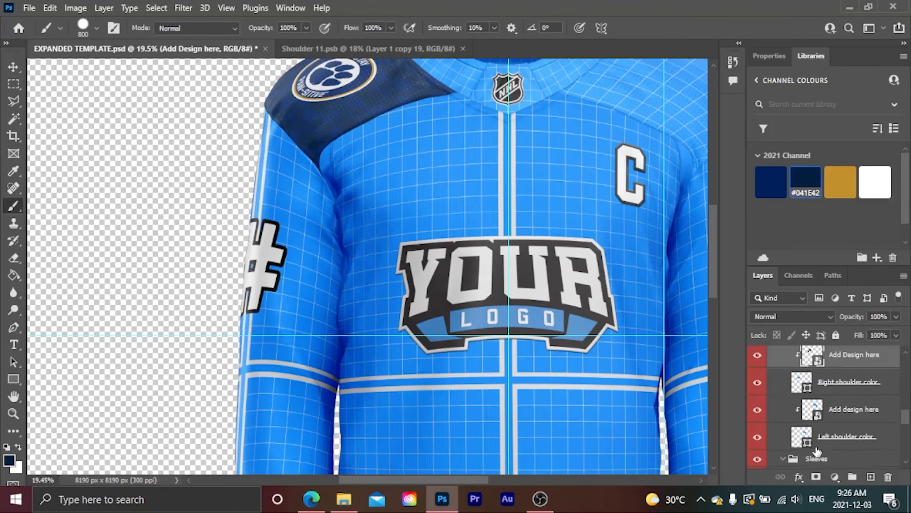
double_click(807, 415)
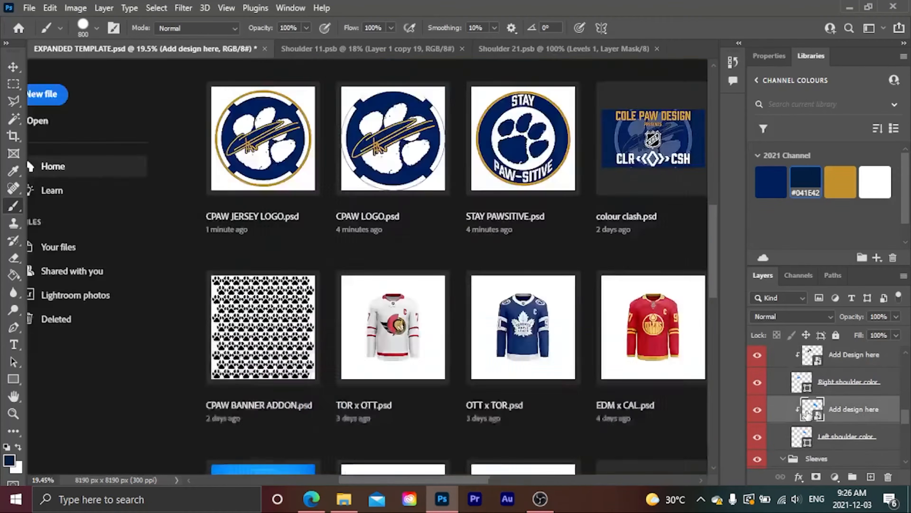
In Shoulder 11.psb, copy the canvas-sized area of the paw-print pattern to a new layer and delete the original pattern layer
left_click(345, 49)
key("m")
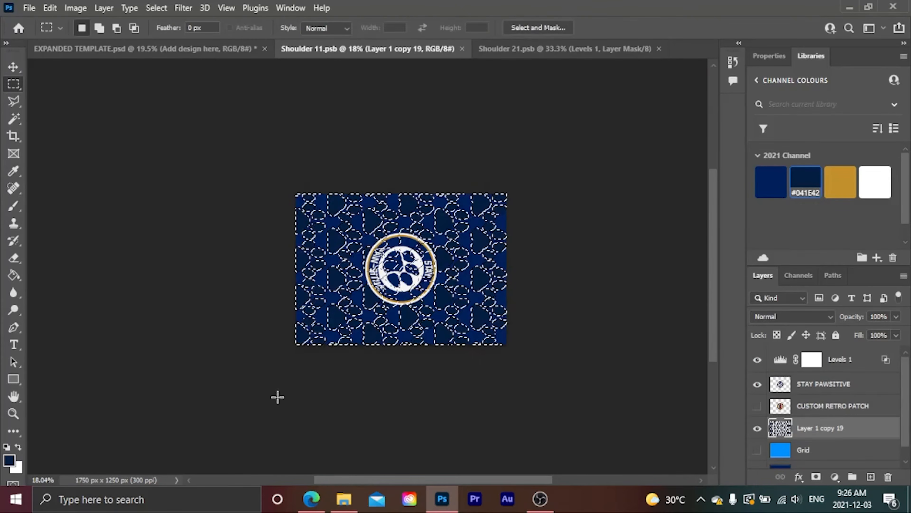
left_click_drag(277, 395, 564, 153)
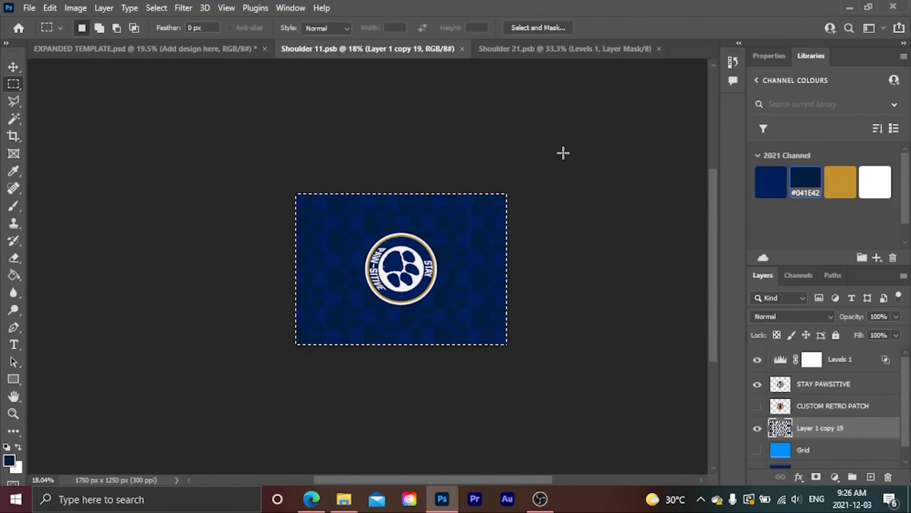
key("ctrl+j")
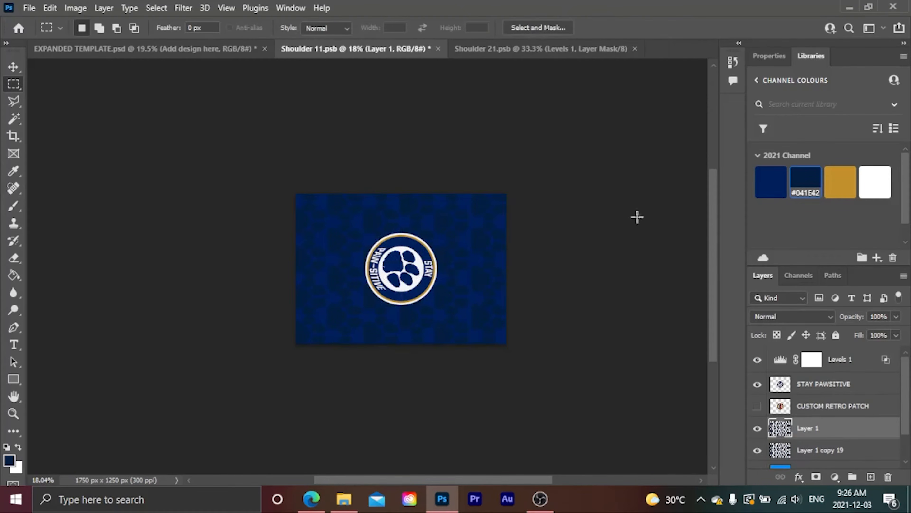
left_click(860, 453)
key("Delete")
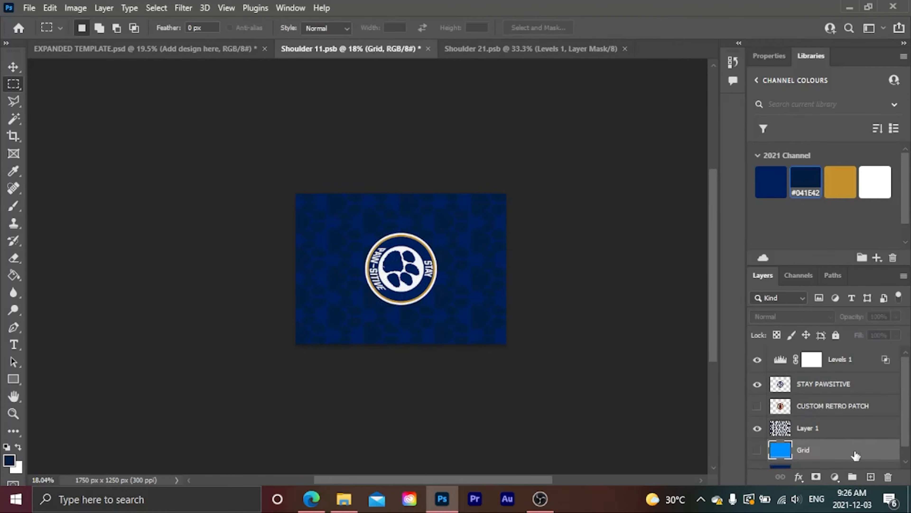
Rename the cropped paw-print layer as paws and save Shoulder 11.psb
double_click(814, 428)
type("paws")
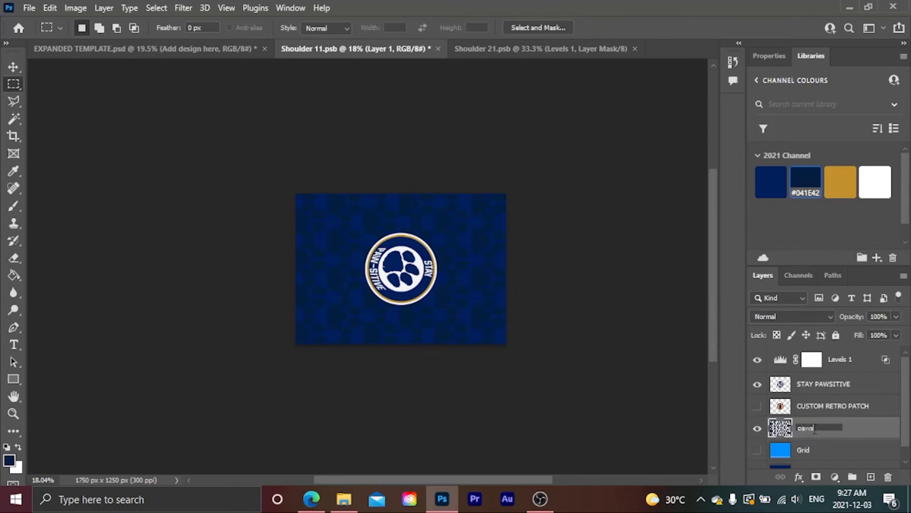
key("Return")
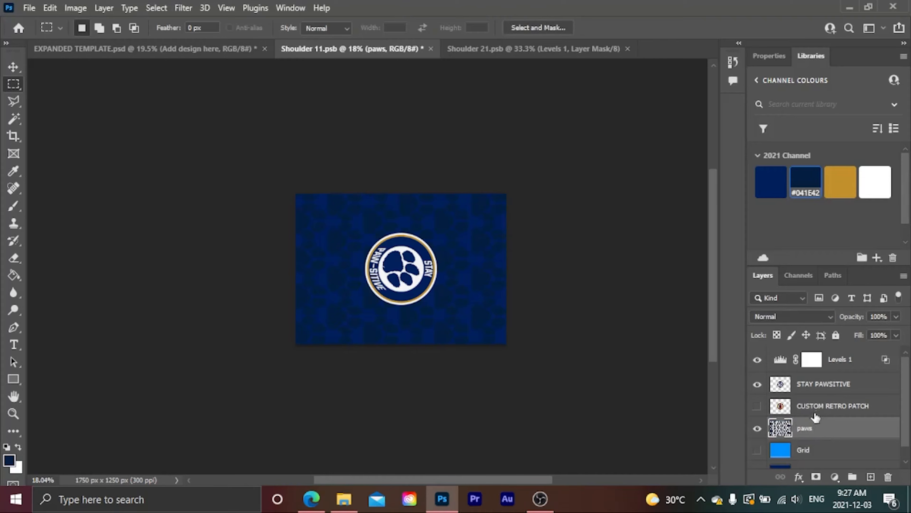
key("ctrl+s")
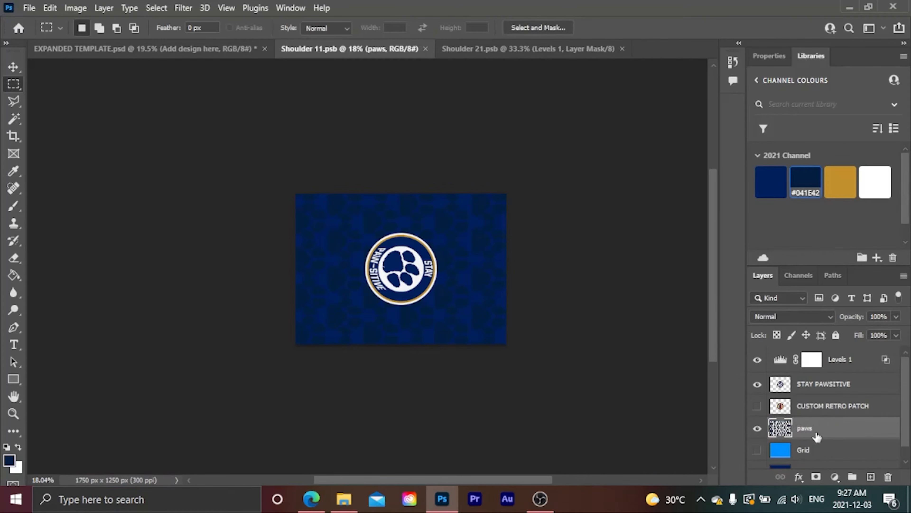
Copy the STAY PAWSITIVE and paws layers together from Shoulder 11.psb into Shoulder 21.psb
left_click(816, 385, "ctrl")
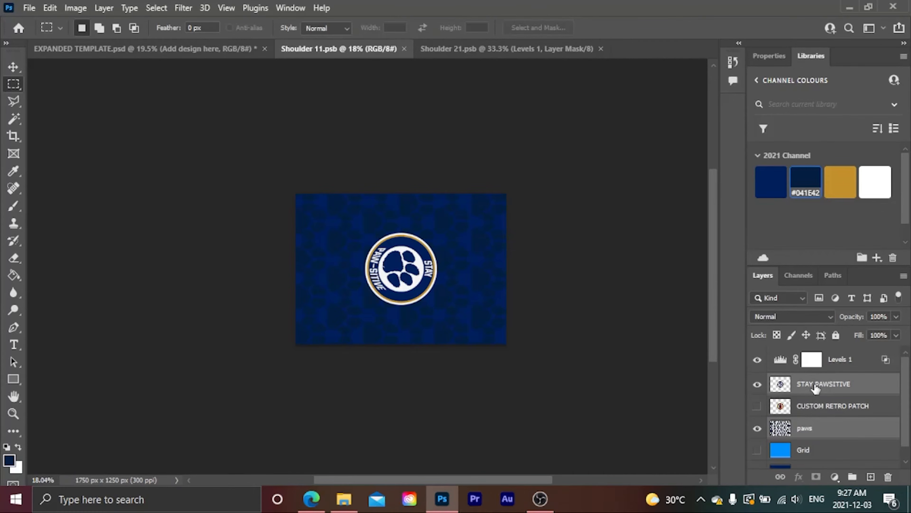
key("v")
left_click_drag(421, 274, 431, 216)
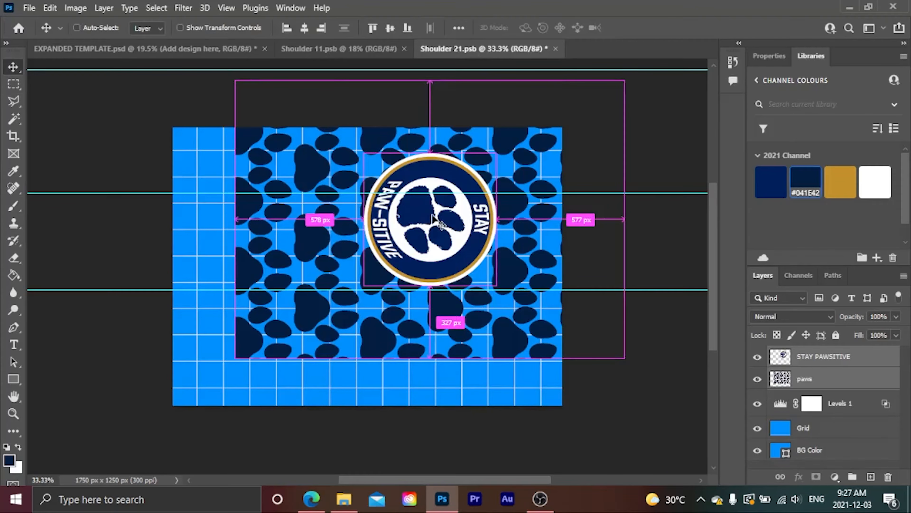
Rotate the copied logo and paw-print layers 180° and move them so the pattern fills the Shoulder 21 canvas
key("ctrl+t")
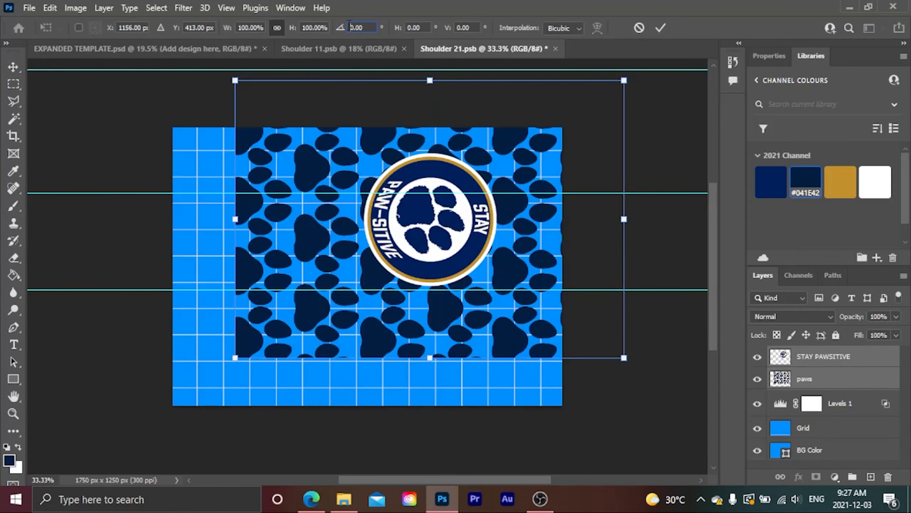
type("18")
key("Return")
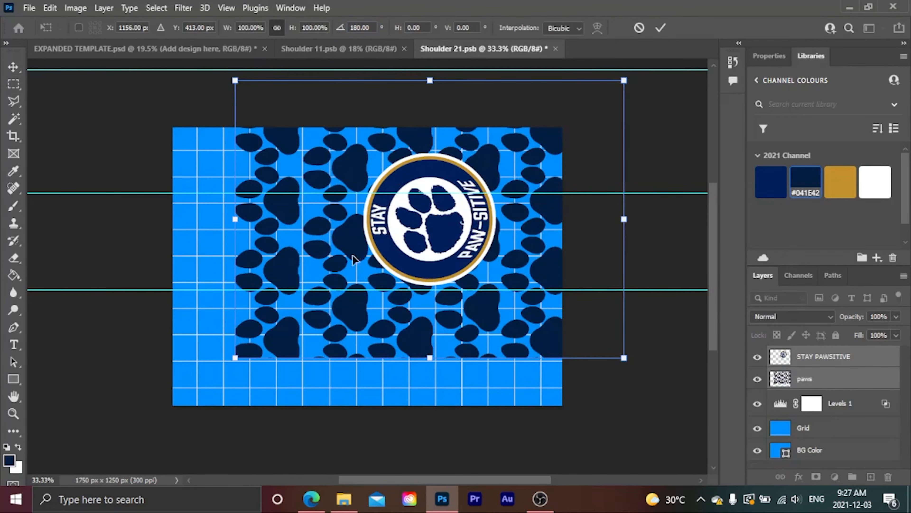
left_click_drag(406, 252, 359, 294)
key("Return")
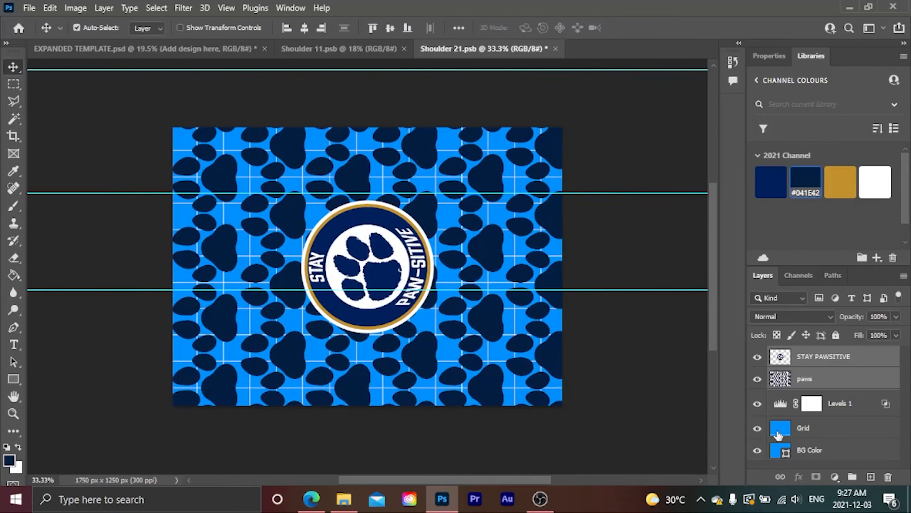
Hide the Grid layer and place the STAY PAWSITIVE and paws layers beneath the Levels 1 adjustment
left_click(758, 428)
left_click_drag(803, 370, 797, 425)
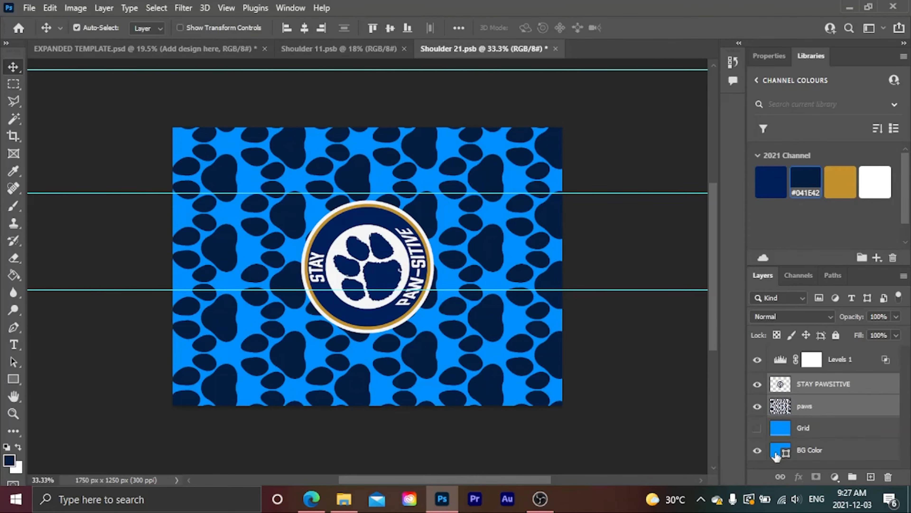
Recolour the BG Color layer with the lighter navy swatch from the 2021 Channel colours and save Shoulder 21.psb
left_click(776, 456)
left_click(771, 183)
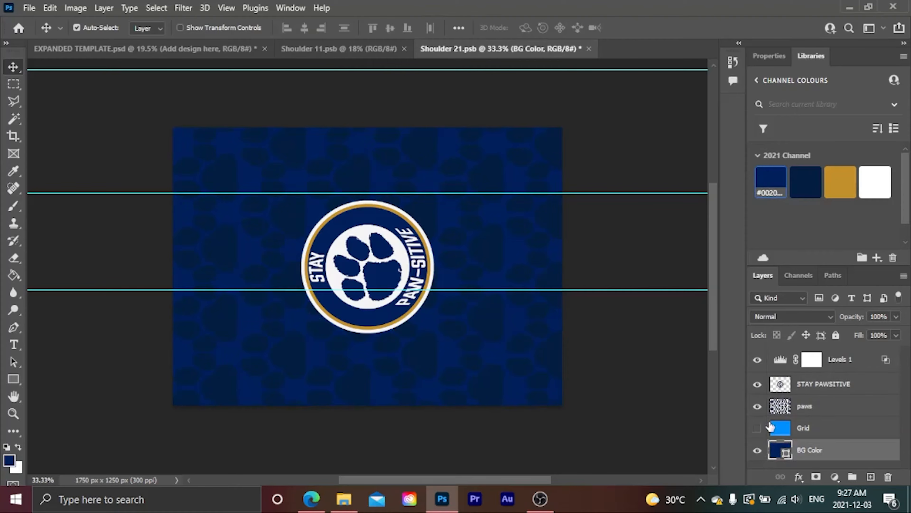
key("ctrl+s")
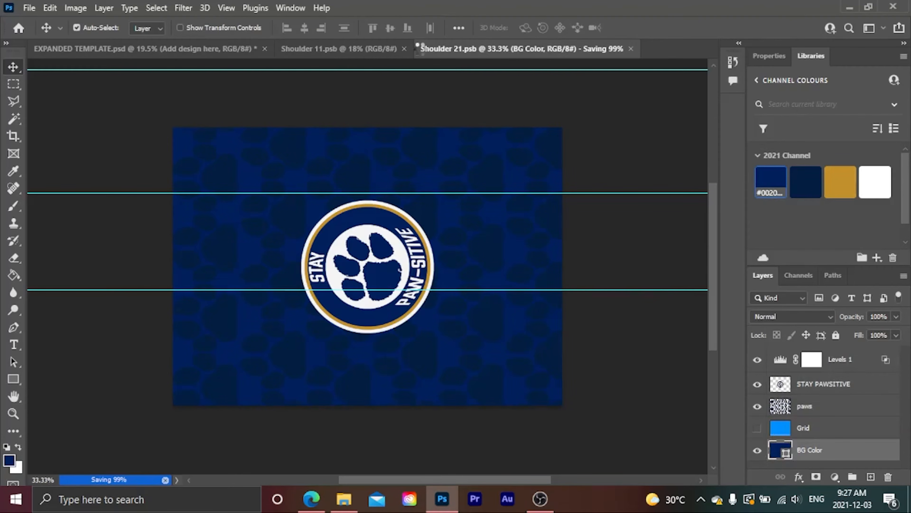
Close both shoulder documents and check the two finished shoulders on the jersey
left_click(404, 48)
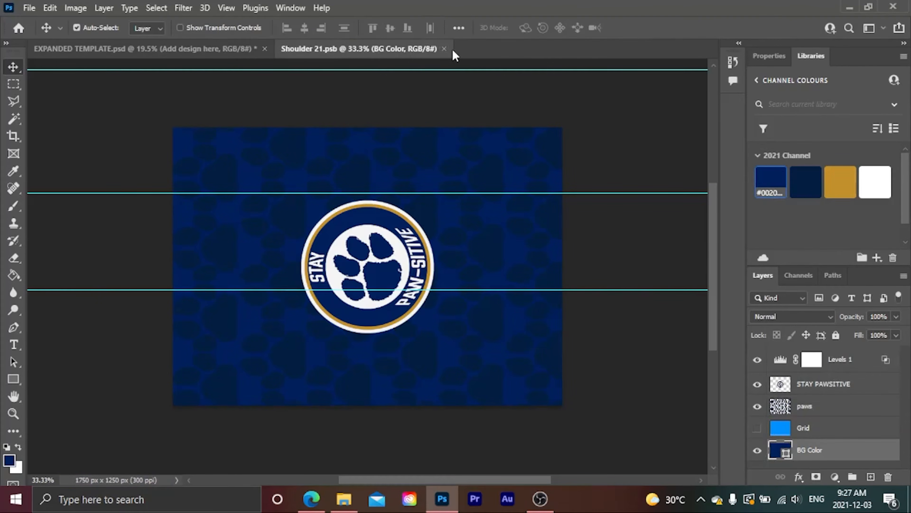
left_click(444, 48)
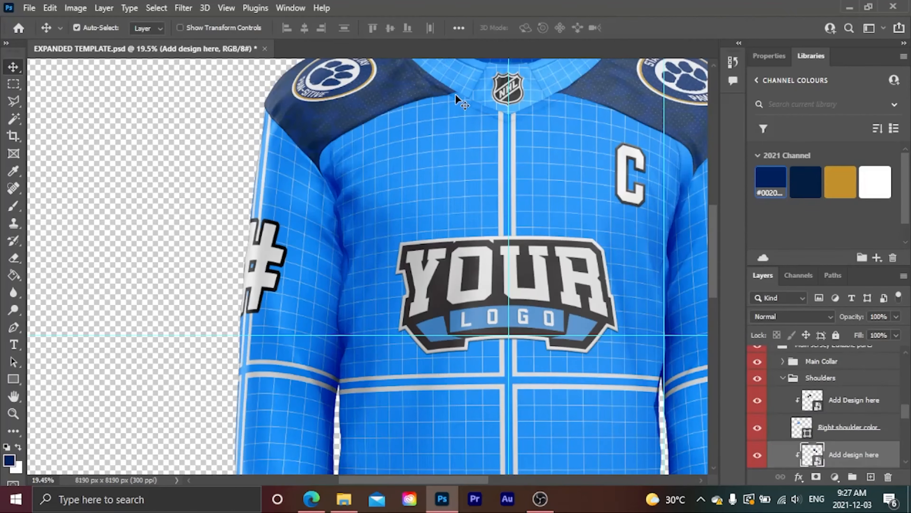
scroll(449, 115, "right", 2)
scroll(443, 134, "up", 2)
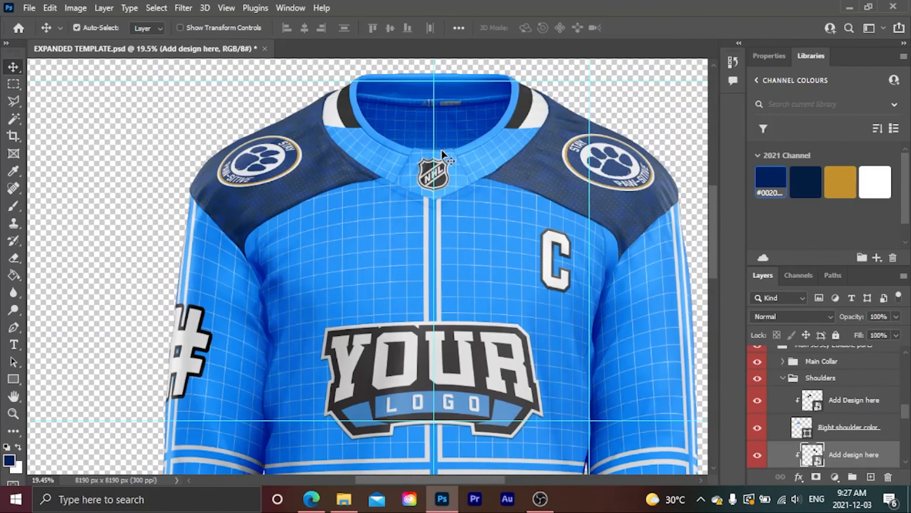
scroll(442, 155, "up", 2)
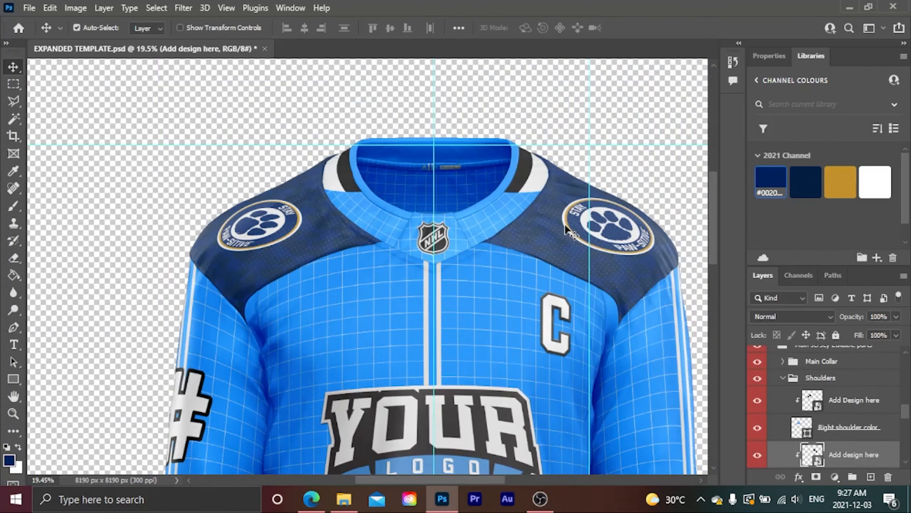
Collapse the Shoulders group and open the right sleeve's design smart object for editing
left_click(782, 380)
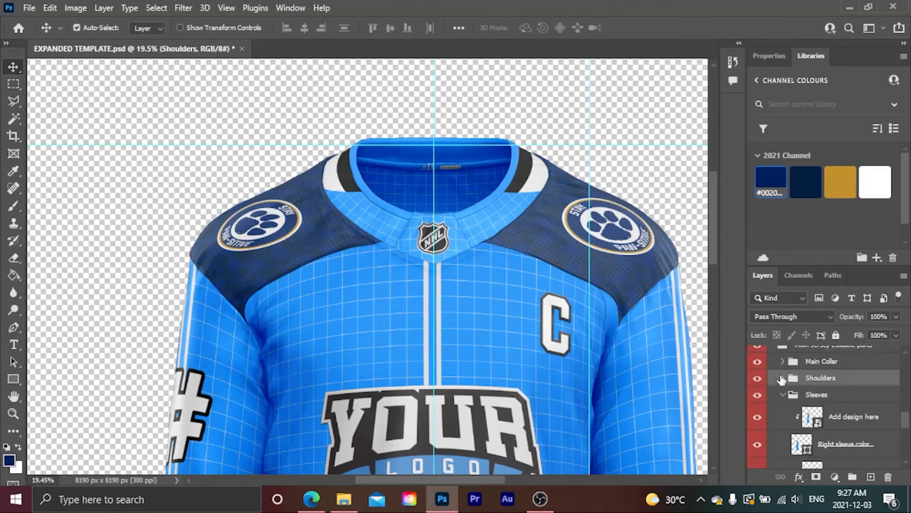
scroll(800, 407, "down", 2)
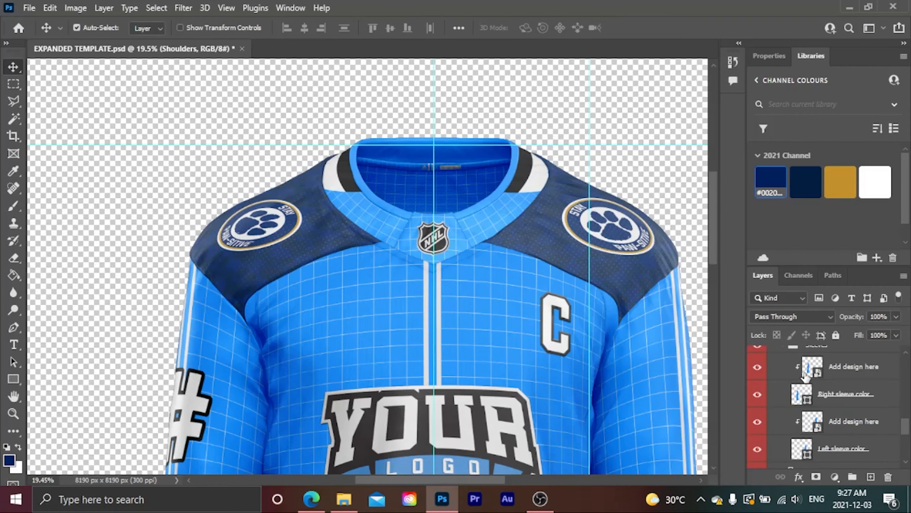
double_click(805, 376)
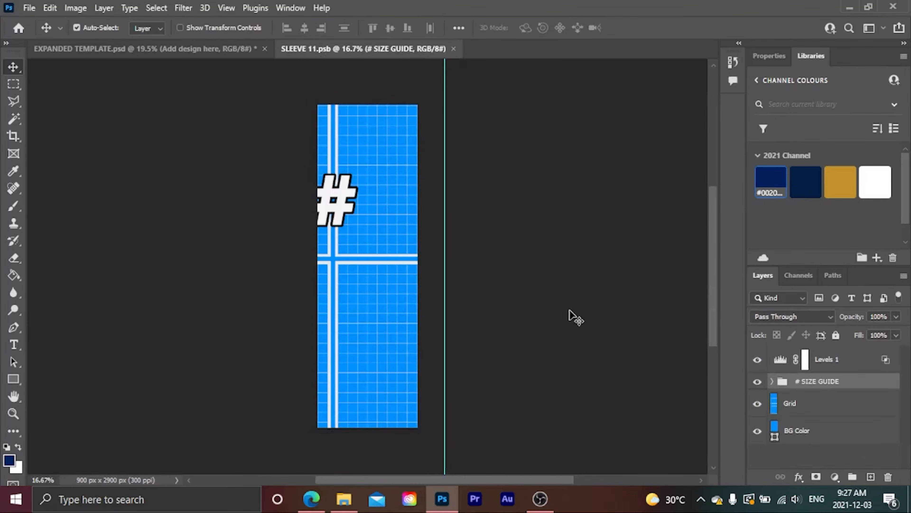
scroll(383, 196, "up", 2)
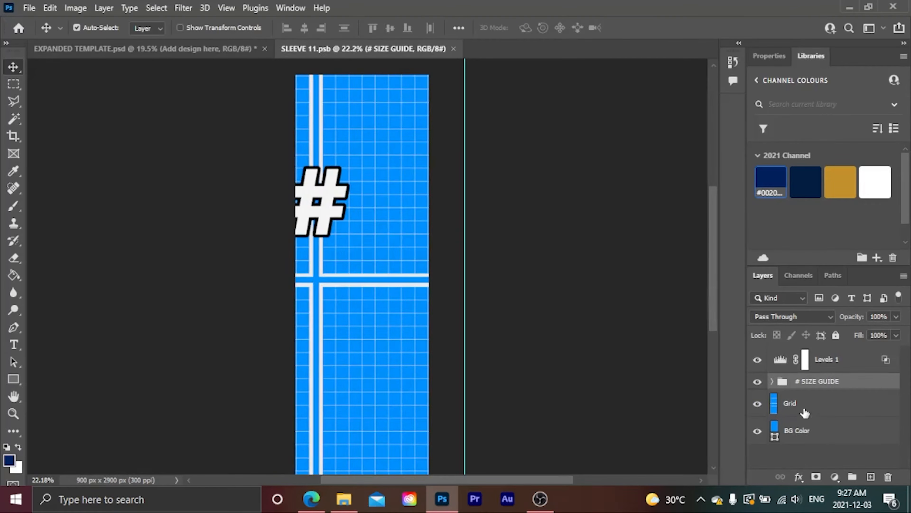
Add a new layer named paws above the # SIZE GUIDE group in SLEEVE 11.psb
key("ctrl+shift+alt+n")
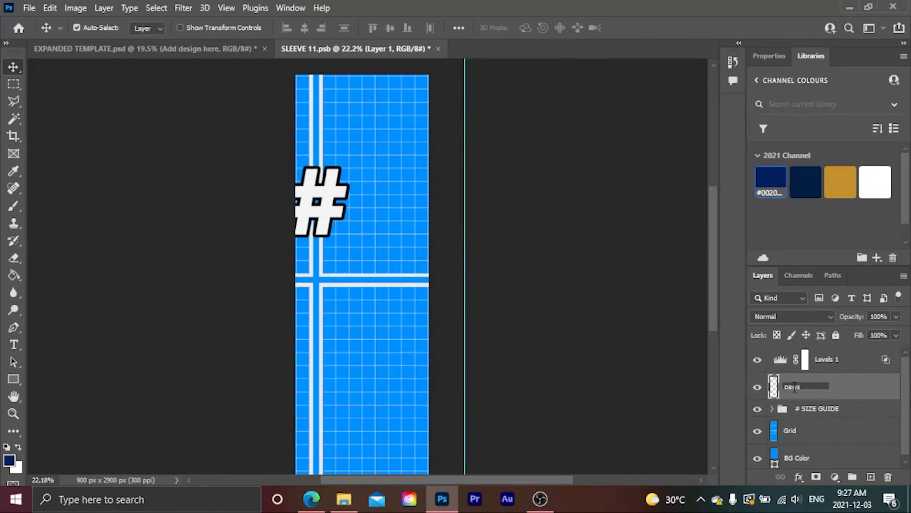
key("Return")
scroll(309, 229, "up", 3)
scroll(310, 229, "down", 2)
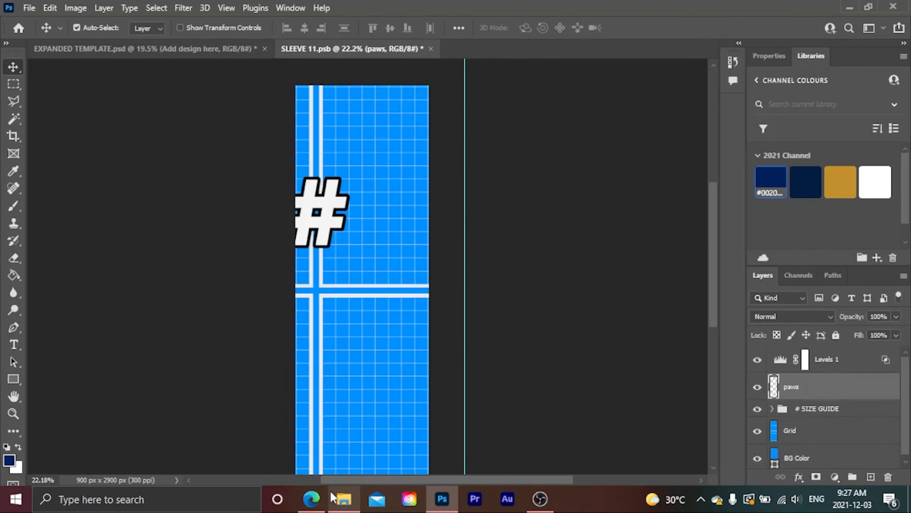
Marquee-select a full-height strip about 496 px wide from the sleeve canvas's left edge and compare the sleeve with the jersey
mouse_move(343, 504)
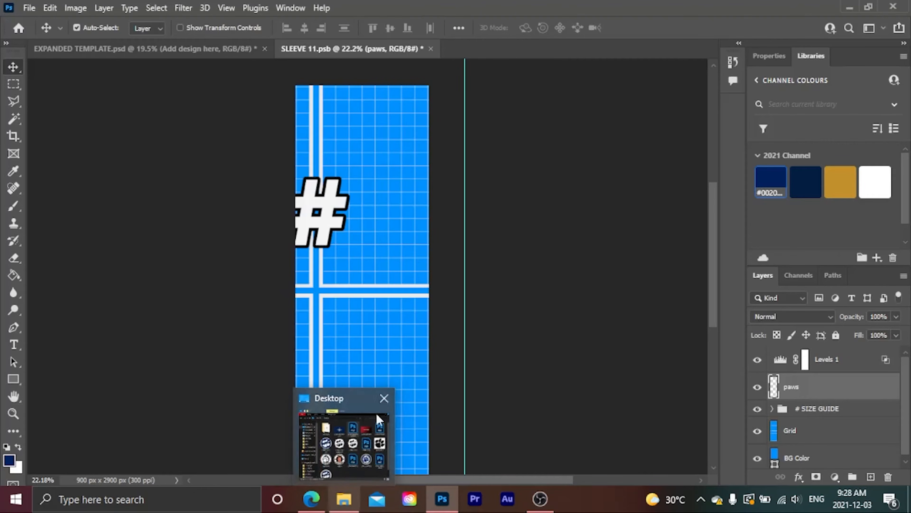
scroll(483, 399, "down", 3)
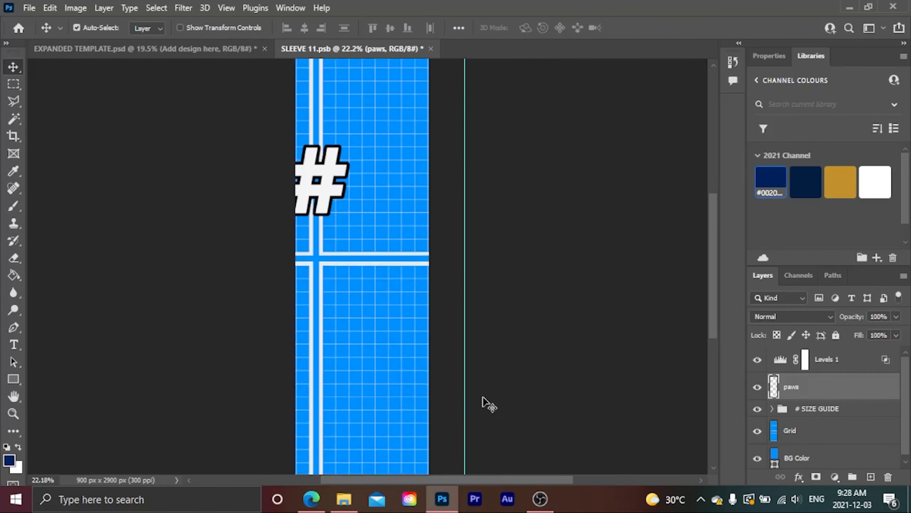
scroll(482, 397, "up", 1)
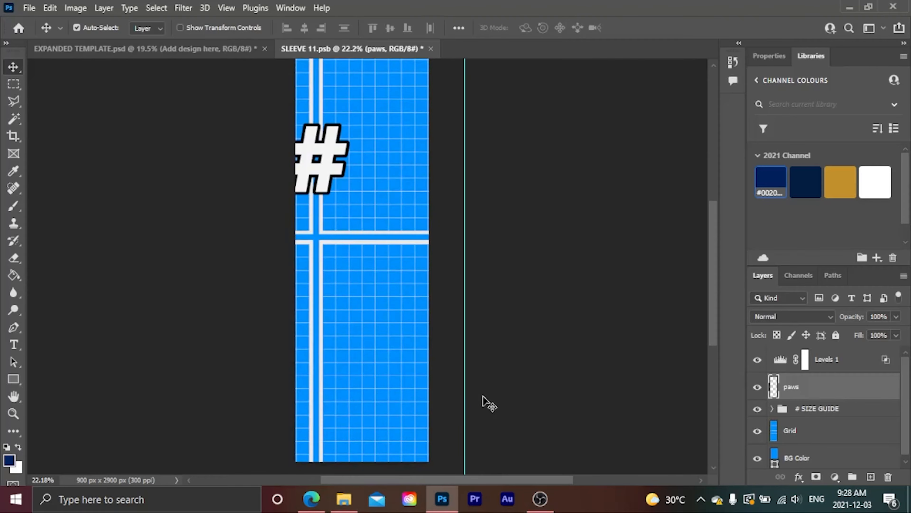
key("m")
left_click_drag(289, 465, 368, 61)
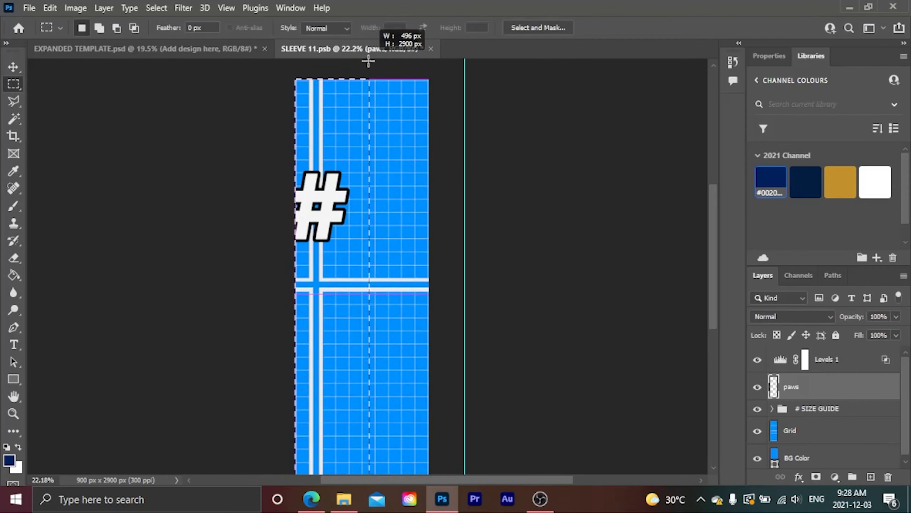
left_click_drag(369, 61, 368, 61)
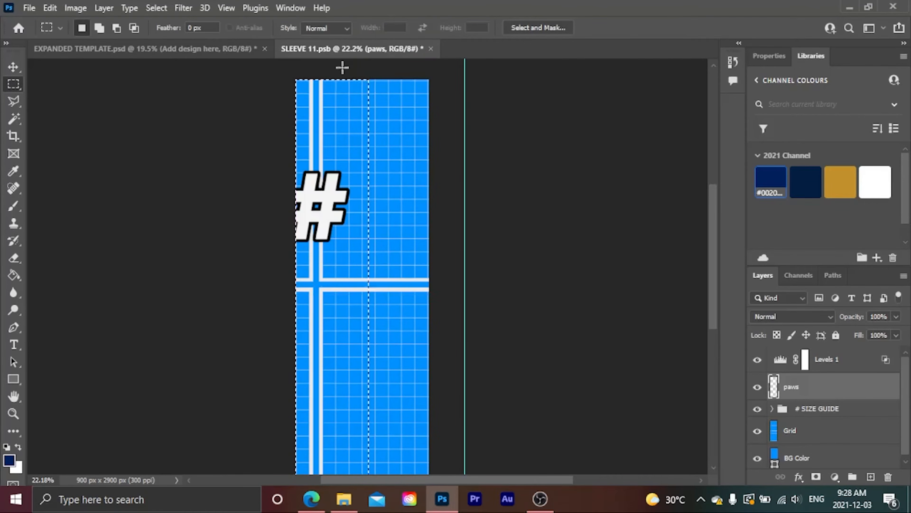
left_click(227, 54)
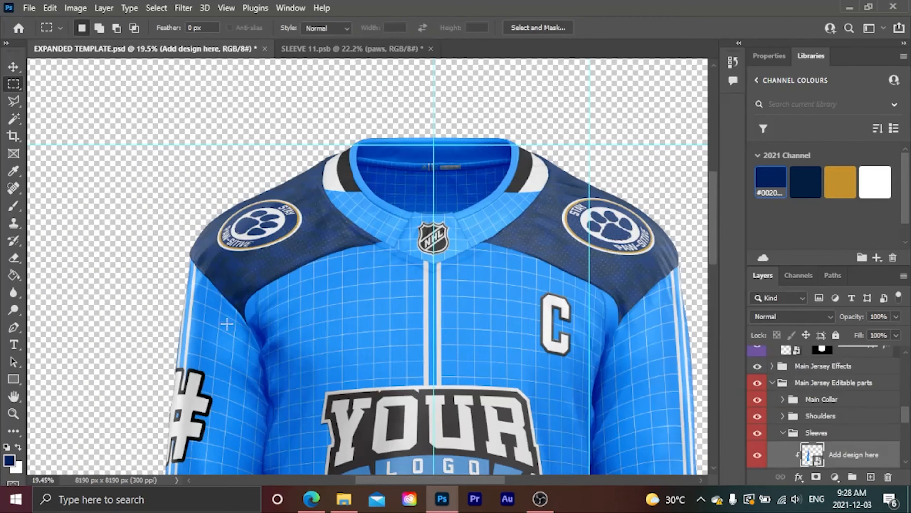
left_click(347, 50)
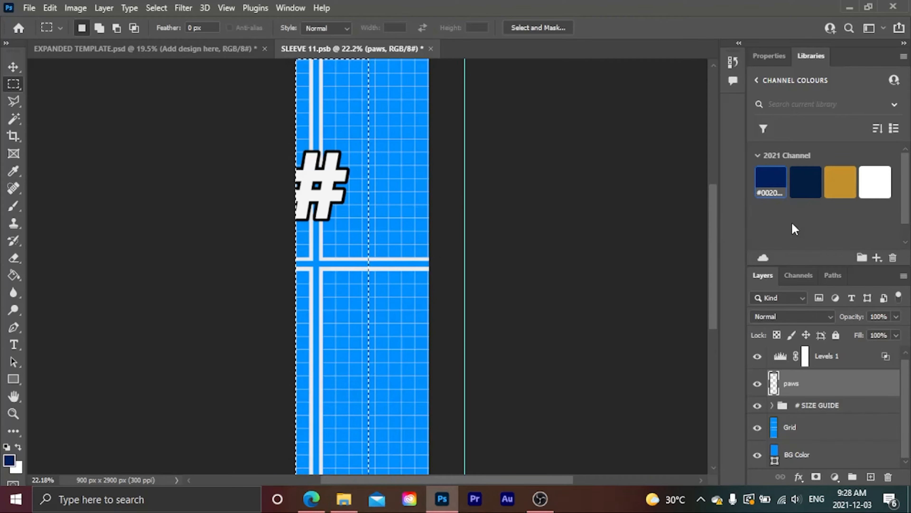
Paint the selected full-height strip of the sleeve's paws layer with the current navy foreground colour using the Brush
key("b")
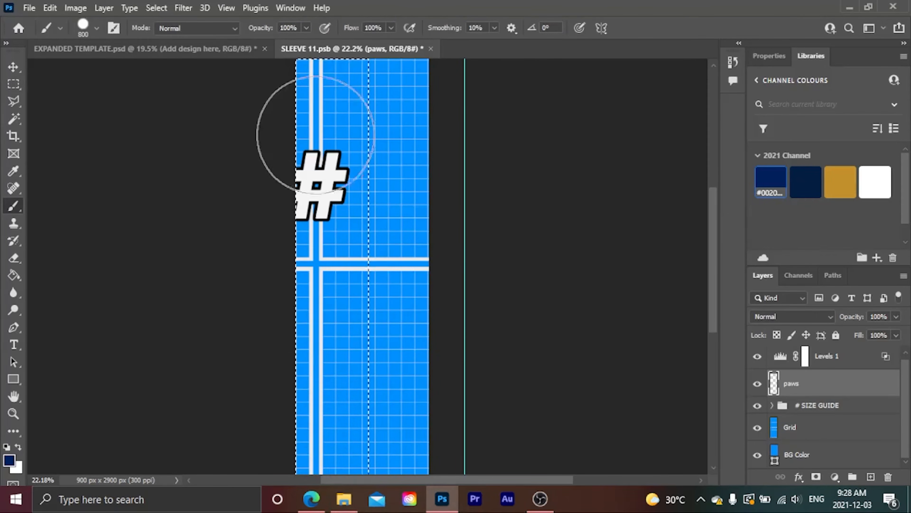
scroll(325, 122, "up", 2)
scroll(329, 122, "down", 2)
mouse_move(334, 103)
left_mouse_down()
mouse_move(325, 116)
mouse_move(321, 285)
mouse_move(329, 471)
left_mouse_up()
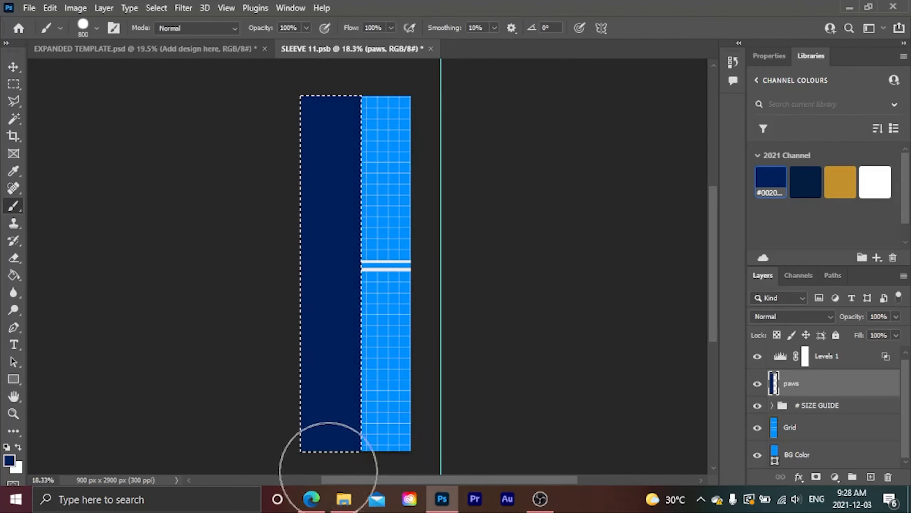
Open CPAW BANNER ADDON.psd and copy its paw pattern layer into SLEEVE 11.psb, roughly centred over the navy strip
left_click(343, 499)
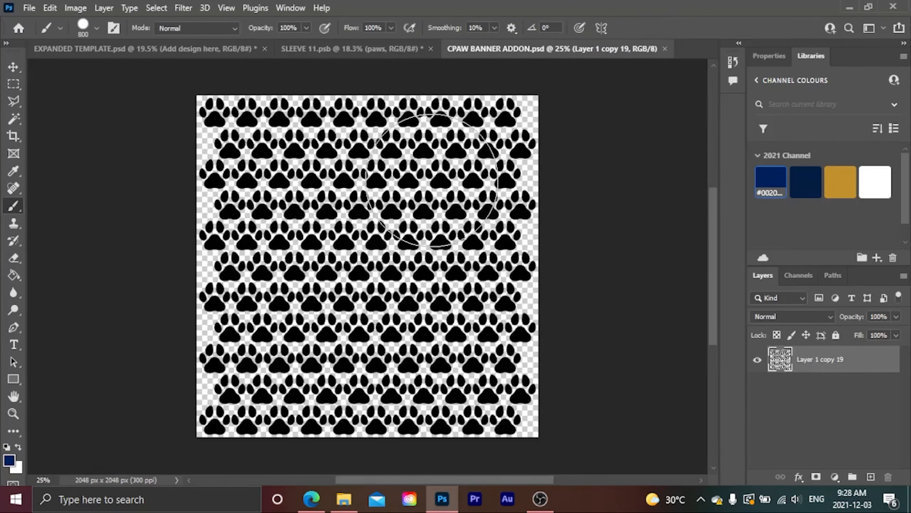
key("v")
mouse_move(370, 215)
left_mouse_down()
mouse_move(316, 51)
mouse_move(317, 203)
mouse_move(330, 272)
left_mouse_up()
key("ctrl")
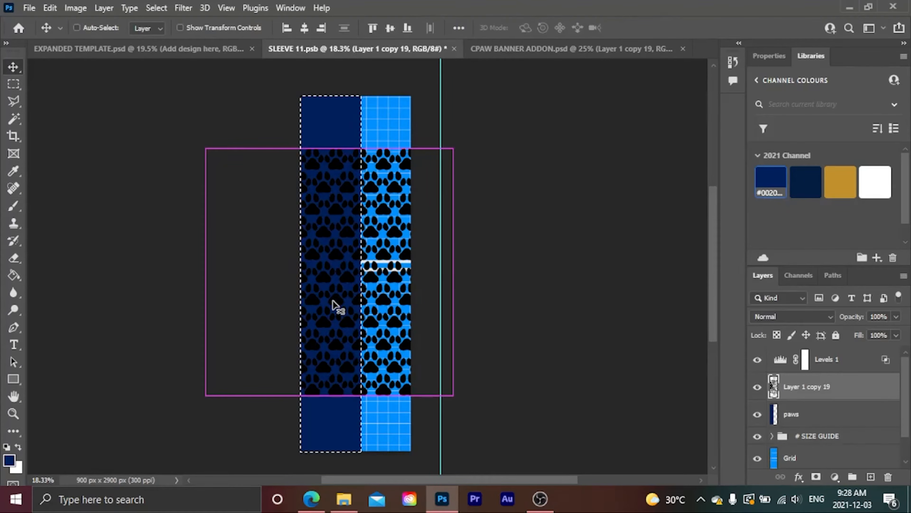
Deselect the strip and scale the paw pattern to about 146% so it covers the sleeve's full height
key("ctrl+d")
key("ctrl+t")
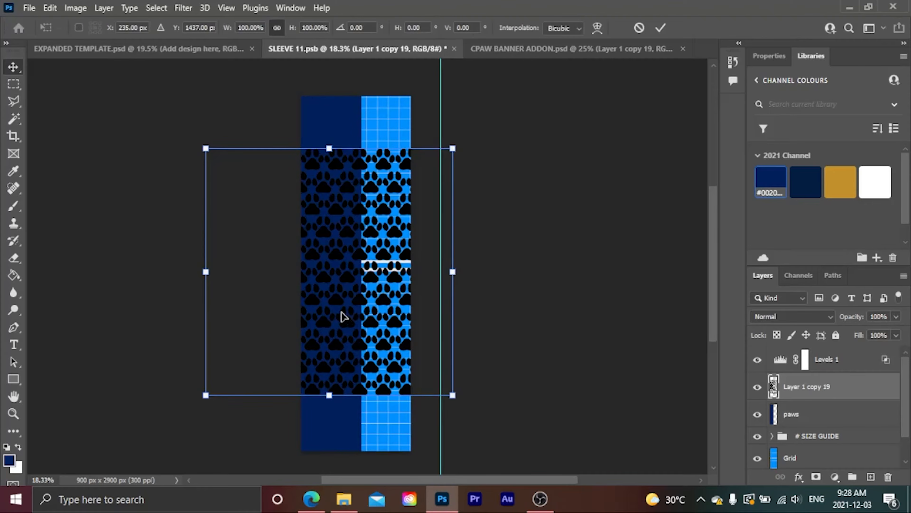
left_click_drag(326, 140, 327, 82)
left_click_drag(333, 404, 329, 451)
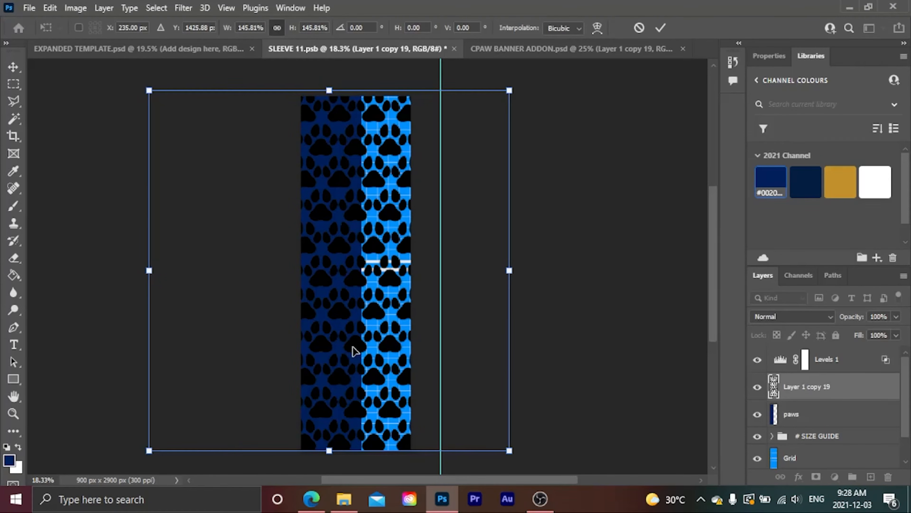
Nudge the paw pattern right to about X 283 px to align it with the navy strip and apply the transform
scroll(350, 332, "up", 4)
scroll(326, 216, "up", 4)
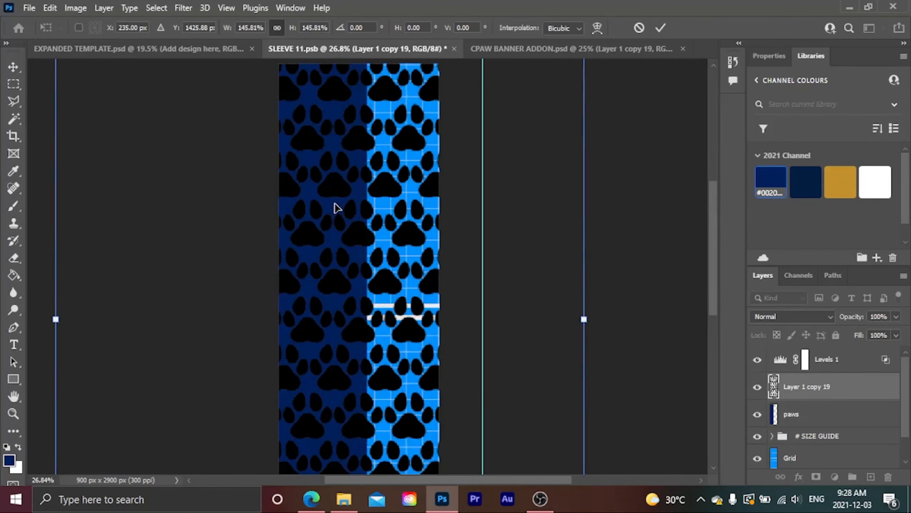
key("Right")
key("Right")
key("Right")
key("Right")
key("Right")
key("Right")
key("Right")
key("Right")
key("Right")
key("Right")
key("Right")
key("Right")
key("Right")
key("Right")
key("Right")
key("Right")
key("Right")
key("Right")
key("Right")
key("Right")
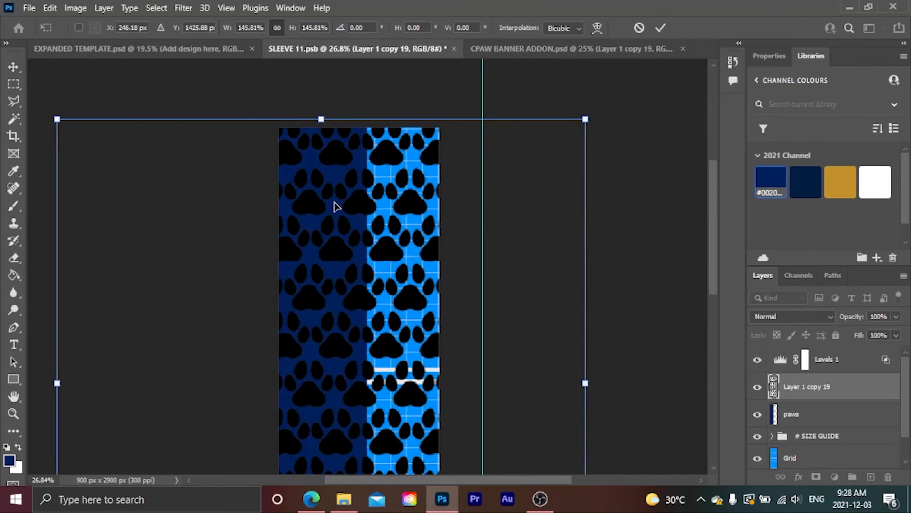
key("Right")
key("Right")
key("Right")
key("Right")
key("Right")
key("Right")
key("Right")
key("Right")
key("Right")
key("Right")
key("Right")
key("Right")
key("Right")
key("Right")
key("Right")
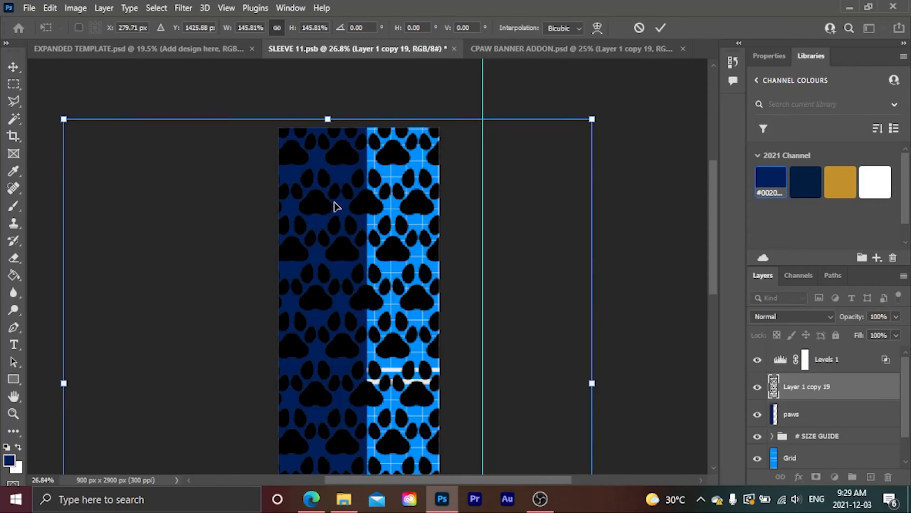
key("Right")
key("Right")
key("Right")
key("Right")
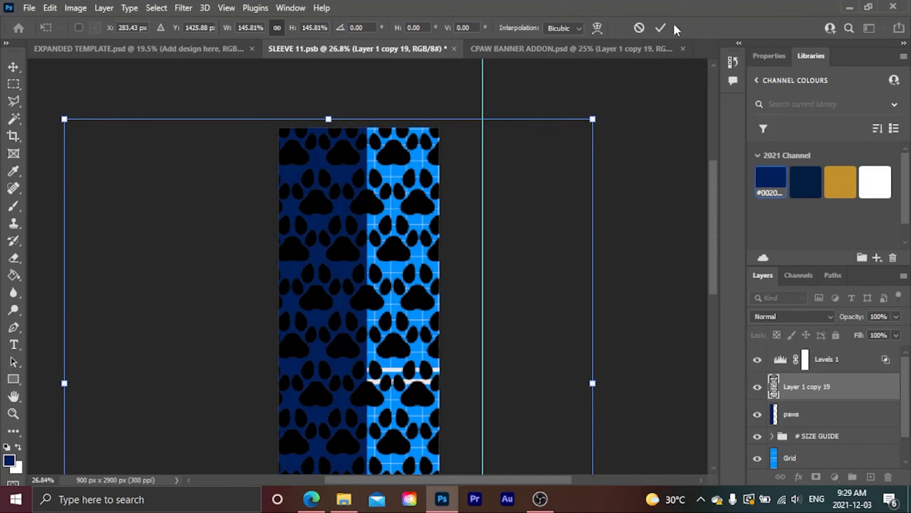
left_click(661, 27)
Select the navy strip on the paws layer with the Magic Wand
key("ctrl+minus")
key("ctrl+minus")
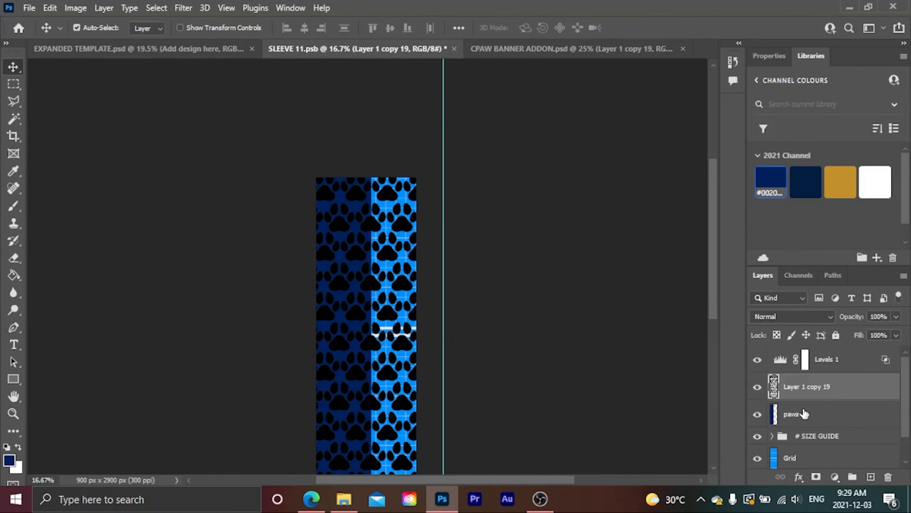
left_click(804, 414)
key("w")
left_click(339, 354)
scroll(339, 354, "down", 2)
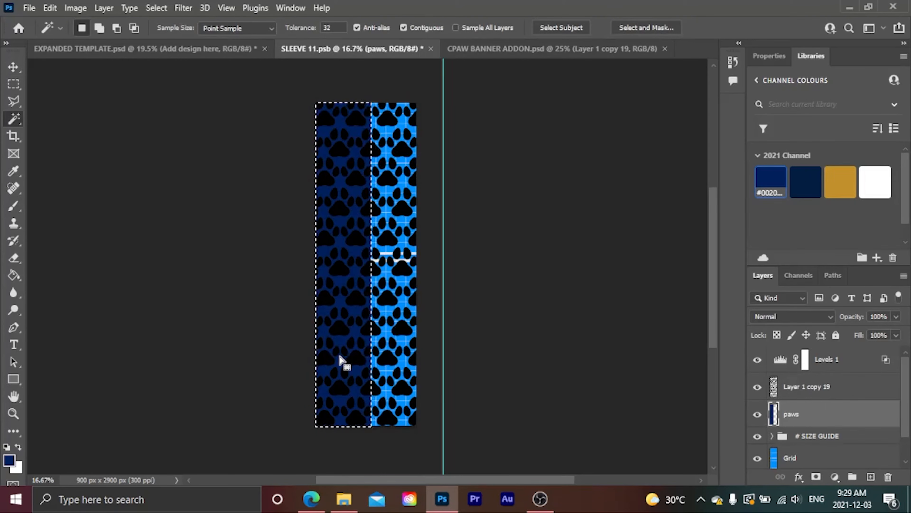
Move the # SIZE GUIDE group above Layer 1 copy 19, clear the selection, and hide the paws and Layer 1 copy 19 layers
left_click_drag(807, 437, 806, 374)
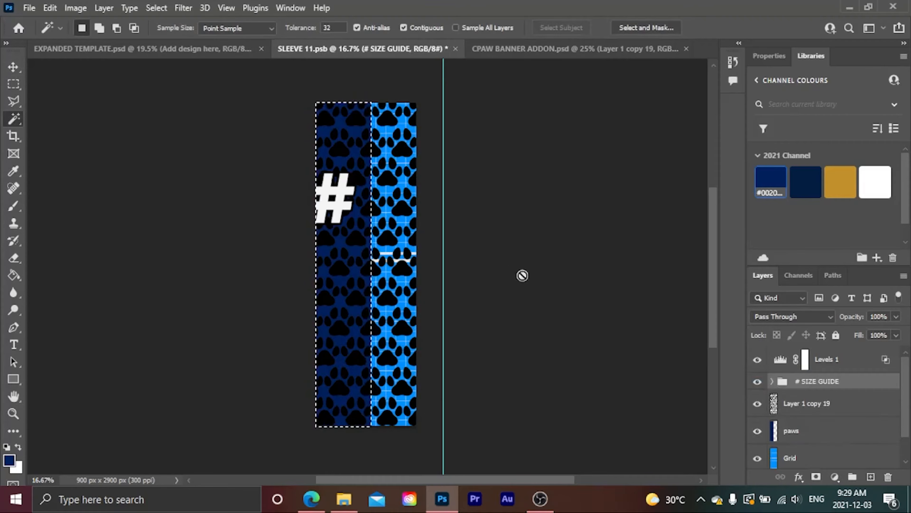
left_click(757, 431)
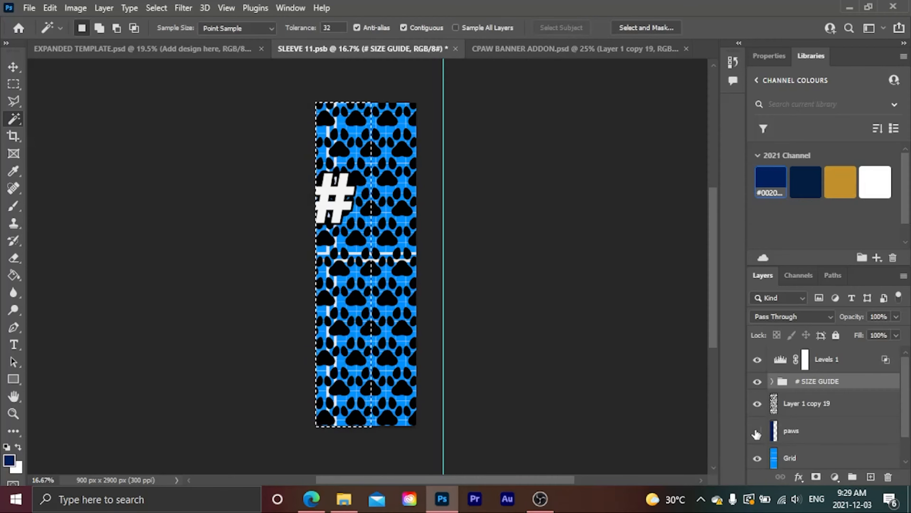
key("ctrl+d")
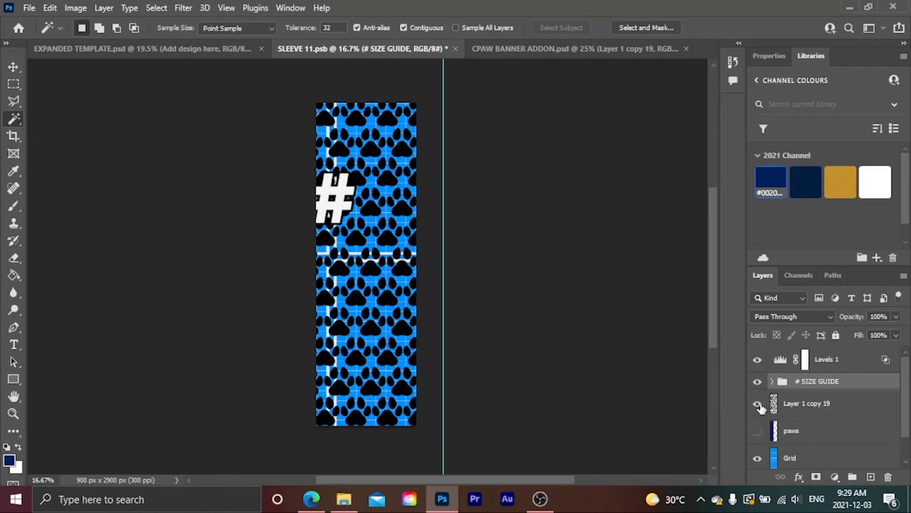
left_click(757, 404)
Marquee-select two full-width bands, each about two grid squares high, one directly above and one directly below the # sign
scroll(317, 171, "up", 5)
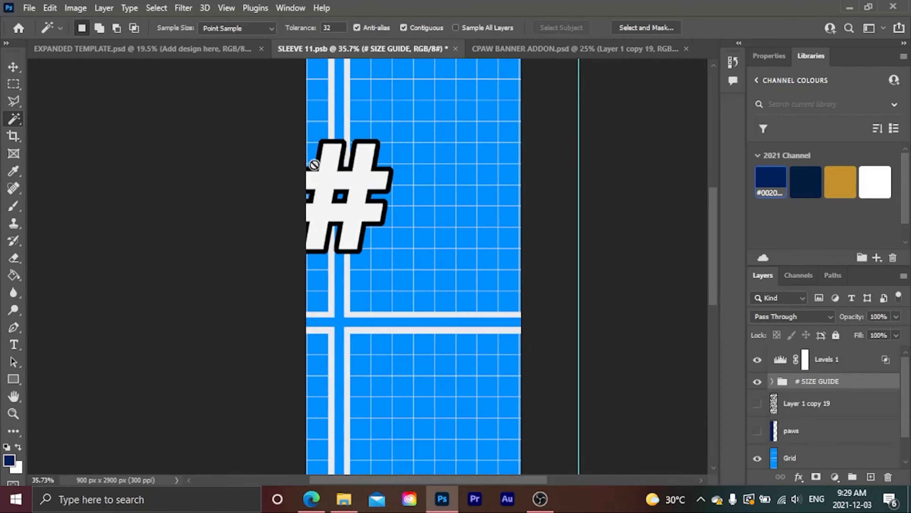
key("m")
scroll(313, 155, "up", 2)
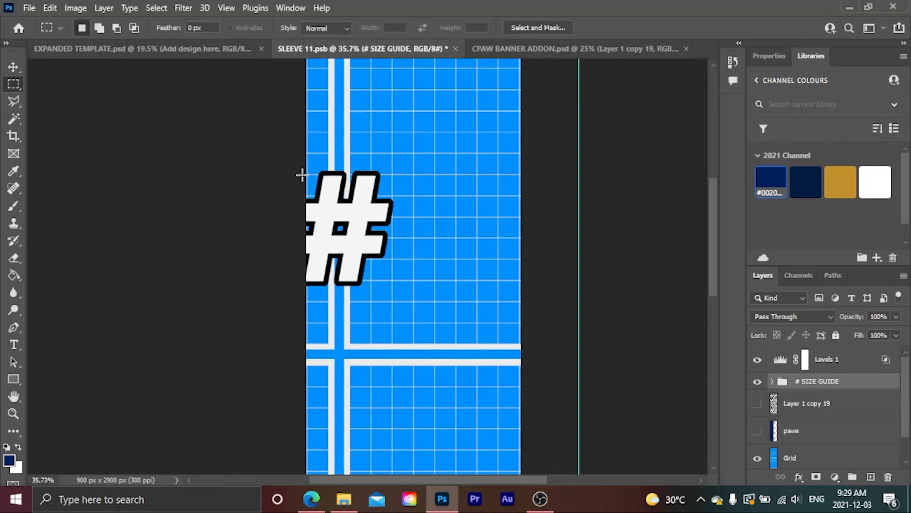
left_click_drag(301, 175, 549, 132)
key("shift")
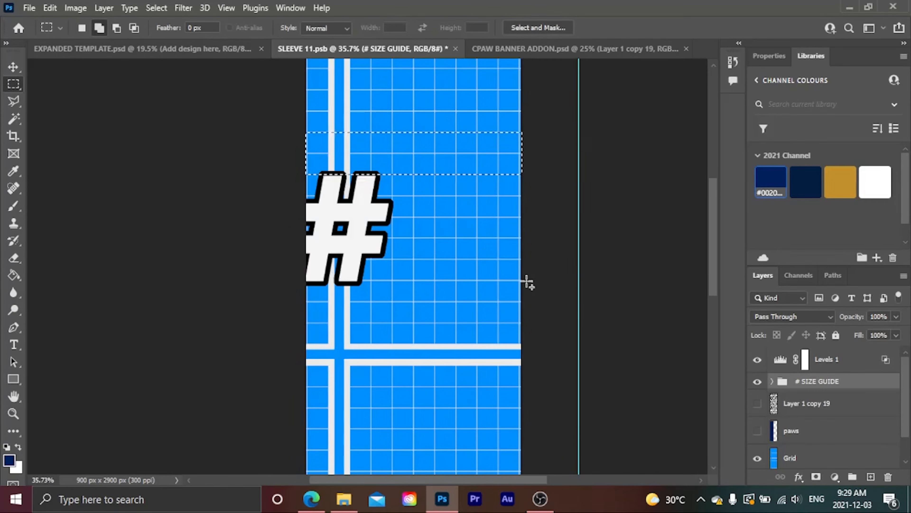
left_click_drag(526, 281, 286, 324)
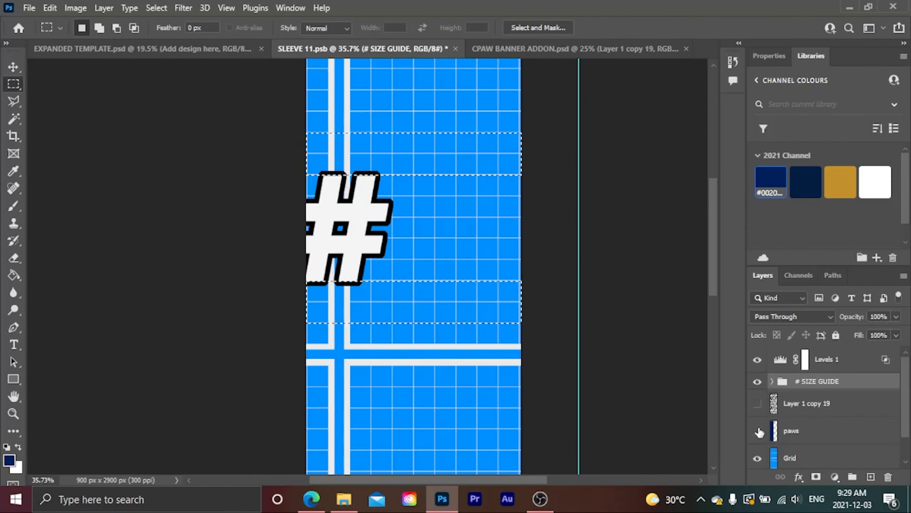
Show the paws layer, paint both selected bands navy on it, and deselect
left_click(781, 433)
left_click(755, 432)
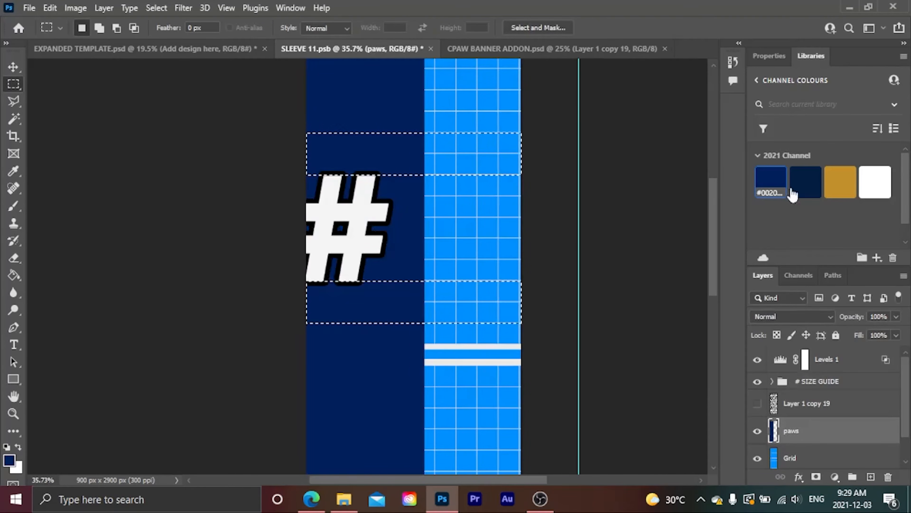
key("b")
left_click_drag(299, 285, 620, 275)
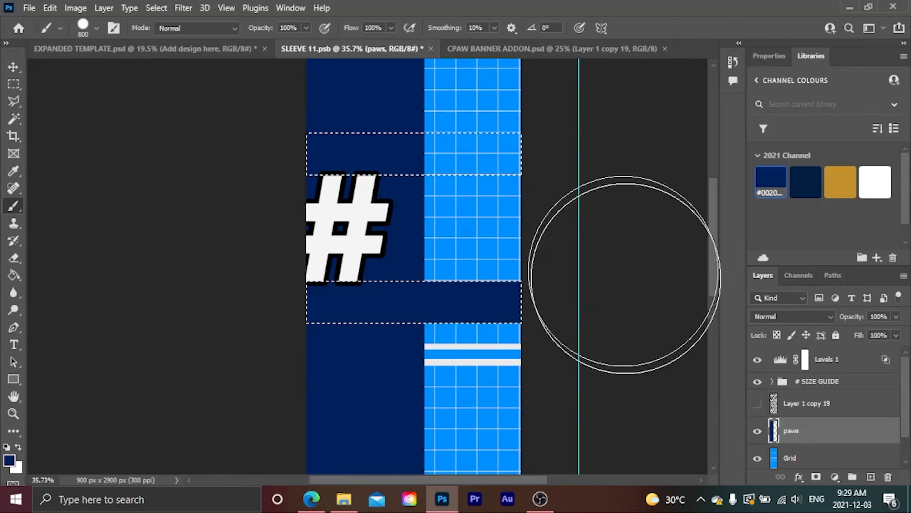
left_click_drag(610, 163, 222, 167)
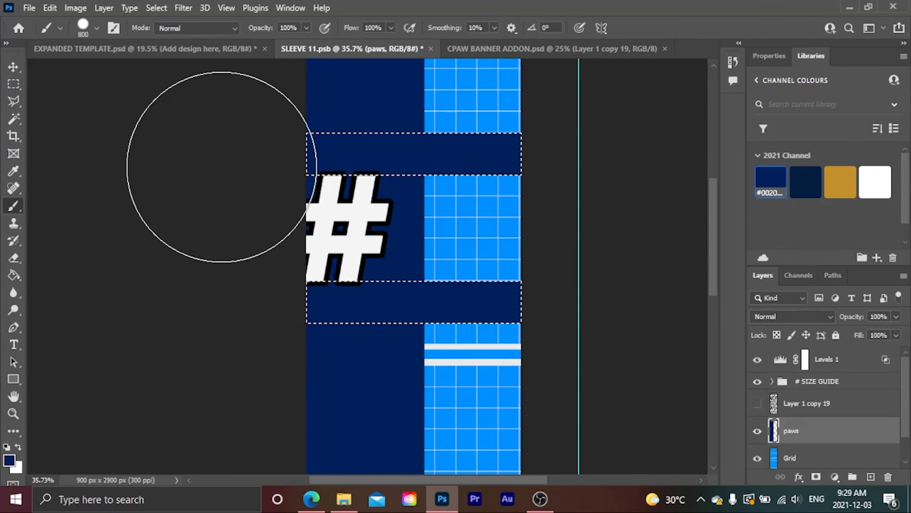
key("ctrl+d")
Show the paw pattern, copy its part inside the paws layer's navy area to a new layer, and delete Layer 1 copy 19
left_click(758, 404)
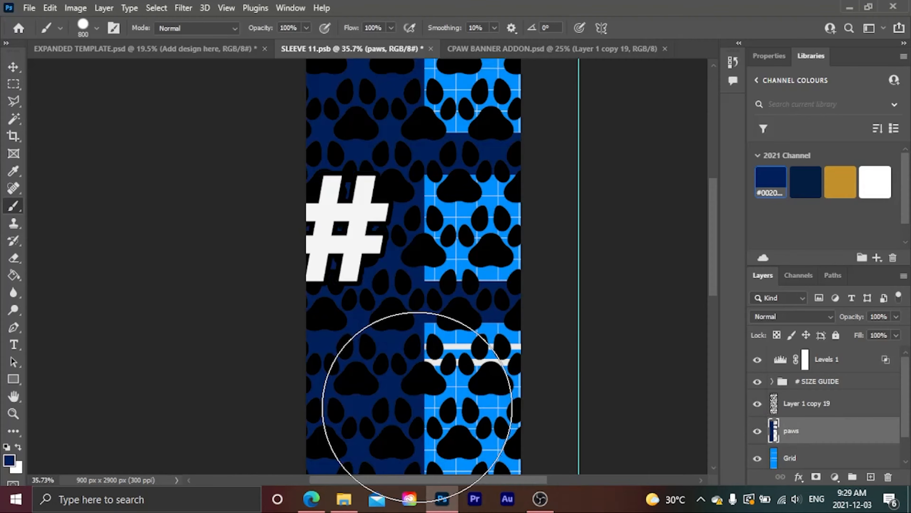
key("w")
left_click(395, 393)
left_click(832, 403)
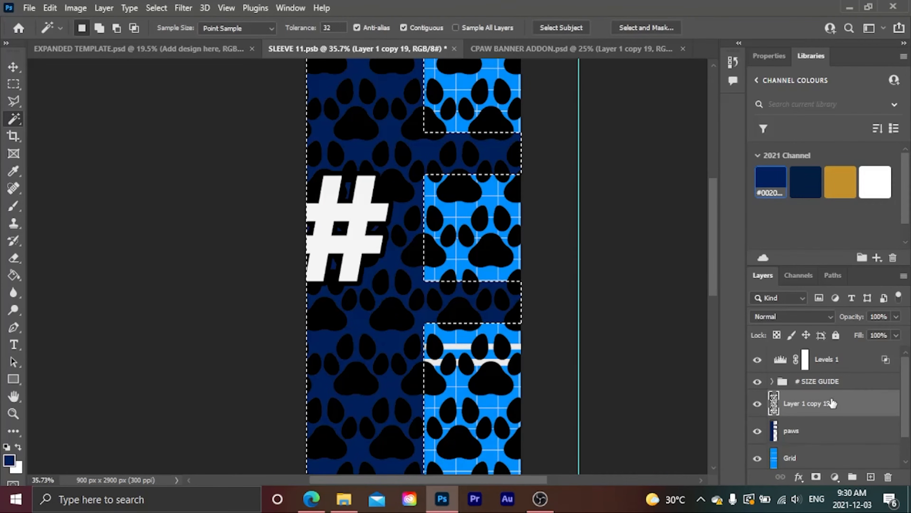
key("ctrl+j")
left_click(844, 434)
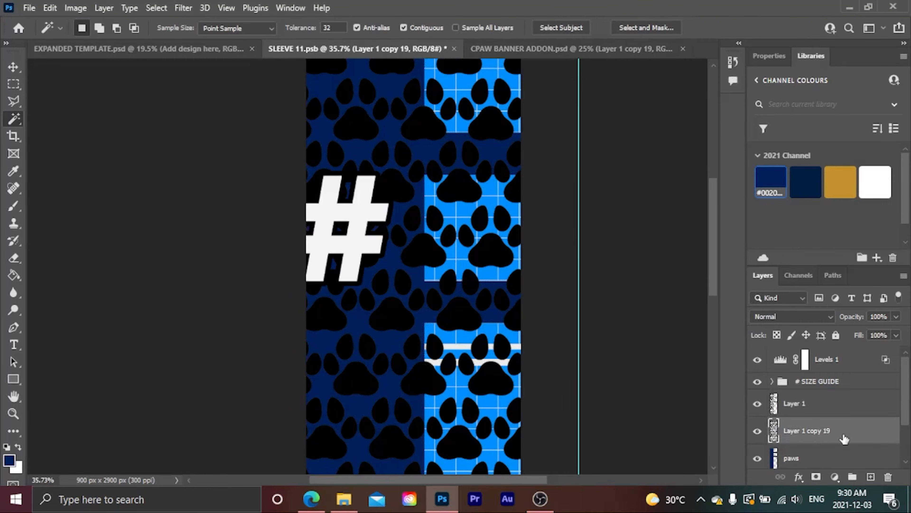
key("Delete")
Select all the paw shapes on Layer 1 using the Magic Wand
scroll(761, 417, "down", 1)
scroll(315, 320, "down", 1)
scroll(326, 323, "down", 5)
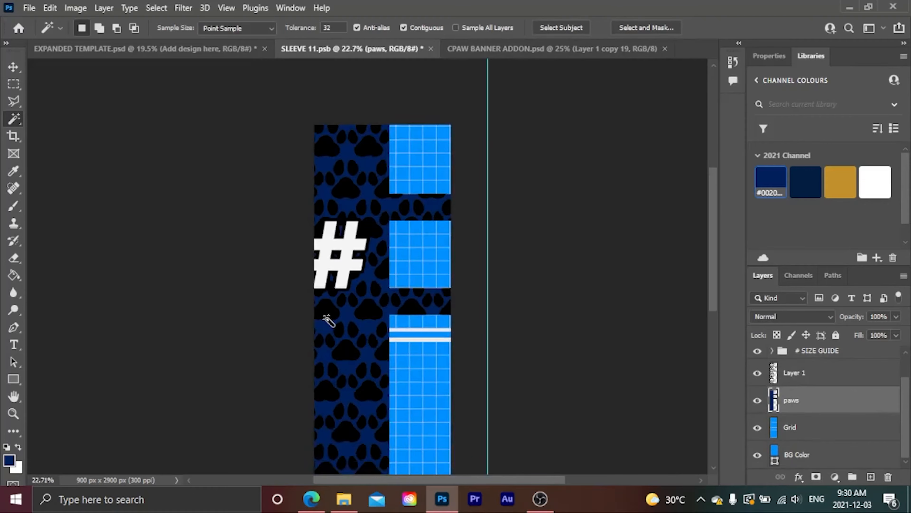
scroll(330, 375, "up", 1)
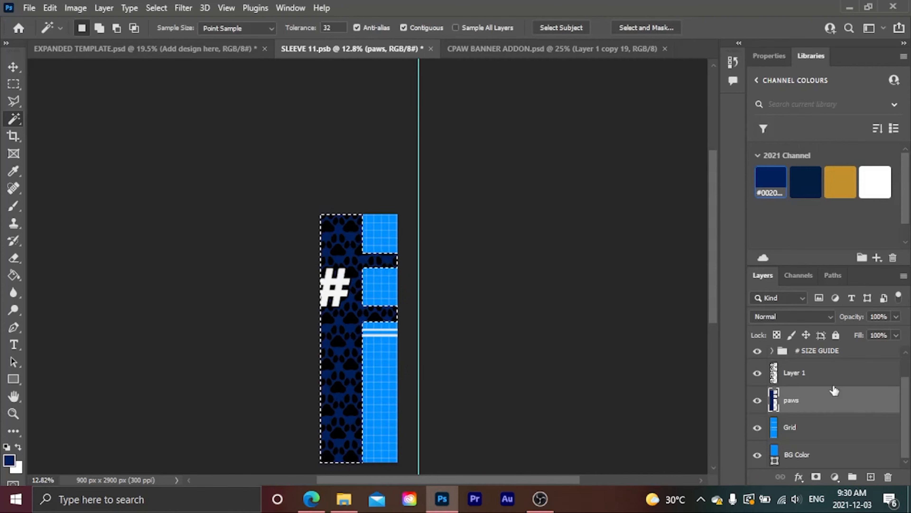
left_click(802, 376)
left_click(396, 386)
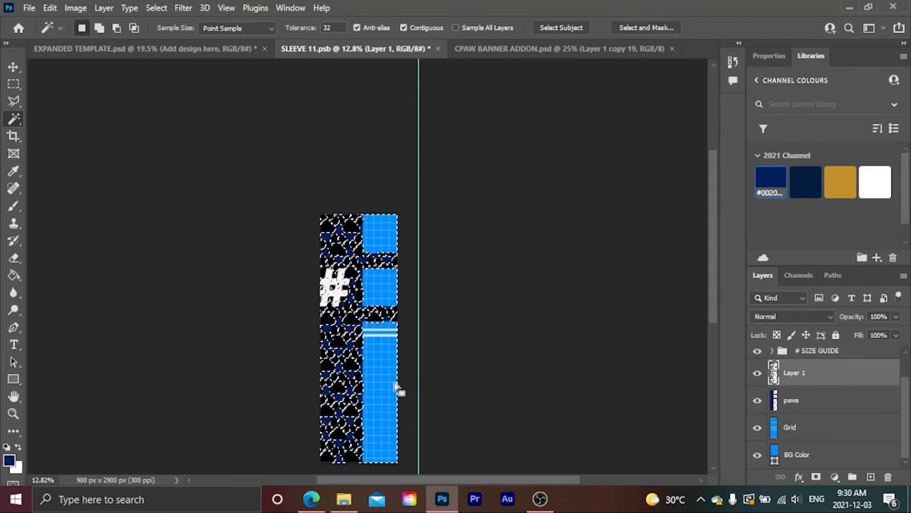
Paint the selected paw shapes on Layer 1 in #041E42 with a 1300 px brush and deselect
left_click(802, 180)
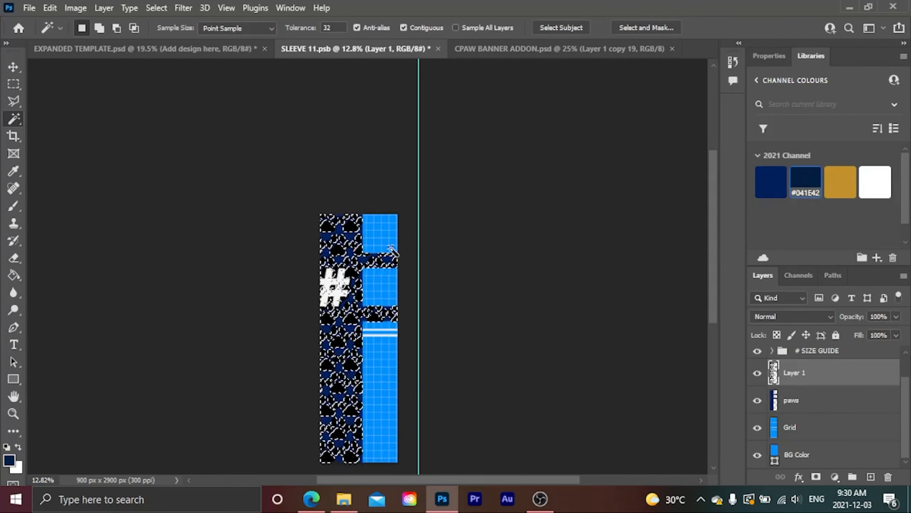
key("b")
scroll(361, 221, "up", 1)
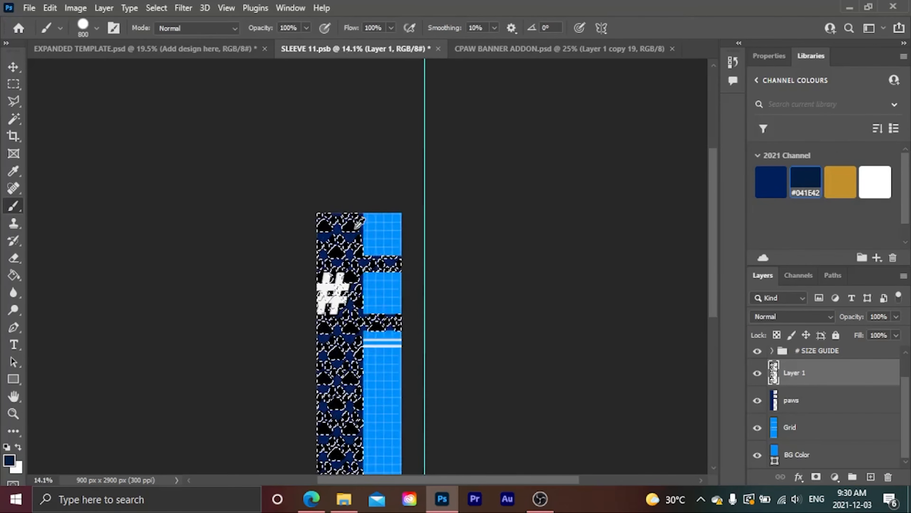
scroll(359, 221, "down", 2)
scroll(352, 281, "up", 1)
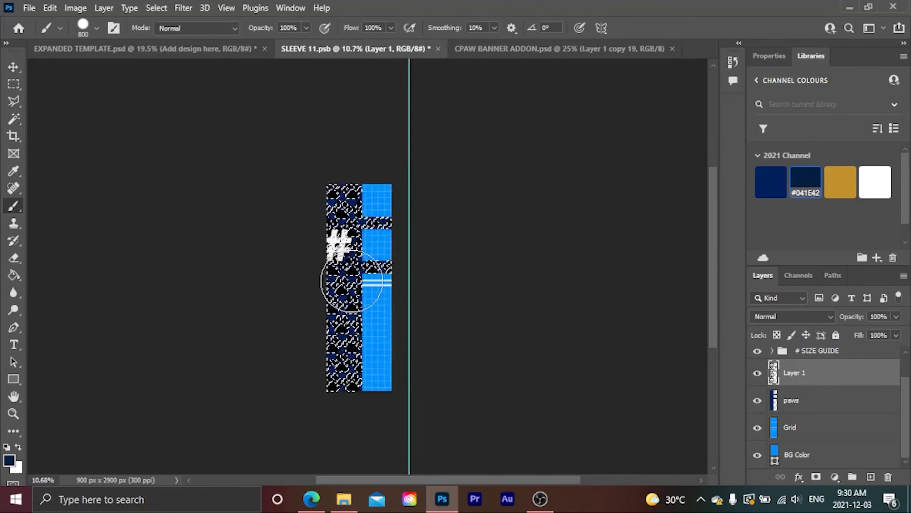
scroll(351, 281, "up", 1)
key("bracketright")
key("bracketright")
key("bracketright")
key("bracketright")
left_click_drag(356, 171, 356, 449)
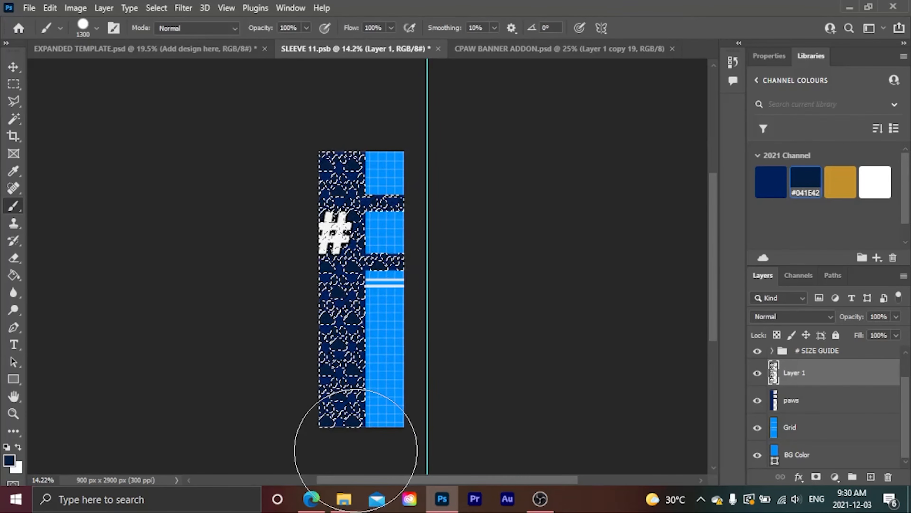
key("ctrl+d")
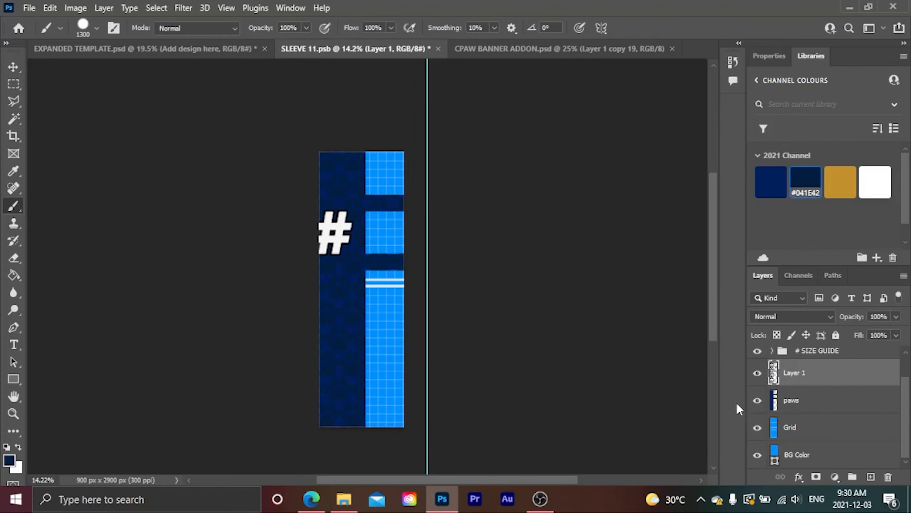
Clear the sleeve band between the two horizontal stripes on both the paws layer and Layer 1, and deselect
left_click(787, 409)
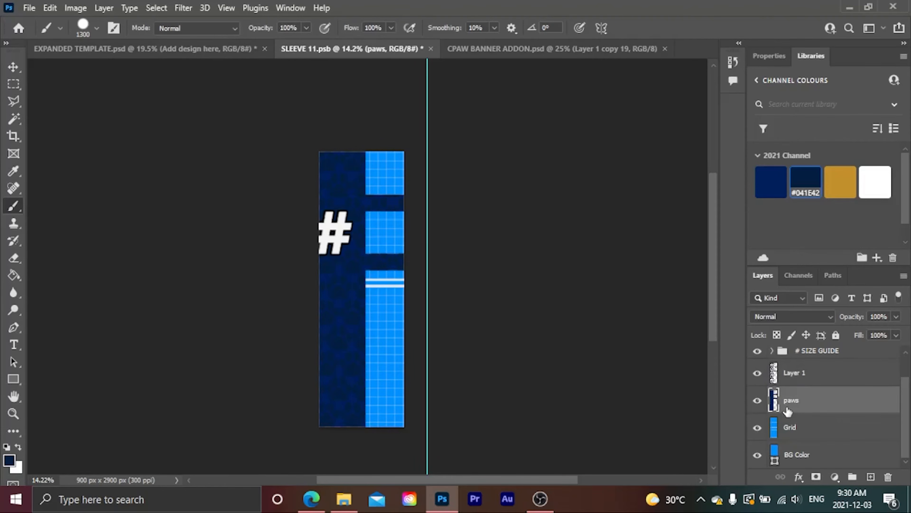
key("m")
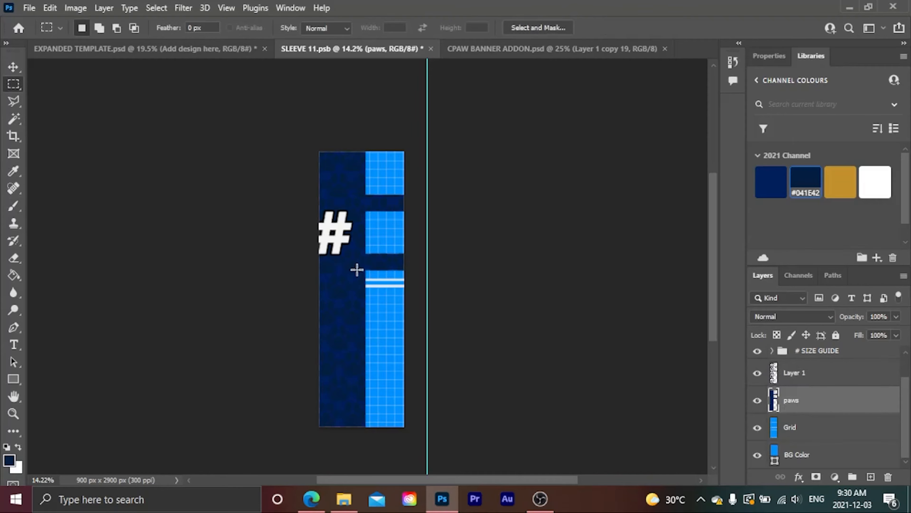
scroll(357, 248, "up", 2)
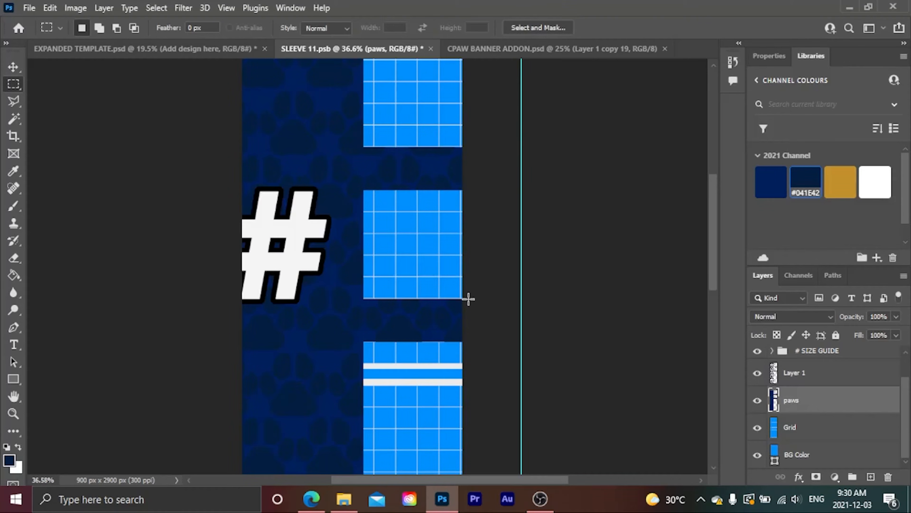
left_click_drag(469, 298, 112, 189)
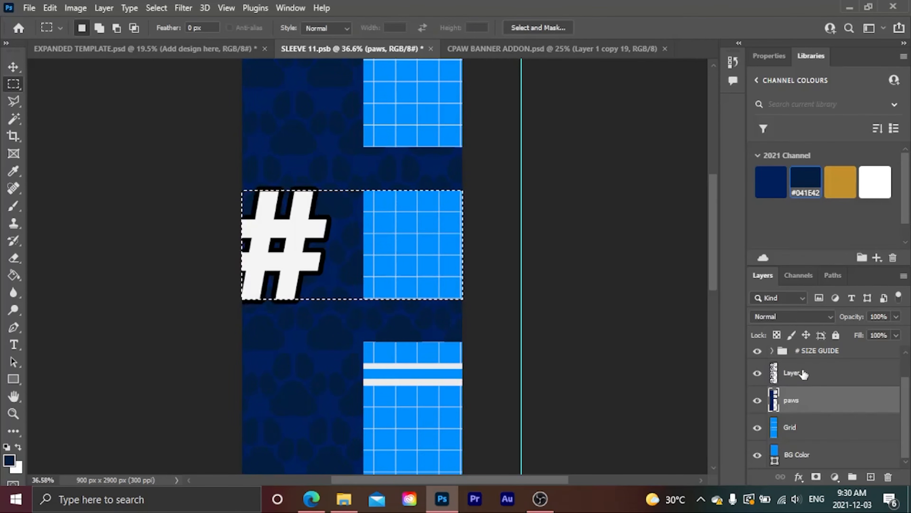
key("Delete")
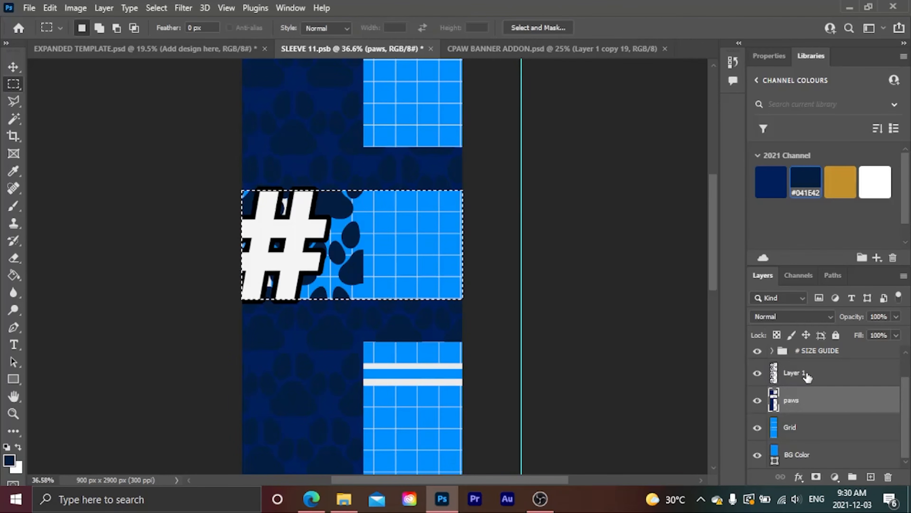
left_click(805, 375)
key("ctrl+d")
scroll(486, 322, "down", 6)
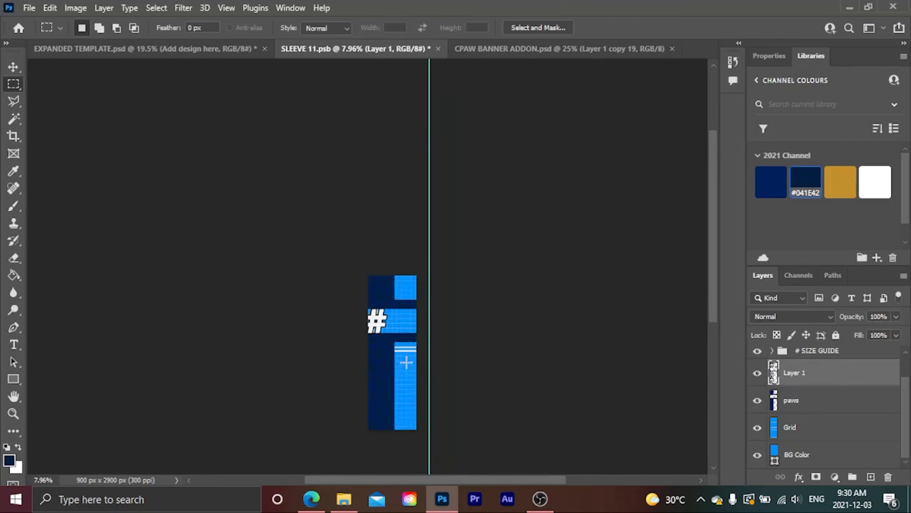
scroll(397, 370, "up", 2)
scroll(396, 370, "down", 3)
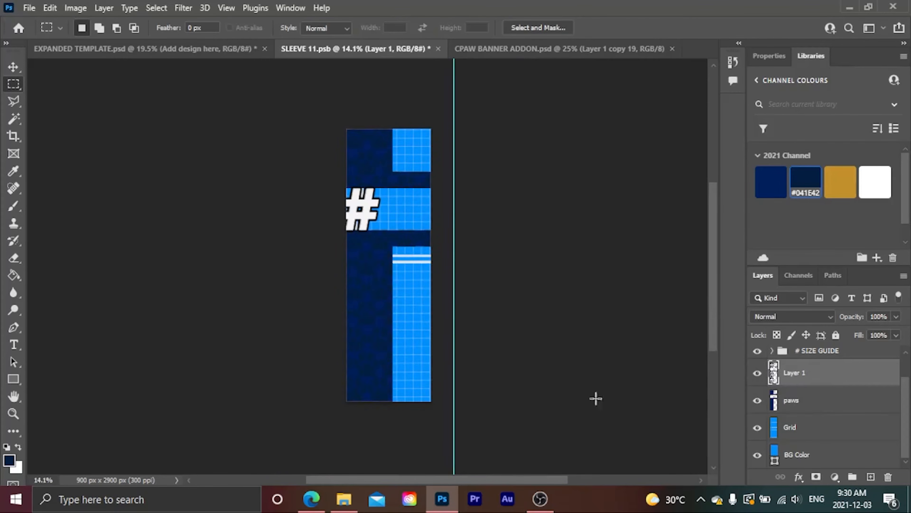
Rename the paws layer to "paw backer" and Layer 1 to "paws"
left_click(791, 410)
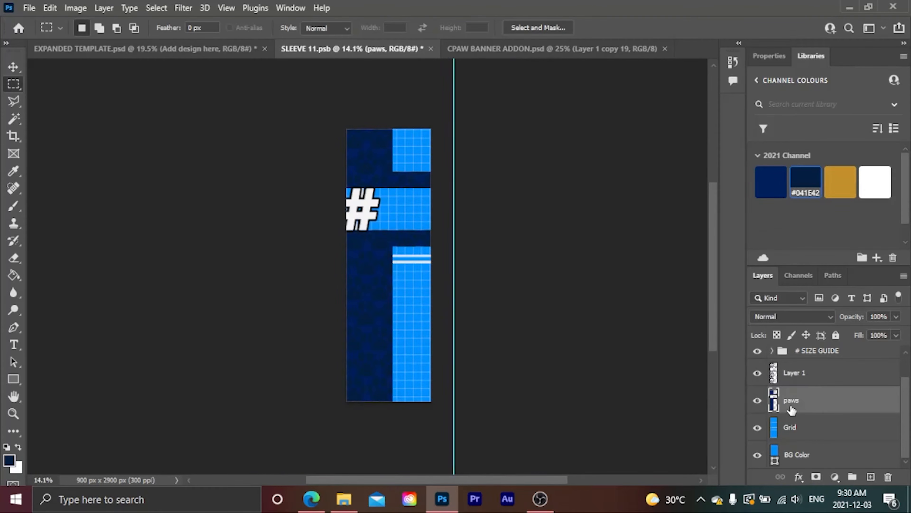
double_click(792, 400)
key("Return")
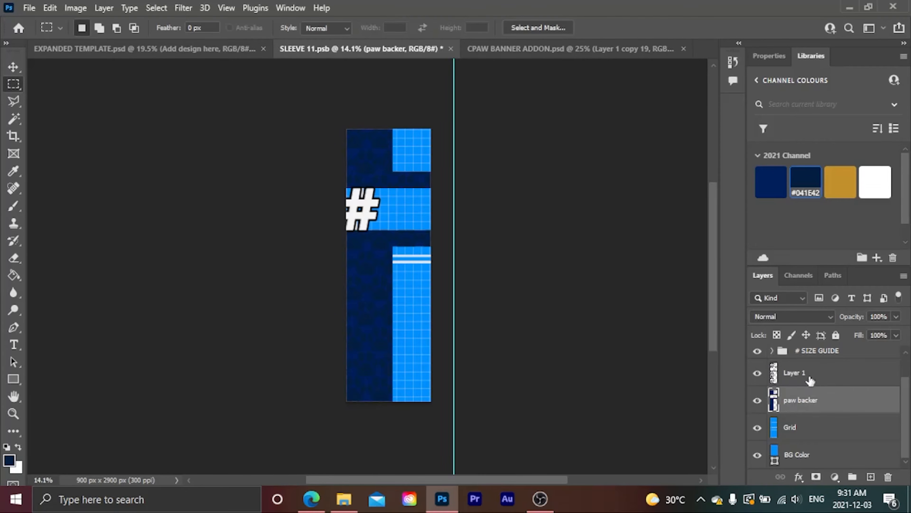
double_click(801, 374)
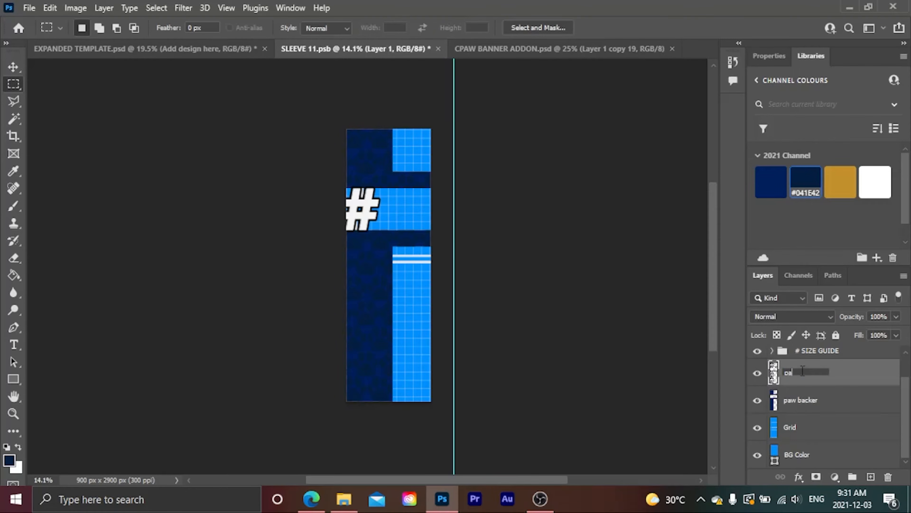
type("paws")
key("Return")
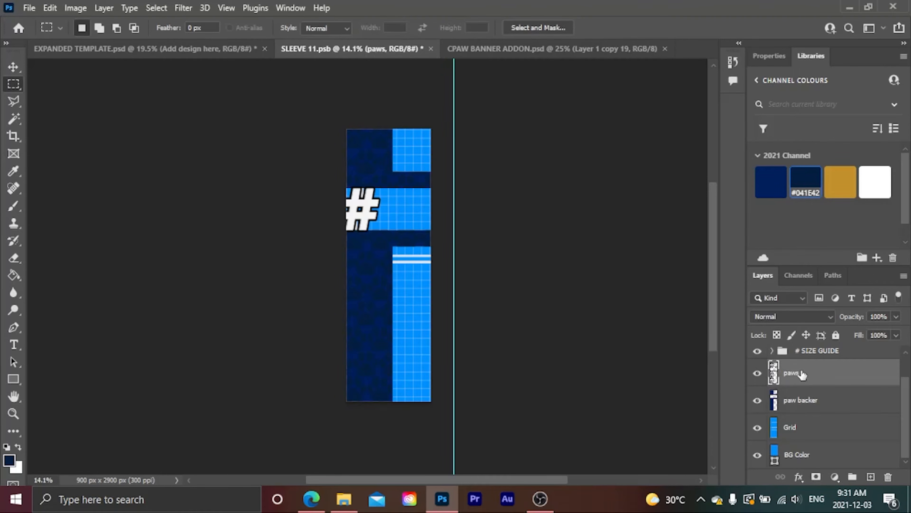
Add a 20 px outside stroke in the library's gold colour to the paw backer layer
left_click(834, 410)
left_click(835, 189)
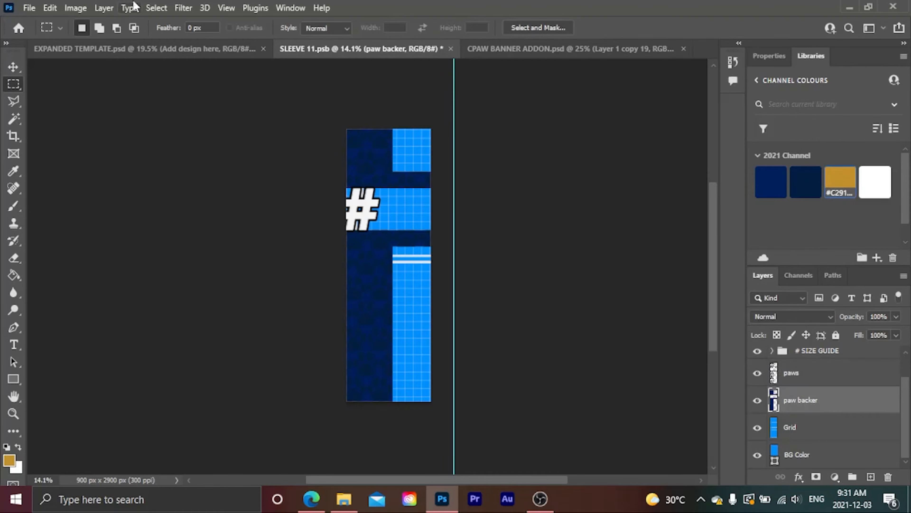
left_click(53, 8)
left_click(90, 227)
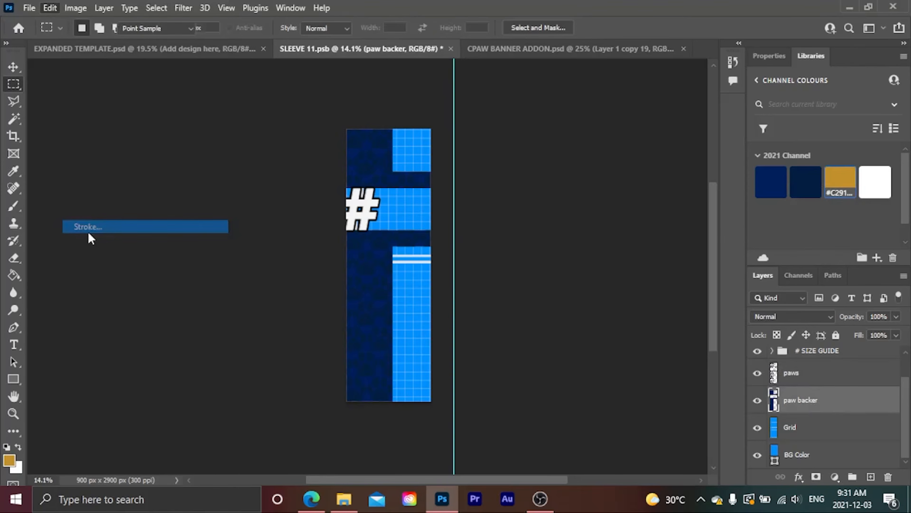
type("10")
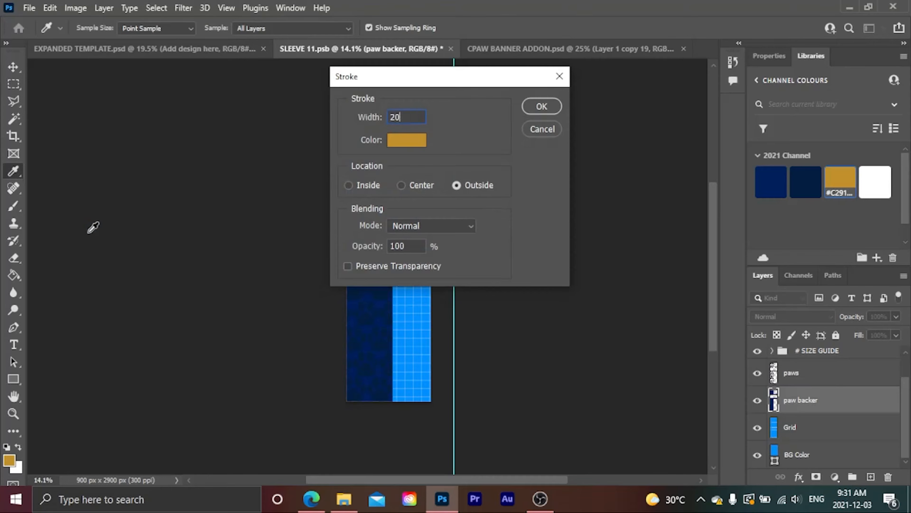
key("Return")
key("m")
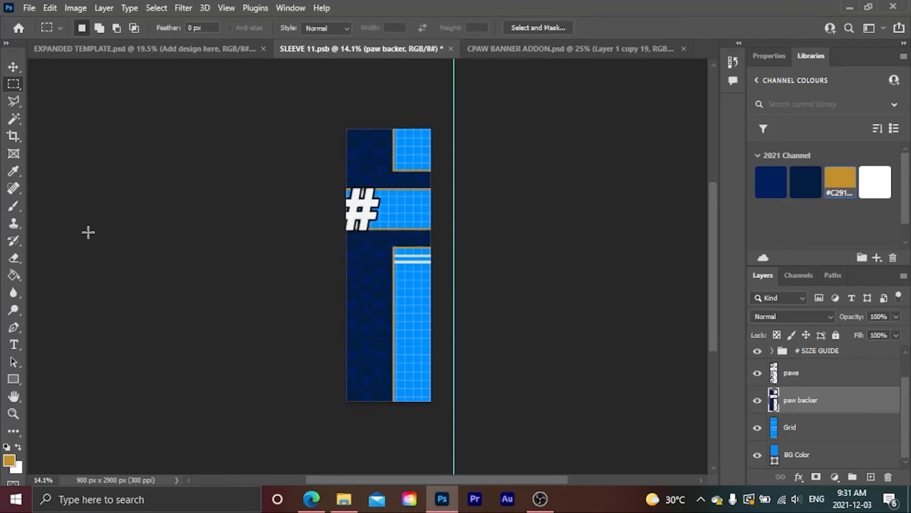
Fill the BG Color layer with the library's lighter navy, hide the Grid layer, and save SLEEVE 11.psb
scroll(406, 320, "up", 2)
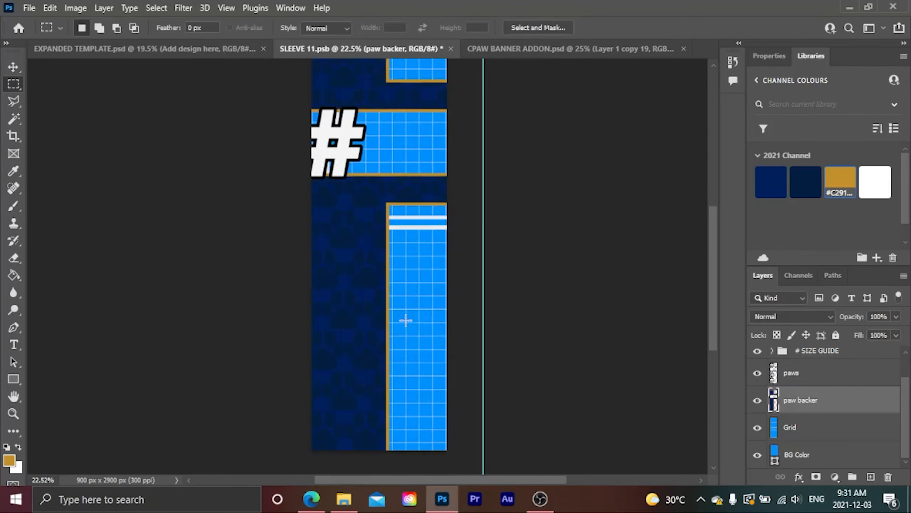
left_click(788, 455)
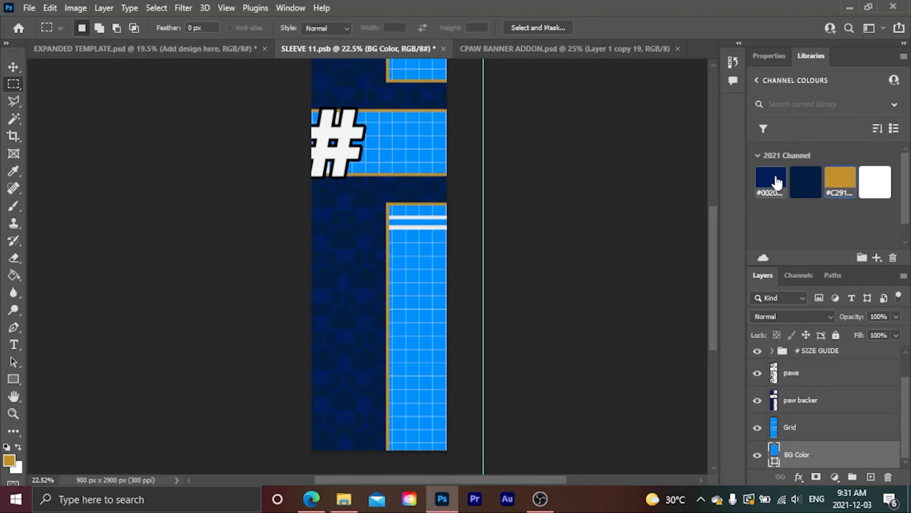
left_click(777, 182)
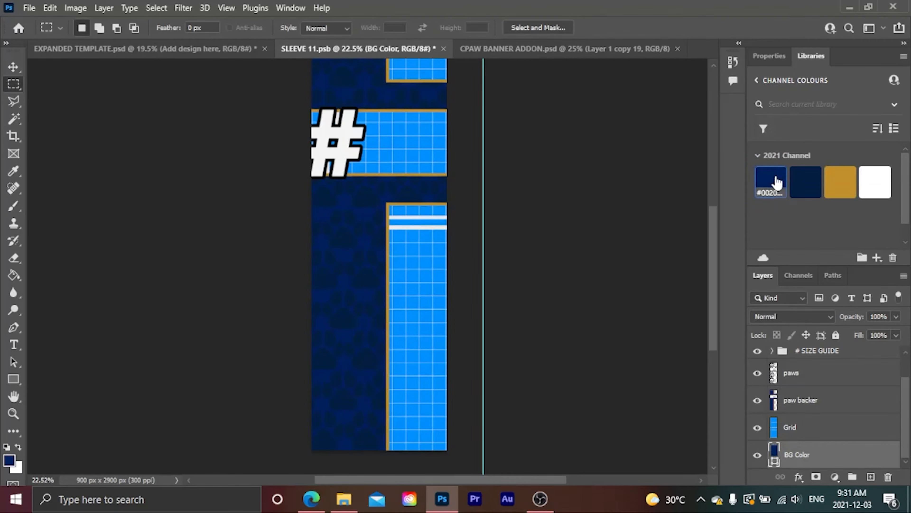
left_click(758, 427)
key("ctrl+s")
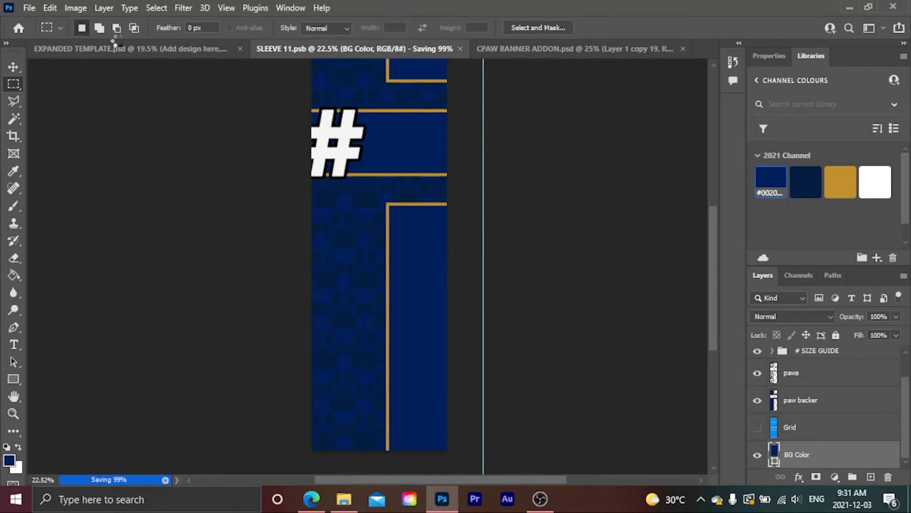
Examine the updated sleeve design on the jersey in EXPANDED TEMPLATE.psd
left_click(120, 49)
scroll(417, 289, "down", 3)
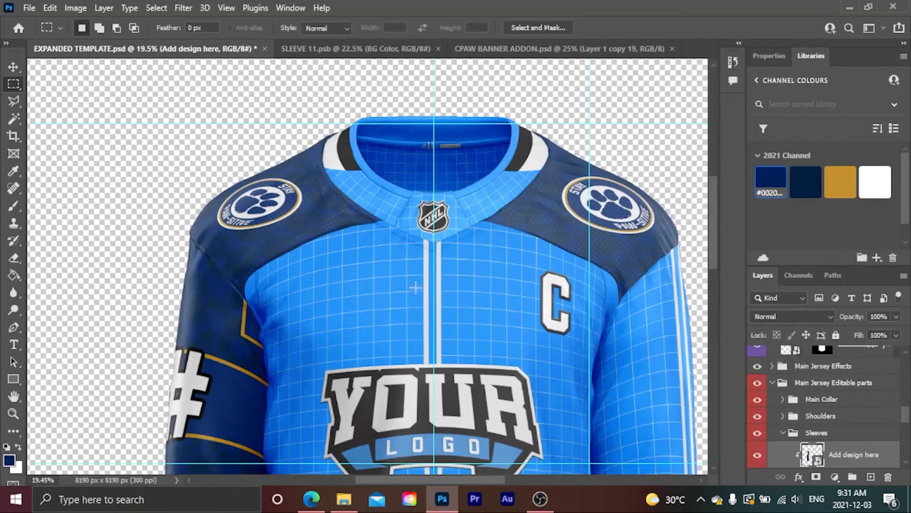
scroll(411, 290, "down", 2, "alt")
scroll(305, 337, "up", 4, "alt")
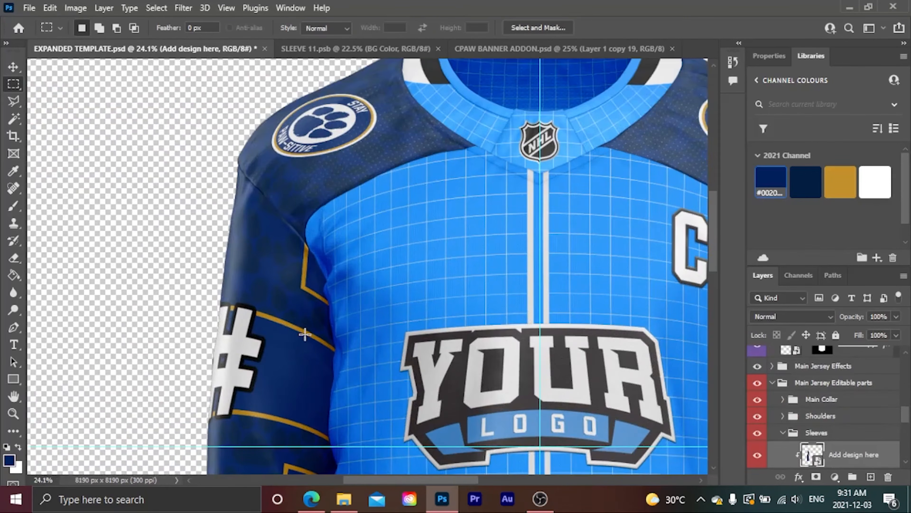
scroll(305, 334, "down", 5, "alt")
scroll(379, 429, "up", 2, "alt")
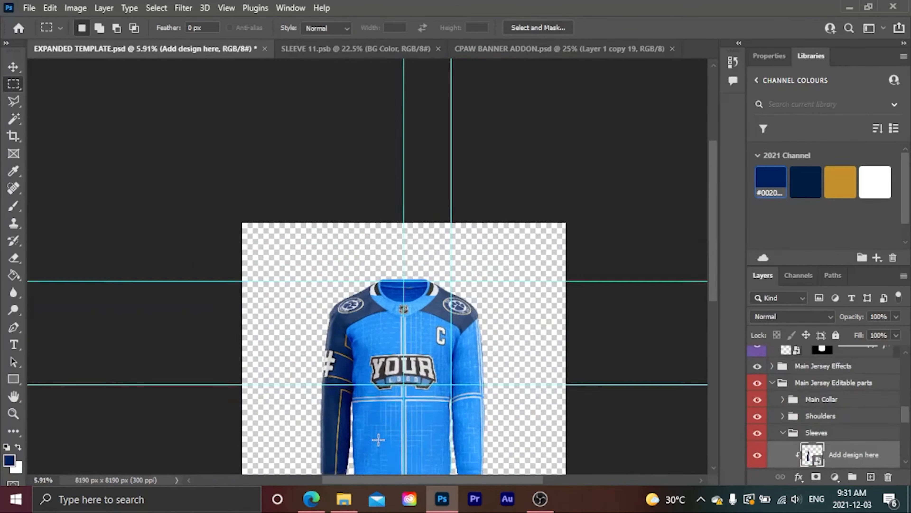
scroll(370, 400, "up", 2, "alt")
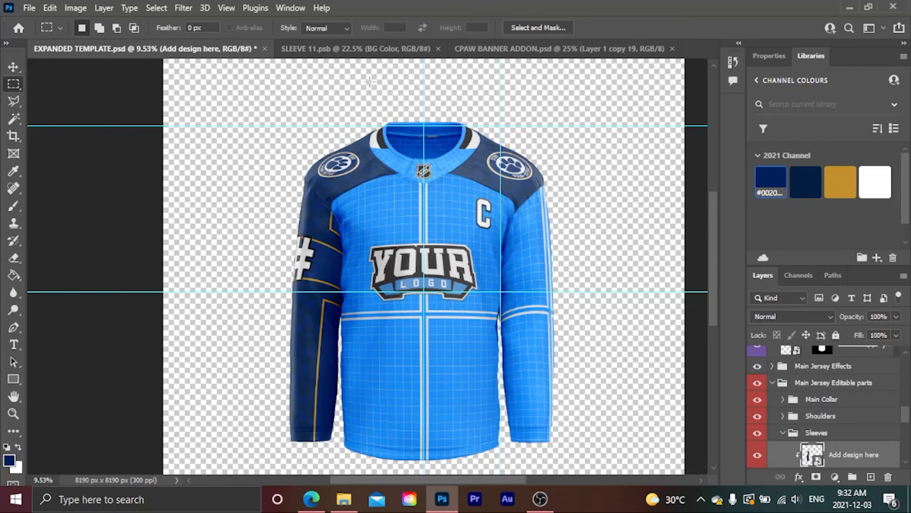
Close the CPAW BANNER ADDON document and return to the SLEEVE 11.psb design
left_click(672, 49)
left_click(340, 50)
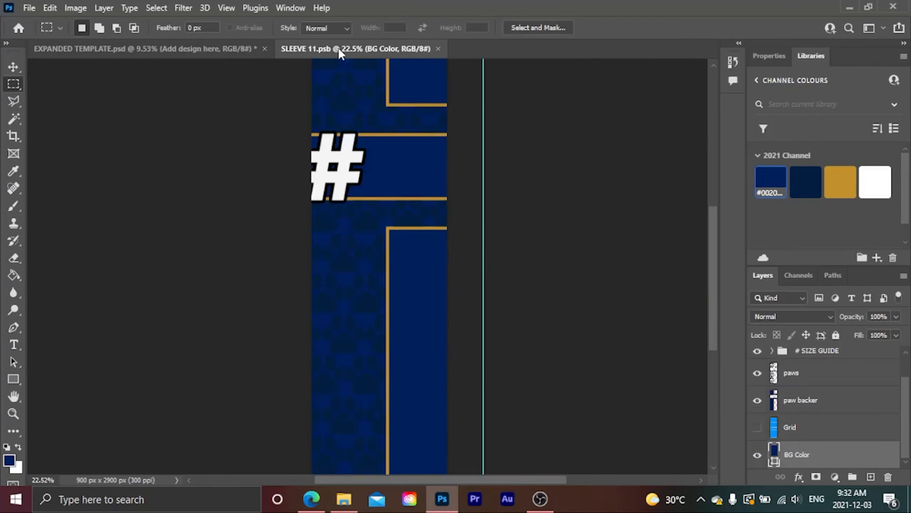
scroll(365, 312, "down", 2)
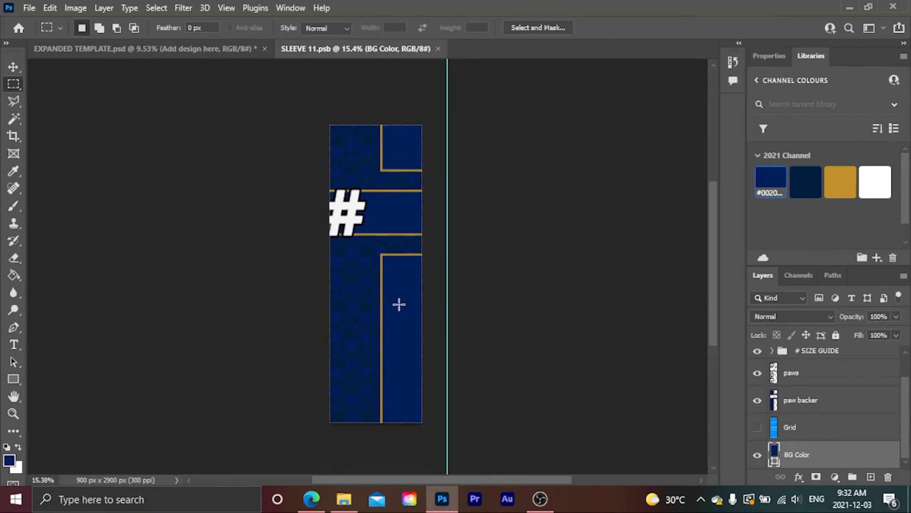
scroll(759, 398, "up", 1)
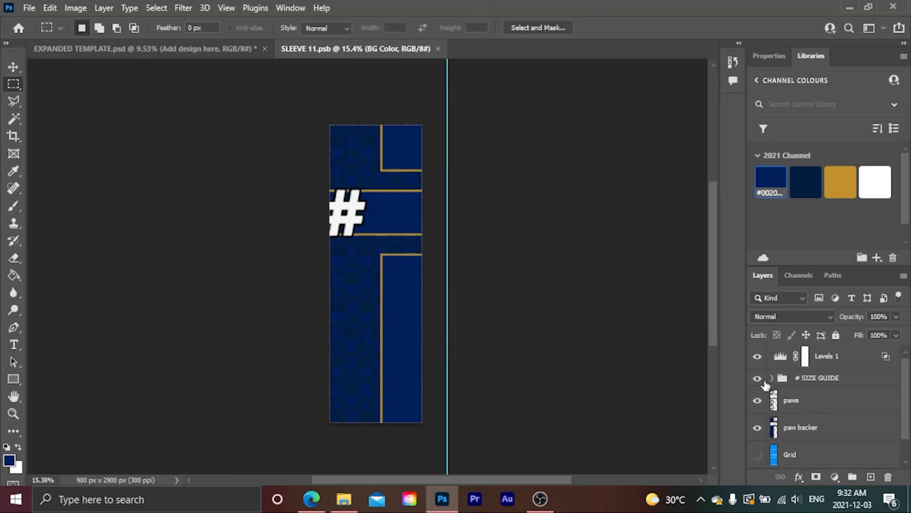
Add the number 15 above the paws layer in the Prohibition font at 200 pt and colour it white
key("t")
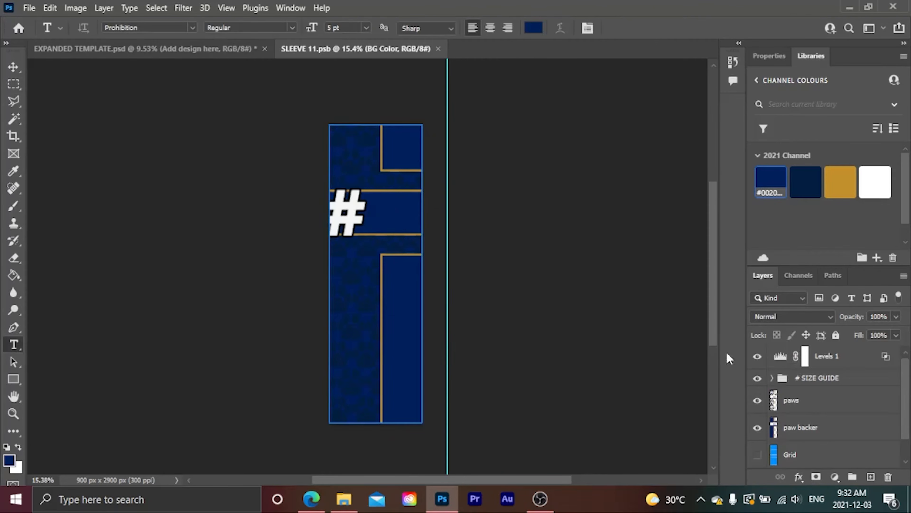
left_click(804, 401)
left_click(356, 276)
left_click(313, 29)
type("20")
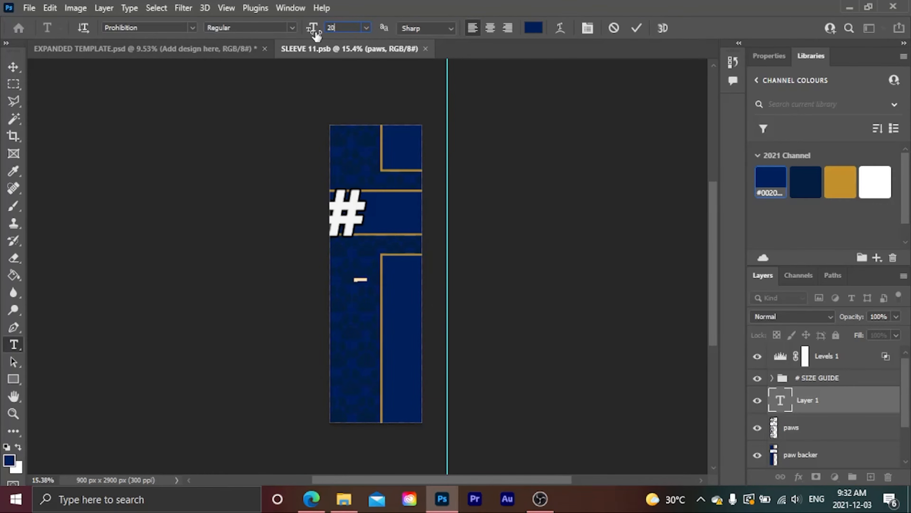
type("0")
key("Return")
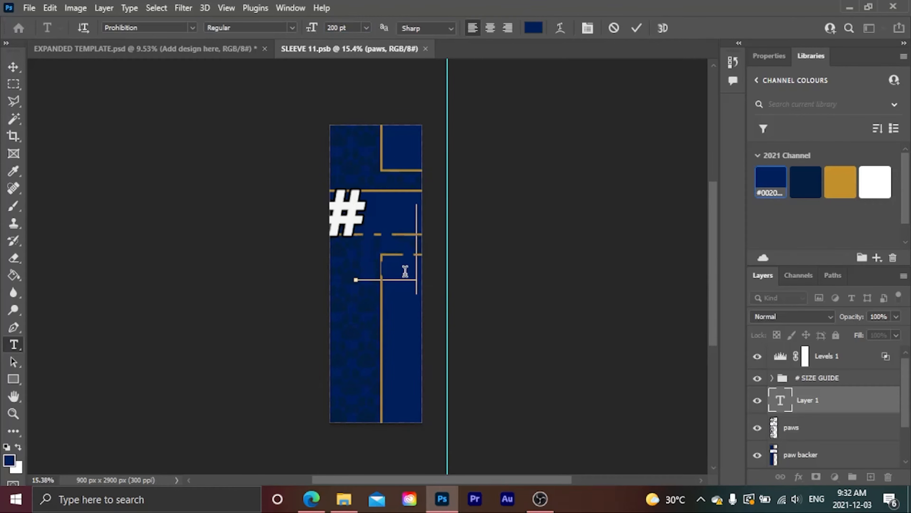
left_click(637, 28)
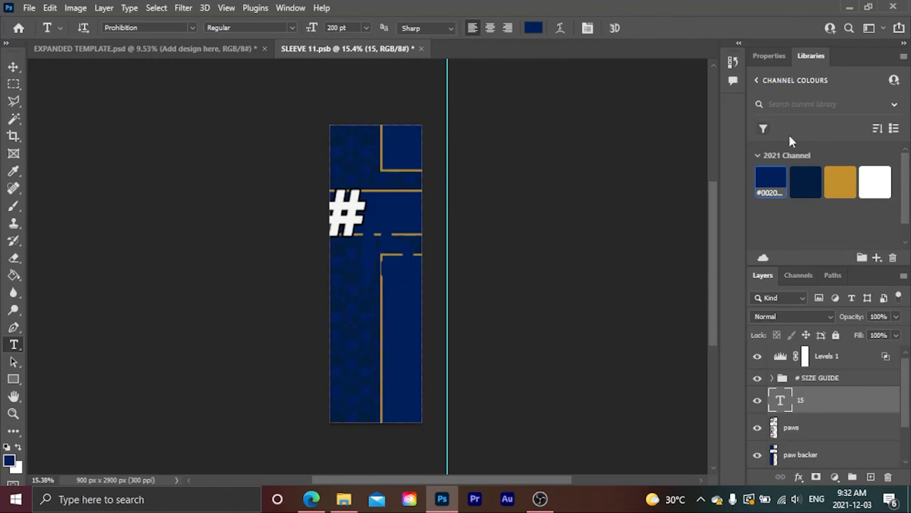
left_click(880, 190)
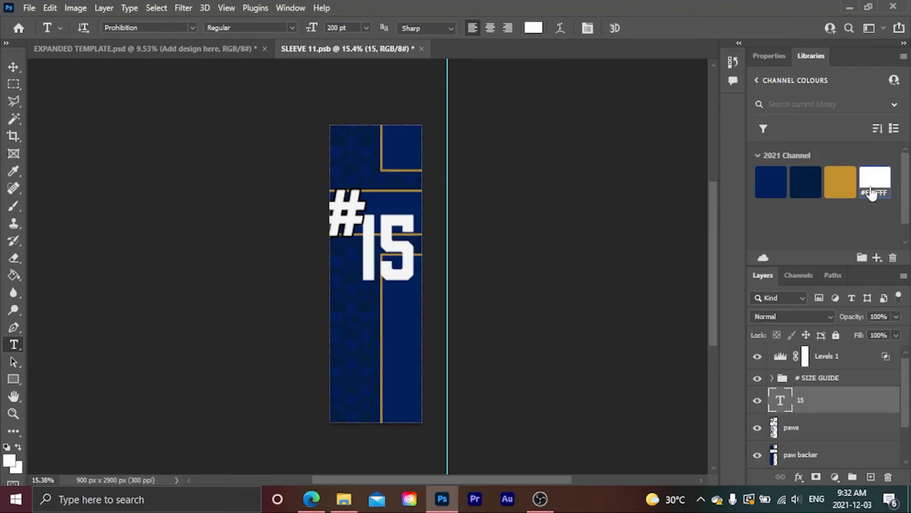
Rasterize the 15 layer and scale it to about 69.87%, matching the # sign's height and sitting right beside it
right_click(817, 404)
left_click(692, 237)
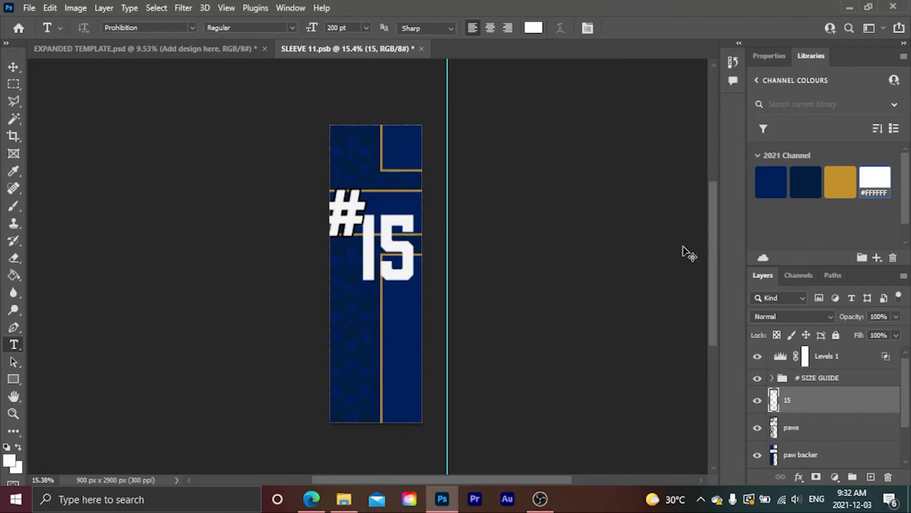
key("ctrl+t")
left_click_drag(385, 210, 385, 187)
left_click_drag(385, 279, 384, 233)
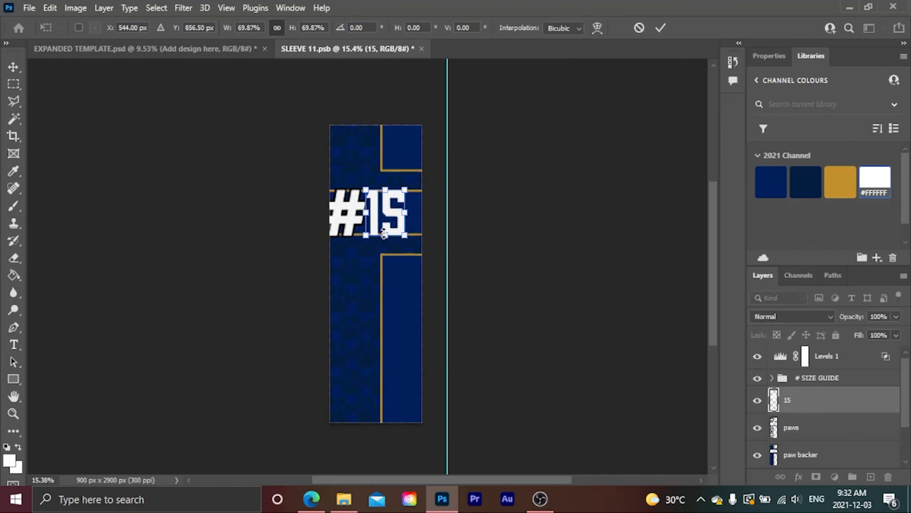
scroll(384, 233, "up", 4)
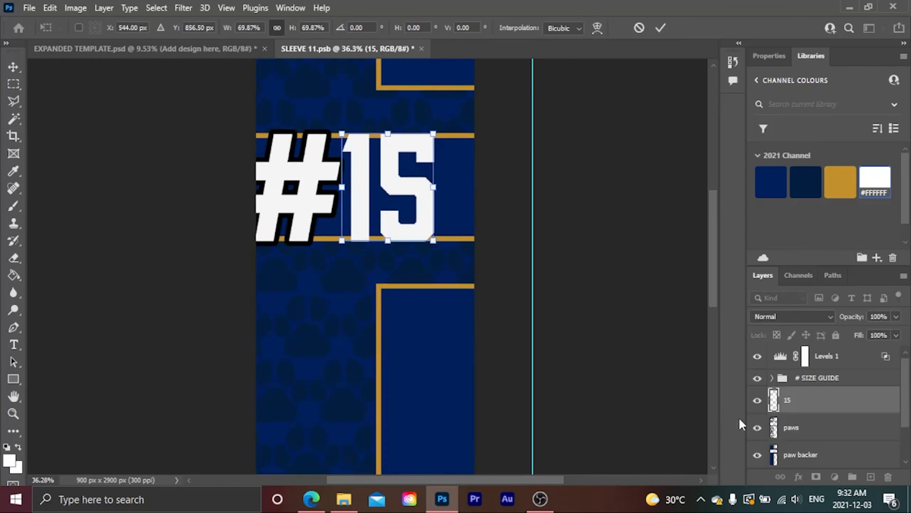
left_click(660, 28)
key("t")
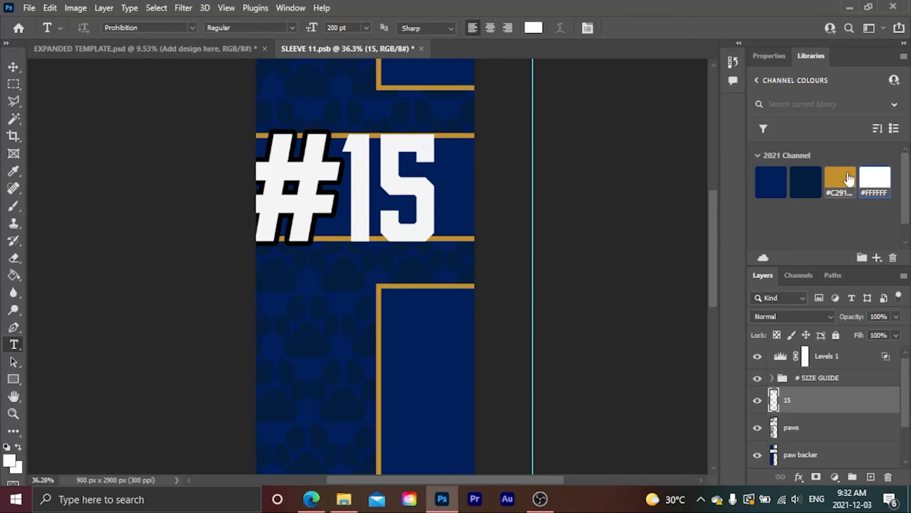
Add a 20 px gold stroke outside the edges of the 15 using the channel's gold swatch
left_click(841, 181)
left_click(50, 7)
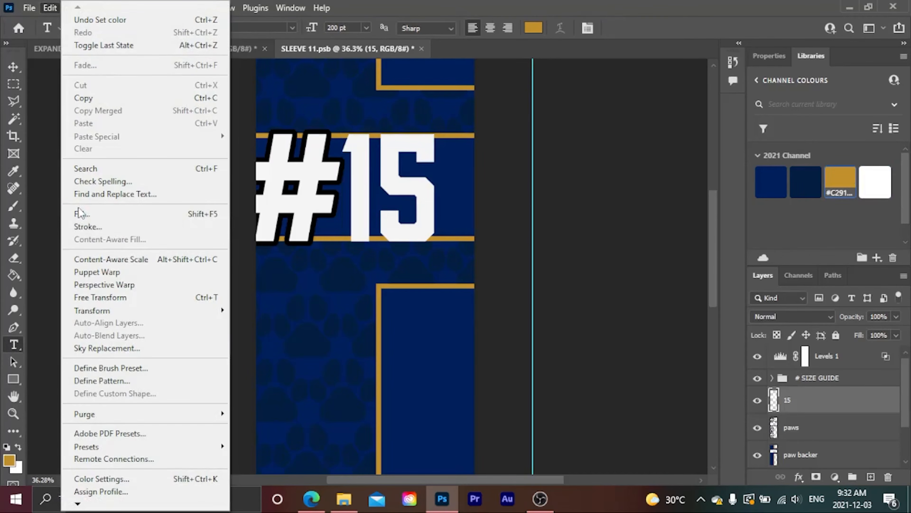
left_click(83, 226)
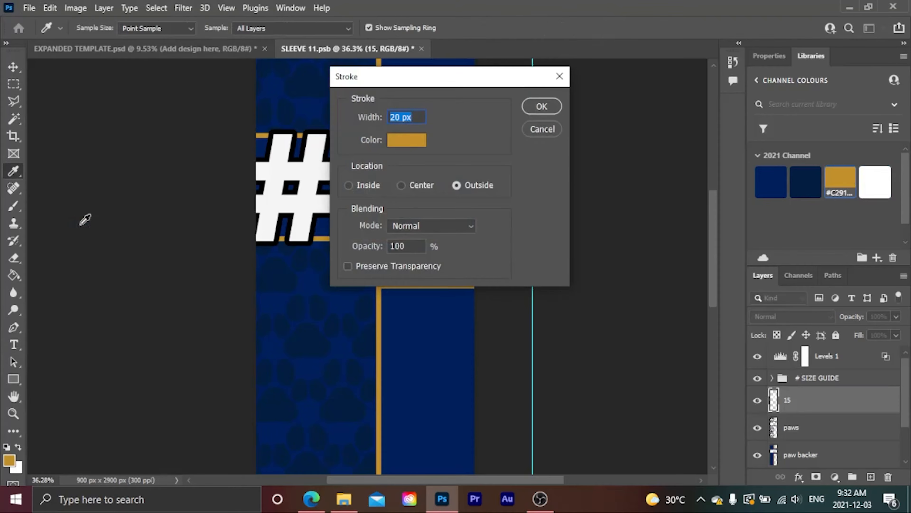
key("Return")
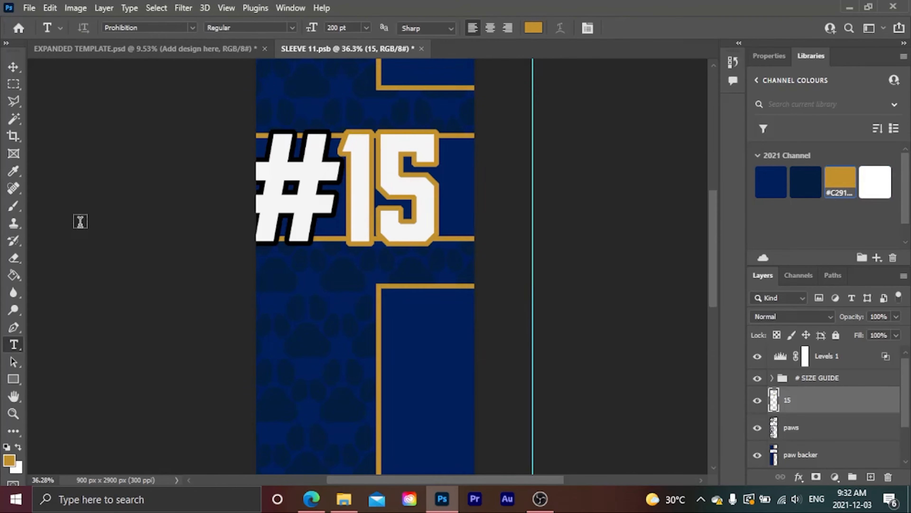
Show the Grid layer behind the sleeve artwork and hide the # SIZE GUIDE group
scroll(807, 431, "down", 1)
scroll(766, 431, "up", 1)
scroll(762, 460, "down", 1)
left_click(758, 455)
scroll(758, 449, "up", 1)
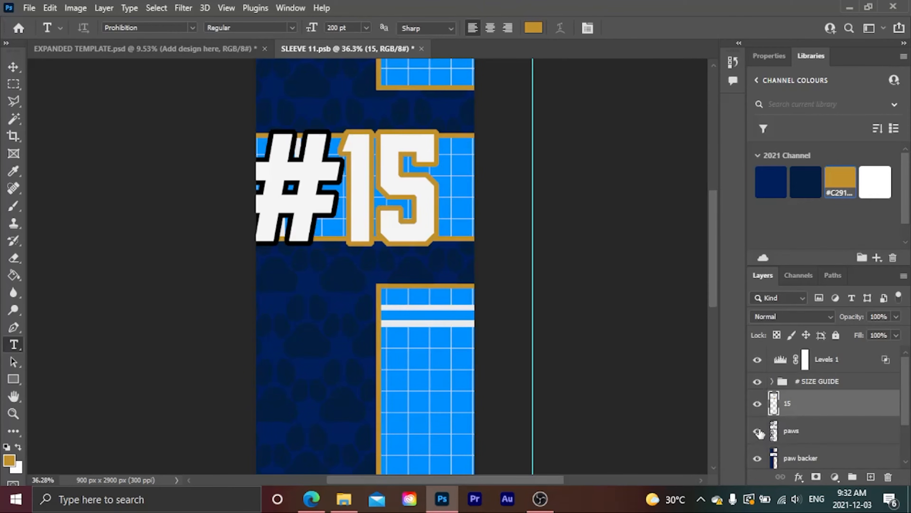
left_click(757, 381)
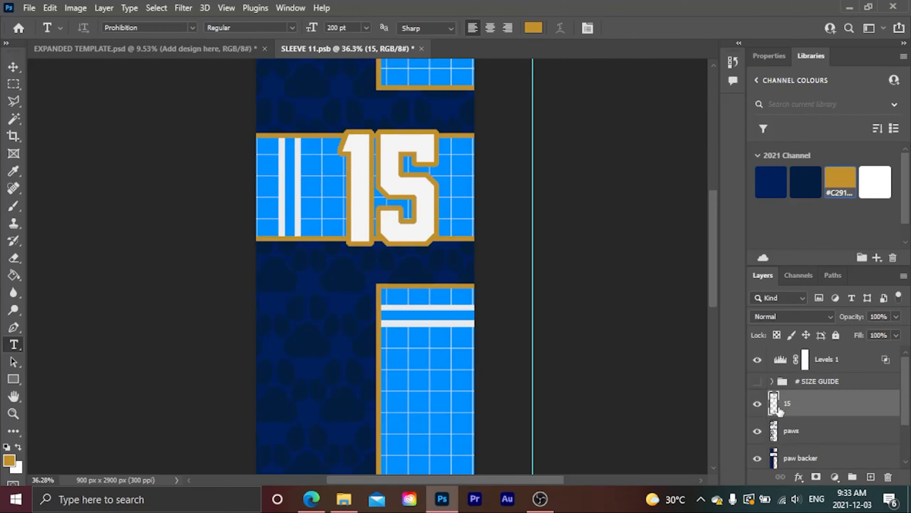
Move the 15 left to about X 142 px, centring it on the grid's two vertical white guide lines
key("ctrl+t")
key("shift+Left")
key("shift+Left")
key("shift+Left")
key("shift+Left")
key("shift+Left")
key("shift+Left")
key("shift+Left")
key("shift+Left")
key("shift+Left")
key("shift+Left")
key("shift+Left")
key("shift+Left")
key("shift+Left")
key("shift+Left")
key("shift+Left")
key("shift+Left")
key("shift+Left")
key("shift+Left")
key("shift+Left")
key("shift+Left")
key("shift+Left")
key("shift+Left")
key("shift+Left")
key("shift+Left")
key("shift+Left")
key("shift+Left")
key("shift+Left")
key("shift+Left")
key("shift+Left")
key("shift+Left")
key("shift+Left")
key("shift+Left")
key("shift+Left")
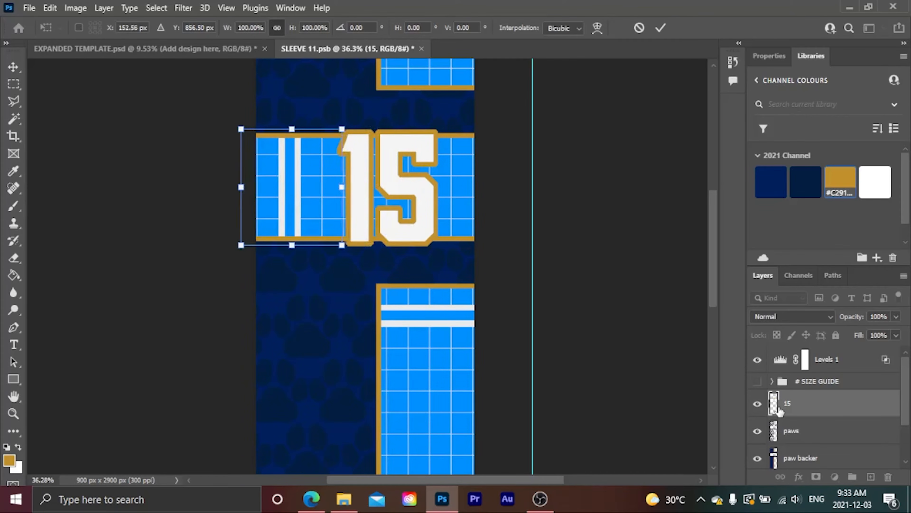
key("shift+Left")
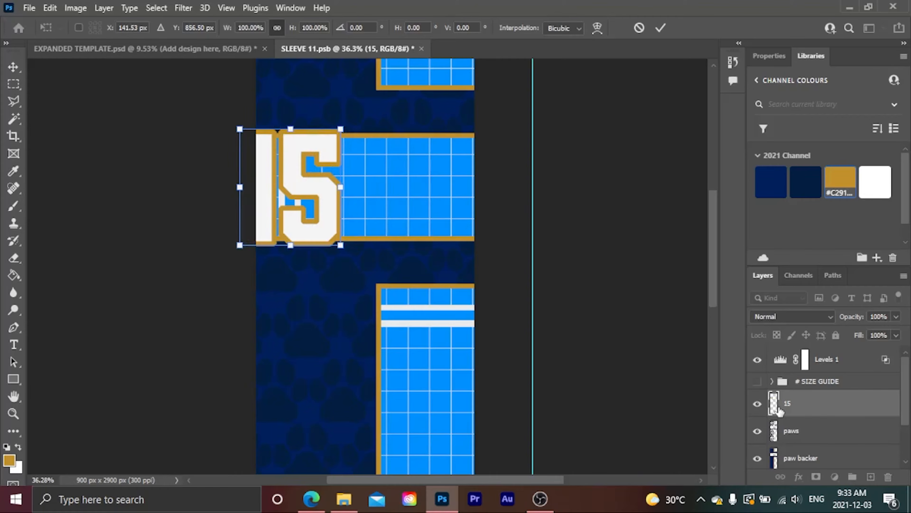
left_click(663, 27)
key("t")
Hide the Grid layer, save SLEEVE 11.psb and return to EXPANDED TEMPLATE.psd
scroll(324, 361, "down", 3)
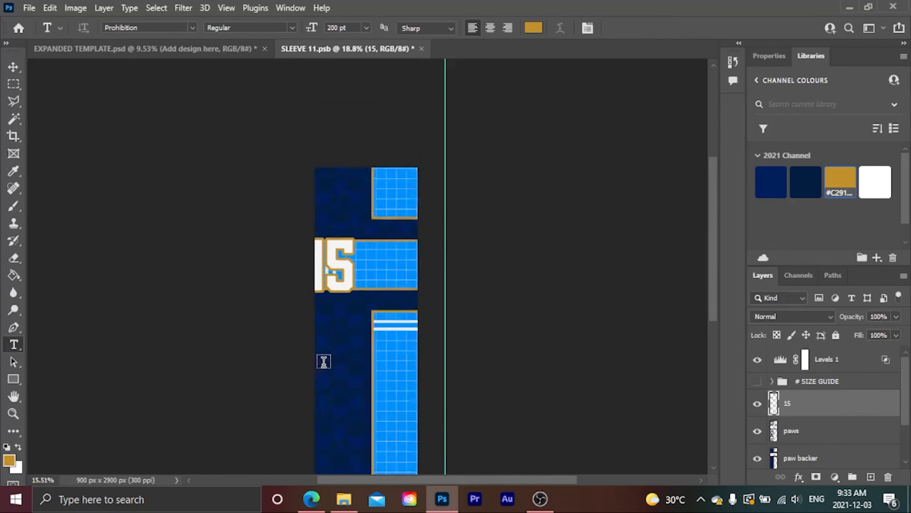
scroll(324, 360, "down", 2)
scroll(758, 430, "down", 2)
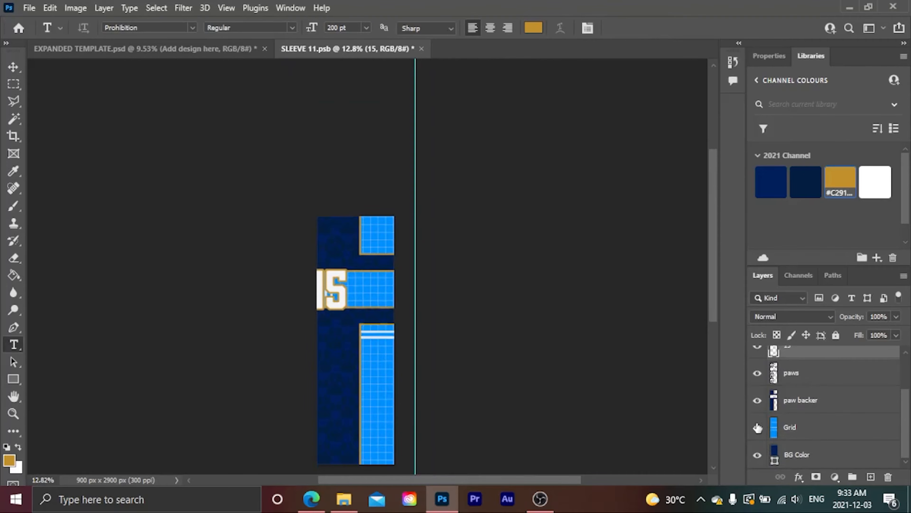
left_click(758, 426)
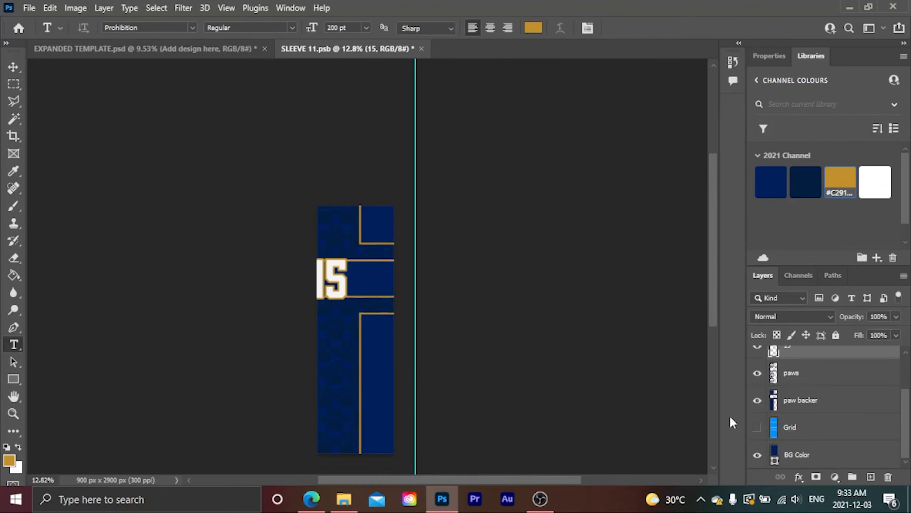
key("ctrl+s")
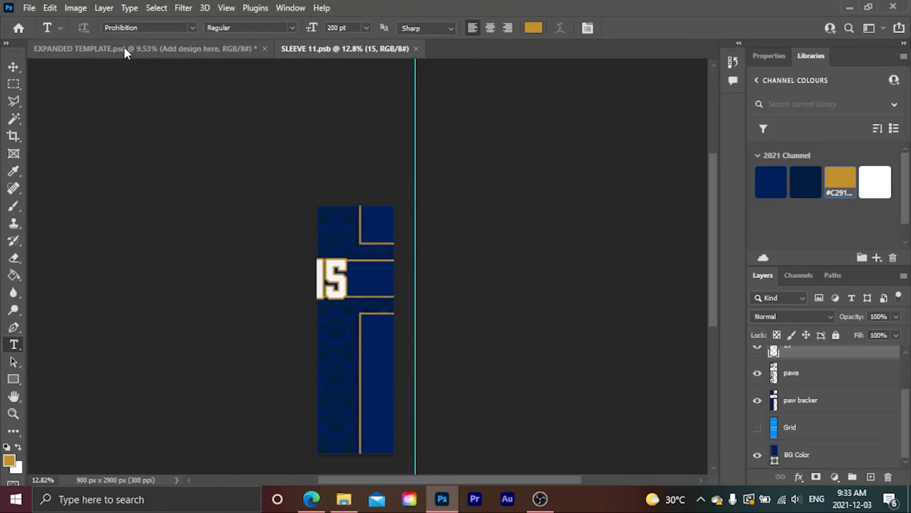
left_click(126, 51)
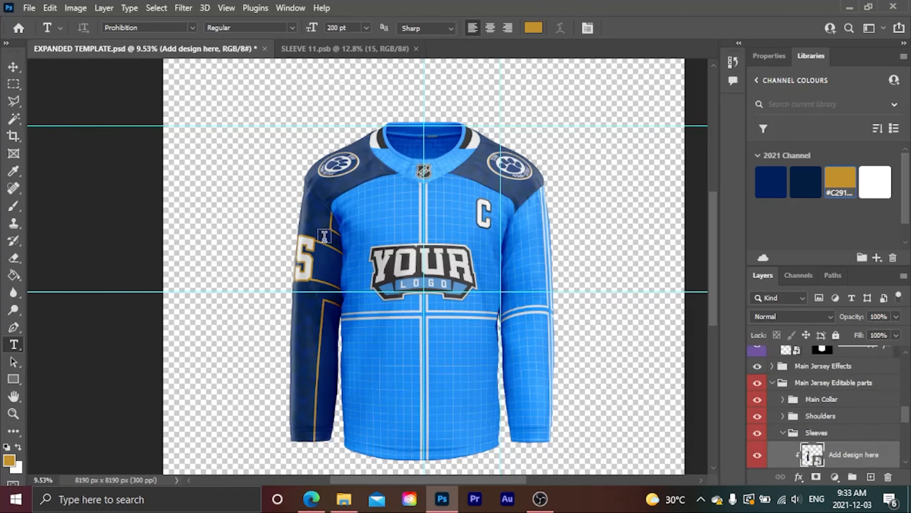
Open the other sleeve's design, SLEEVE 21.psb, and colour its BG Color layer with the channel's lighter navy swatch
scroll(855, 419, "down", 3)
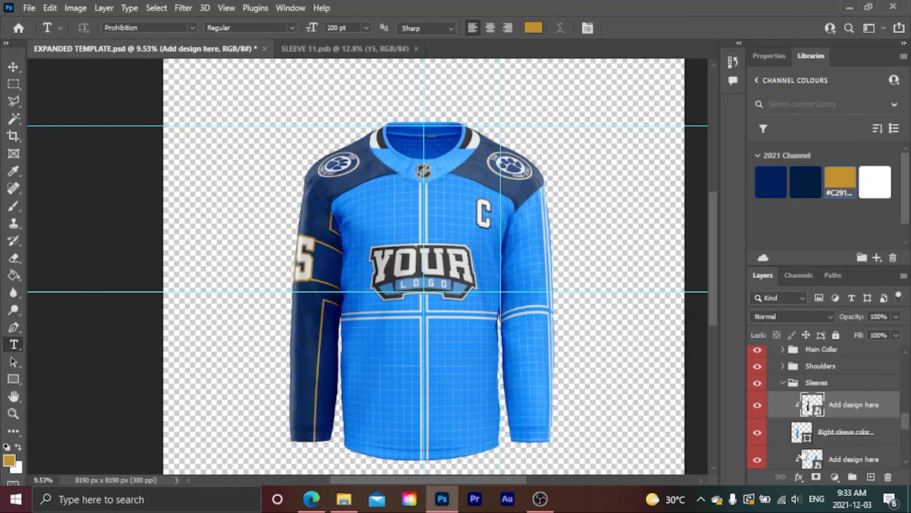
double_click(809, 467)
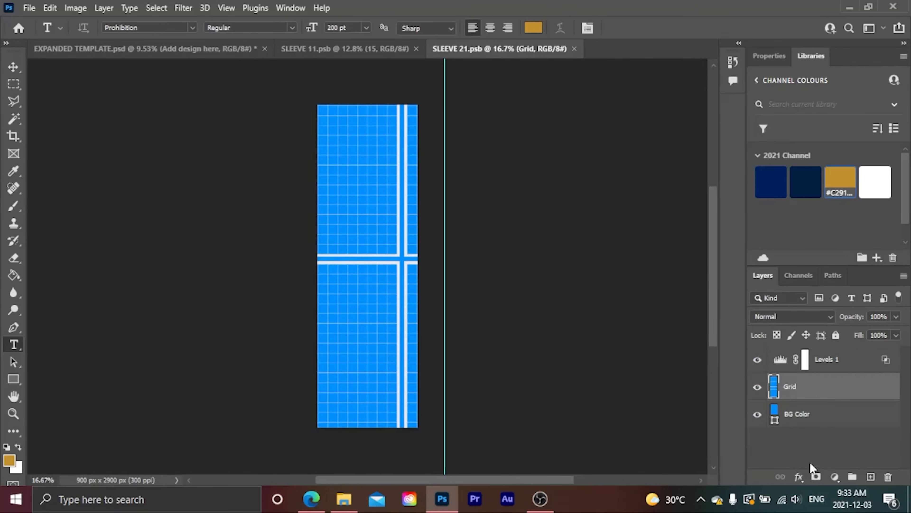
left_click(800, 415)
left_click(771, 187)
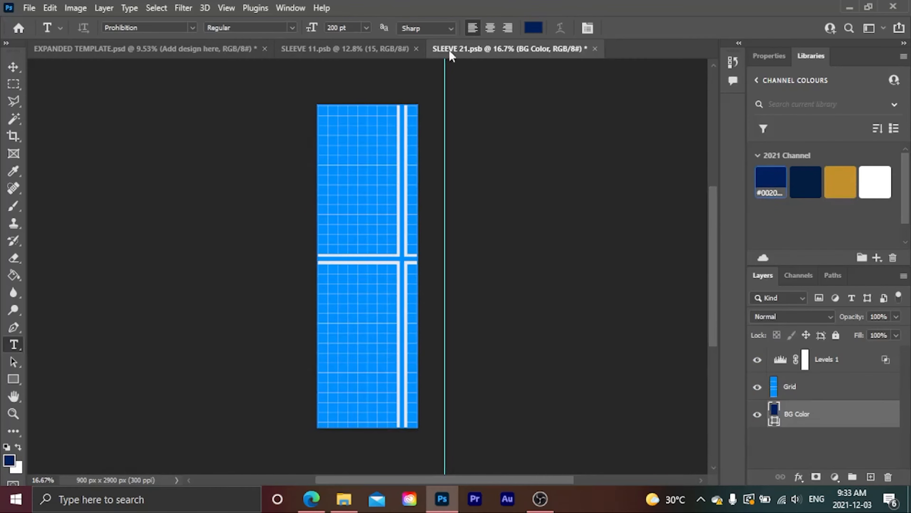
Copy the 15, paws and paw backer layers from SLEEVE 11.psb into SLEEVE 21.psb
left_click(382, 48)
scroll(836, 384, "down", 3)
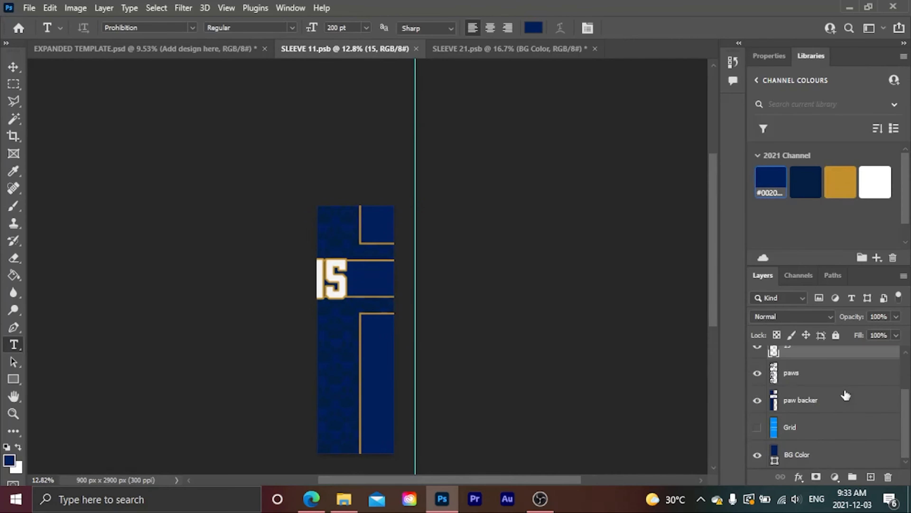
left_click(814, 404, "shift")
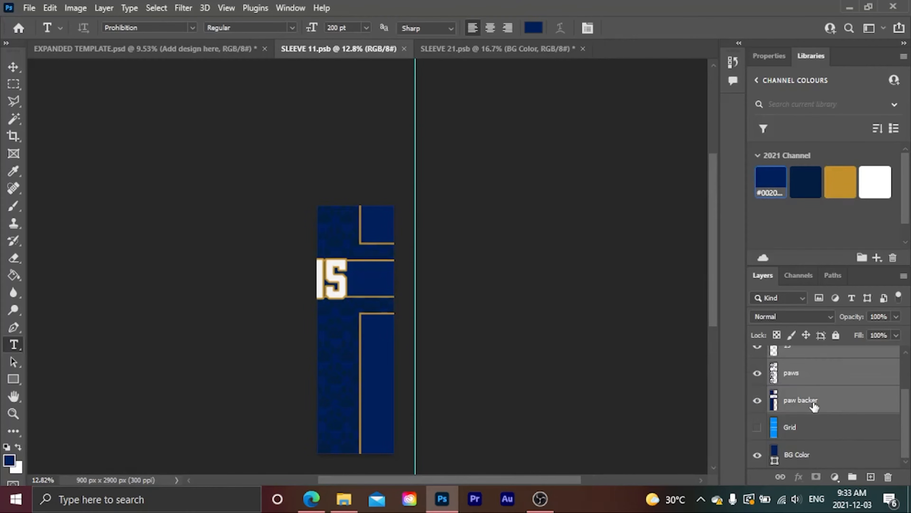
key("v")
left_click_drag(331, 371, 401, 89)
left_click_drag(441, 46, 384, 259)
Flip the copied sleeve layers horizontally with a width of -100% and align them with the canvas
key("ctrl+t")
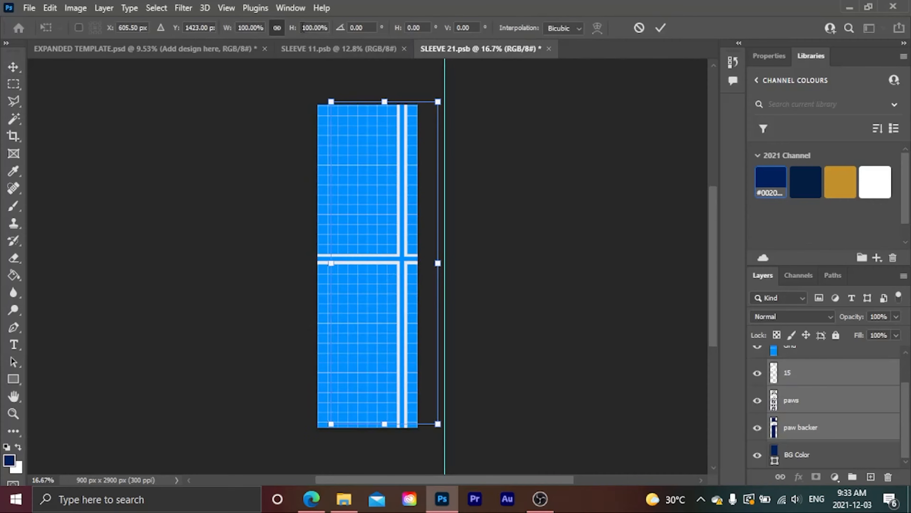
left_click(238, 29)
type("-")
key("Return")
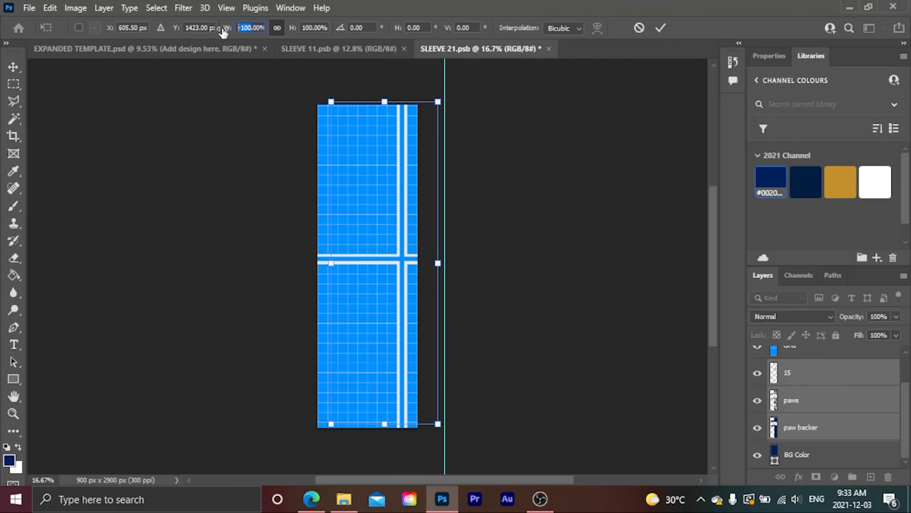
left_click_drag(384, 216, 370, 219)
Move the Grid layer below paw backer and flip the 15 layer horizontally so the number reads correctly
left_click_drag(791, 354, 794, 445)
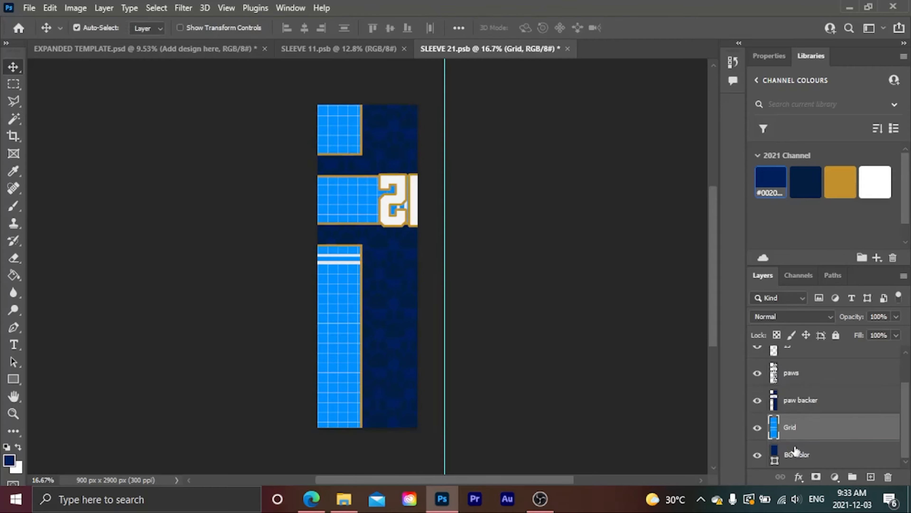
left_click(794, 377)
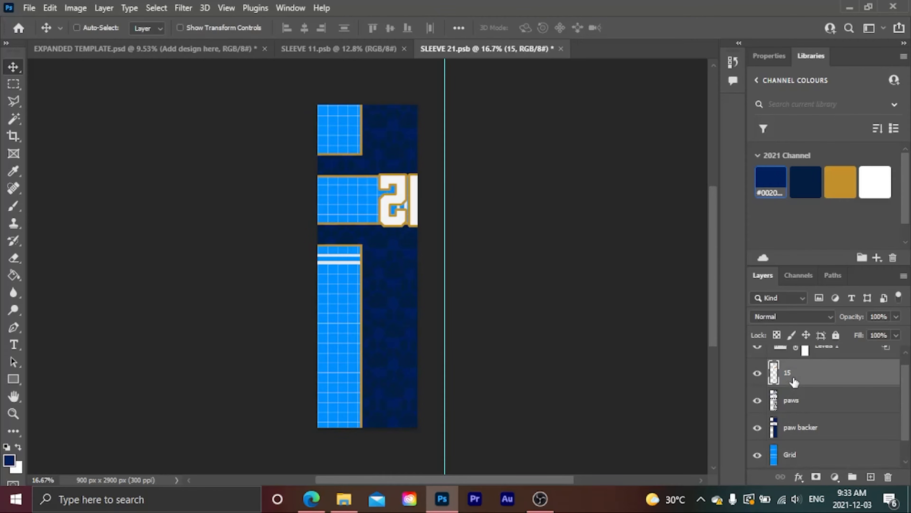
key("ctrl+t")
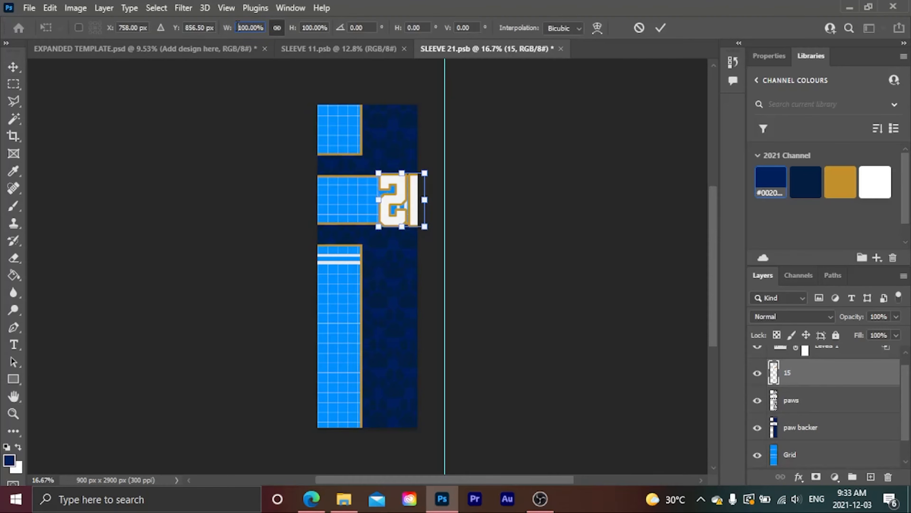
left_click(661, 28)
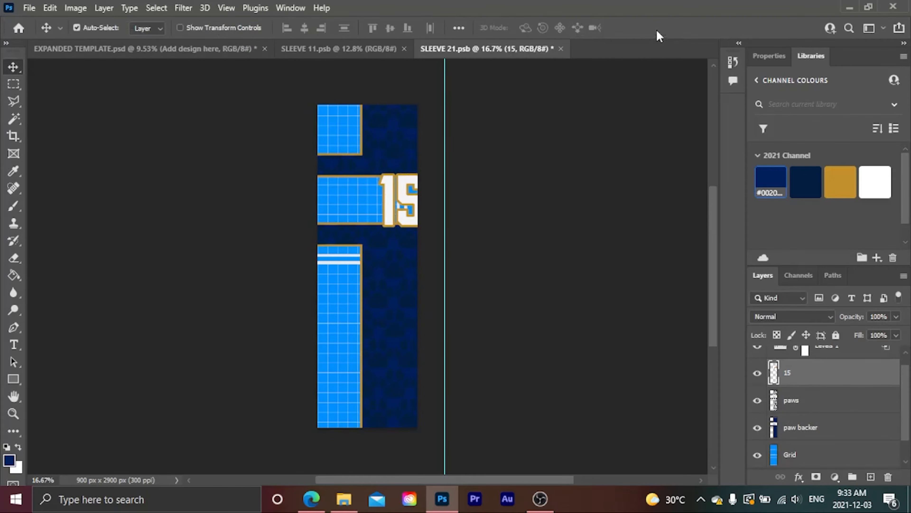
Hide the Grid layer, save SLEEVE 21.psb and close both sleeve documents
left_click(758, 455)
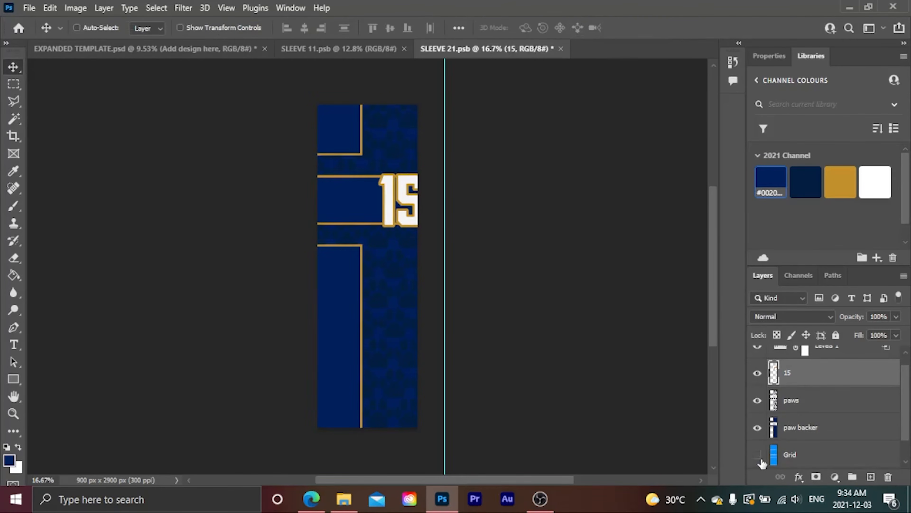
key("ctrl+s")
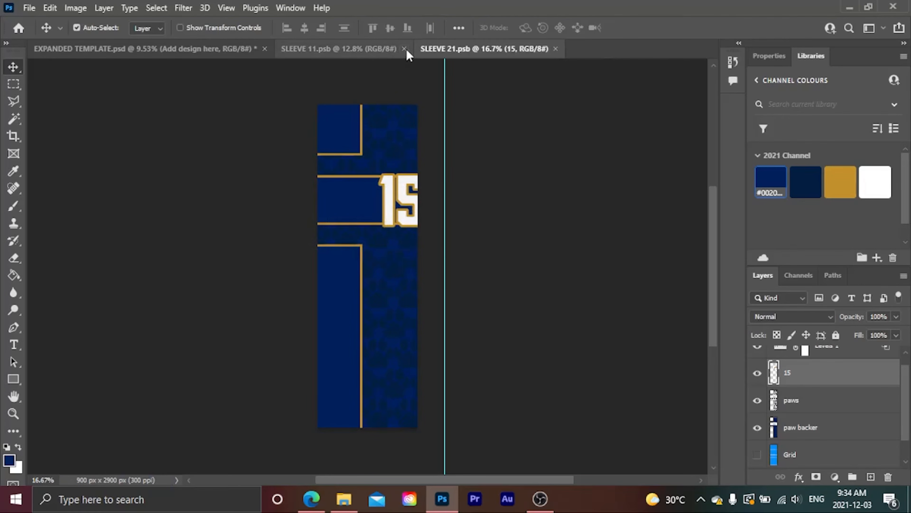
left_click(404, 49)
left_click(416, 49)
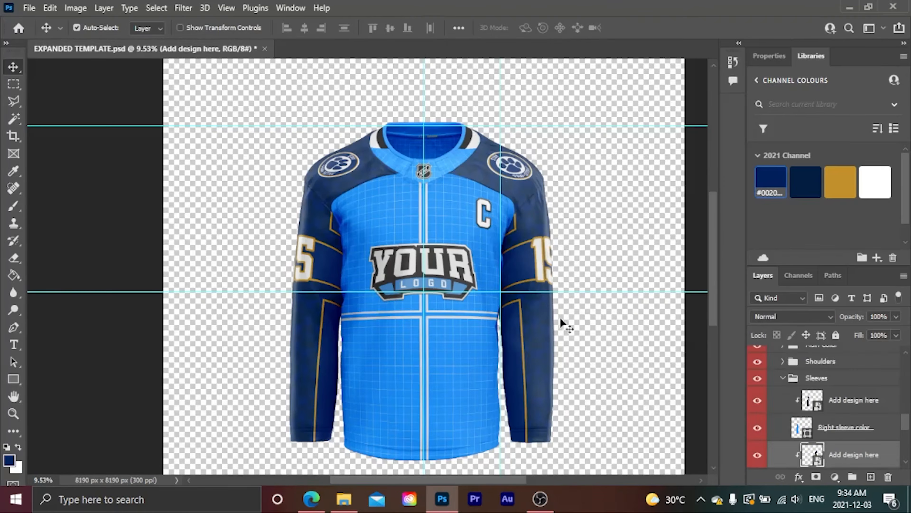
Collapse the Sleeves group, show the design layer above Back color in the Torso group and open its Shirt back.psb contents
scroll(808, 416, "up", 1)
scroll(793, 395, "up", 2)
left_click(782, 379)
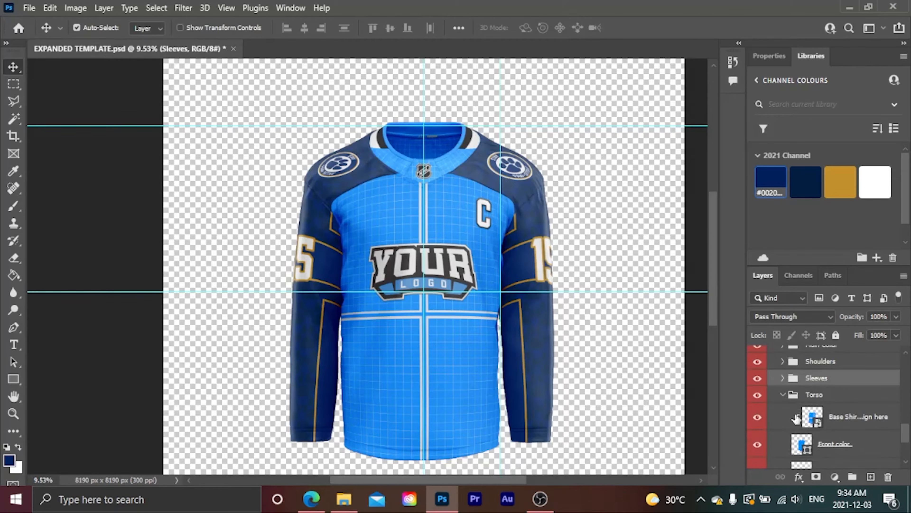
scroll(788, 402, "down", 2)
left_click(758, 428)
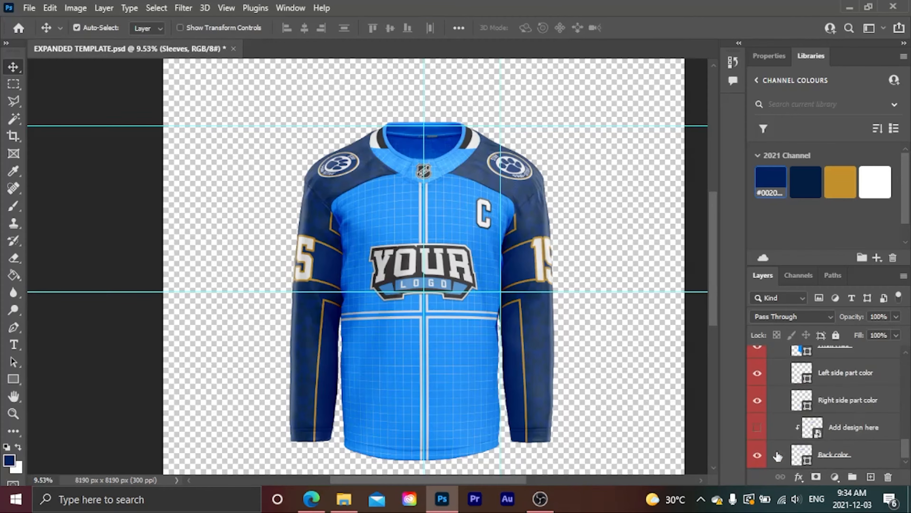
left_click(796, 462)
left_click(757, 428)
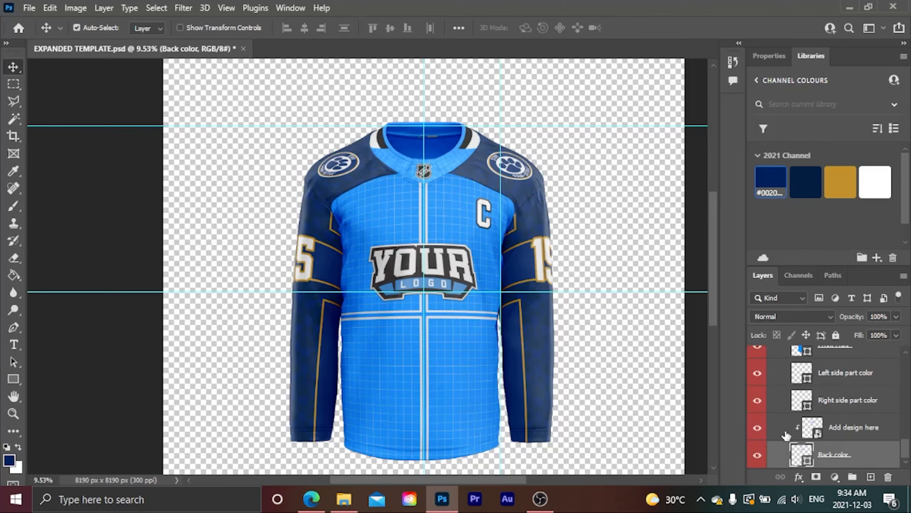
left_click(805, 435)
double_click(805, 435)
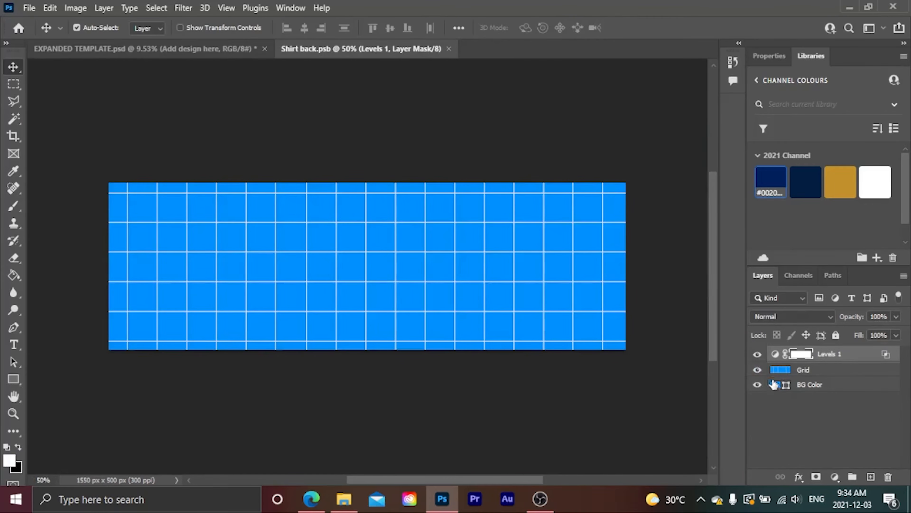
Colour the BG Color layer of Shirt back.psb with the channel's lighter navy swatch, keeping the Grid layer visible
left_click(757, 370)
left_click(774, 386)
left_click(784, 182)
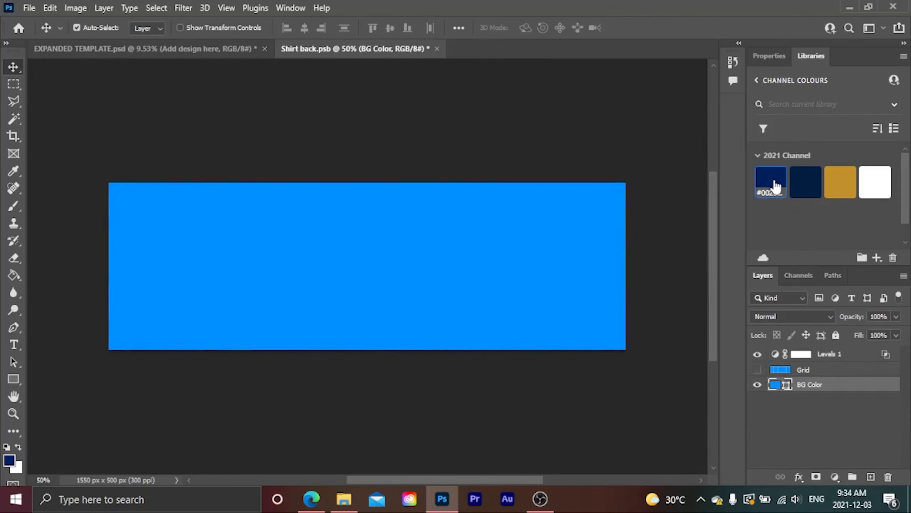
left_click(775, 186)
left_click(757, 370)
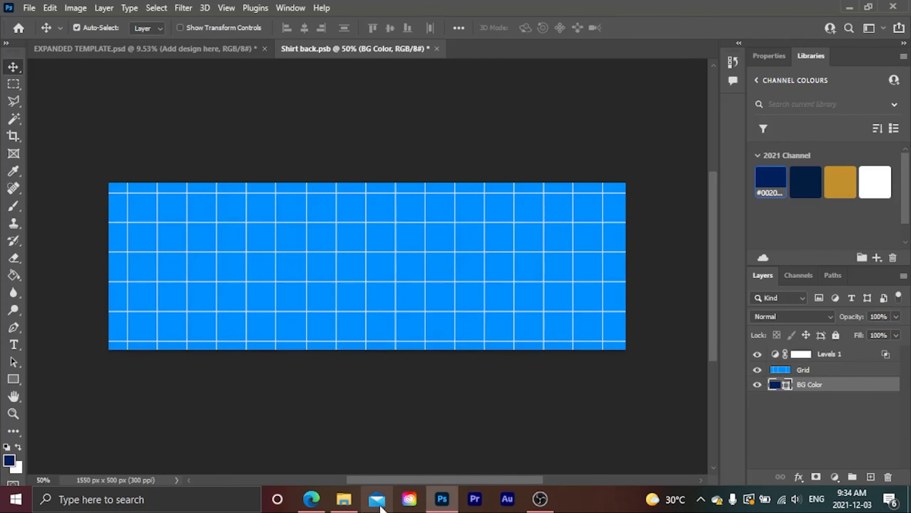
Place the CPAW LOGO - 2021 image from the Desktop into Shirt back.psb, layered above Grid
left_click(343, 500)
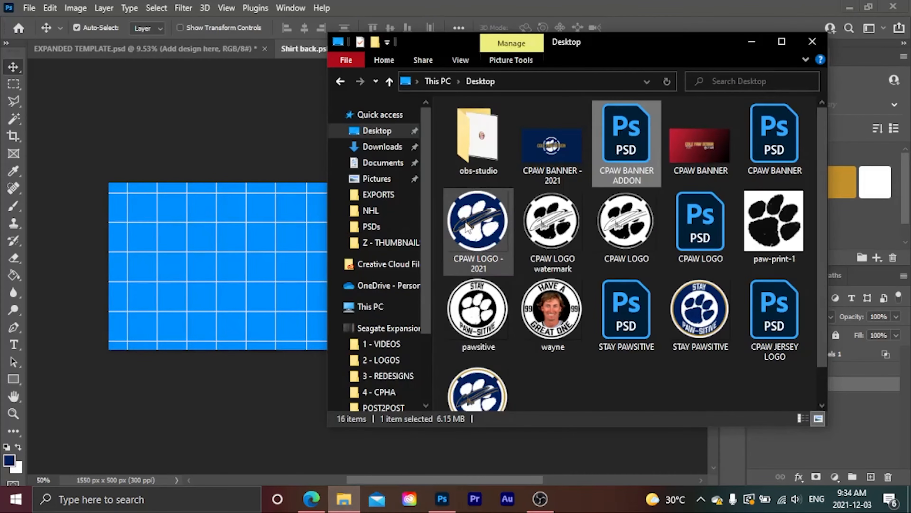
left_click_drag(477, 230, 261, 270)
left_click_drag(800, 384, 802, 370)
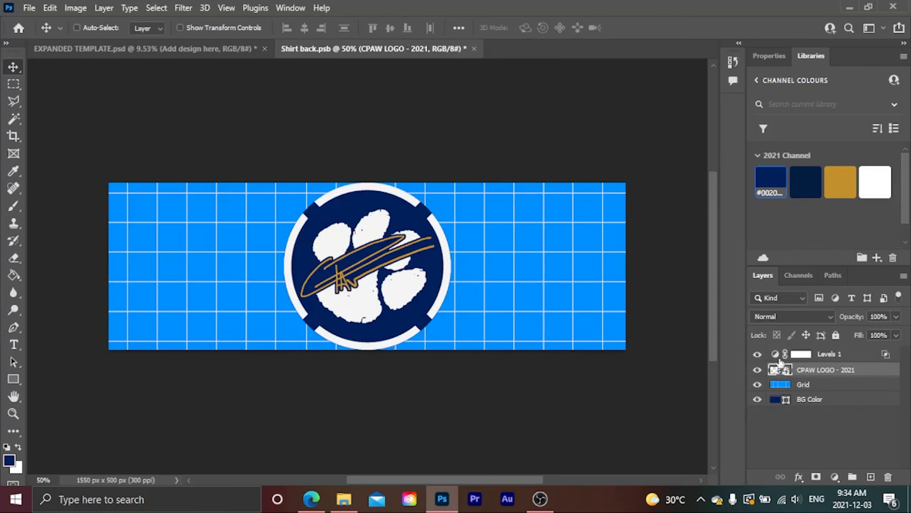
Scale the paw logo down to about 60% of the canvas height and centre it on the shirt back
key("ctrl+t")
left_click_drag(367, 182, 367, 251)
left_click_drag(365, 313, 368, 284)
left_click(652, 28)
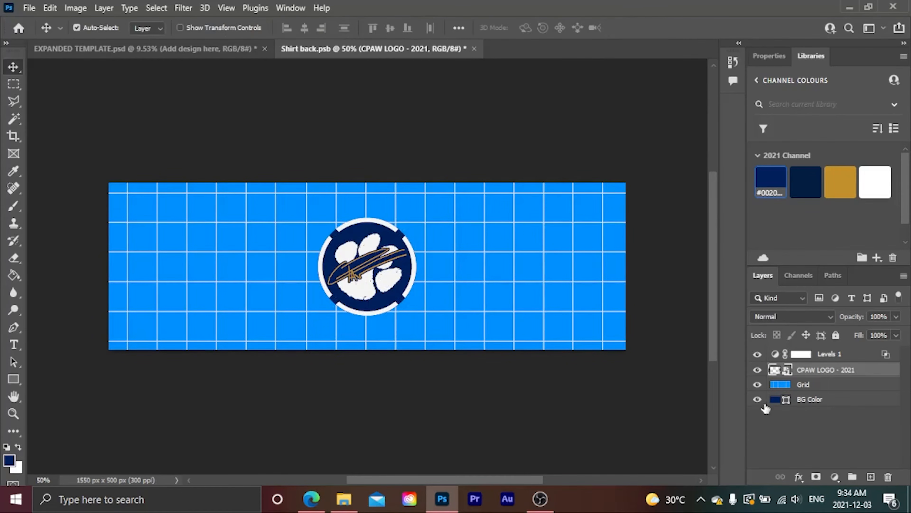
Hide the Grid layer in Shirt back.psb, save the file and return to EXPANDED TEMPLATE.psd
left_click(756, 385)
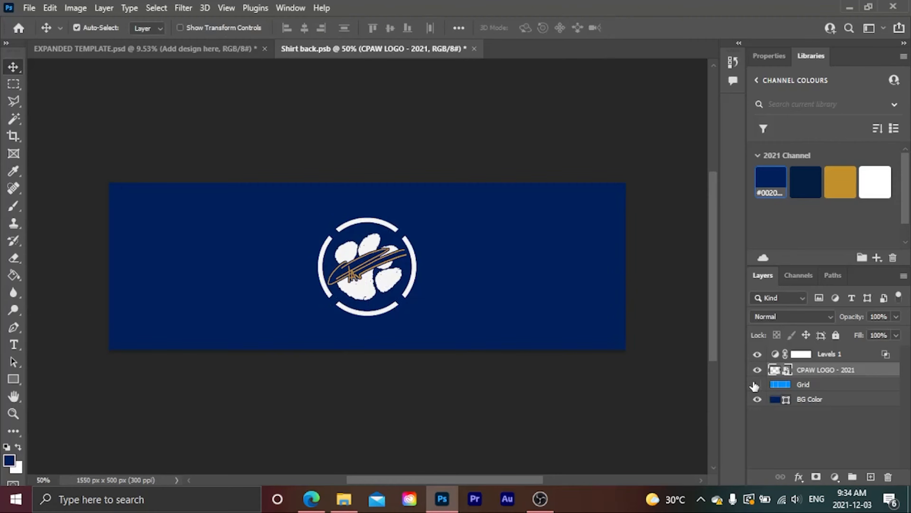
key("ctrl+s")
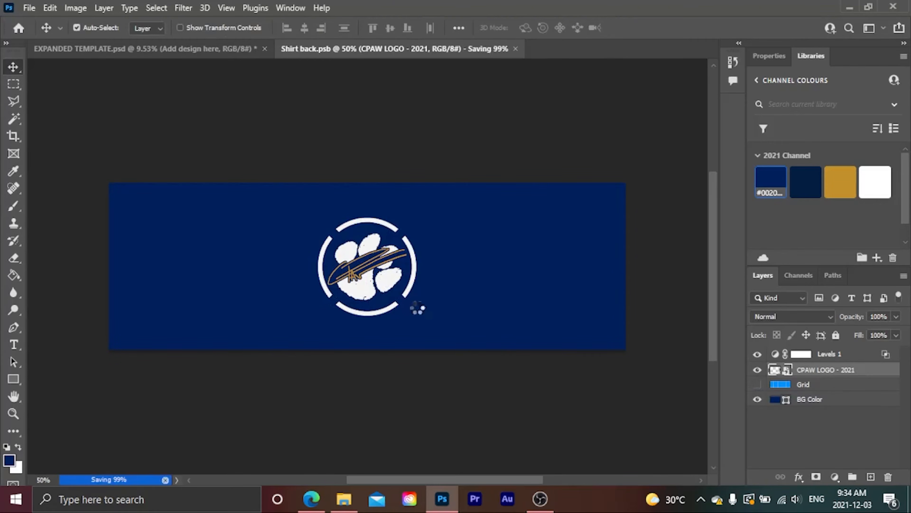
left_click(194, 50)
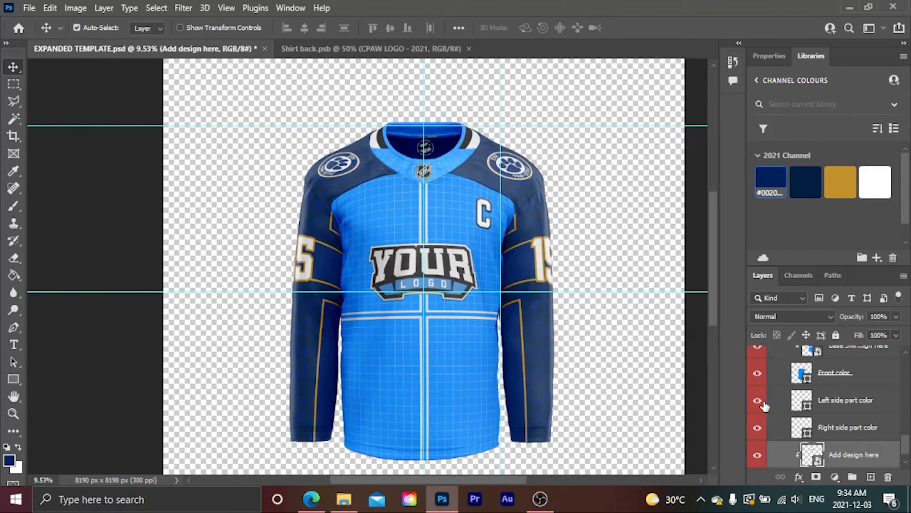
Colour the Right side part color and Left side part color layers with the channel's lighter navy swatch
left_click(793, 427)
left_click(779, 178)
left_click(796, 405)
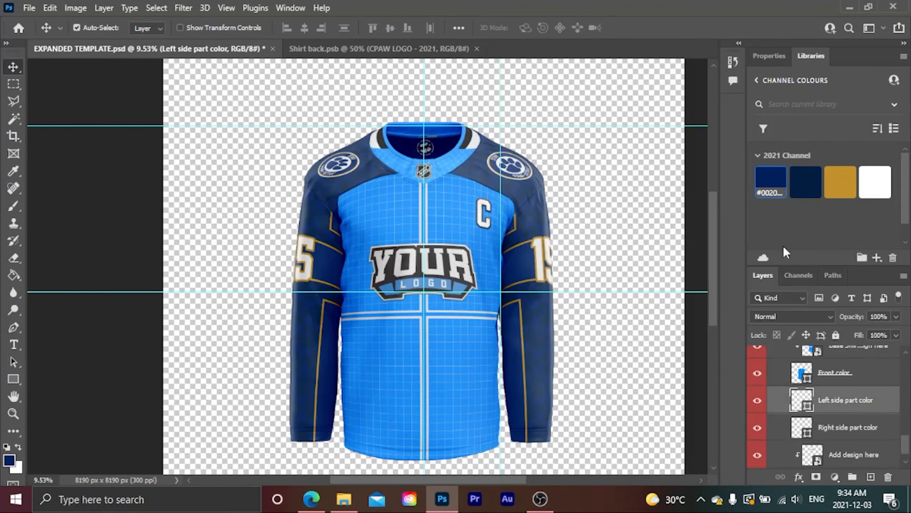
left_click(766, 181)
Open the Base Shirt design layer's SHIRT 12.psb contents and colour BG Color with the lighter navy swatch, keeping Grid visible
scroll(779, 373, "up", 1)
double_click(805, 380)
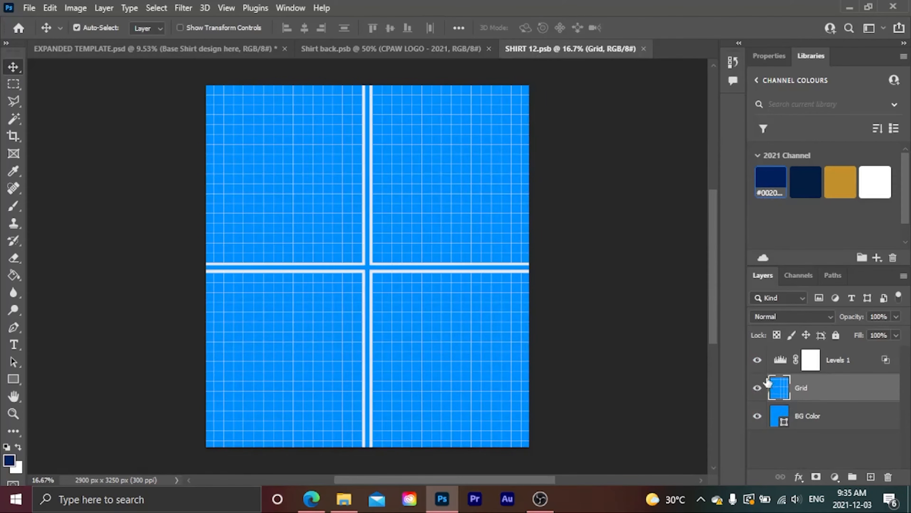
left_click(758, 387)
left_click(775, 419)
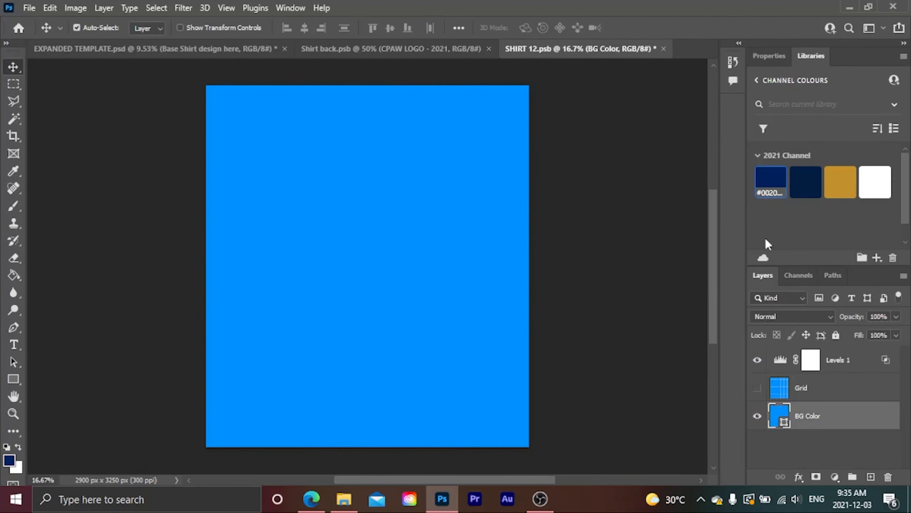
left_click(766, 180)
left_click(758, 388)
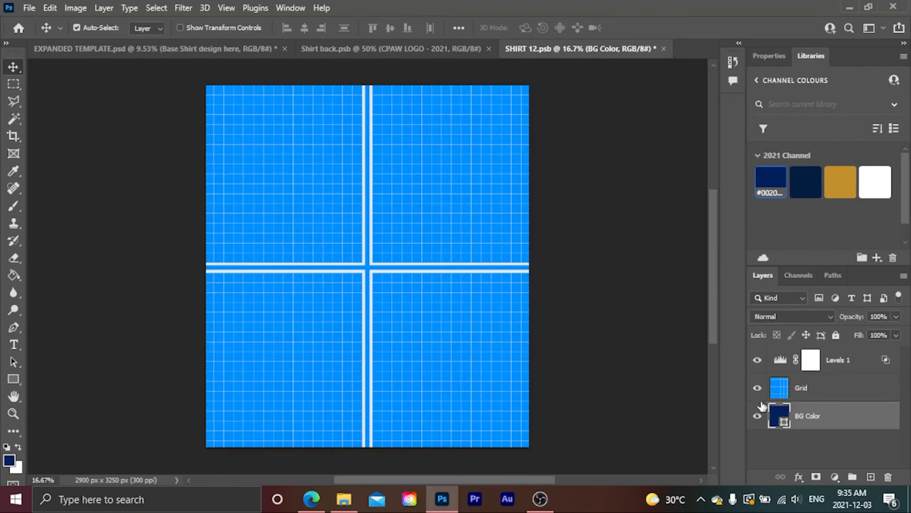
Select a full-width strip about 405 px high along the bottom edge of the canvas, with the Grid layer active
key("m")
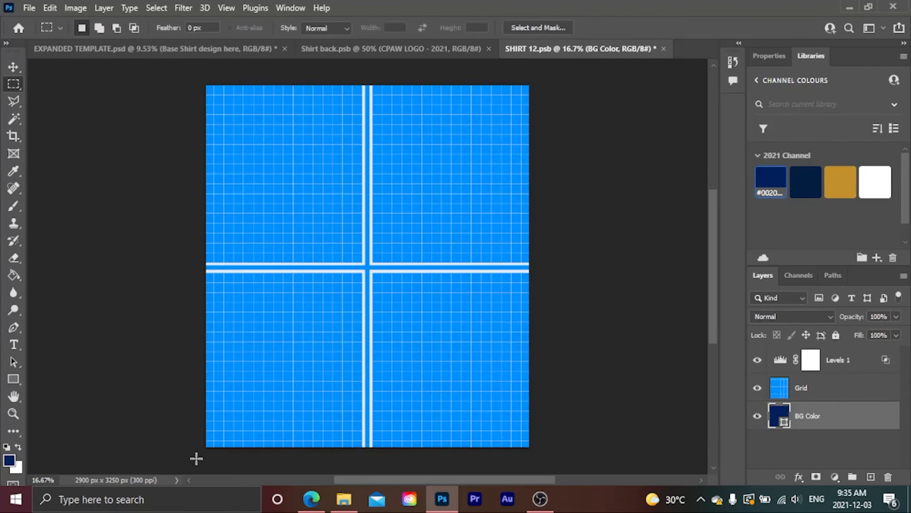
left_click_drag(199, 463, 569, 403)
left_click(808, 390)
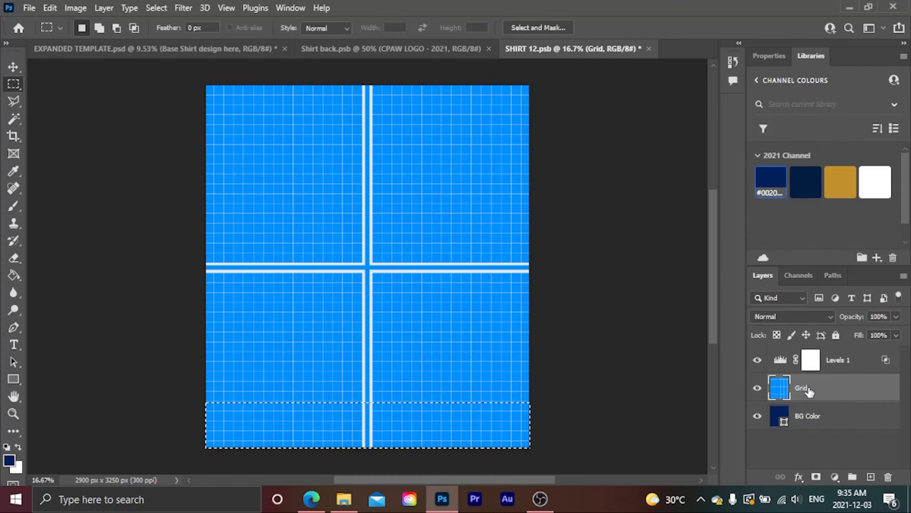
Open CPAW BANNER ADDON.psd from the Desktop and copy its paw pattern layer onto the lower part of SHIRT 12.psb
left_click(352, 497)
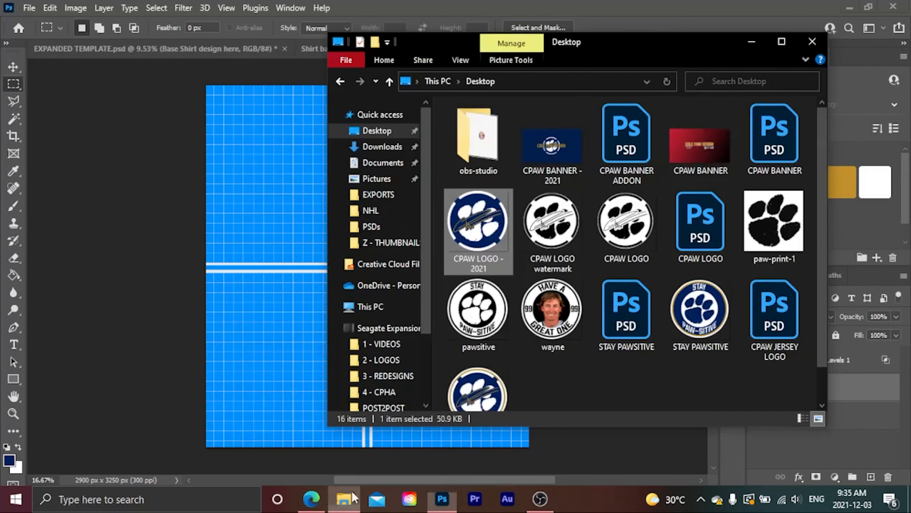
left_click(627, 143)
left_click(272, 14)
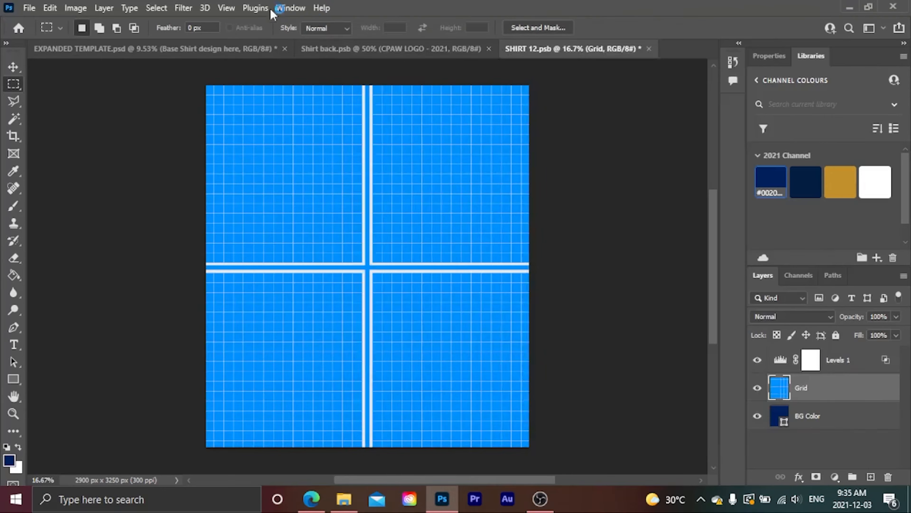
left_click(308, 50)
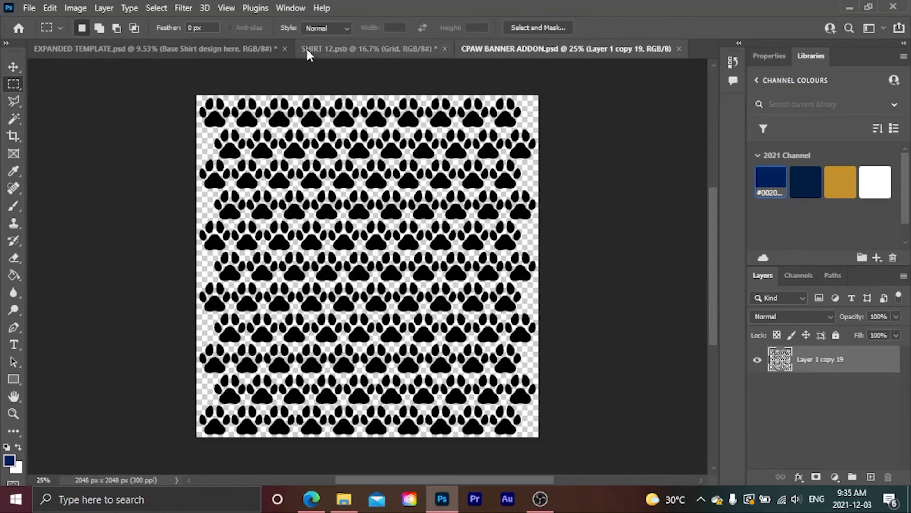
key("v")
left_click_drag(346, 244, 285, 54)
left_click(323, 48)
left_click_drag(329, 326, 341, 362)
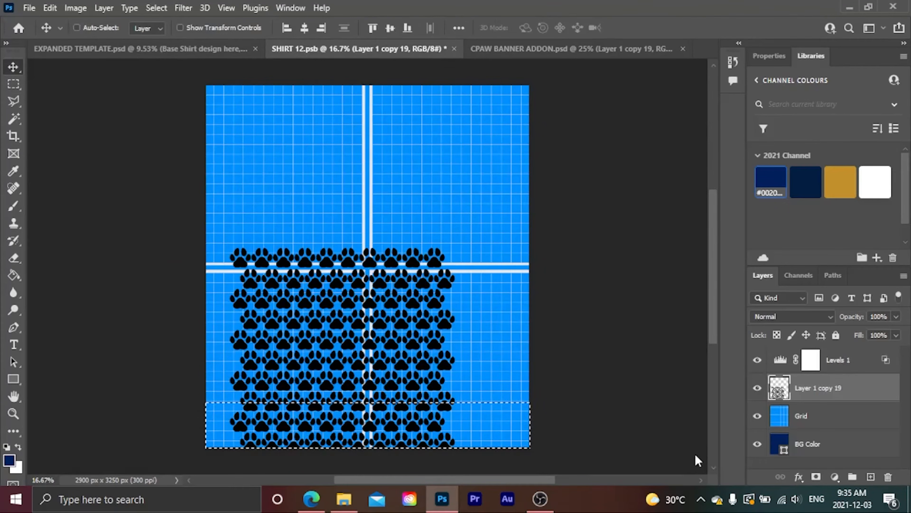
key("ctrl+t")
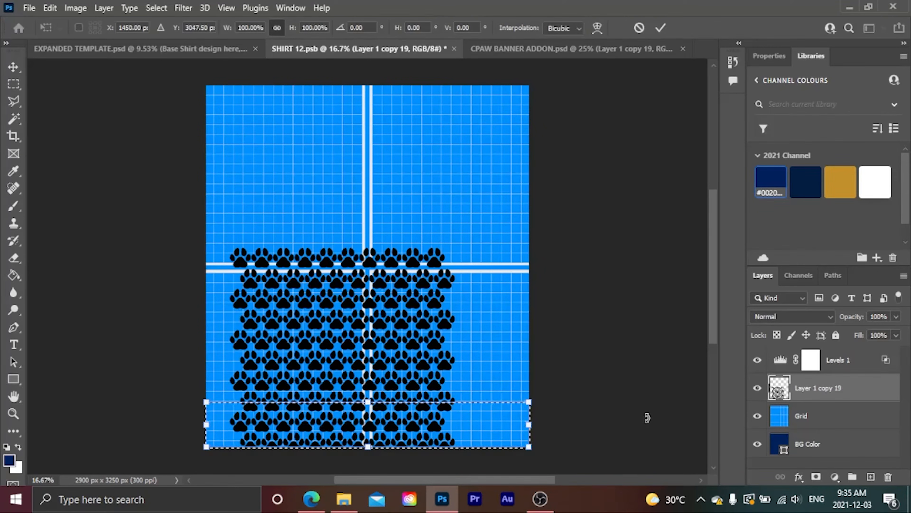
left_click(639, 28)
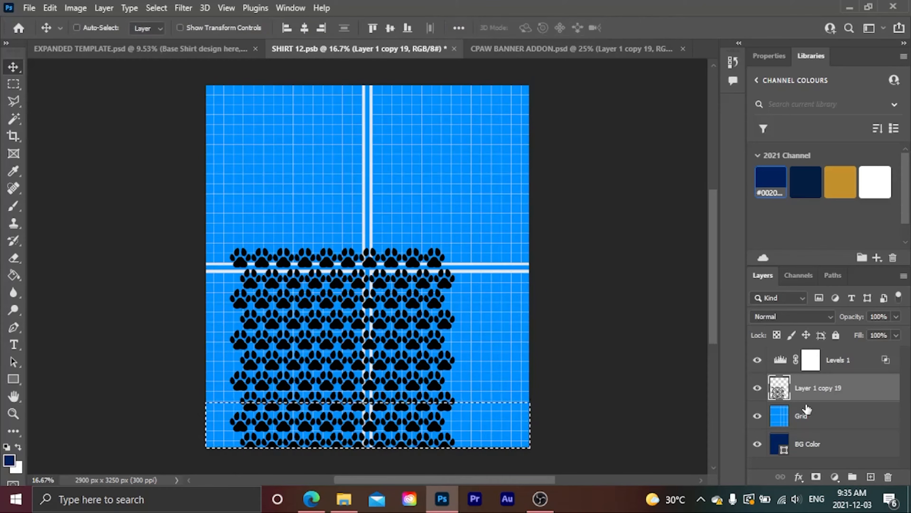
Add a new layer directly above Grid and paint the selected bottom strip with the lighter navy
left_click(814, 426)
key("ctrl+shift+n")
key("Return")
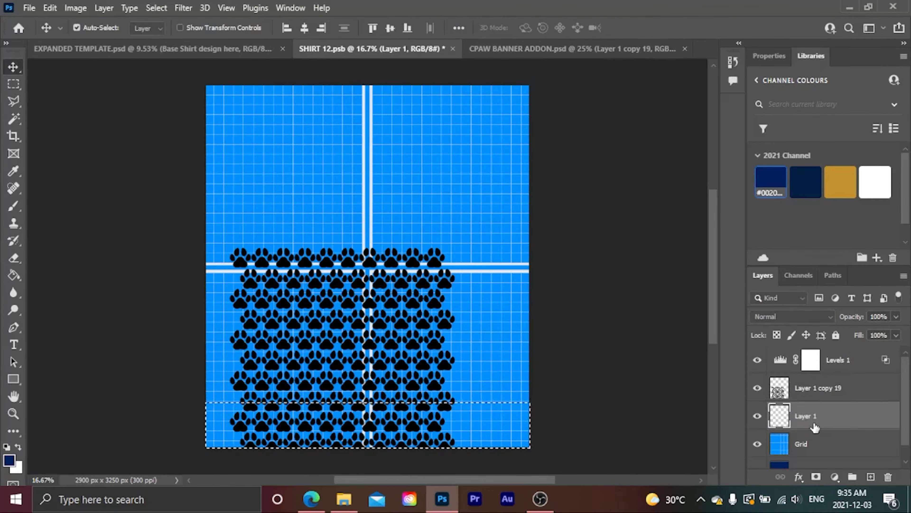
key("b")
left_click_drag(373, 429, 590, 438)
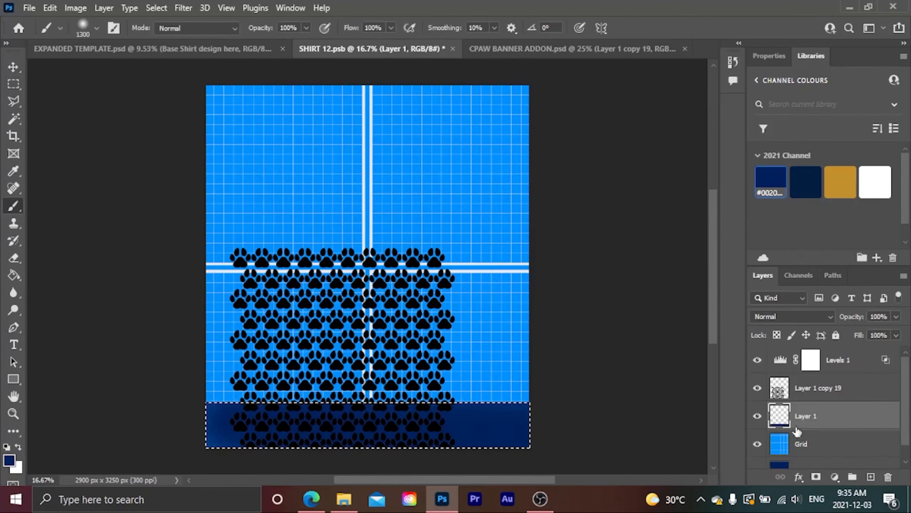
Rename the new strip layer as paw backer
double_click(806, 416)
type("paw")
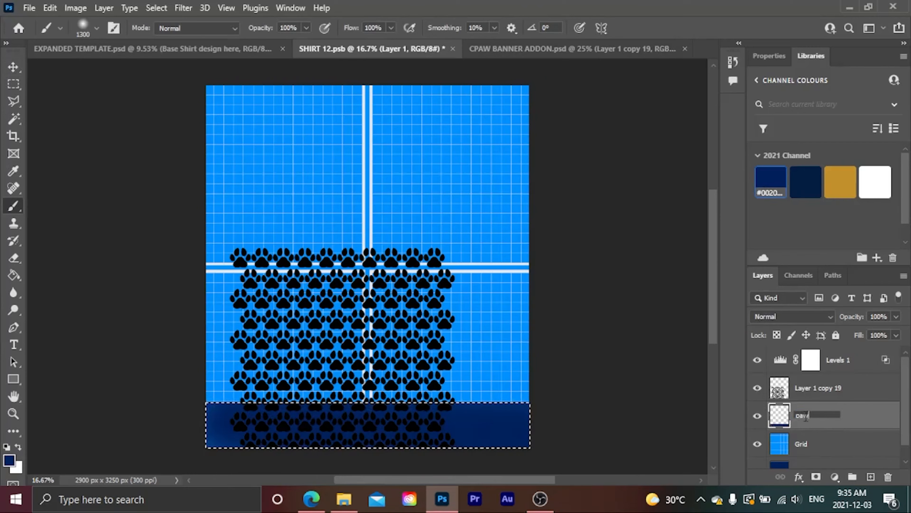
type(" backer")
key("Return")
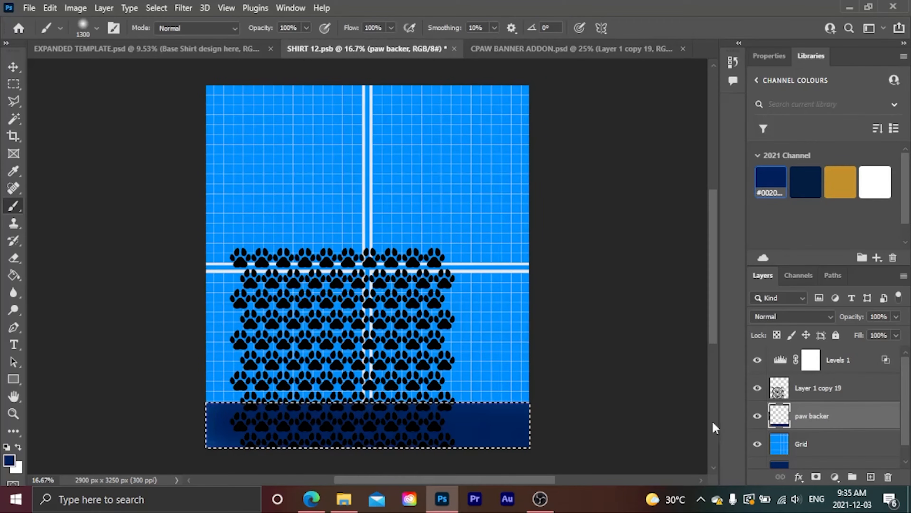
Scale the Layer 1 copy 19 paw pattern to about 164% so it spans the full canvas width and covers the bottom strip
left_click(830, 394)
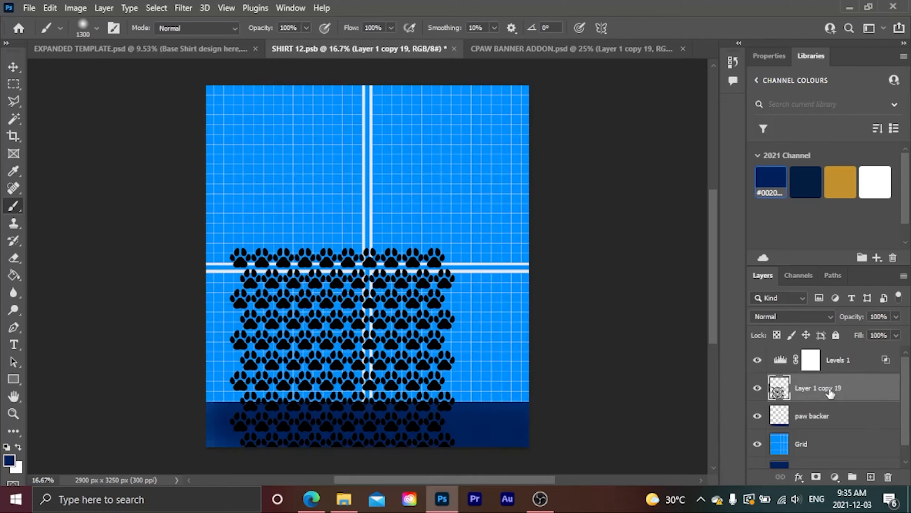
key("ctrl+t")
scroll(400, 360, "down", 1)
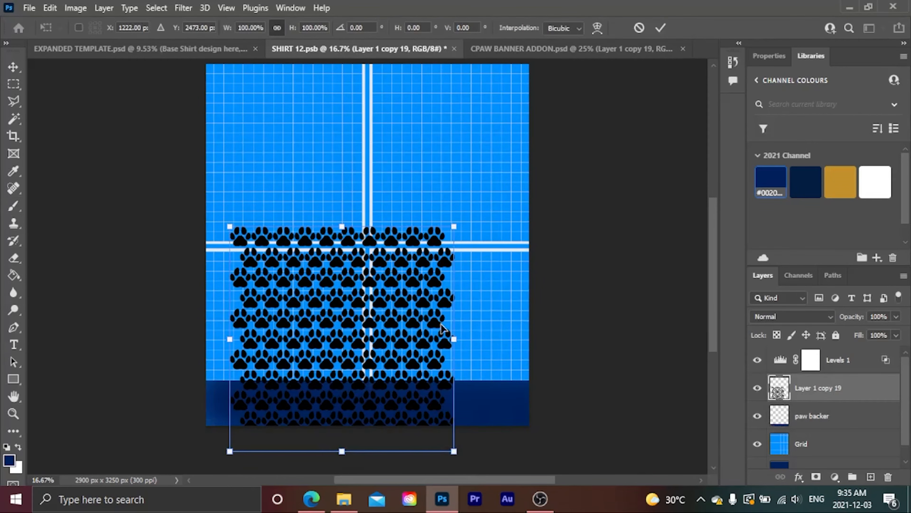
left_click_drag(456, 340, 558, 345)
left_click_drag(230, 339, 189, 345)
left_click_drag(324, 339, 323, 362)
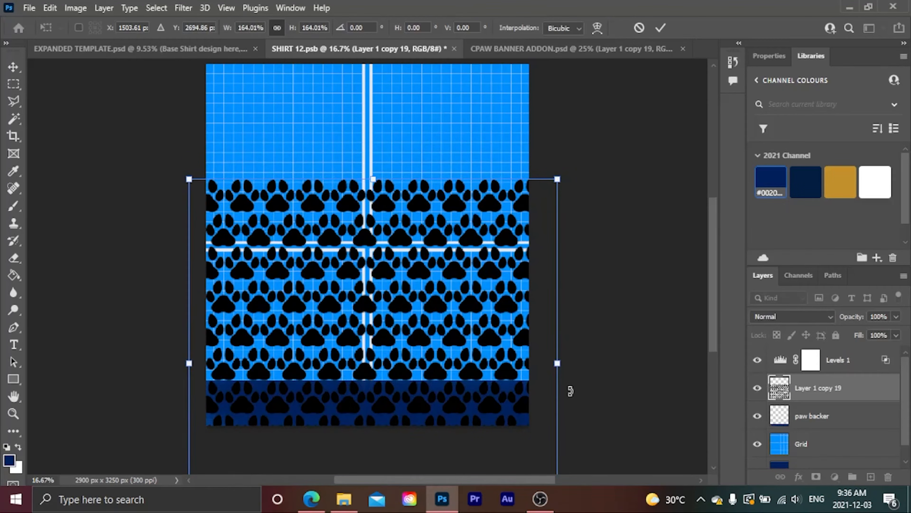
key("b")
Select the paw backer strip's area and delete the parts of the paw pattern layer that lie outside it
left_click(784, 416)
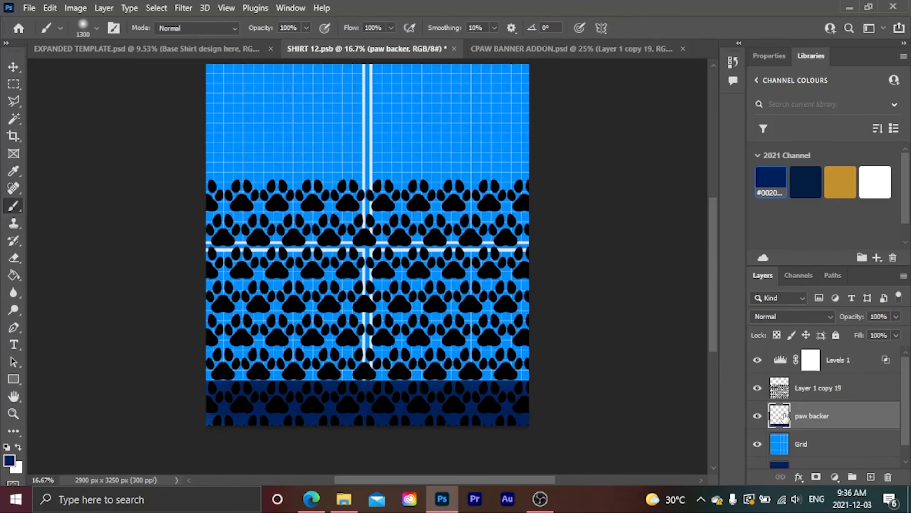
key("w")
left_click(509, 413)
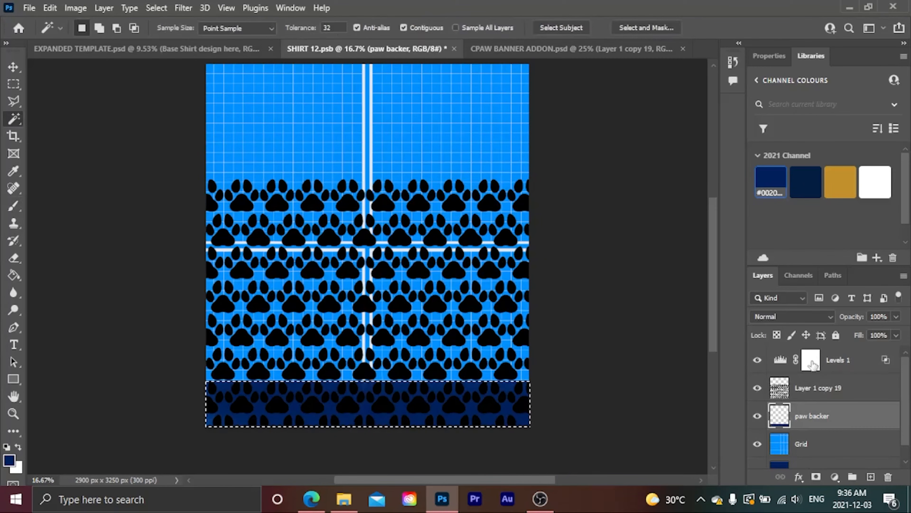
left_click(827, 394)
key("ctrl+shift+i")
key("Delete")
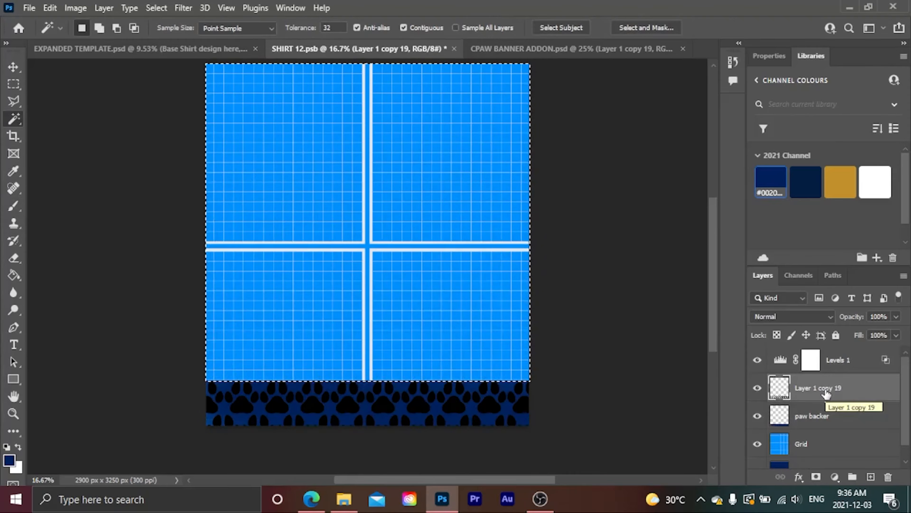
key("ctrl+shift+i")
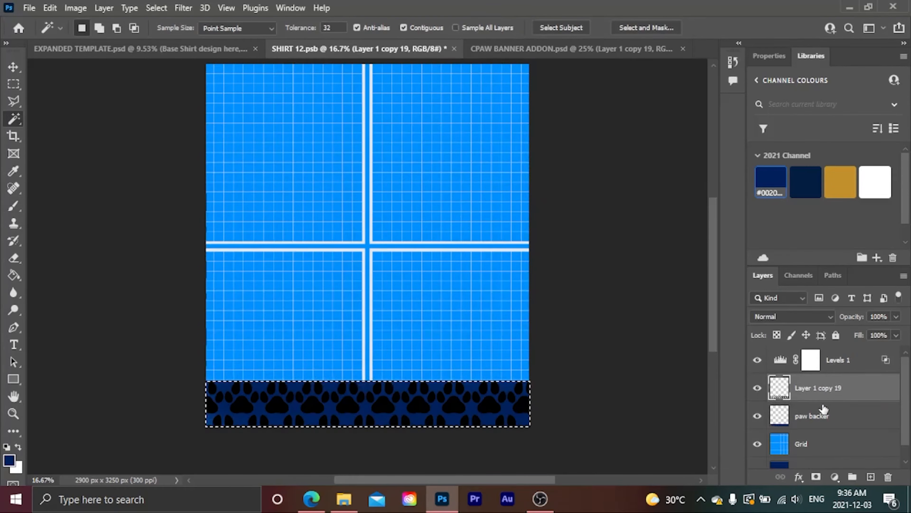
Copy the strip's paw pattern to a new layer, delete the Layer 1 copy 19 layer and rename the copy as paws
key("ctrl+j")
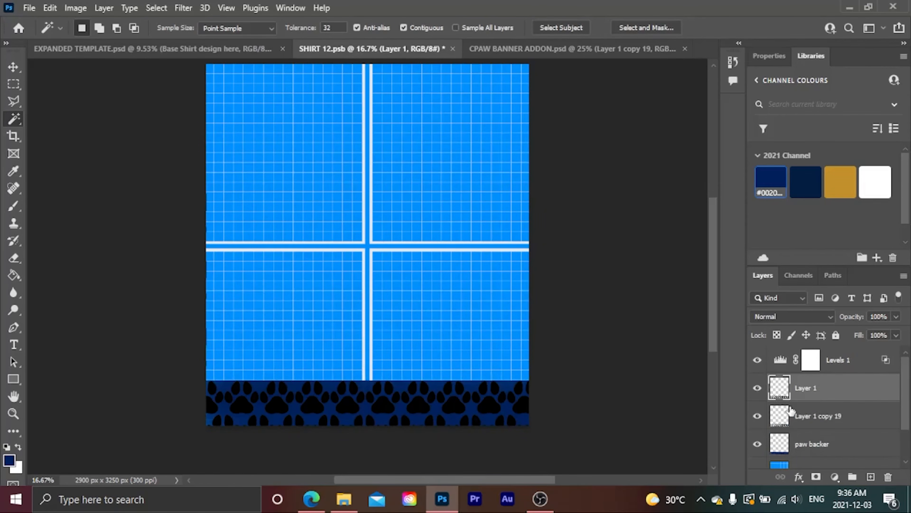
left_click(800, 419)
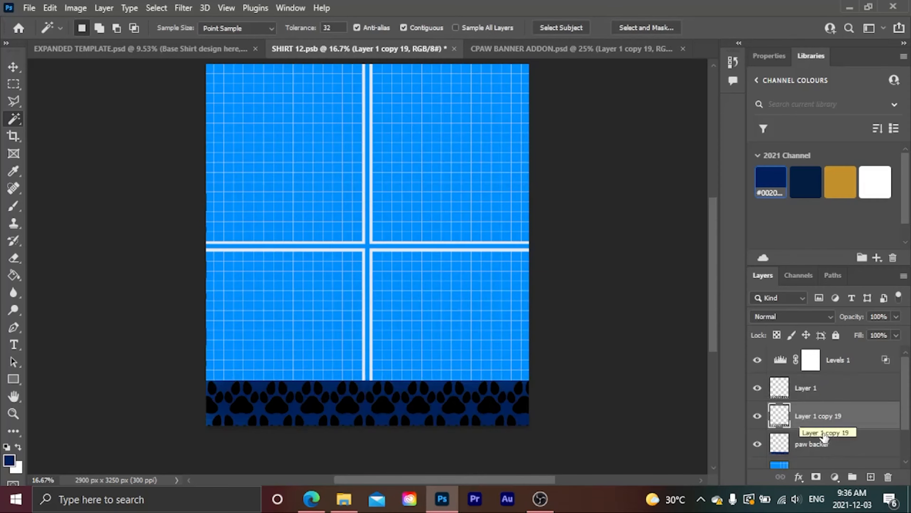
key("Delete")
double_click(807, 387)
type("paws")
key("Return")
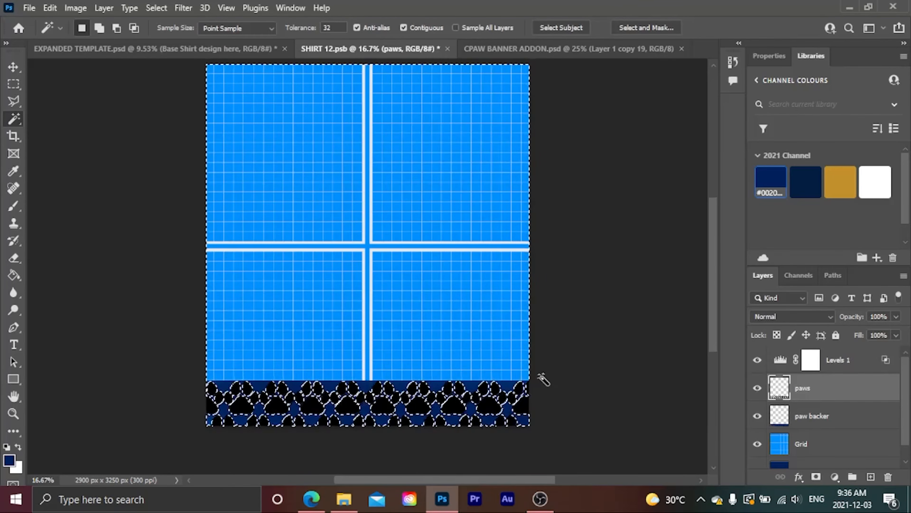
Paint the selected paw shapes on the paws layer with the darker navy #041E42 and clear the selection
left_click(807, 182)
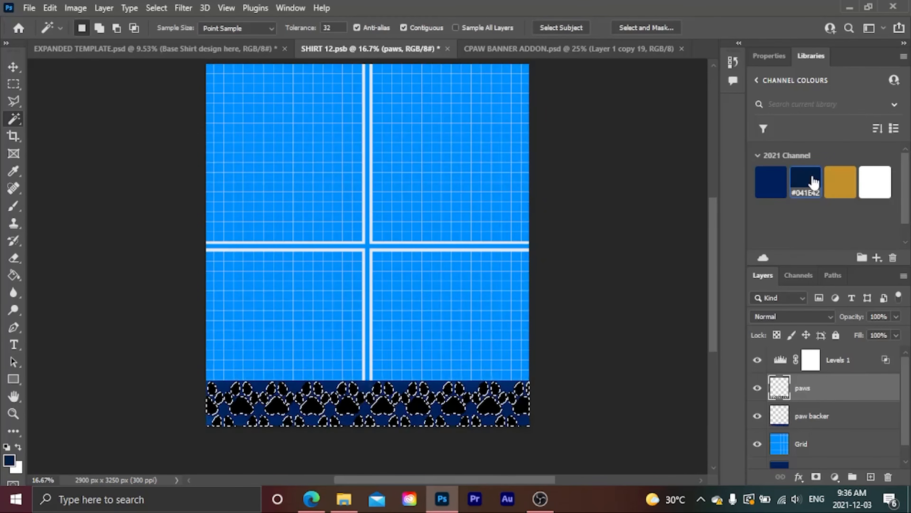
key("b")
left_click_drag(226, 408, 611, 438)
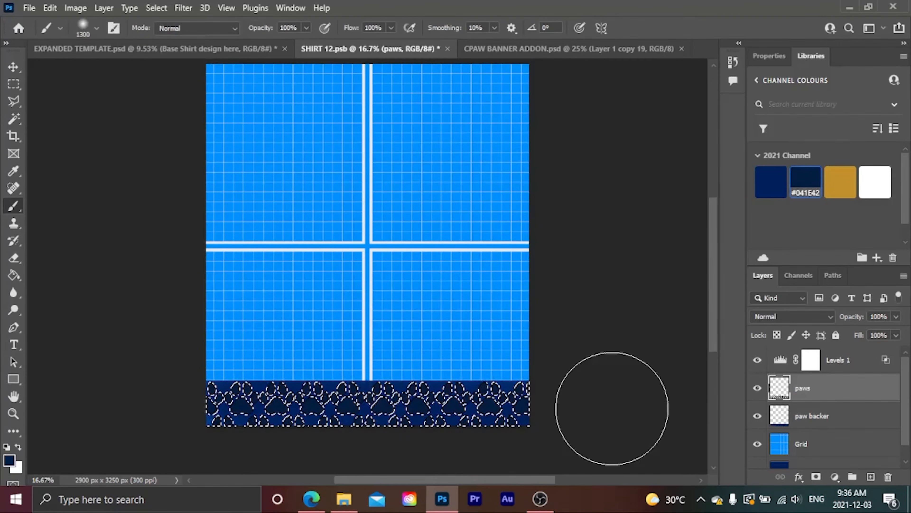
key("ctrl+d")
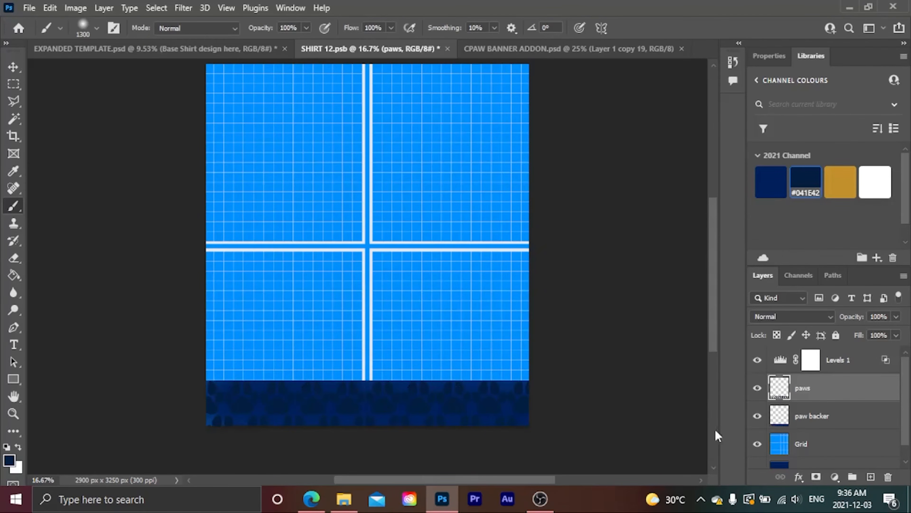
Add a 20 px gold outside stroke at 100% opacity around the strip on the paw backer layer
left_click(805, 416)
left_click(839, 189)
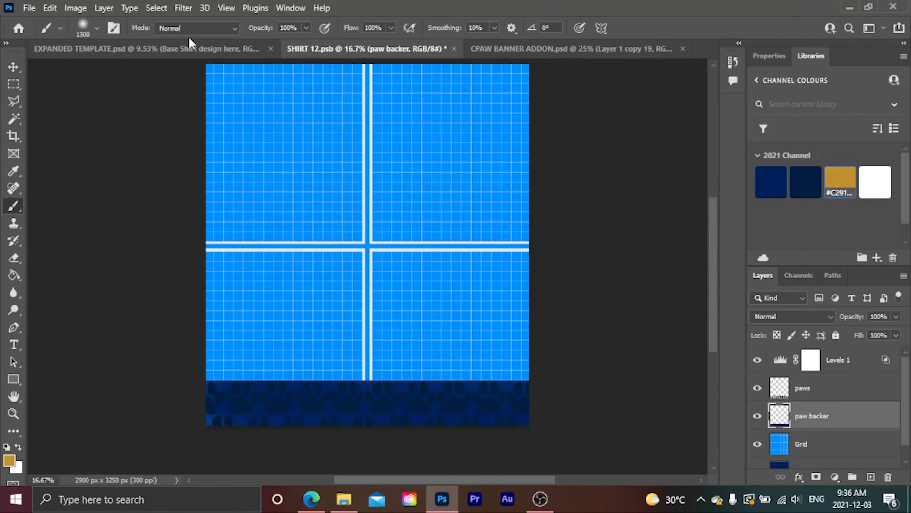
left_click(59, 8)
left_click(103, 227)
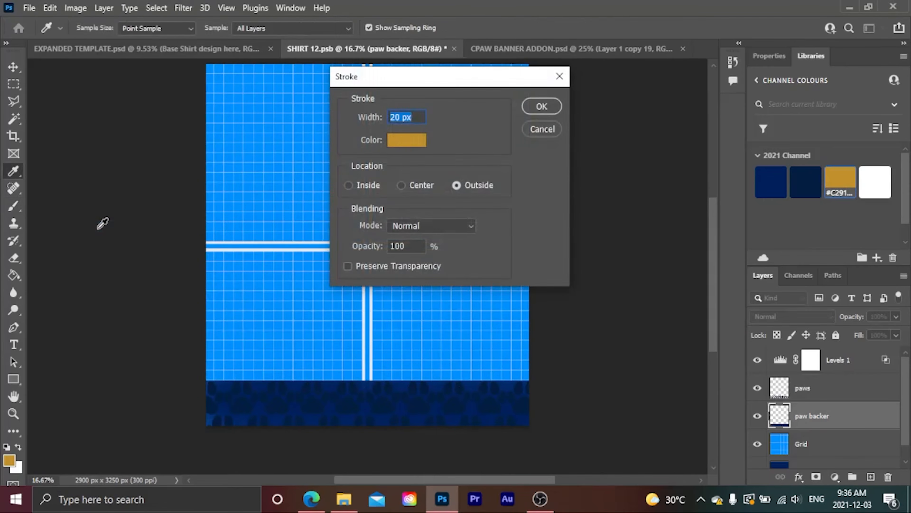
key("Return")
key("b")
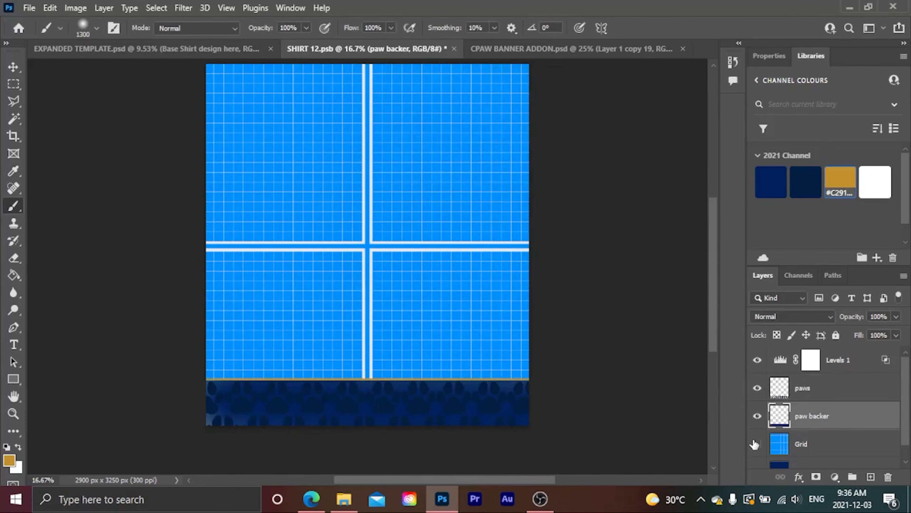
Hide the shirt design's Grid layer, save it to update the jersey template, and close the CPAW BANNER ADDON document
left_click(756, 444)
key("ctrl+s")
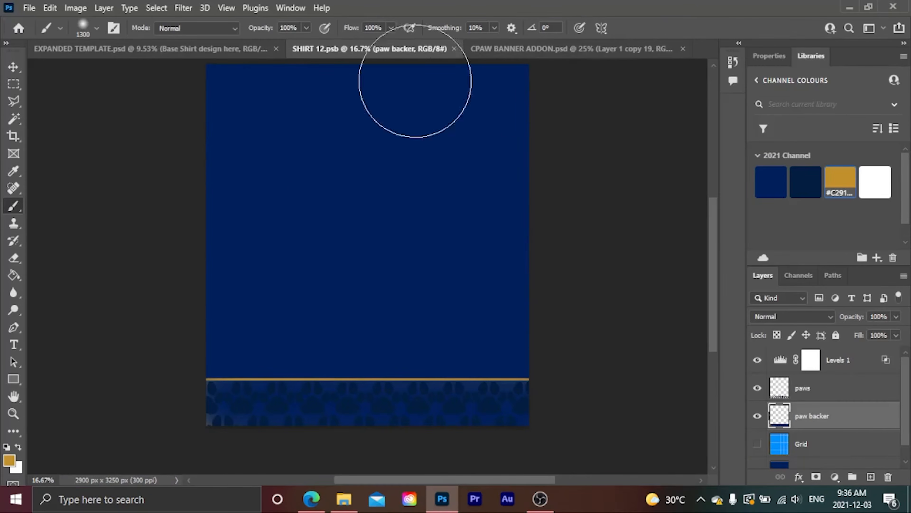
left_click(166, 46)
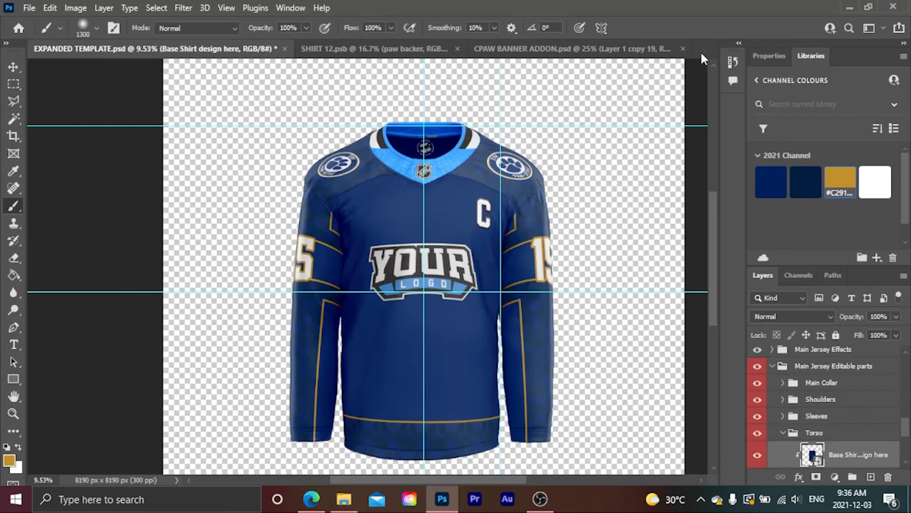
left_click(683, 48)
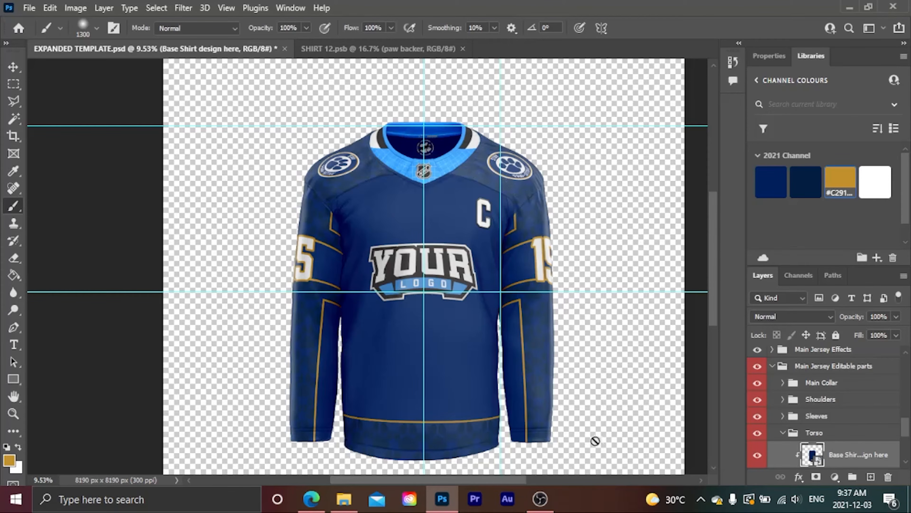
Delete the paws and paw backer layers from the SHIRT 12 design, then save and close it
left_click(427, 56)
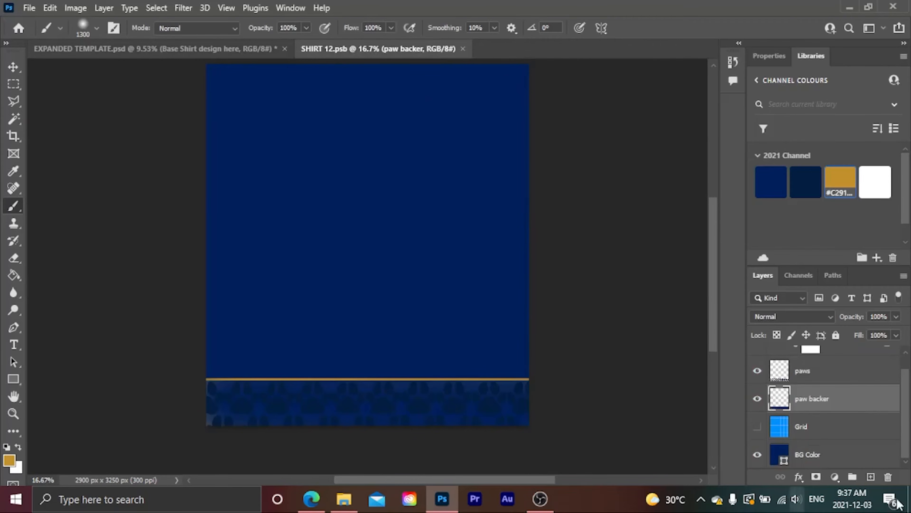
left_click(836, 377, "shift")
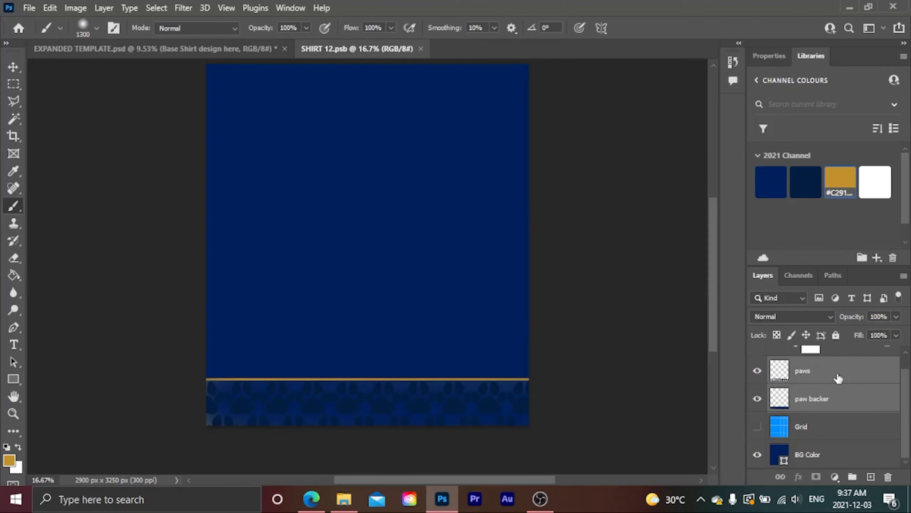
key("Delete")
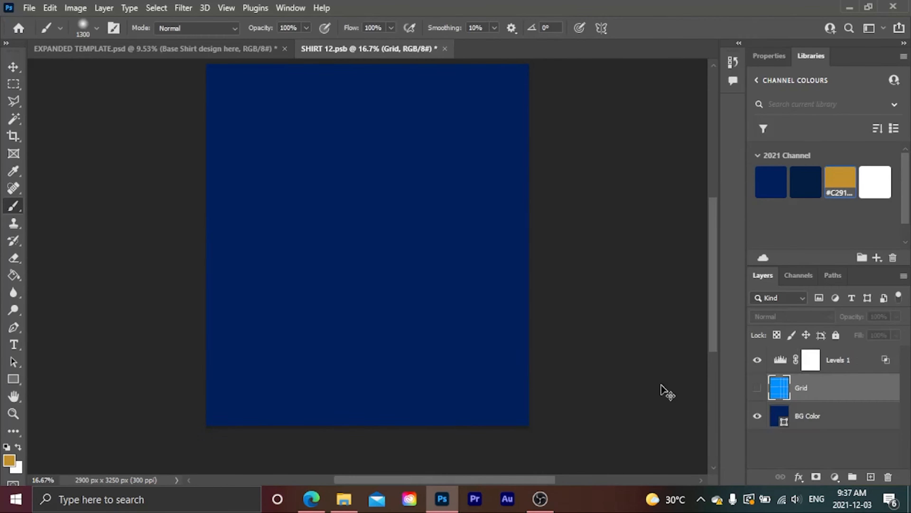
key("ctrl+s")
left_click(439, 49)
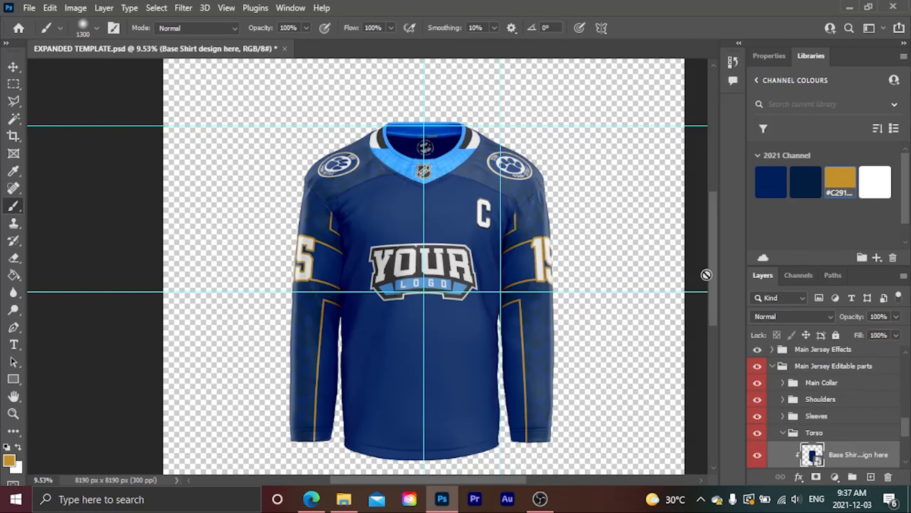
Collapse the Torso group and open the Add Design here smart object in the Shoulders group for editing
scroll(356, 185, "up", 3, "alt")
scroll(335, 183, "up", 1, "alt")
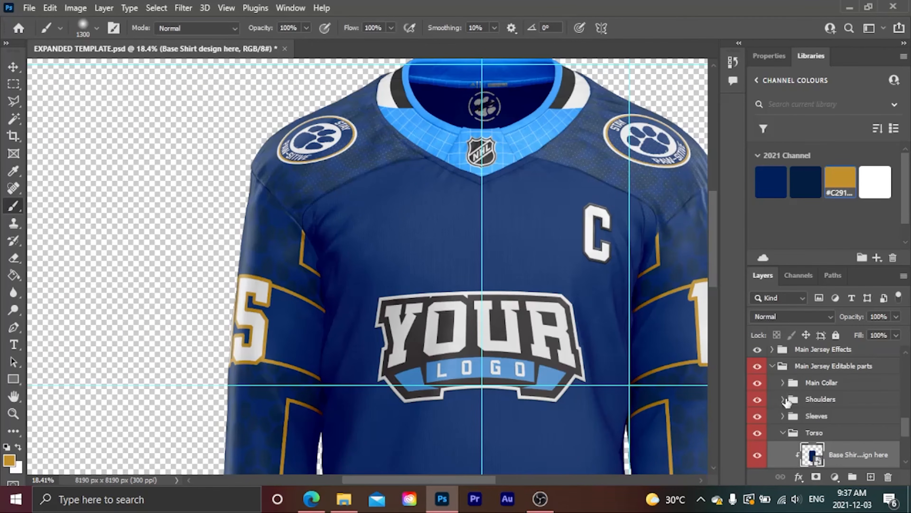
scroll(811, 427, "down", 6)
scroll(812, 409, "up", 3)
scroll(797, 402, "up", 1)
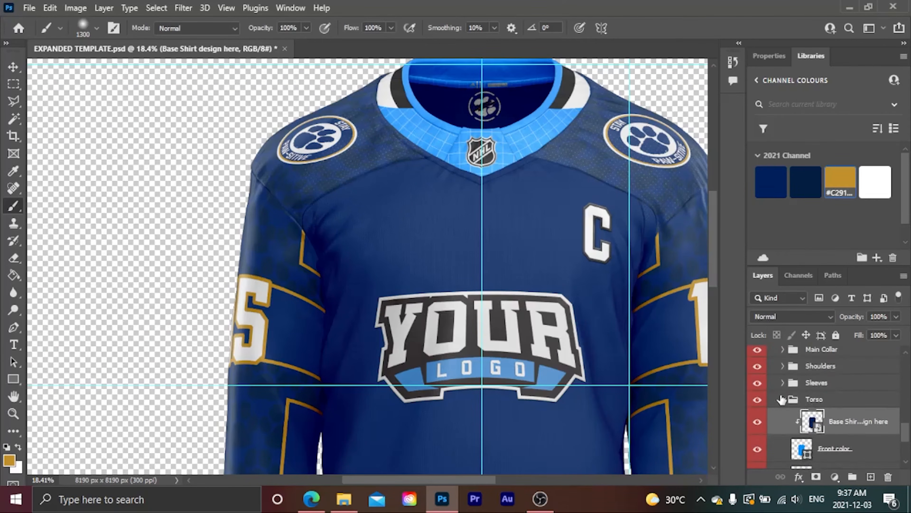
left_click(784, 401)
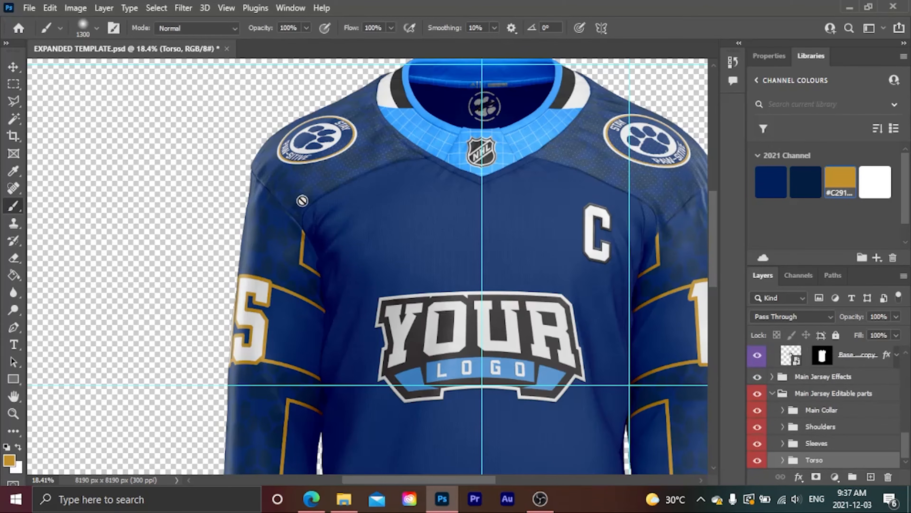
left_click(782, 427)
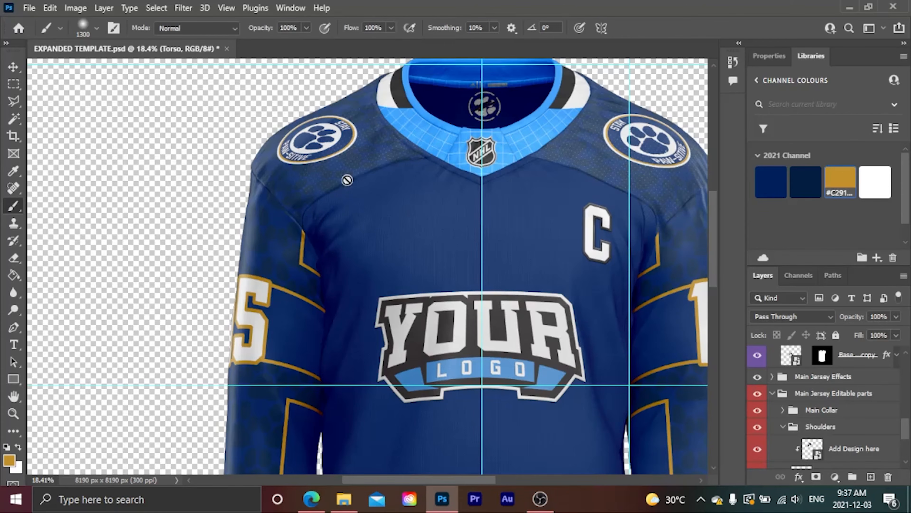
double_click(809, 451)
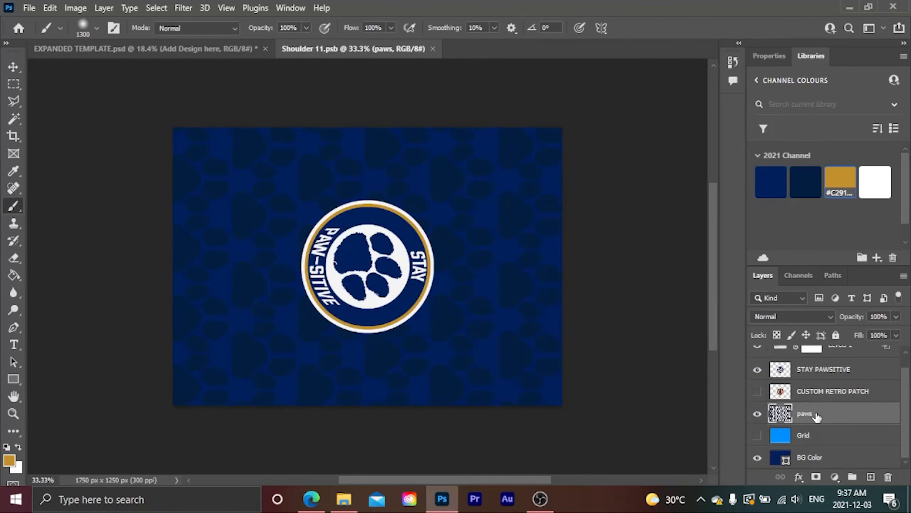
Scale the shoulder's paws layer up to about 158.82%, save the design and check it on the jersey template
key("ctrl+t")
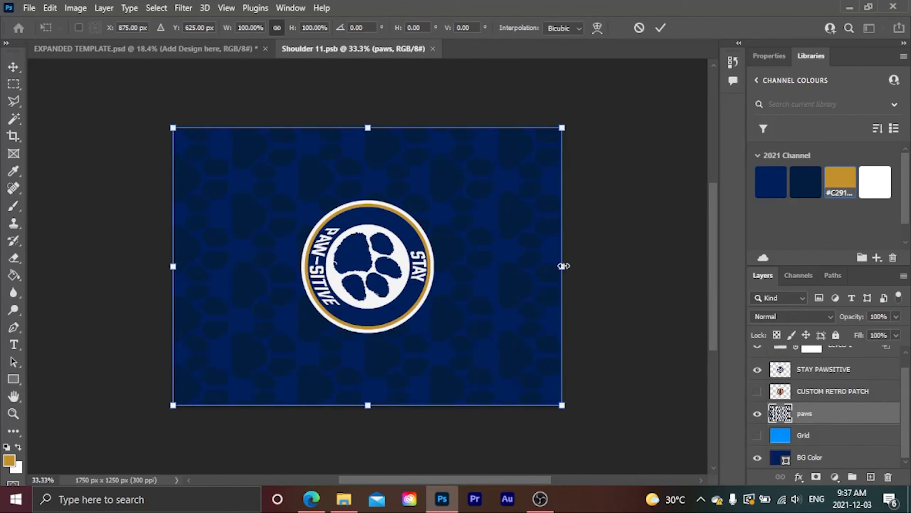
left_click_drag(564, 267, 705, 274)
left_click(660, 27)
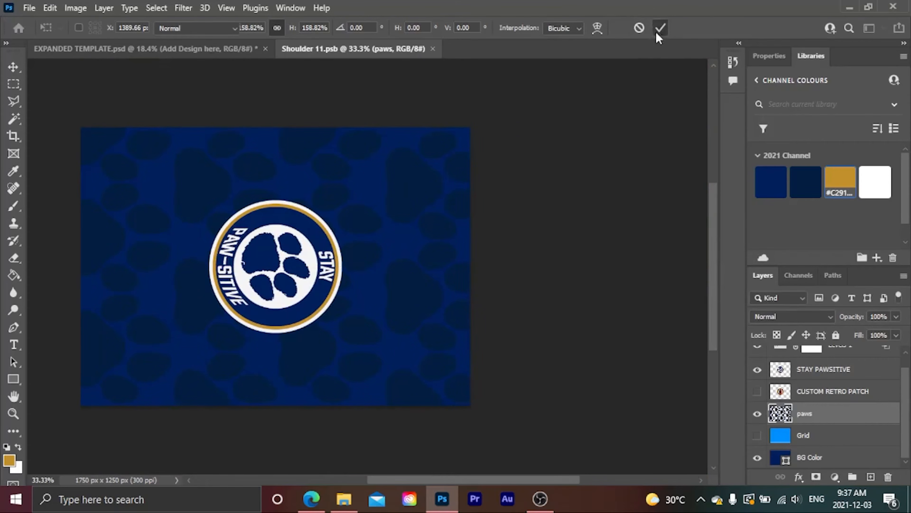
key("ctrl+s")
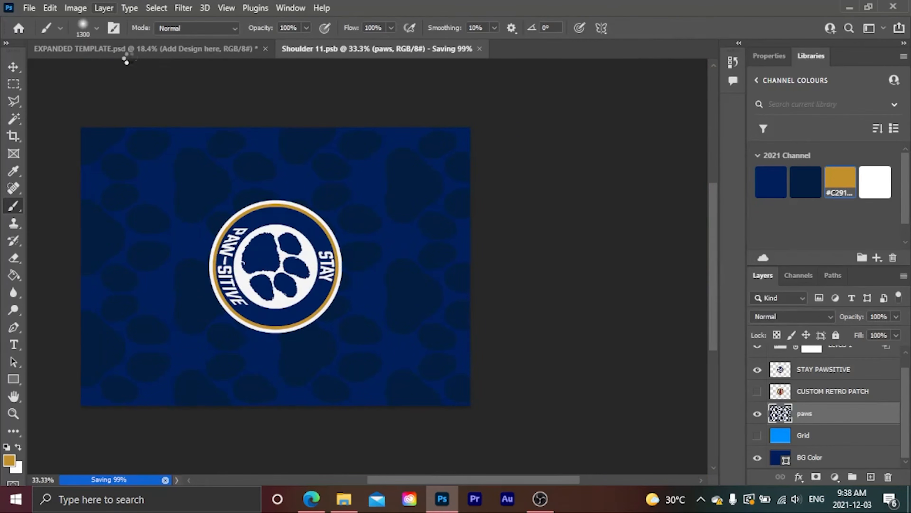
left_click(130, 52)
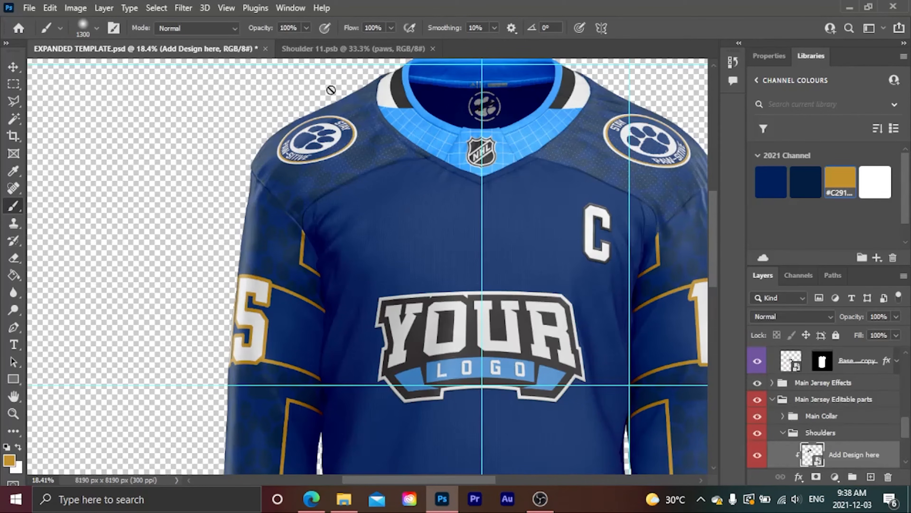
left_click(388, 50)
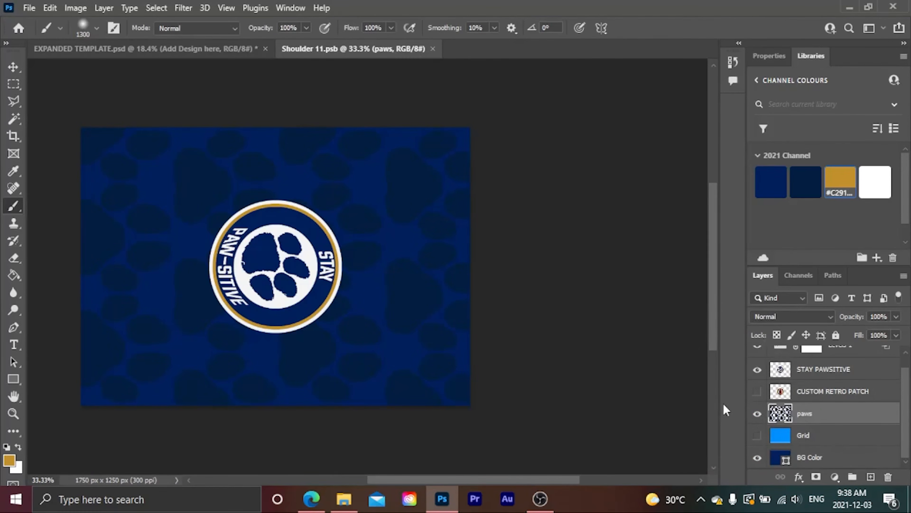
Copy the paw pattern within the canvas to a new layer named "paws - better size" and delete the original paws layer
key("m")
mouse_move(76, 409)
left_mouse_down()
mouse_move(225, 373)
mouse_move(535, 106)
mouse_move(537, 94)
left_mouse_up()
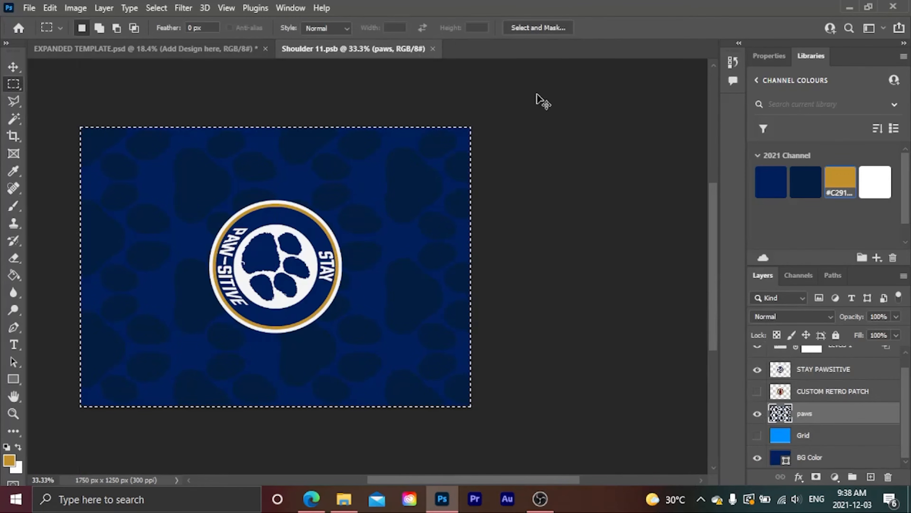
key("ctrl+j")
double_click(812, 413)
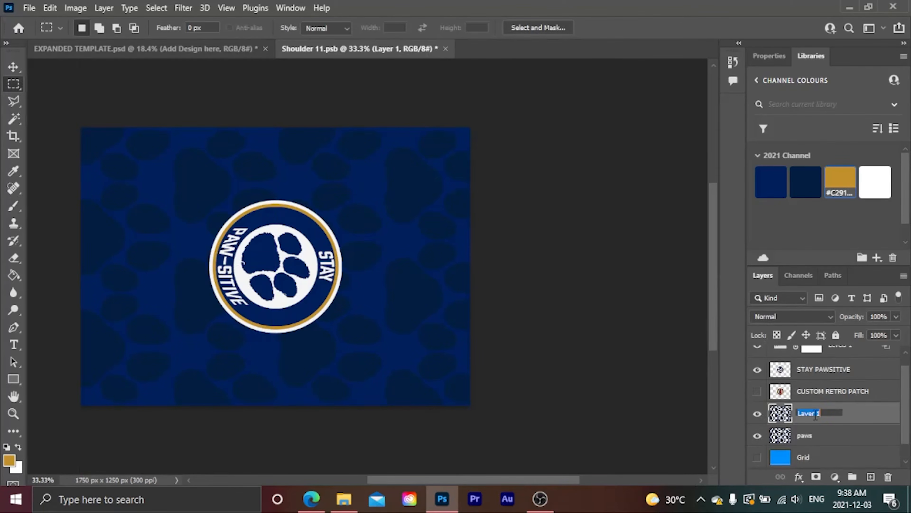
type("pa")
type("ws - better size")
key("Return")
left_click(819, 446)
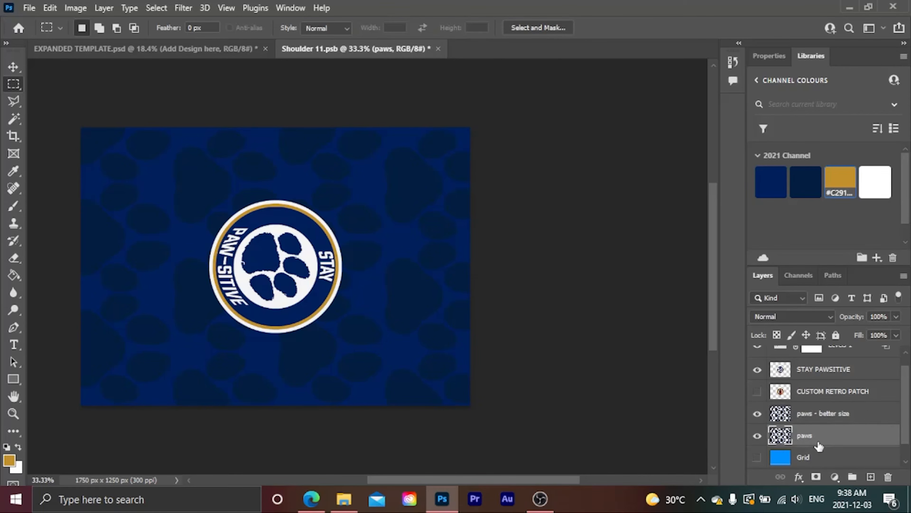
key("Delete")
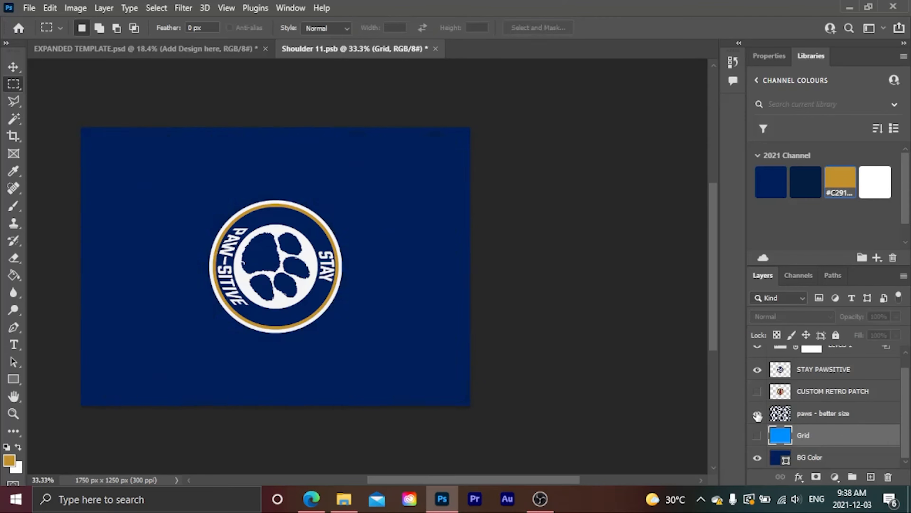
left_click(816, 422)
key("ctrl+t")
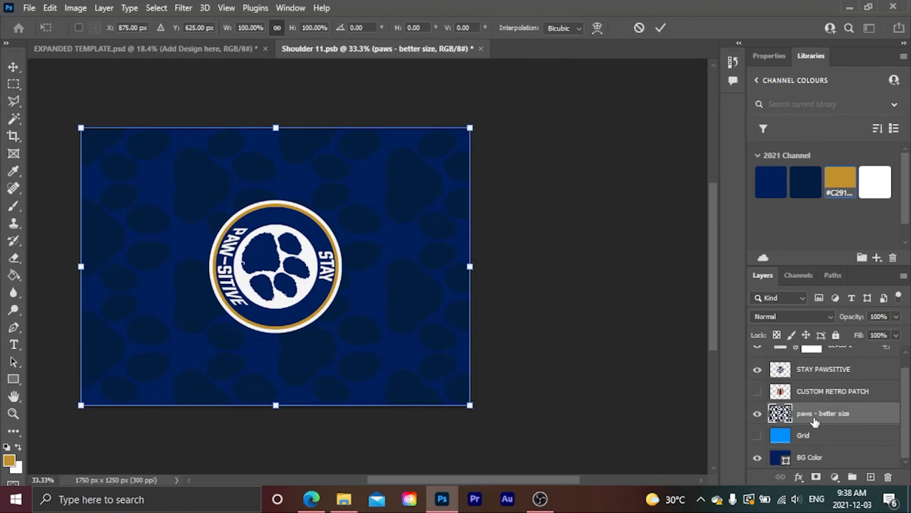
left_click(639, 28)
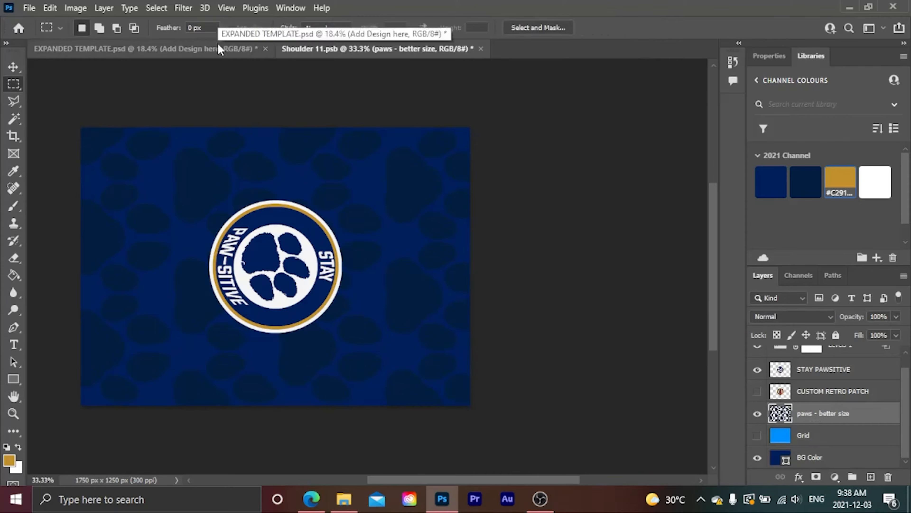
Show the Grid layer, select a thin full-width strip along the shoulder design's lower edge, and add a new layer above the paw pattern
left_click(757, 435)
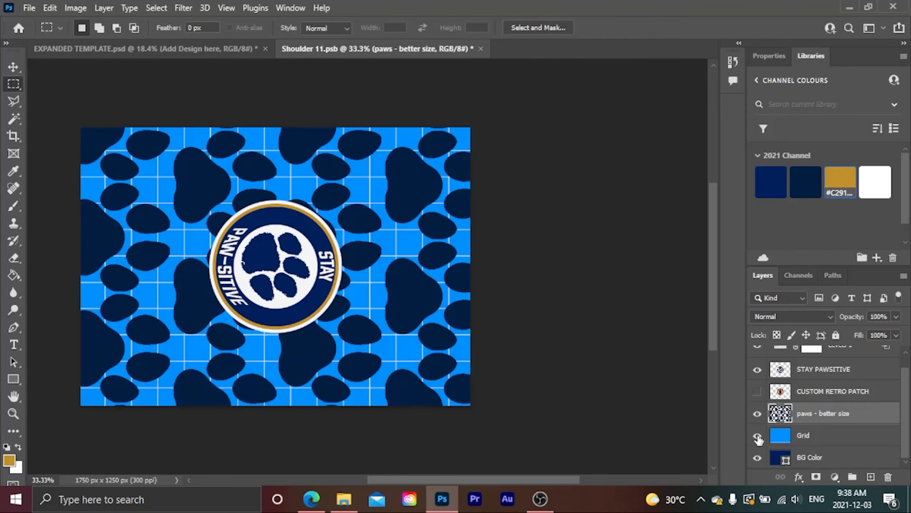
left_click_drag(56, 426, 515, 375)
key("b")
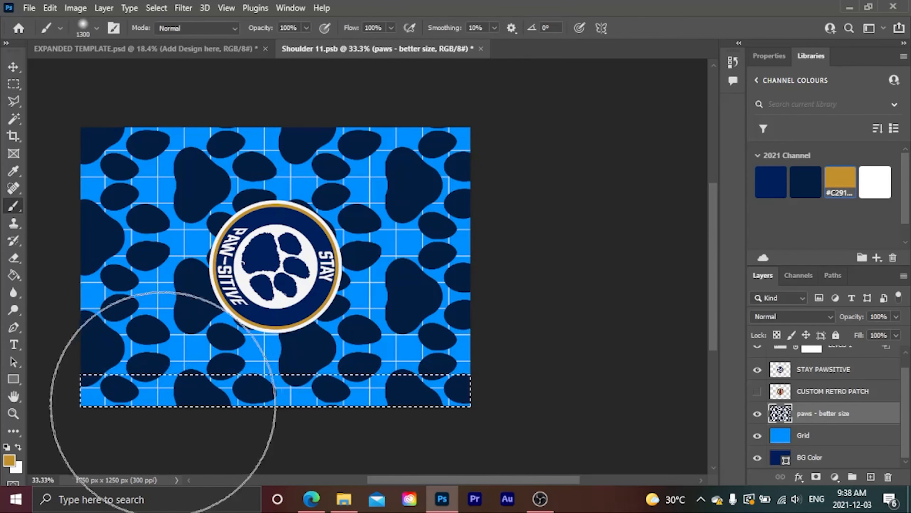
left_click_drag(135, 389, 539, 397)
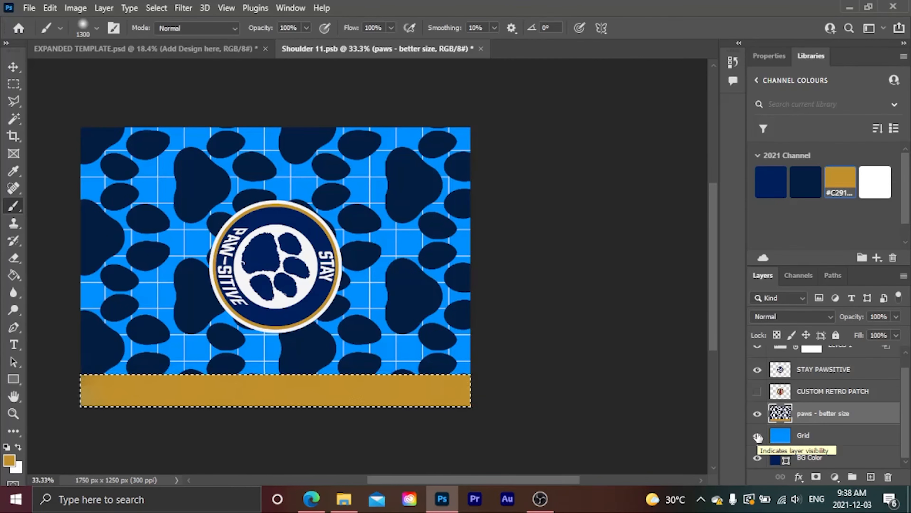
key("ctrl+z")
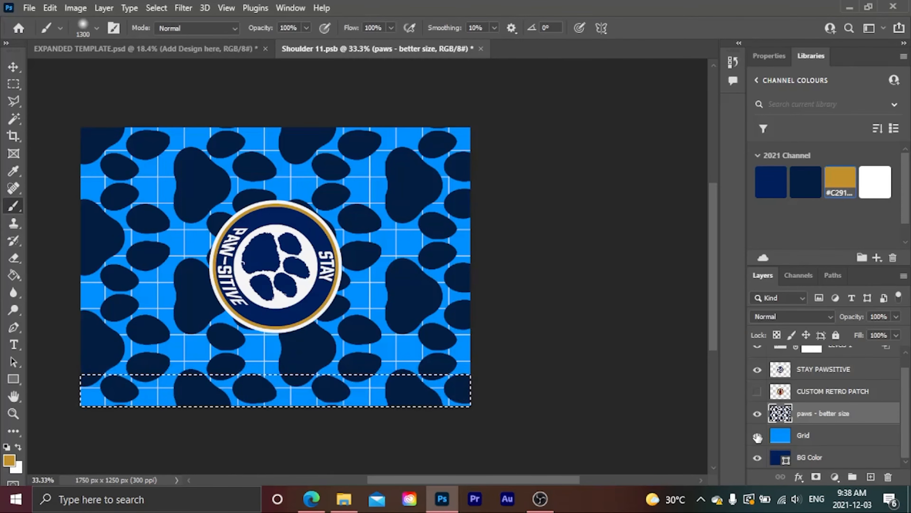
key("ctrl+shift+n")
key("Return")
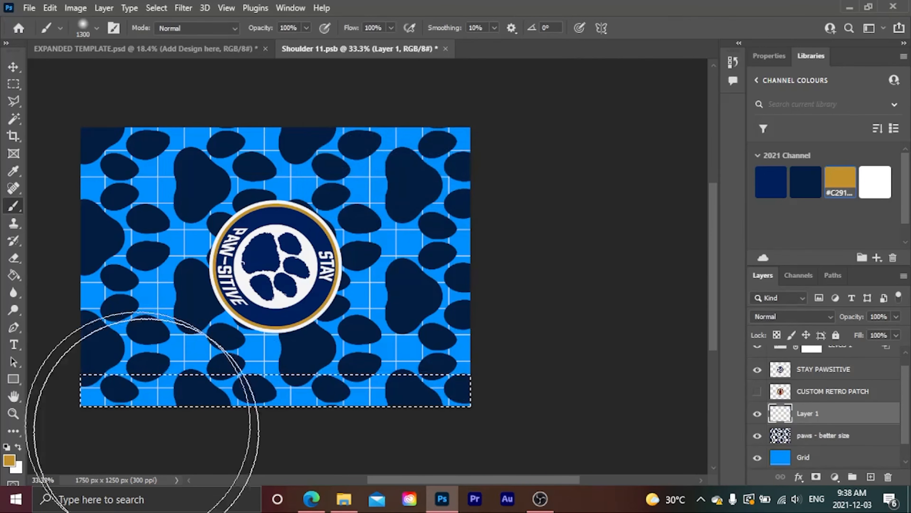
Fill the selected strip along the artwork's lower edge with gold on Layer 1 and rename the layer "gold line"
left_click_drag(45, 424, 529, 377)
double_click(804, 417)
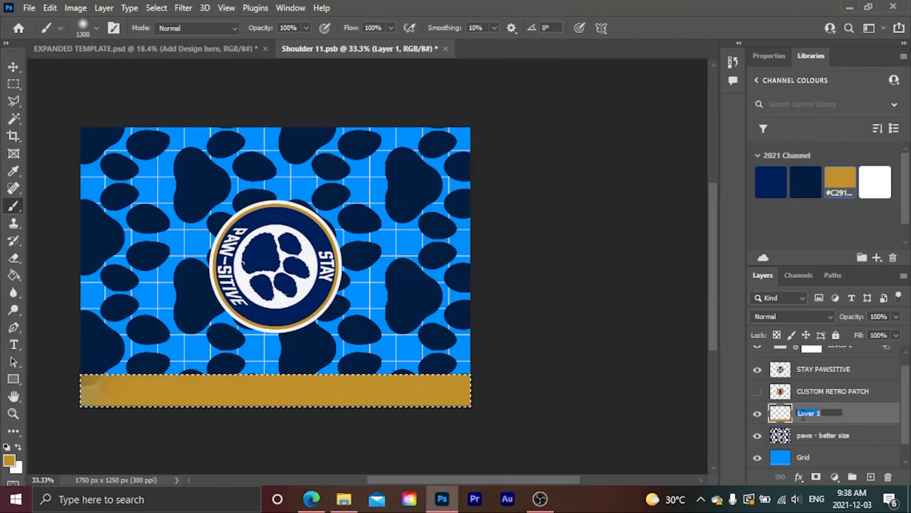
type("cold line")
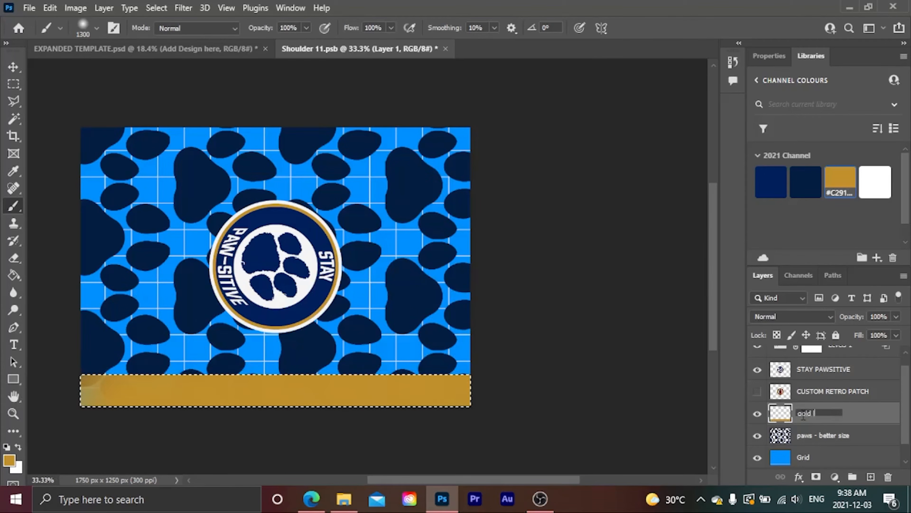
key("Return")
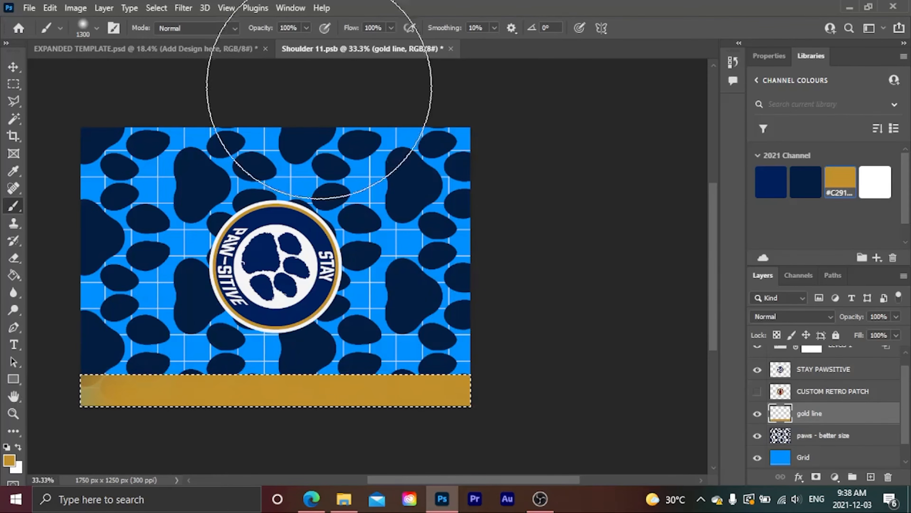
Hide the Grid layer and save Shoulder 11 to update the shoulder on the jersey template
left_click(757, 458)
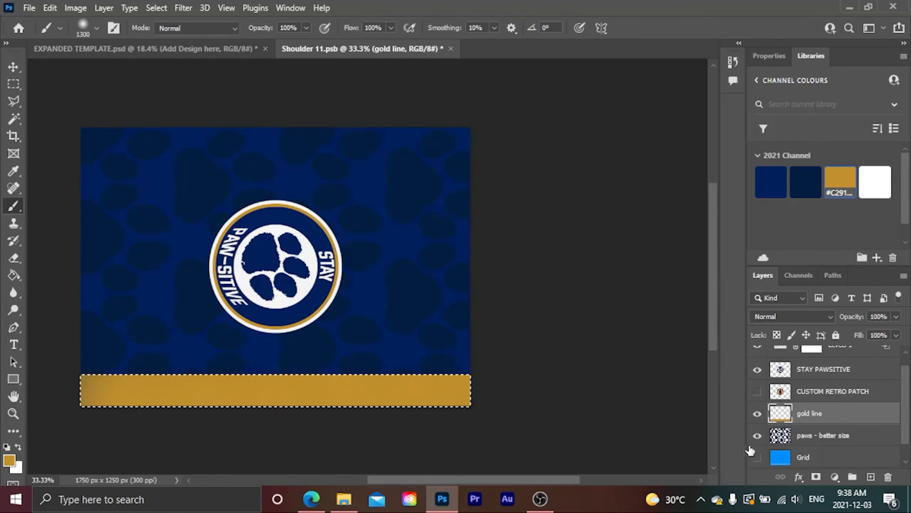
key("ctrl+s")
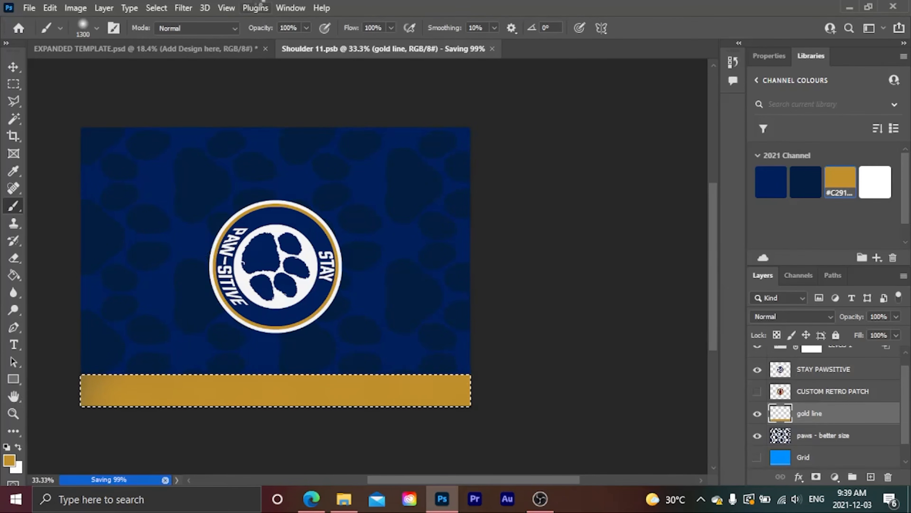
left_click(194, 49)
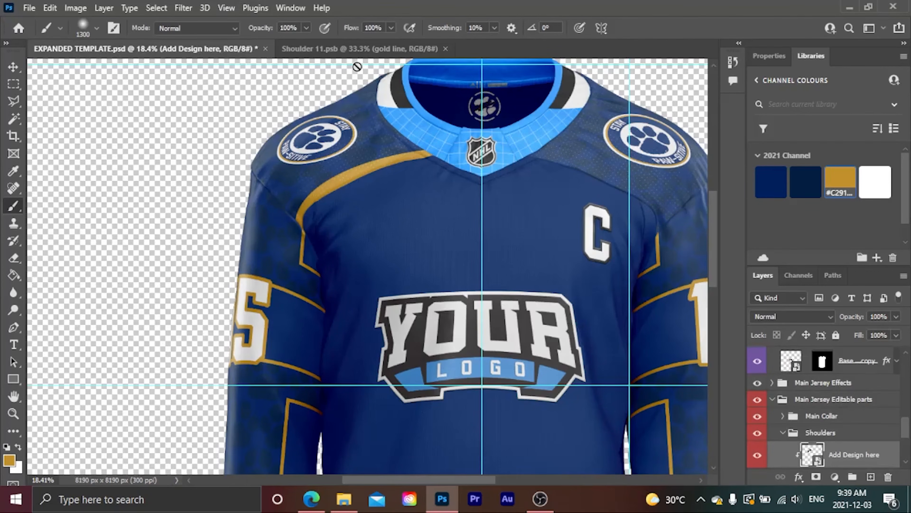
Deselect and move the gold line down to show a narrower strip, saving Shoulder 11 to update the jersey template
left_click(357, 49)
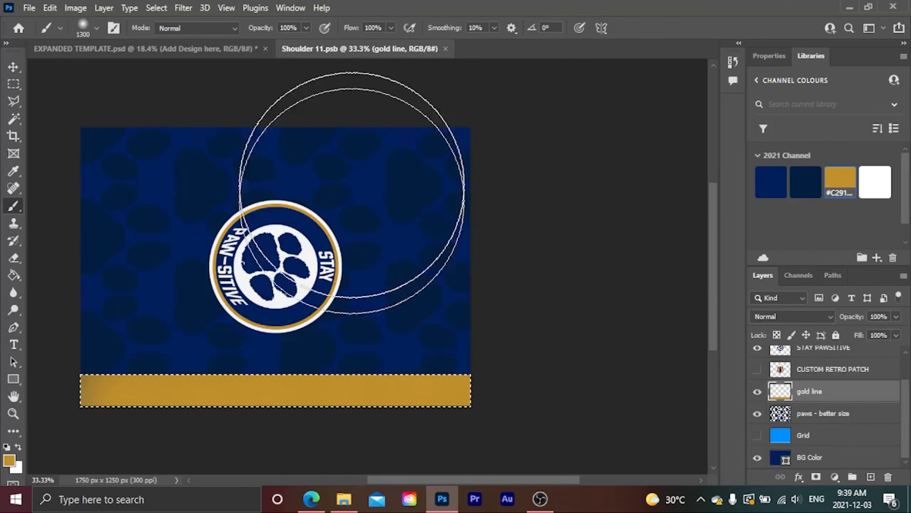
key("ctrl+d")
key("v")
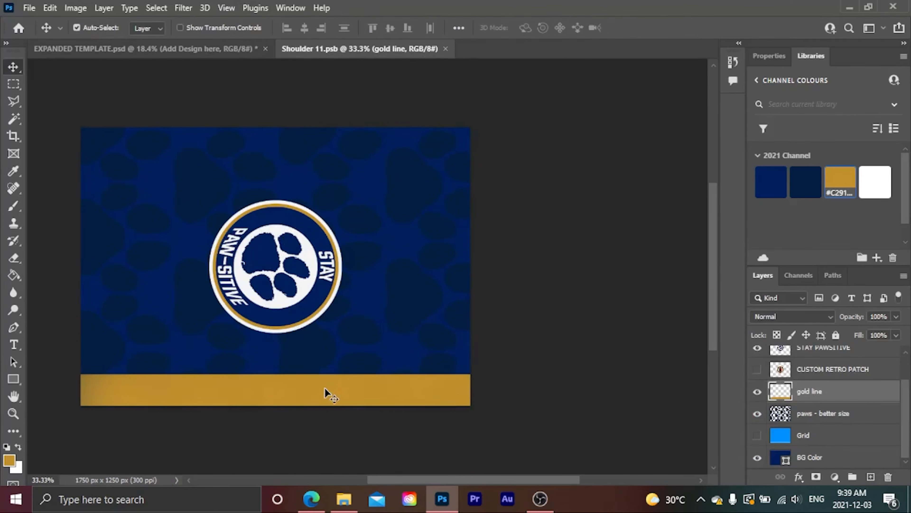
key("shift+Down")
key("shift+Down")
key("shift+Down")
key("shift+Down")
key("shift+Down")
key("shift+Down")
key("shift+Down")
key("shift+Down")
key("shift+Down")
key("shift+Down")
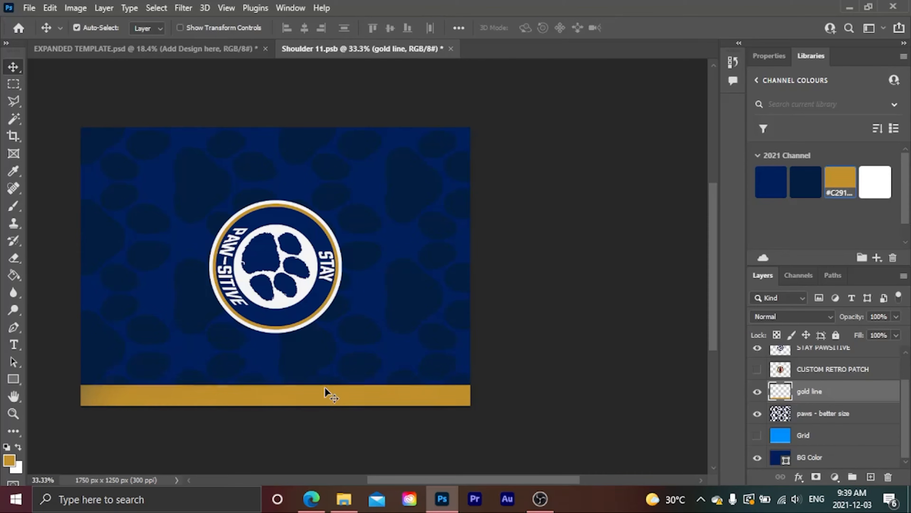
key("ctrl+s")
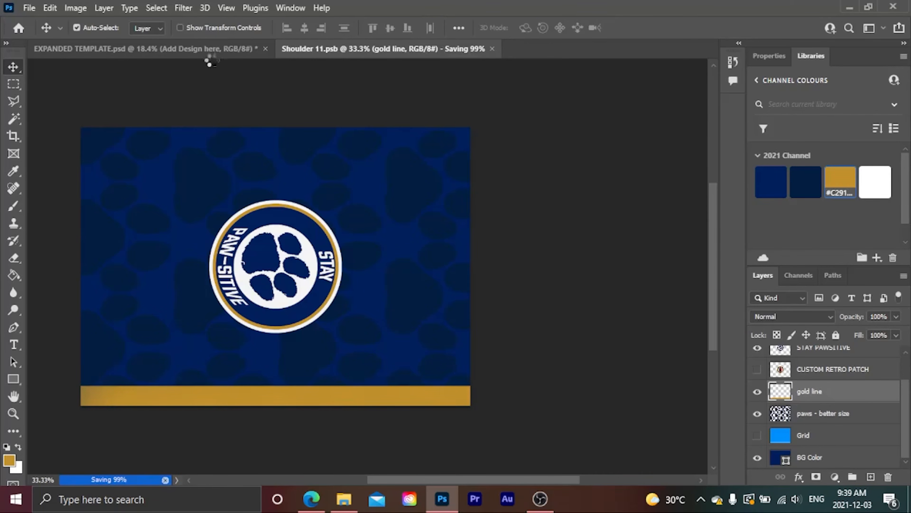
left_click(205, 50)
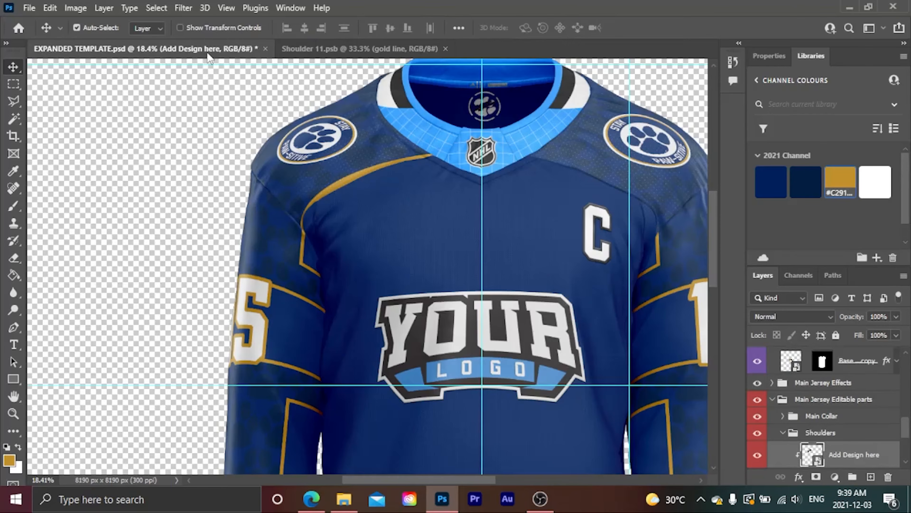
Nudge the gold line in Shoulder 11 slightly upward and save it to refresh the jersey template
left_click(287, 49)
key("Up")
key("Up")
key("Up")
key("ctrl+s")
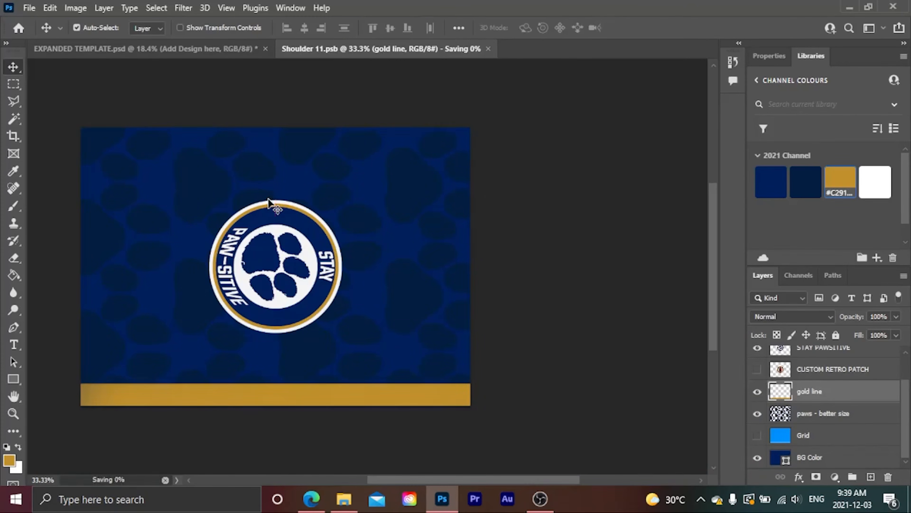
left_click(200, 45)
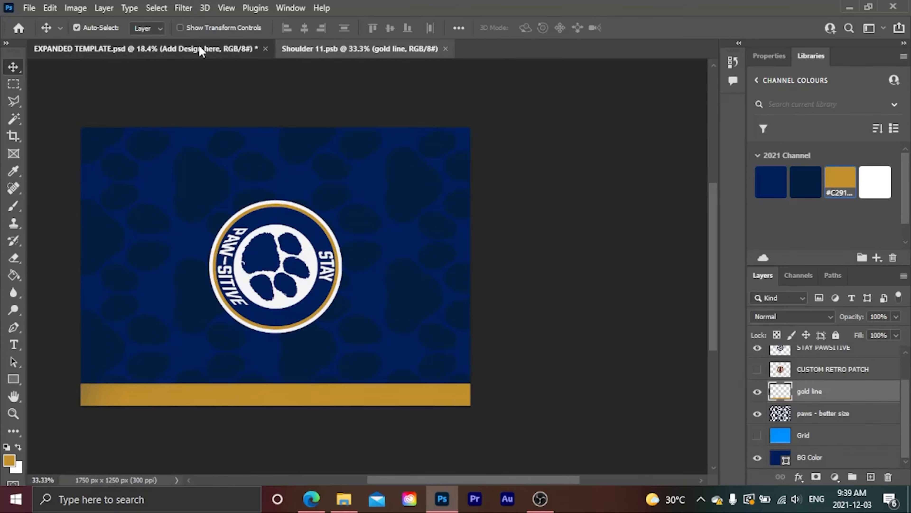
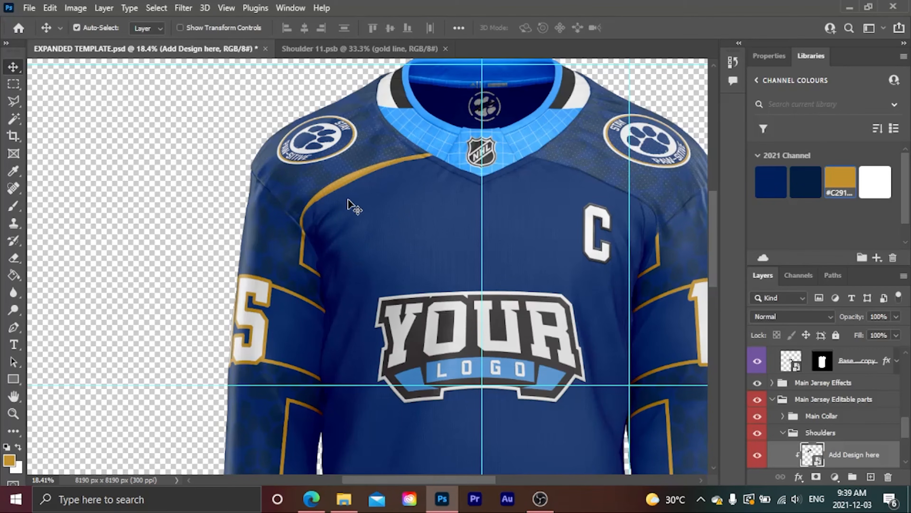
Open the other shoulder's Add design here smart object and delete its paws layer
scroll(850, 424, "down", 2)
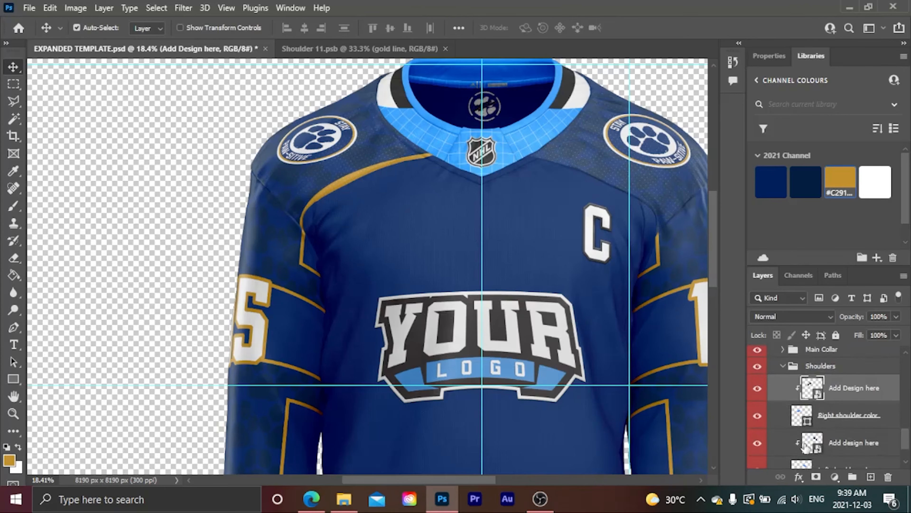
double_click(806, 446)
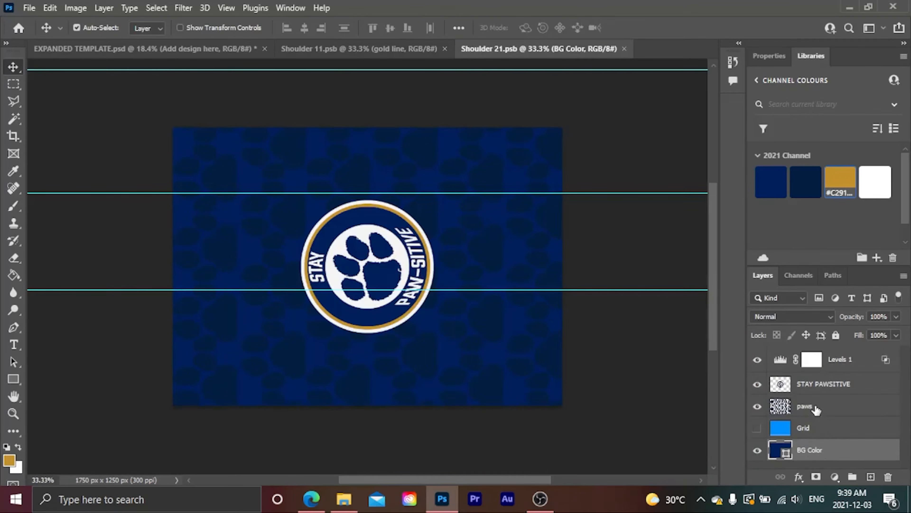
left_click(816, 409)
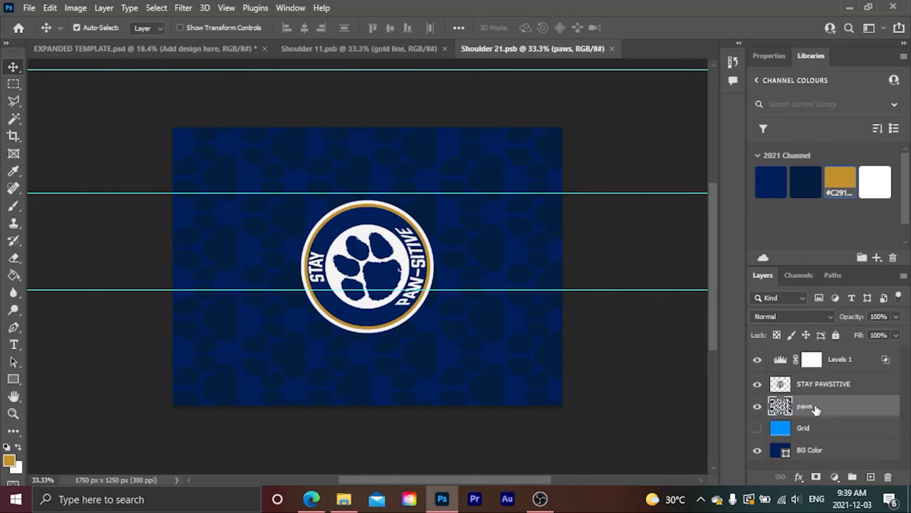
key("Delete")
Copy the gold line and paws - better size layers from Shoulder 11 into Shoulder 21
left_click(335, 48)
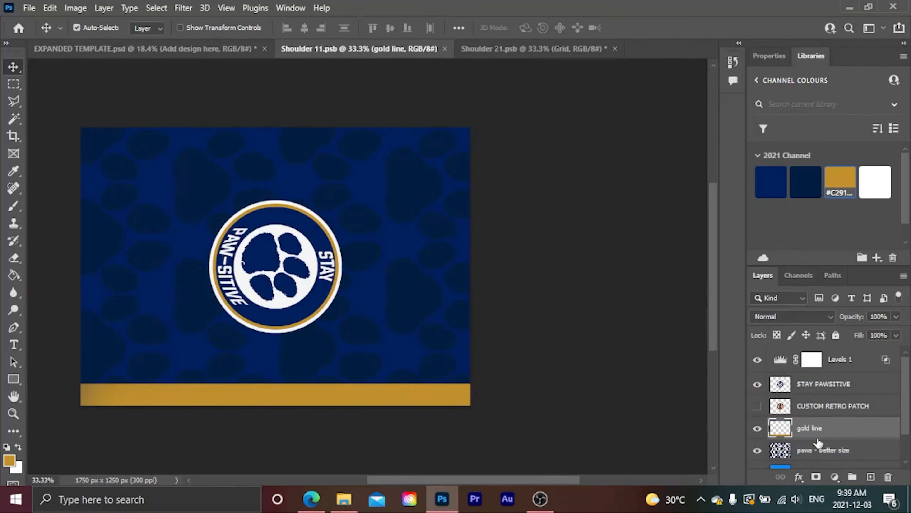
left_click(812, 452, "shift")
left_click_drag(347, 327, 319, 247)
key("ctrl")
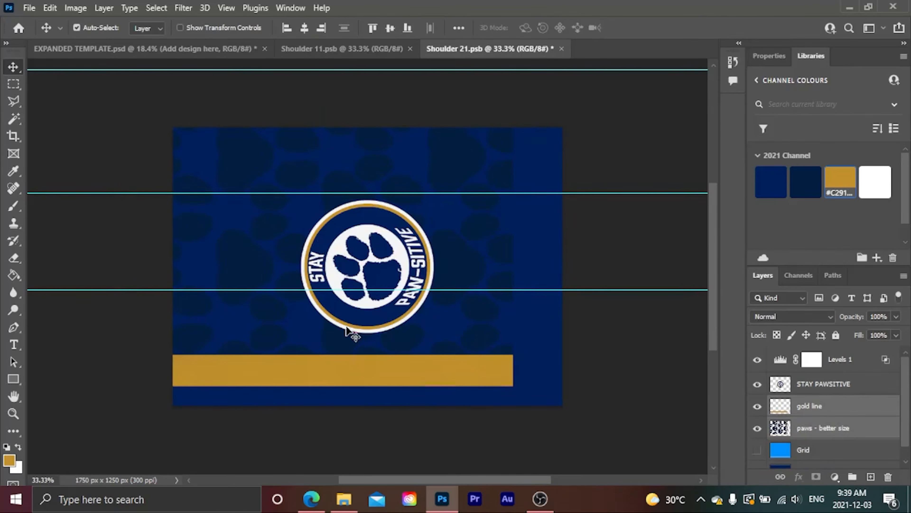
Flip the copied layers horizontally, align them with the canvas edges, and save Shoulder 21 to update the jersey template
key("ctrl+t")
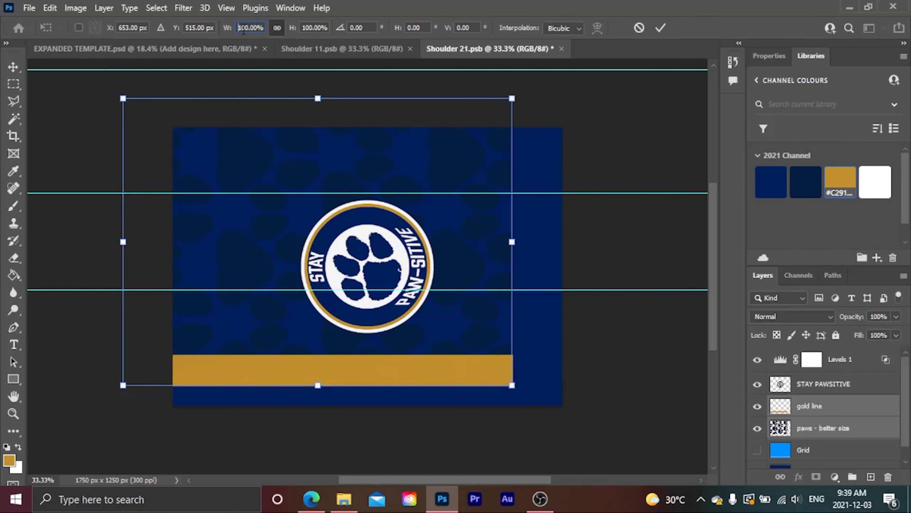
type("-")
left_click_drag(228, 256, 267, 276)
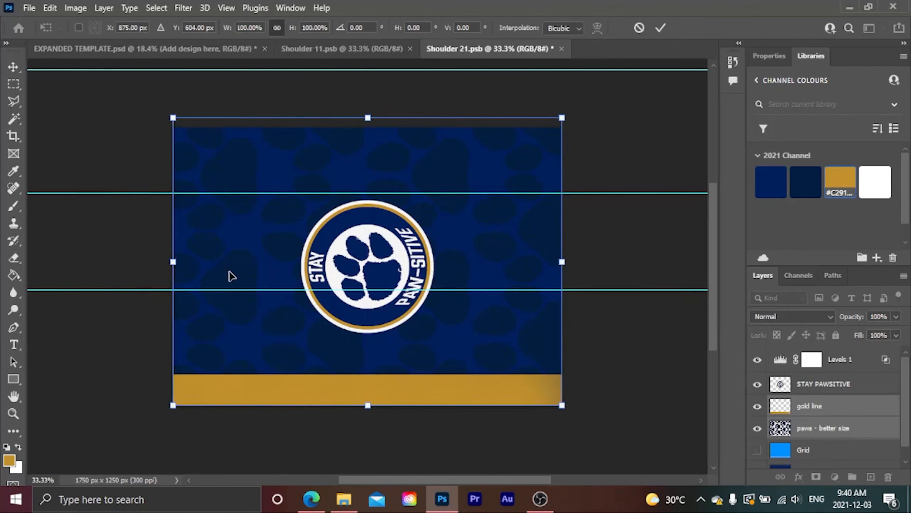
left_click_drag(243, 270, 242, 279)
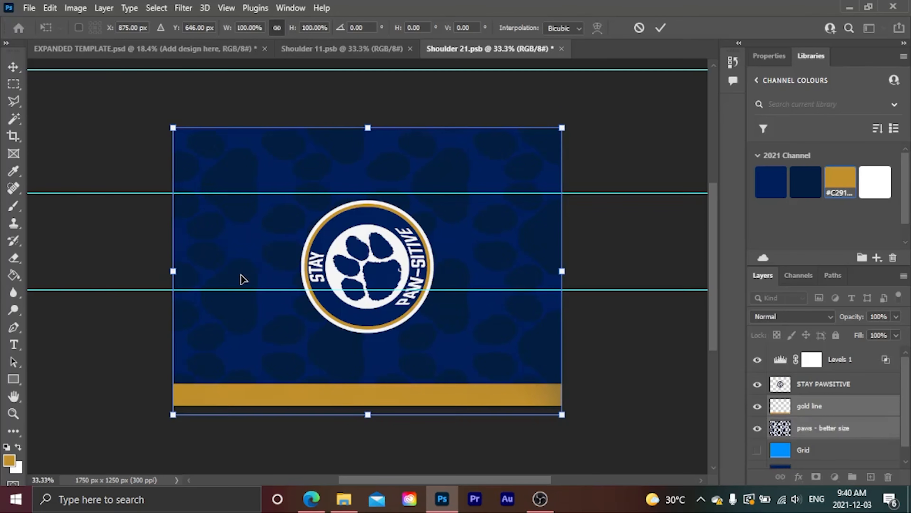
key("Return")
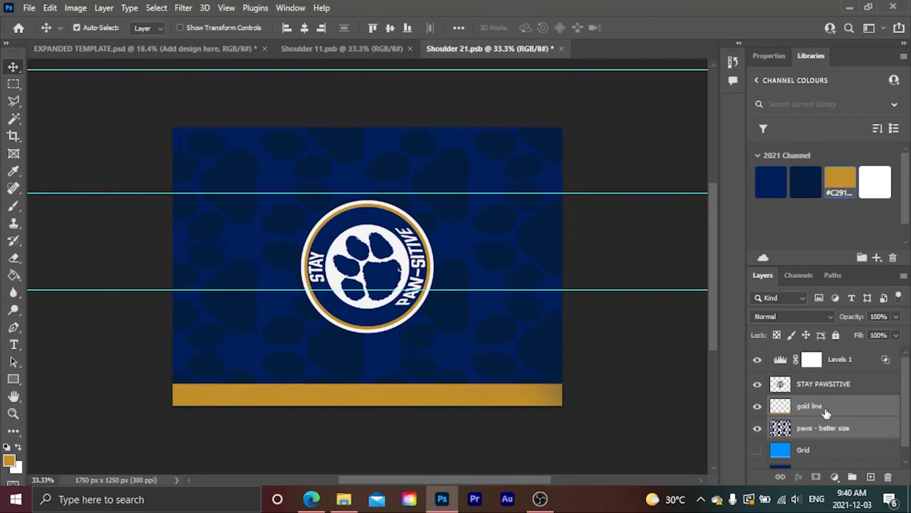
key("ctrl+s")
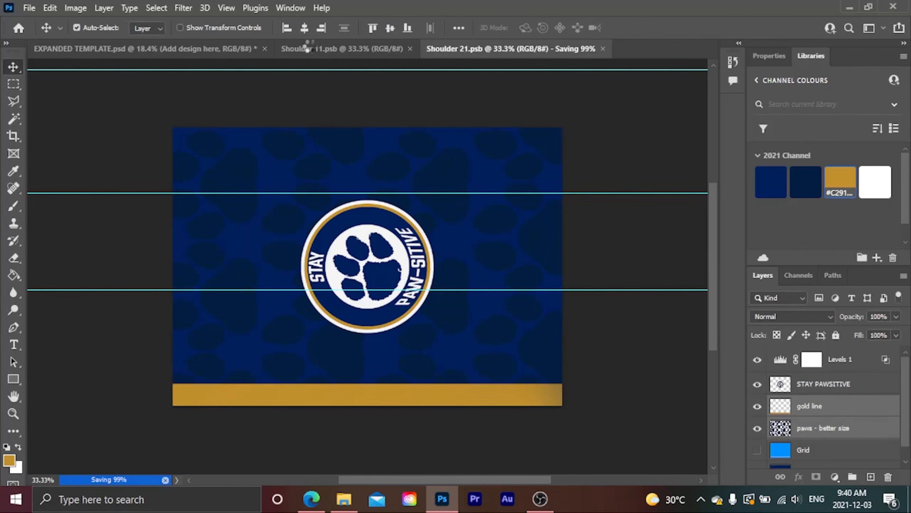
left_click(217, 51)
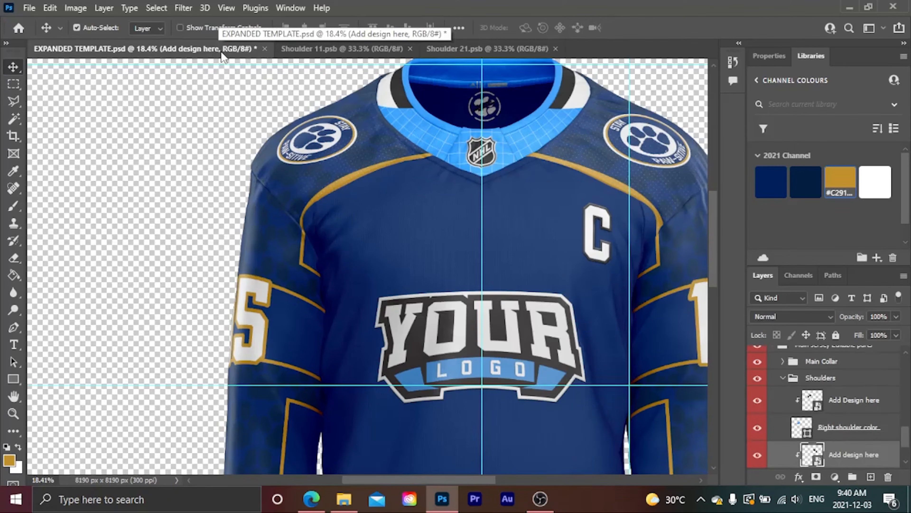
Cut a thin wedge from the upper right end of Shoulder 21's gold line with a polygonal selection, saving to update the jersey
left_click(470, 55)
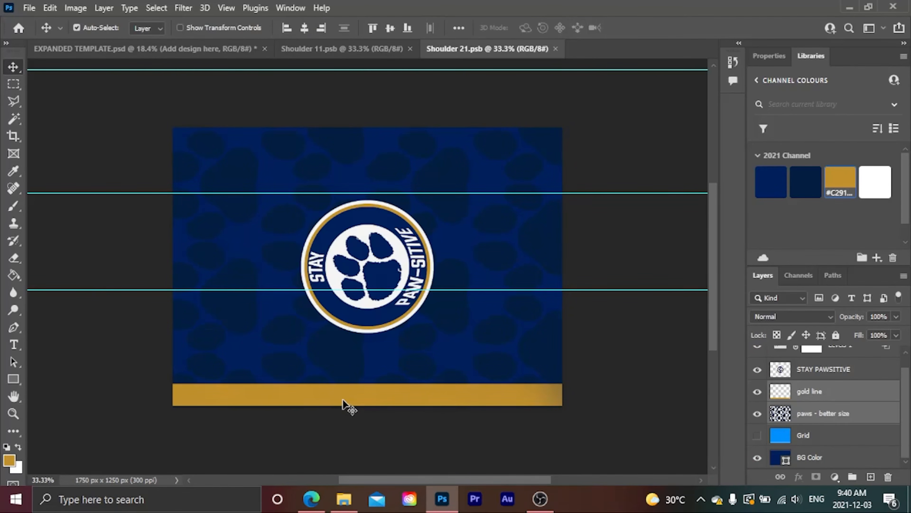
key("l")
left_click(454, 378)
left_click(592, 393)
left_click(592, 375)
left_click(455, 380)
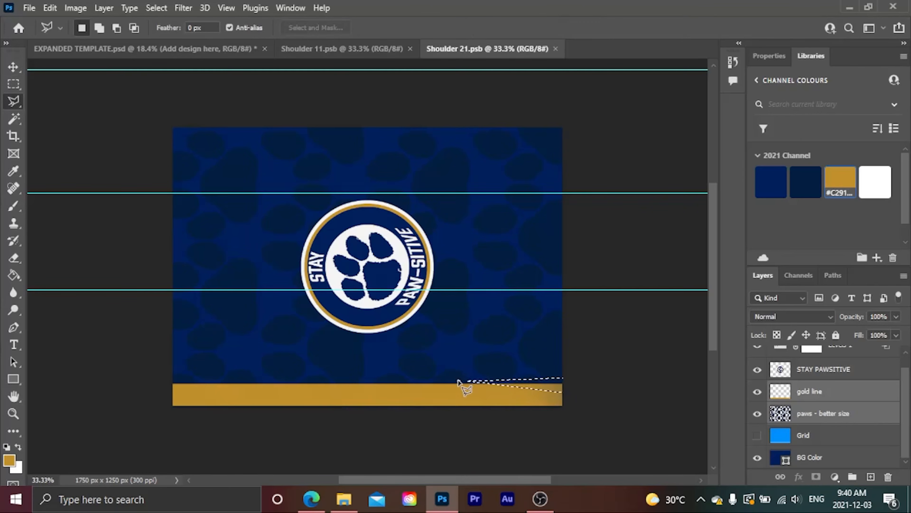
left_click(846, 396)
key("Delete")
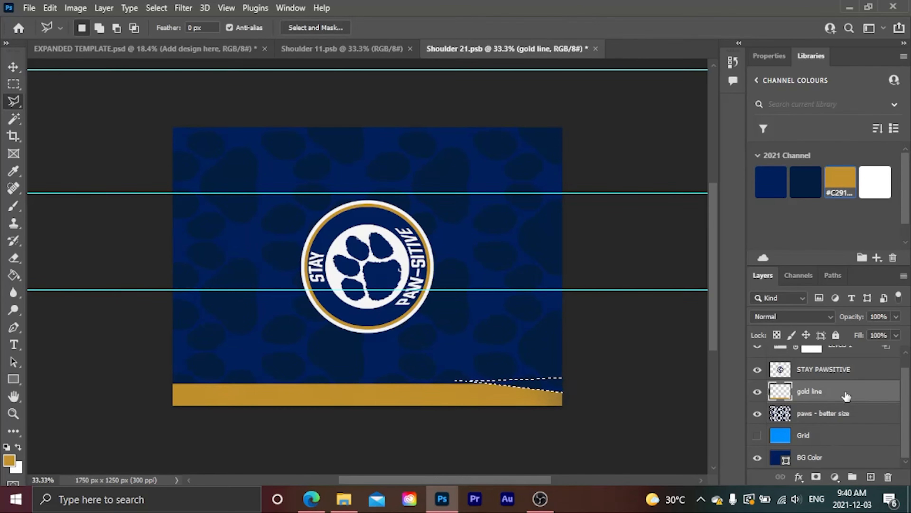
key("ctrl+s")
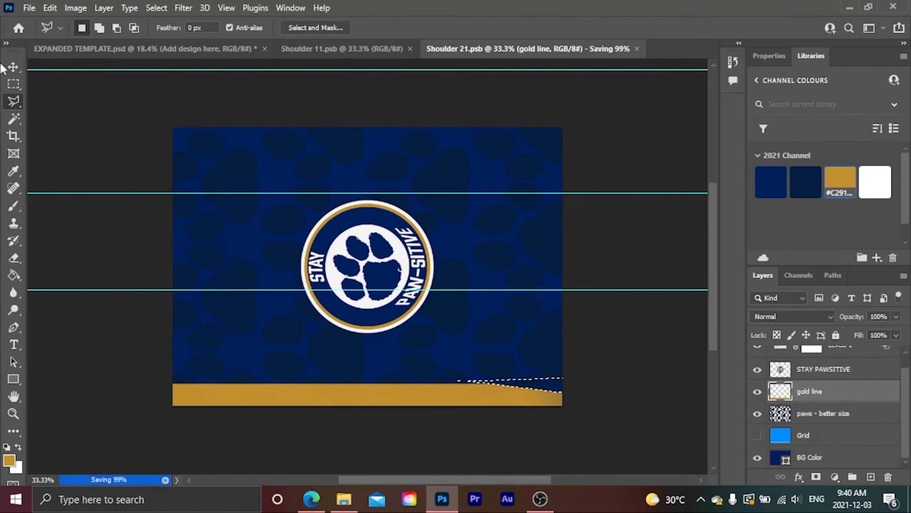
left_click(117, 51)
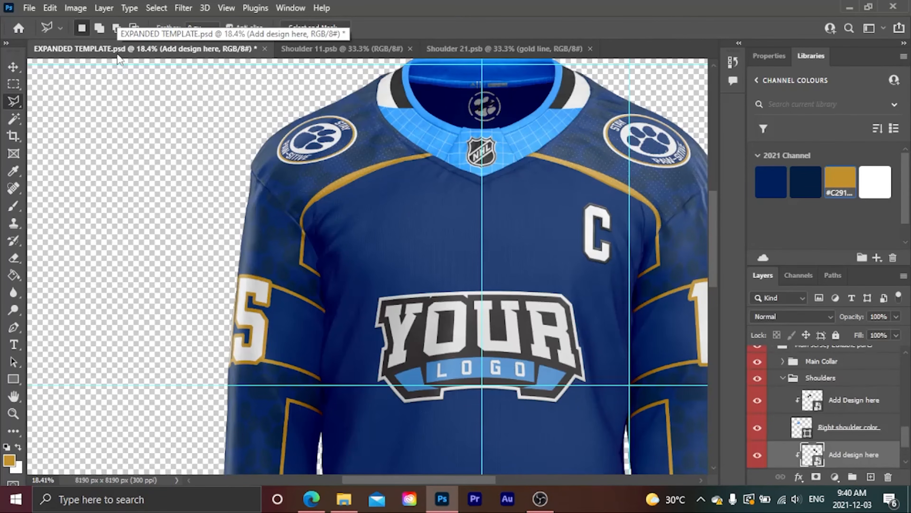
Try cutting a longer, deeper wedge from the right end of Shoulder 21's gold line and save it to the jersey template
left_click(448, 50)
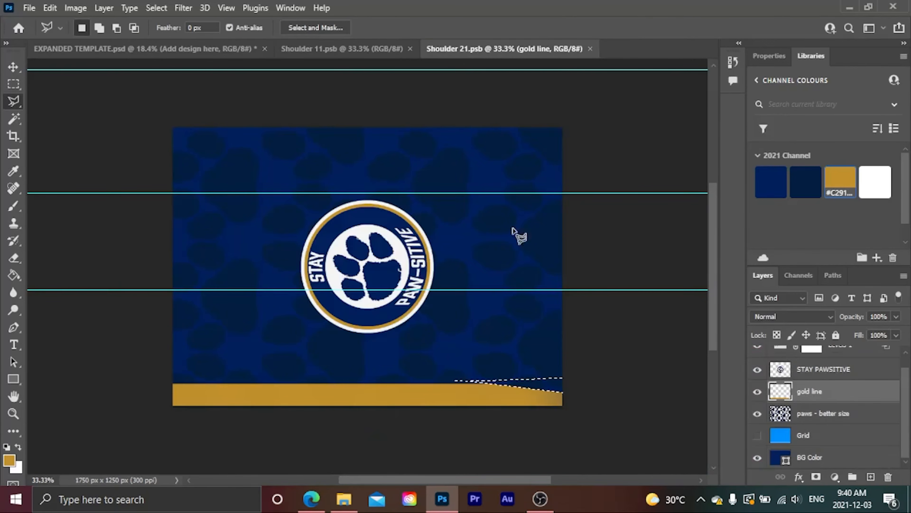
left_click(427, 380)
left_click(588, 403)
left_click(579, 371)
left_click(429, 380)
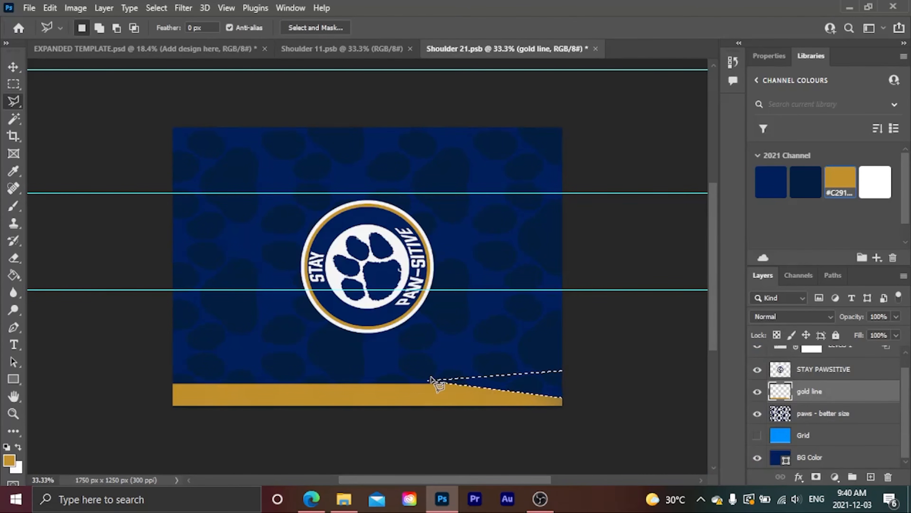
key("ctrl+s")
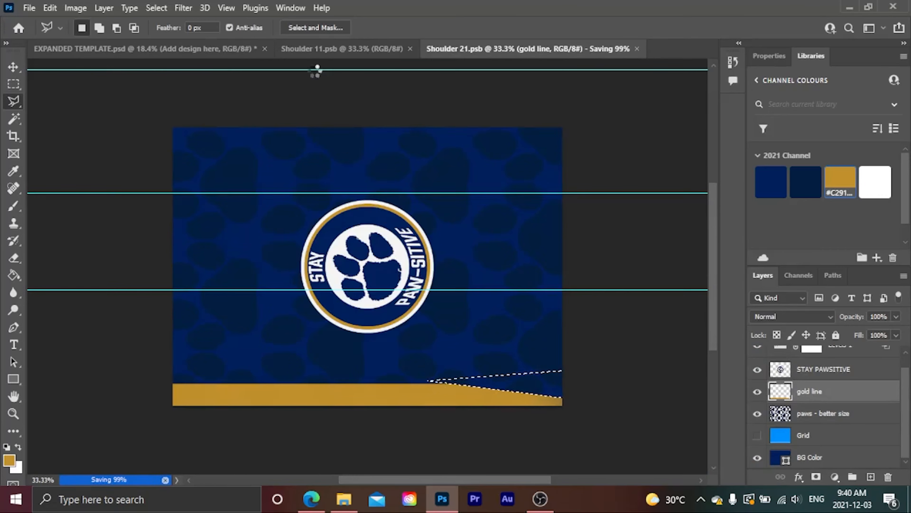
left_click(227, 50)
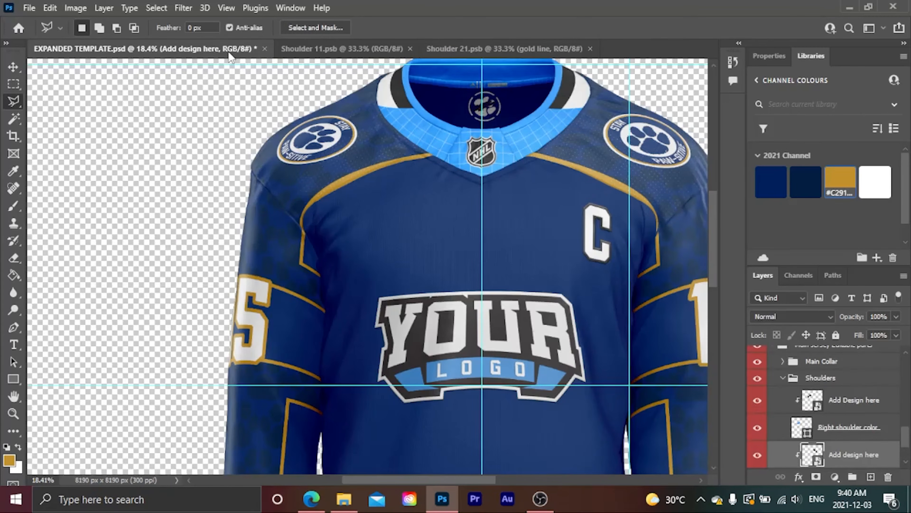
Return to Shoulder 21 and undo the last wedge cut from the gold line
left_click(488, 50)
key("ctrl+z")
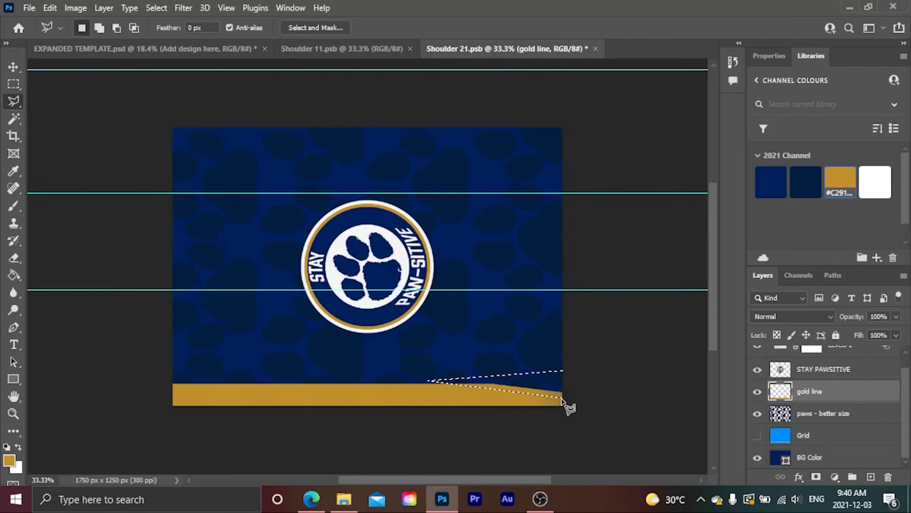
Trim the right end of Shoulder 21's gold line along the wedge selection, save it, and close both shoulder files
key("m")
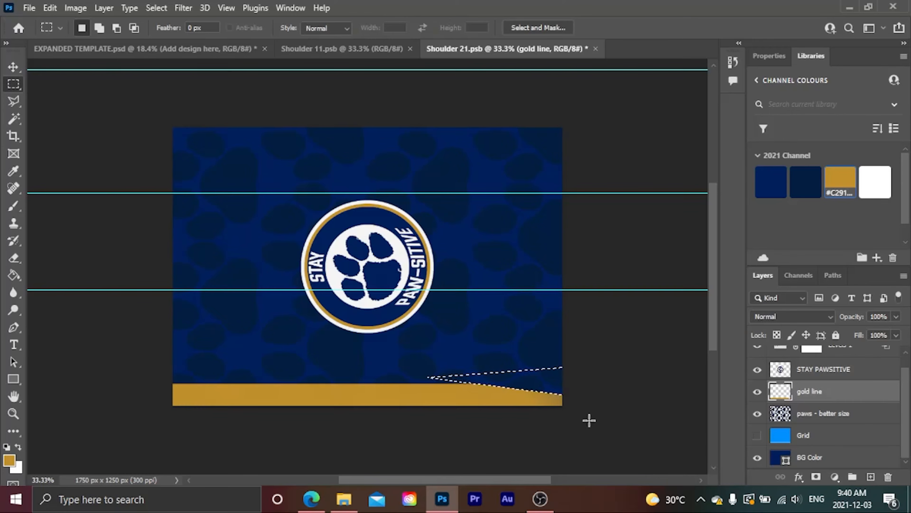
key("ctrl+s")
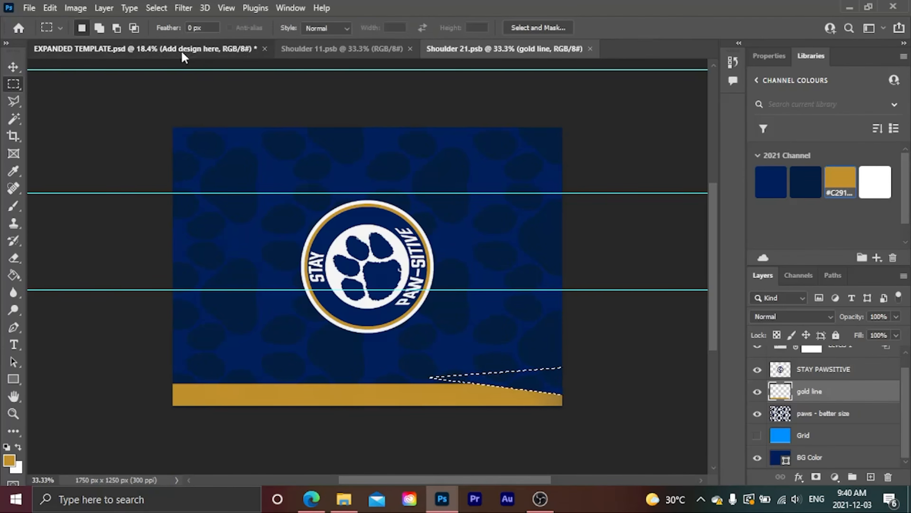
left_click(181, 49)
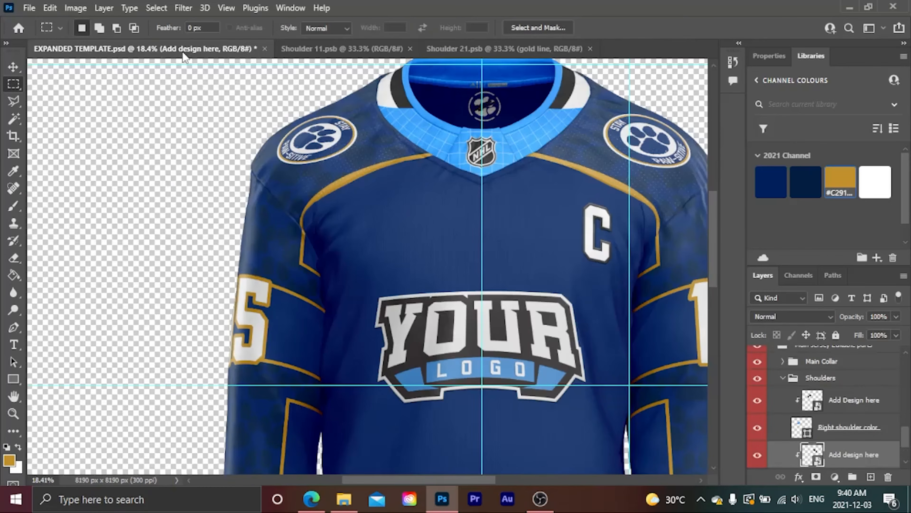
left_click(410, 48)
left_click(444, 48)
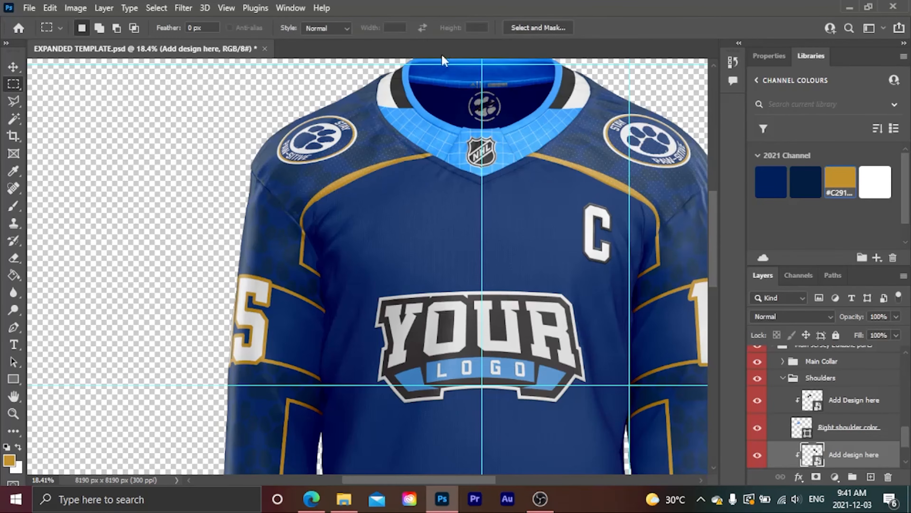
Examine the shoulder trim, sleeves and overall front of the jersey in the template
scroll(472, 285, "down", 6)
scroll(484, 362, "up", 2)
scroll(514, 369, "up", 3)
scroll(473, 357, "right", 4)
scroll(469, 356, "left", 2)
scroll(468, 355, "right", 1)
scroll(468, 356, "down", 1)
scroll(468, 355, "down", 1)
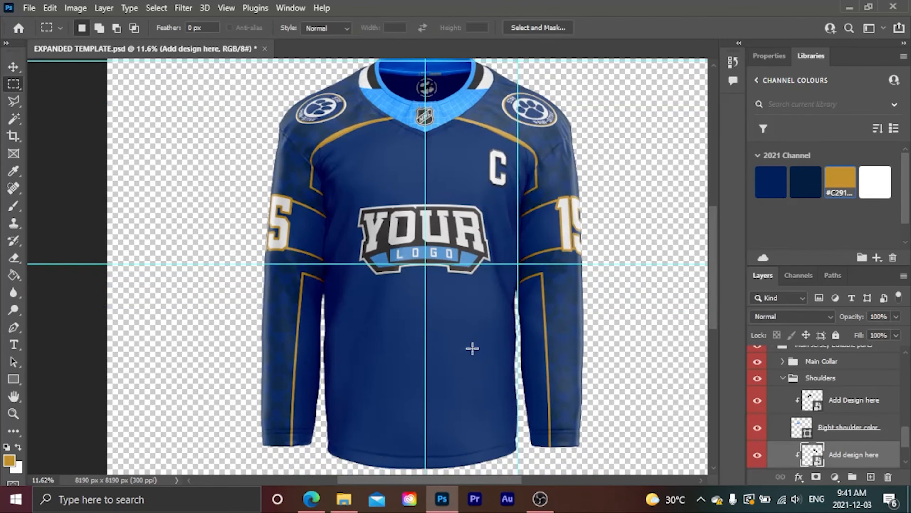
scroll(472, 348, "down", 1)
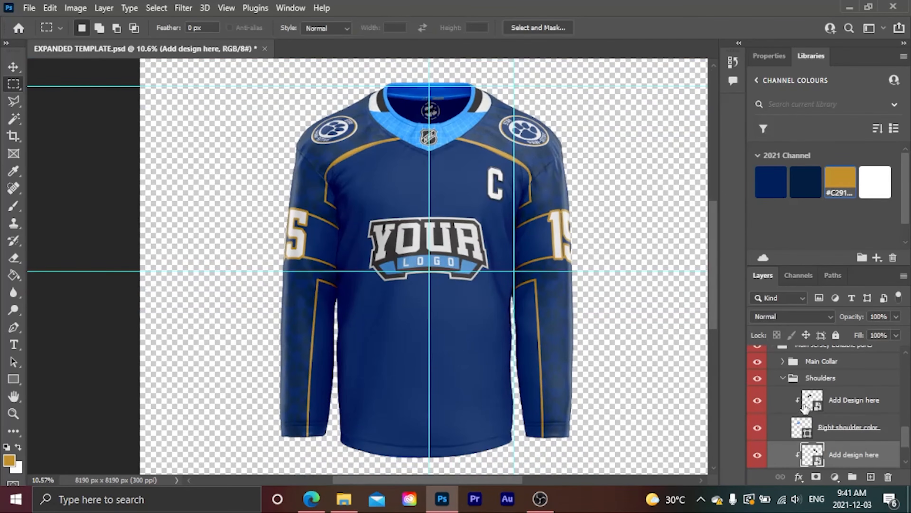
scroll(800, 408, "down", 3)
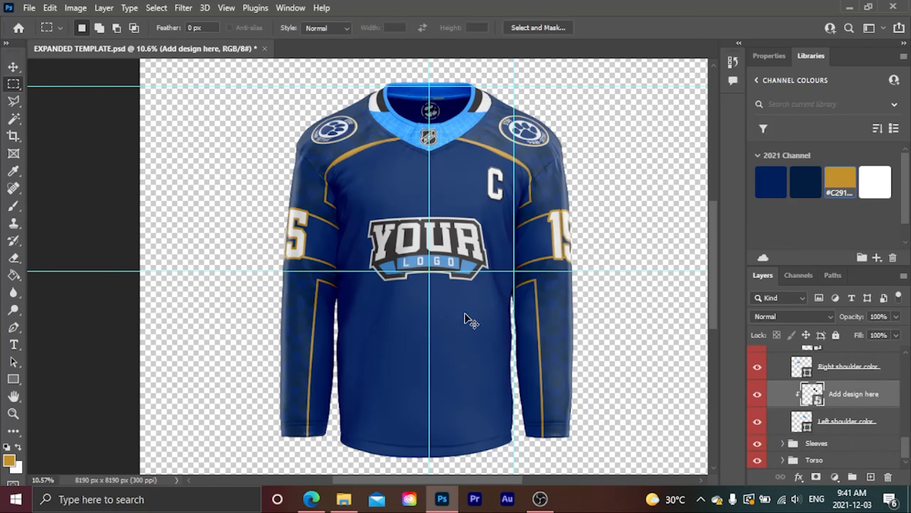
scroll(469, 320, "right", 2)
scroll(468, 320, "right", 1)
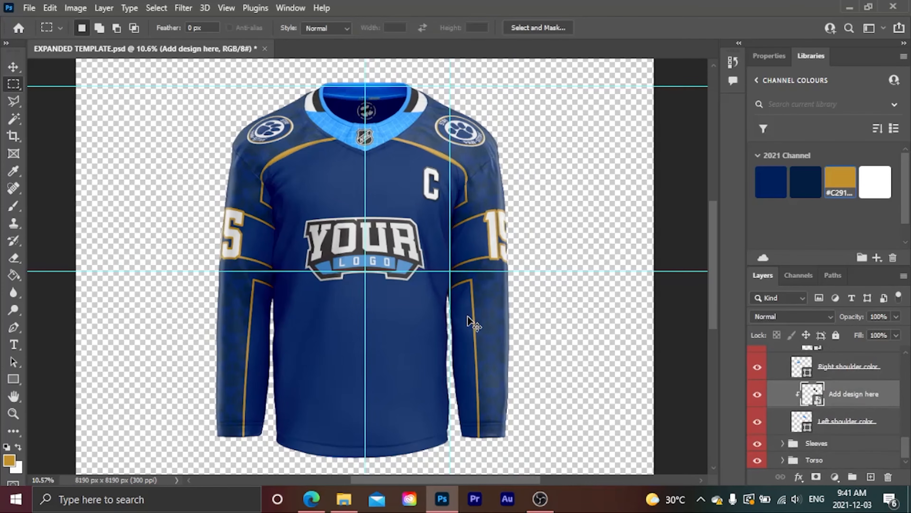
scroll(805, 395, "up", 1)
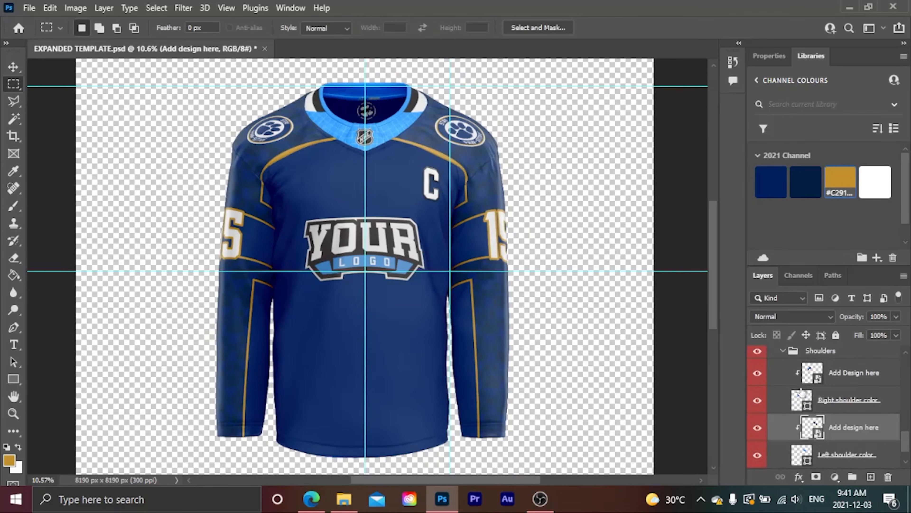
Collapse the Shoulders group, then show and expand the straight laces collar group
left_click(783, 352)
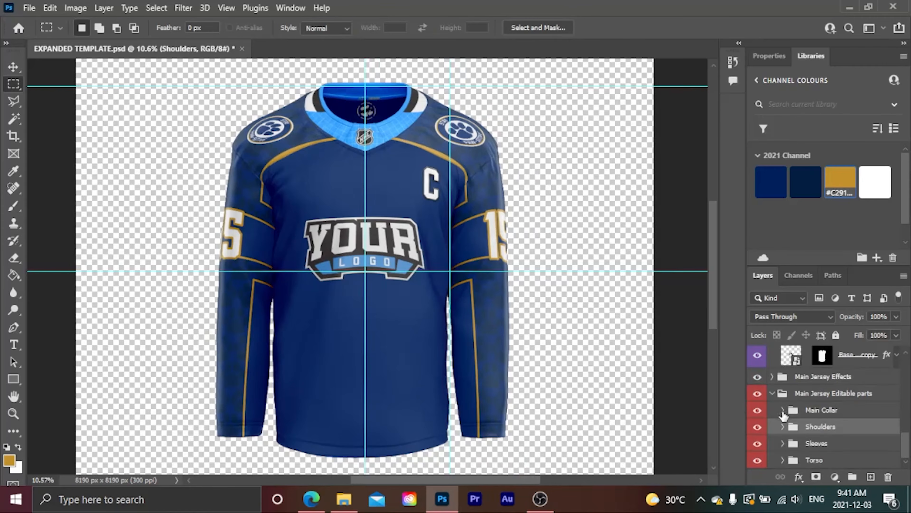
scroll(786, 414, "up", 6)
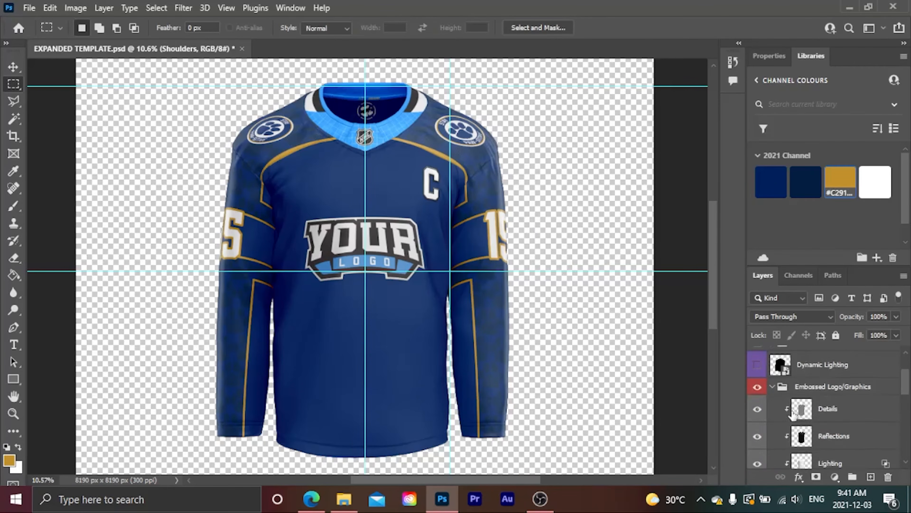
scroll(793, 412, "up", 2)
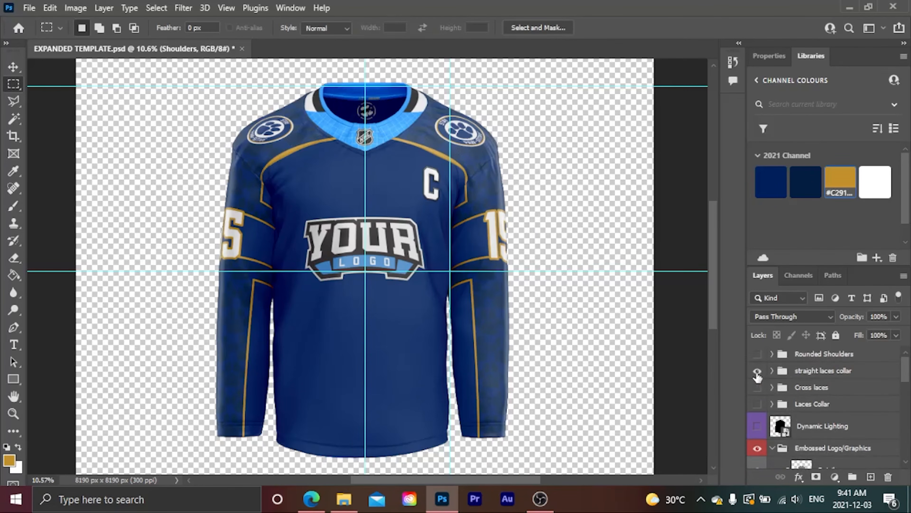
left_click(757, 374)
left_click(771, 371)
scroll(787, 388, "down", 1)
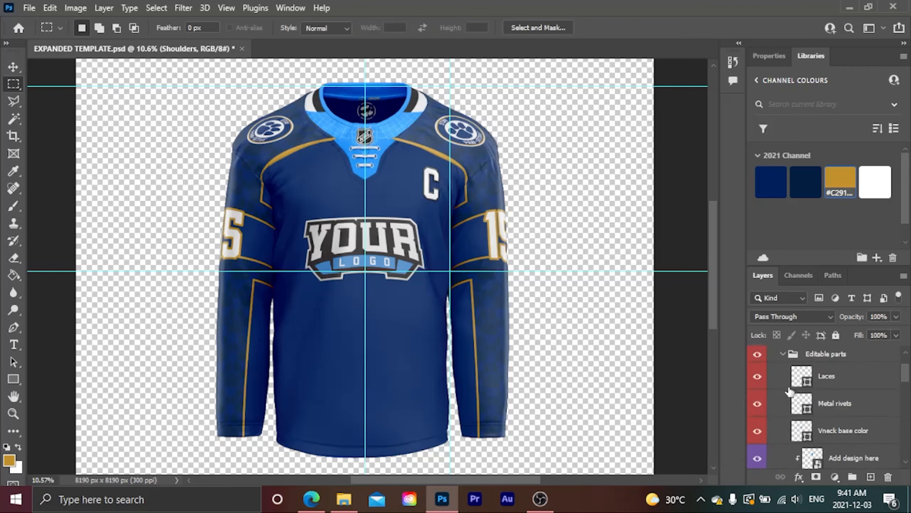
Recolour the straight laces collar's Laces with the library gold and its Metal rivets with dark navy #041E42
left_click(795, 384)
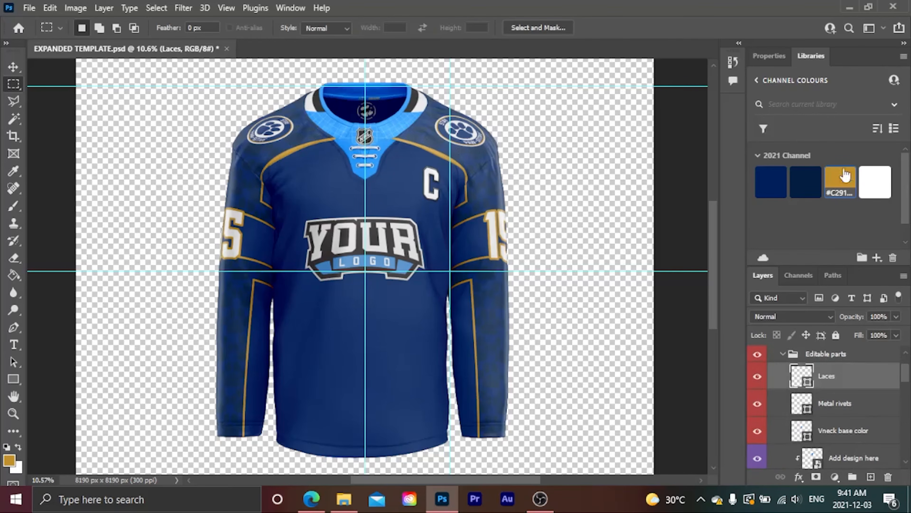
left_click(843, 183)
left_click(795, 409)
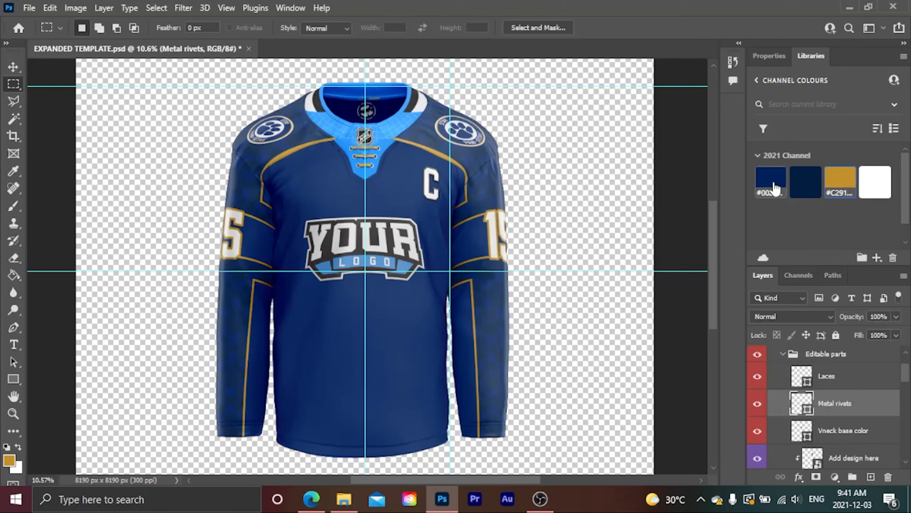
left_click(805, 183)
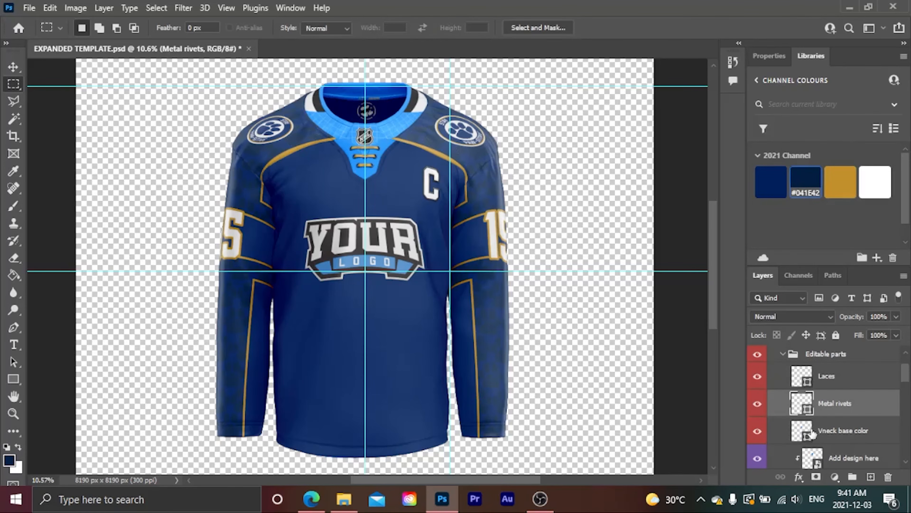
Recolour the laced collar's V-neck base and base front part with the library's lighter navy, hiding the design layer between them
left_click(796, 437)
left_click(771, 183)
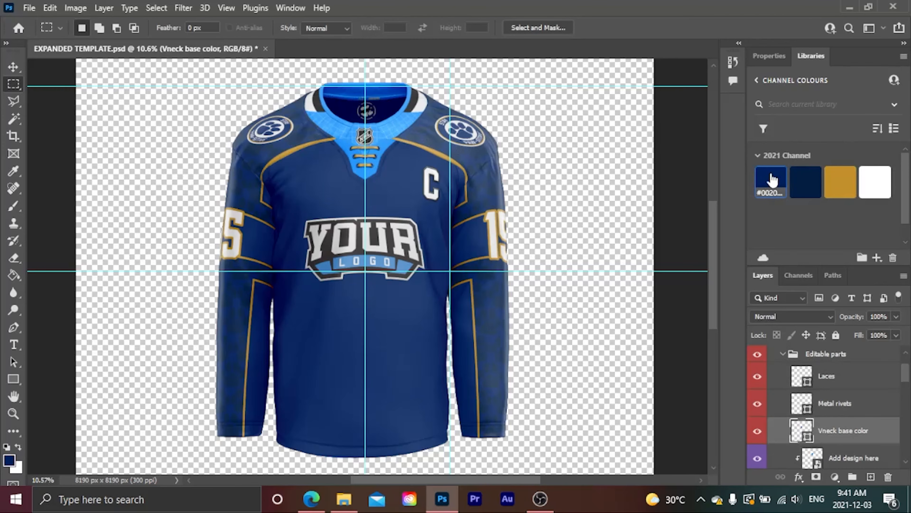
scroll(805, 412, "down", 2)
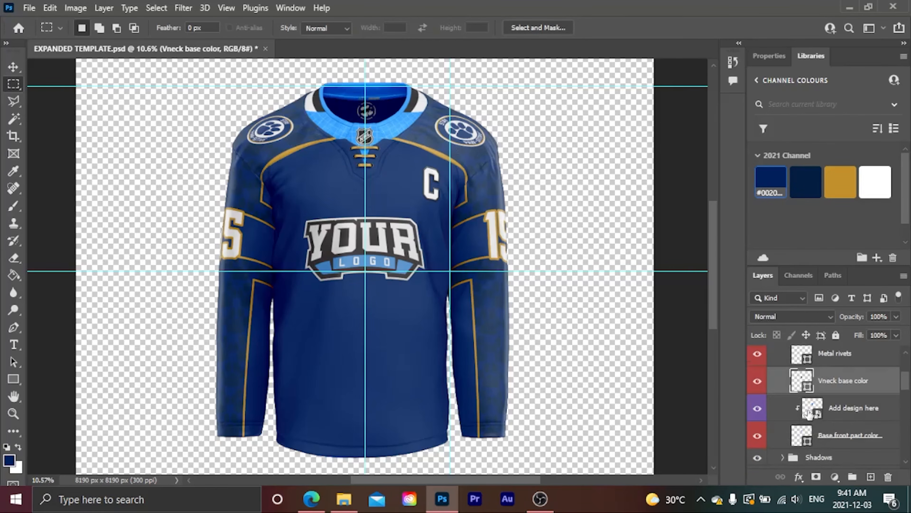
left_click(758, 408)
left_click(797, 446)
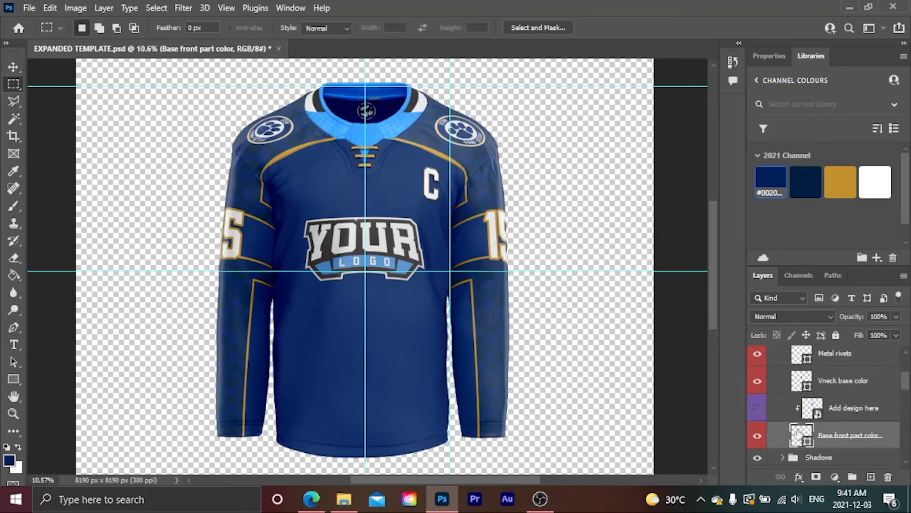
left_click(762, 179)
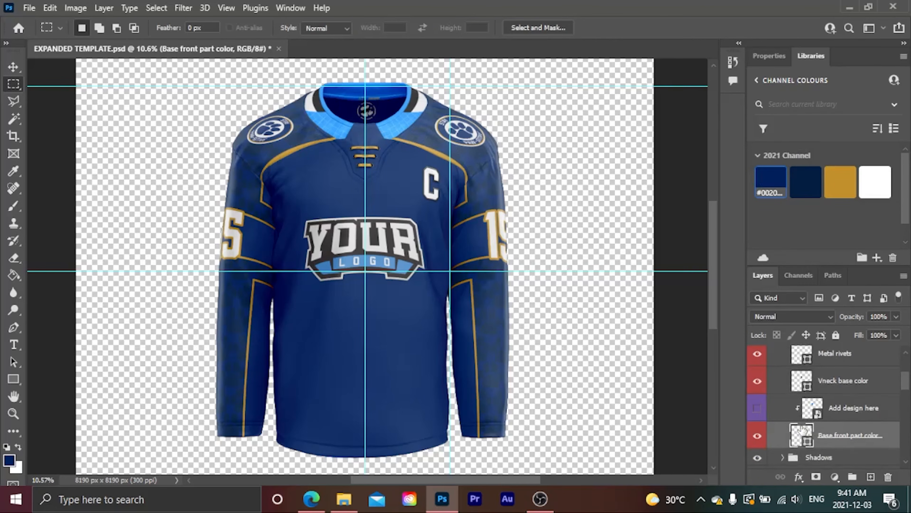
Collapse the straight laces collar group and recolour the Main Collar's CollarEdge layer with the library gold
scroll(776, 359, "down", 1)
scroll(776, 359, "up", 4)
left_click(776, 374)
scroll(811, 413, "down", 5)
scroll(814, 429, "down", 4)
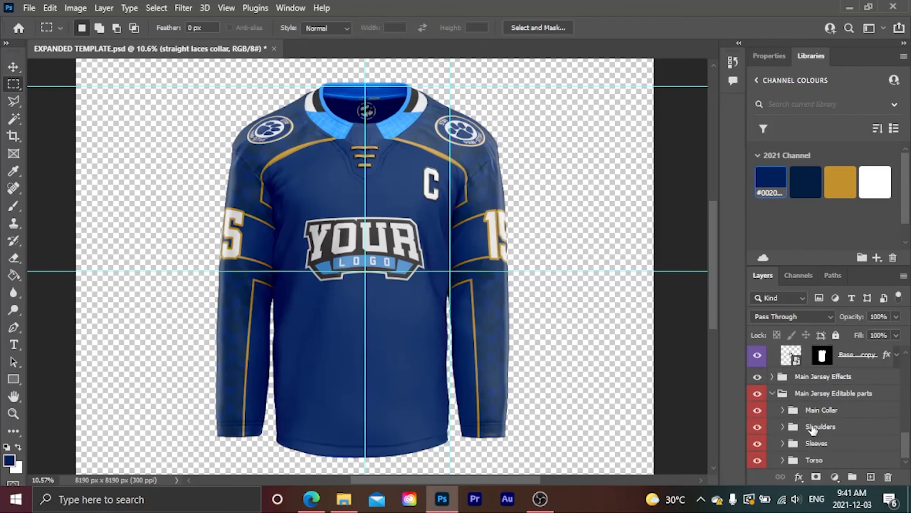
left_click(783, 411)
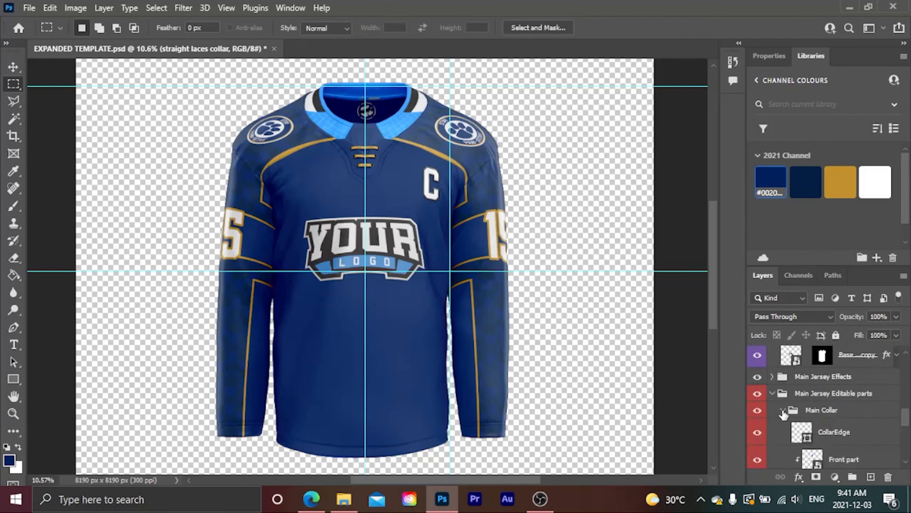
scroll(788, 412, "down", 1)
left_click(798, 367)
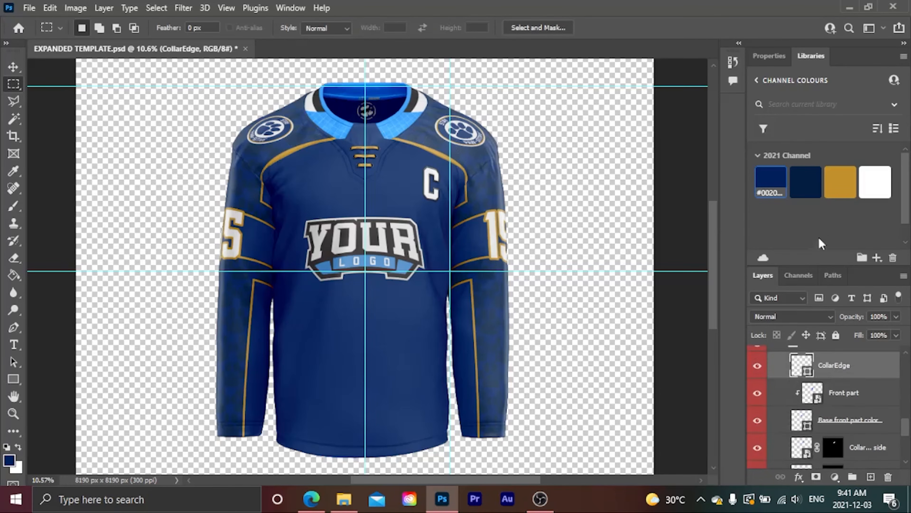
left_click(835, 178)
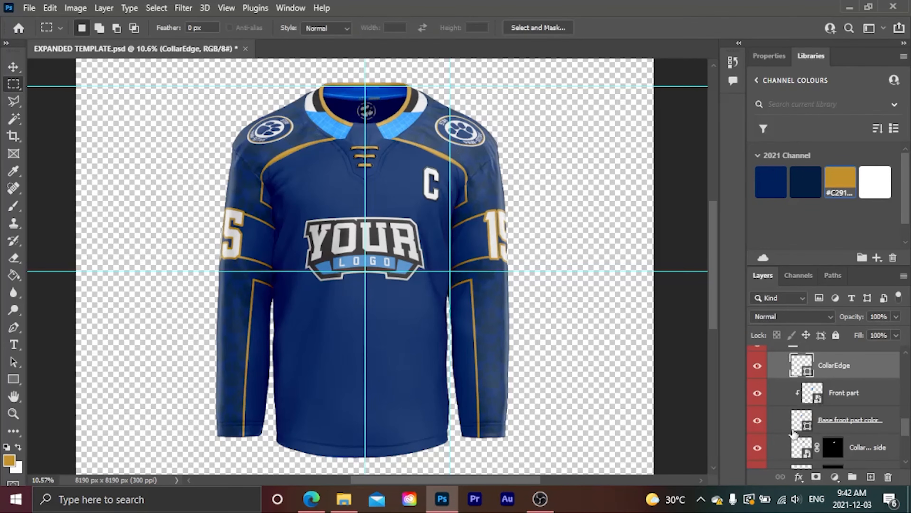
Hide both side design layers of the Main Collar and recolour the Collar base color layer with the library's lighter navy
scroll(795, 429, "down", 2)
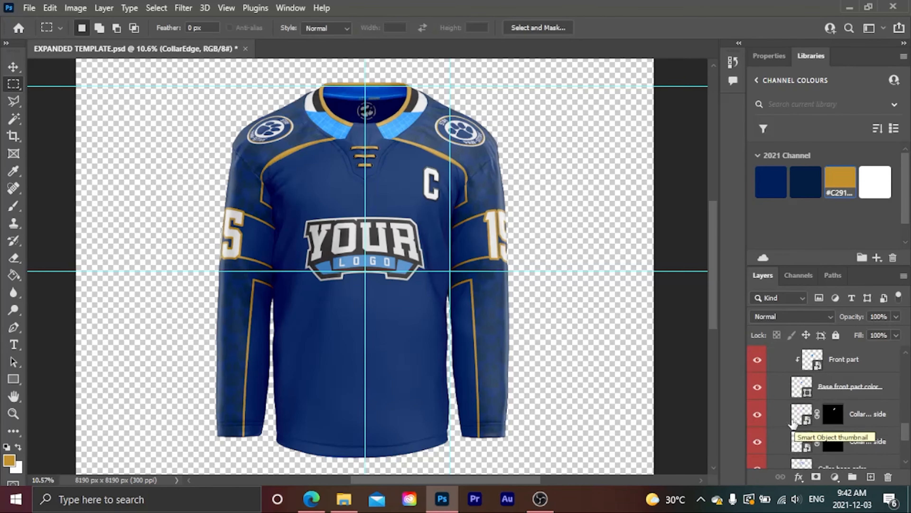
left_click(758, 414)
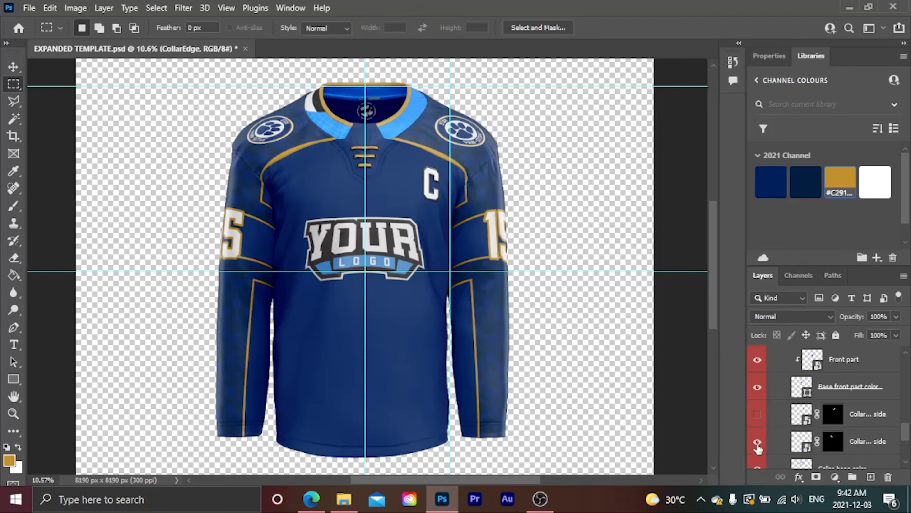
left_click(757, 441)
scroll(789, 453, "down", 1)
left_click(795, 452)
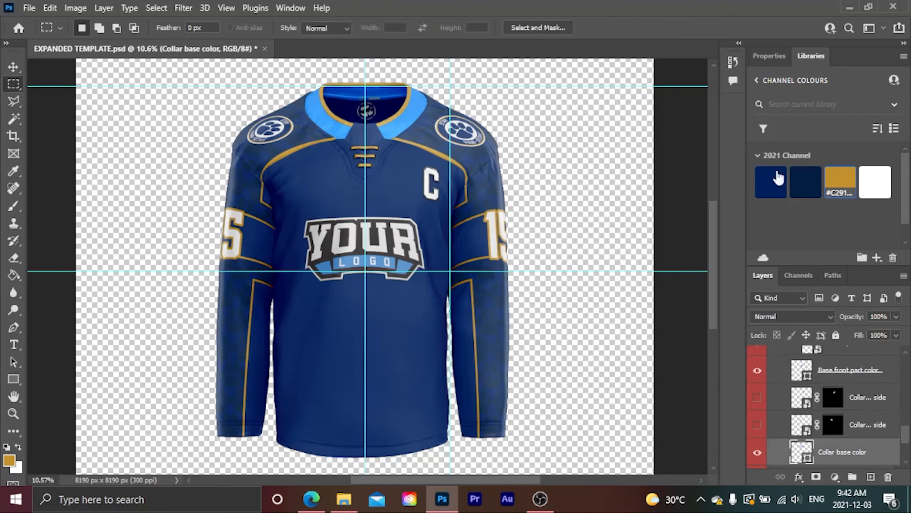
left_click(800, 184)
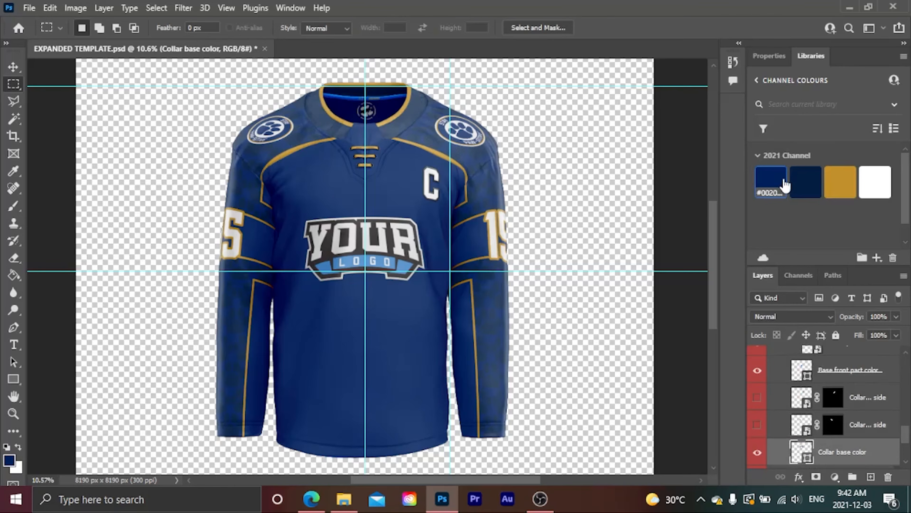
left_click(843, 183)
left_click(767, 185)
Open the Back stripe1 smart object and hide its Rectangle 1 layer
scroll(837, 387, "down", 1)
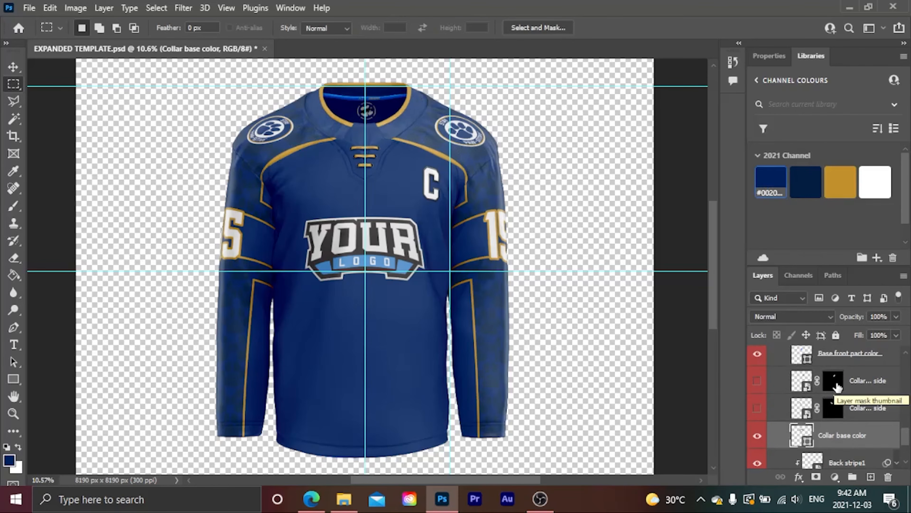
scroll(822, 400, "down", 2)
left_click(807, 436)
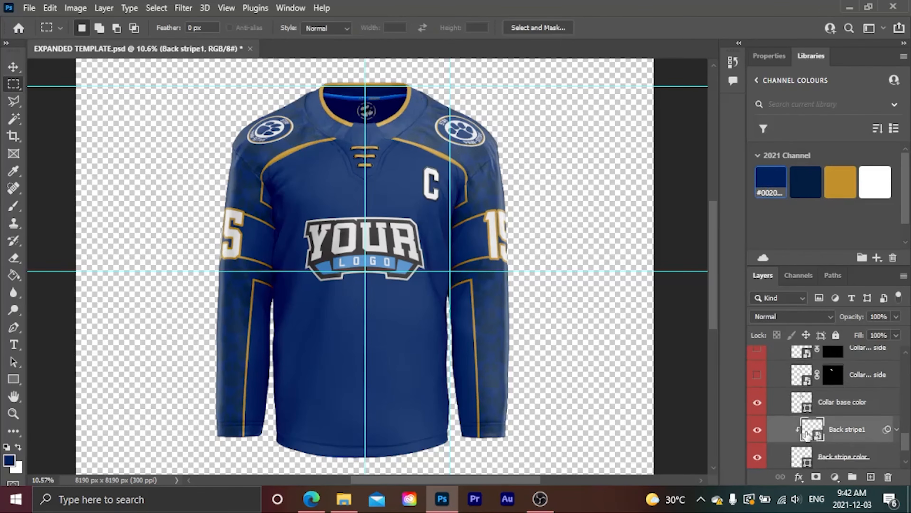
double_click(807, 435)
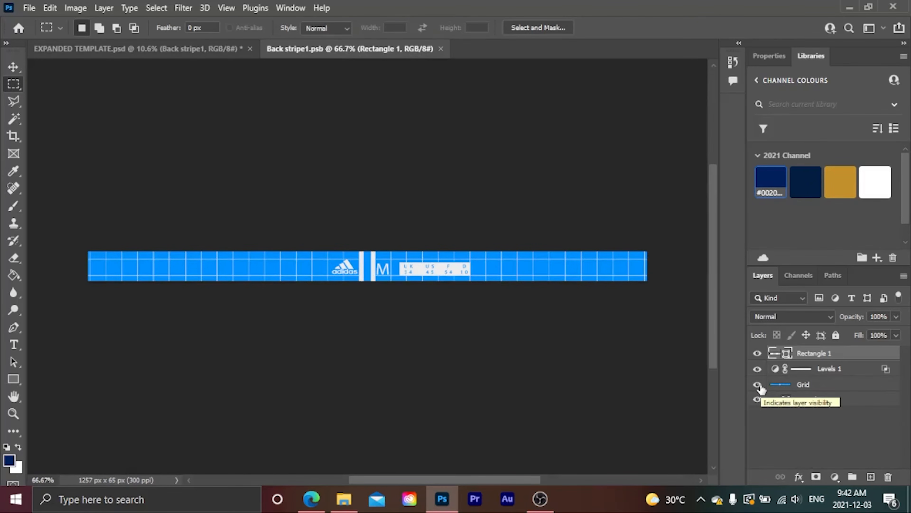
left_click(757, 353)
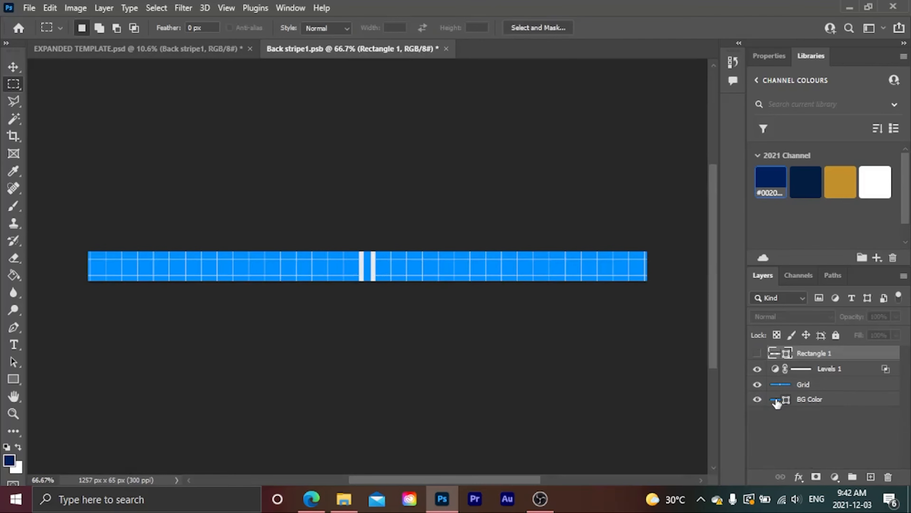
Set the back stripe's BG Color layer to black, hex 000000
left_click(777, 403)
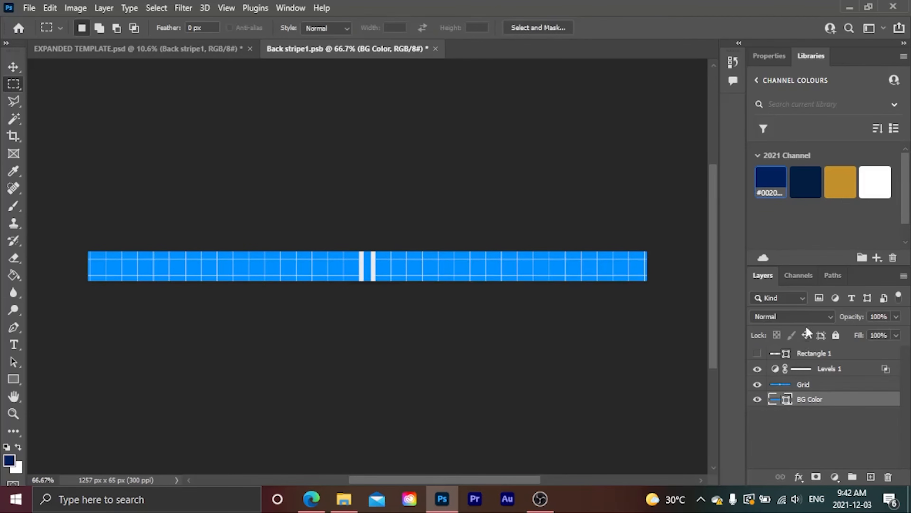
double_click(777, 401)
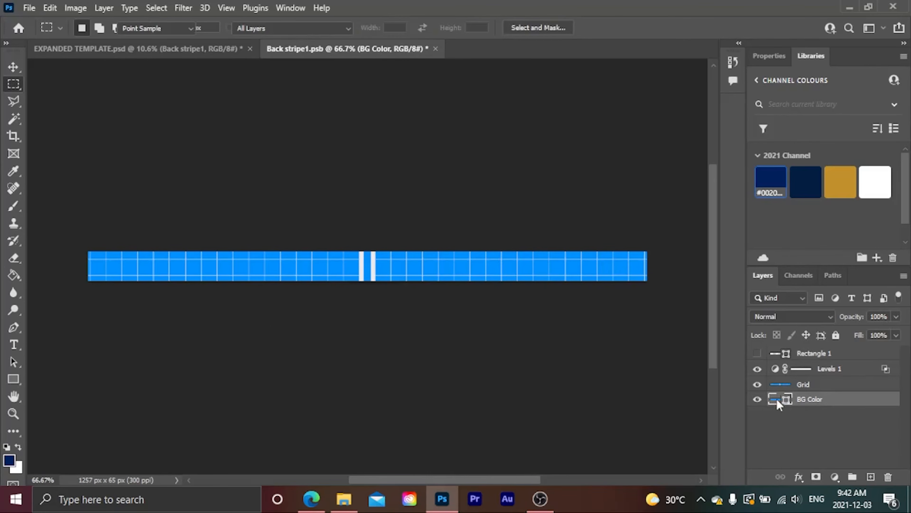
type("000000")
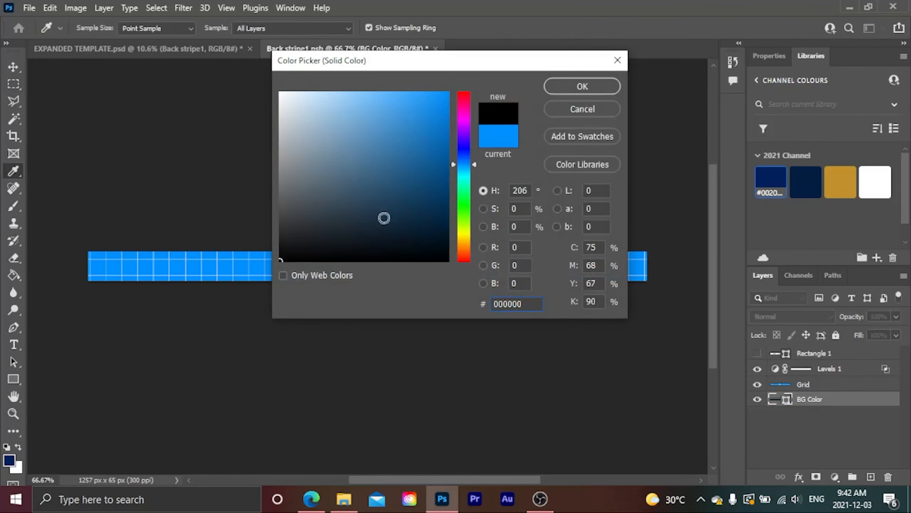
left_click(554, 85)
Add the text "COLE PAW DESIGN 2021" above the Grid layer in Prohibition Regular at 20 pt
left_click(835, 386)
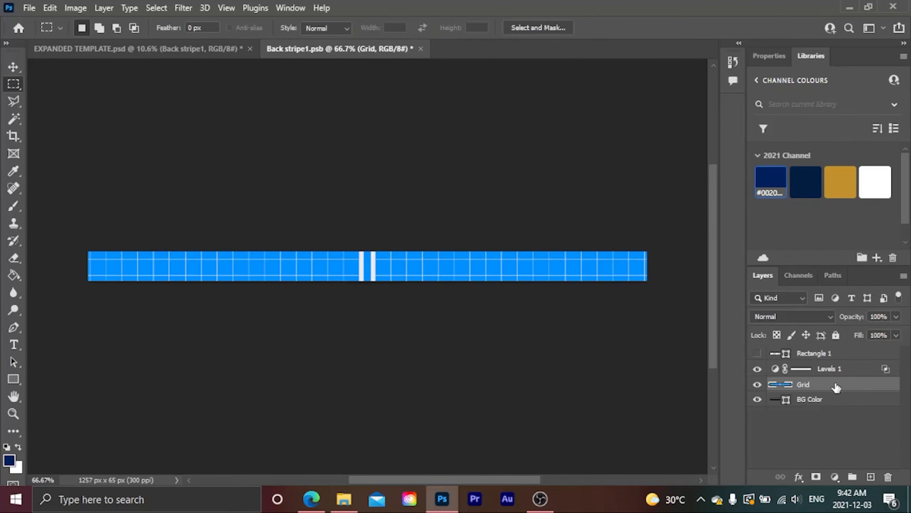
key("t")
left_click(264, 271)
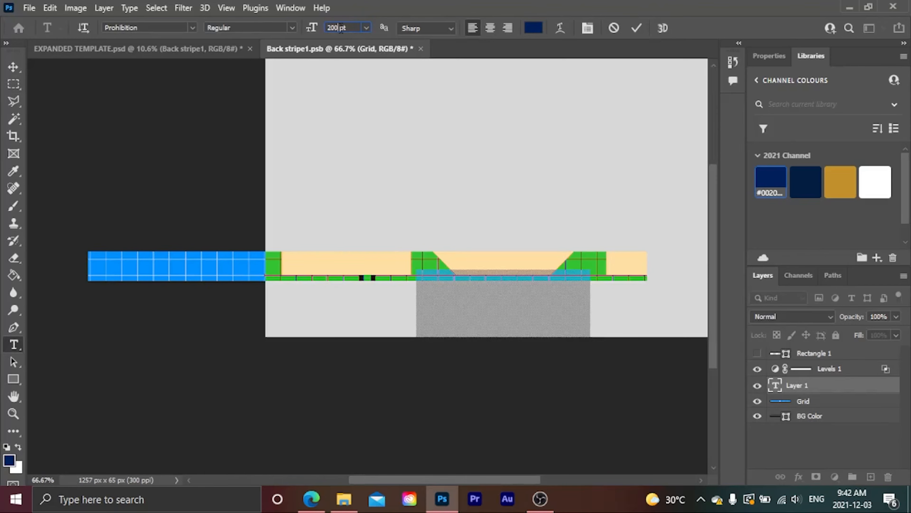
key("Return")
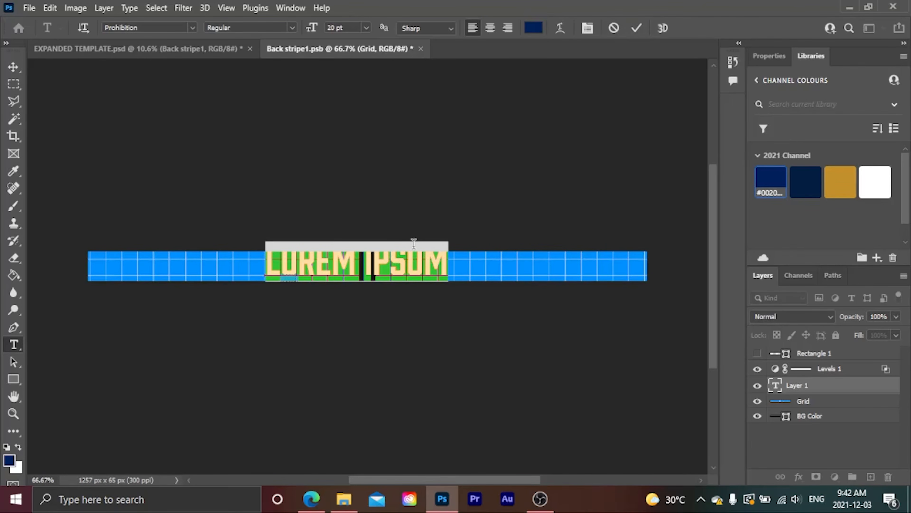
type("COLE")
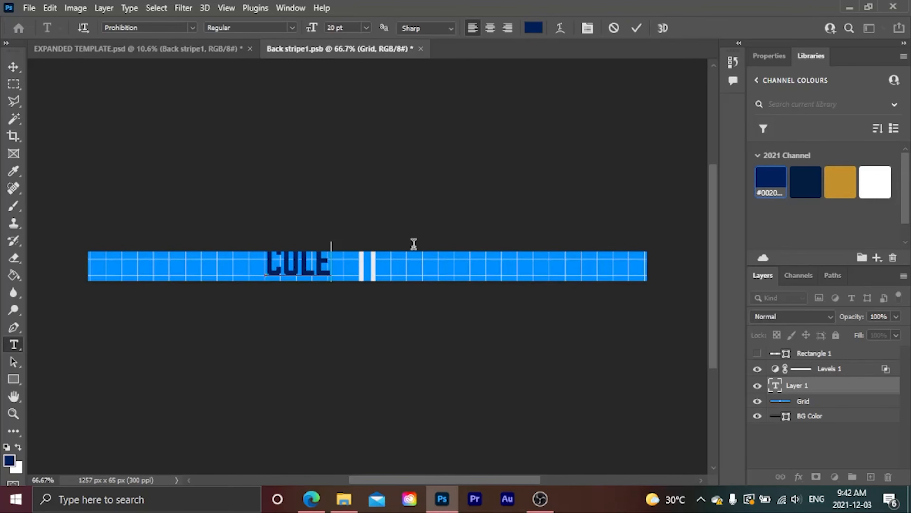
type(" PAW")
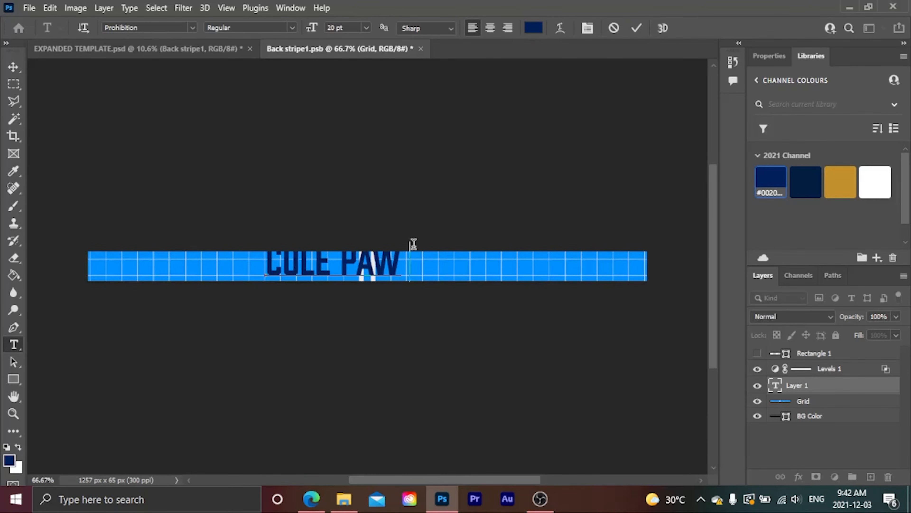
type(" DESIGN")
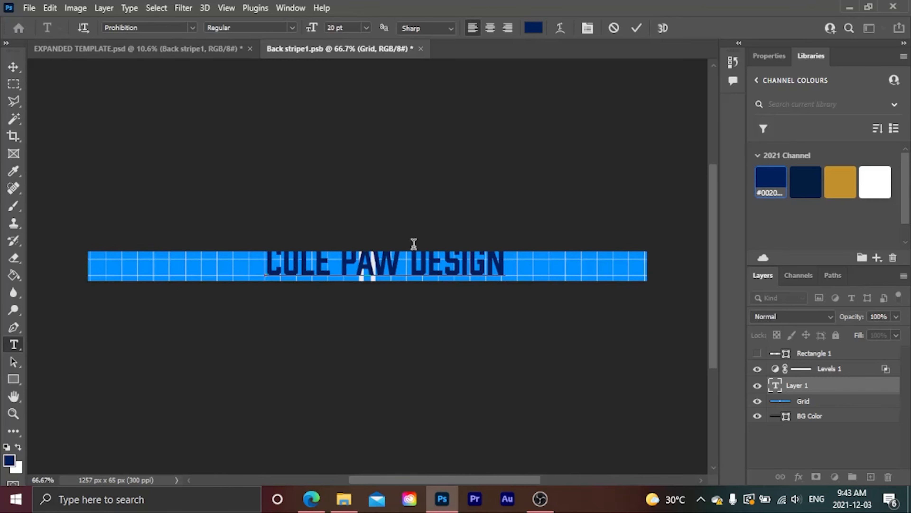
type(" 2021")
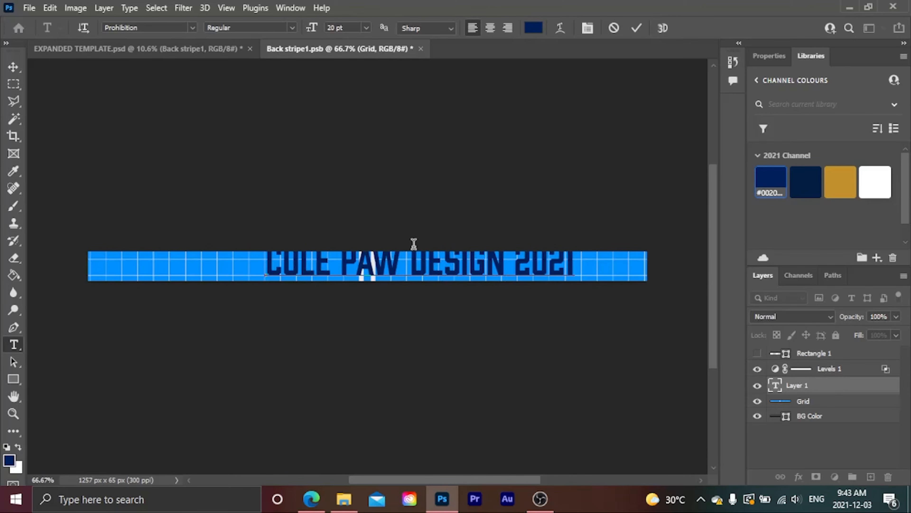
left_click(637, 28)
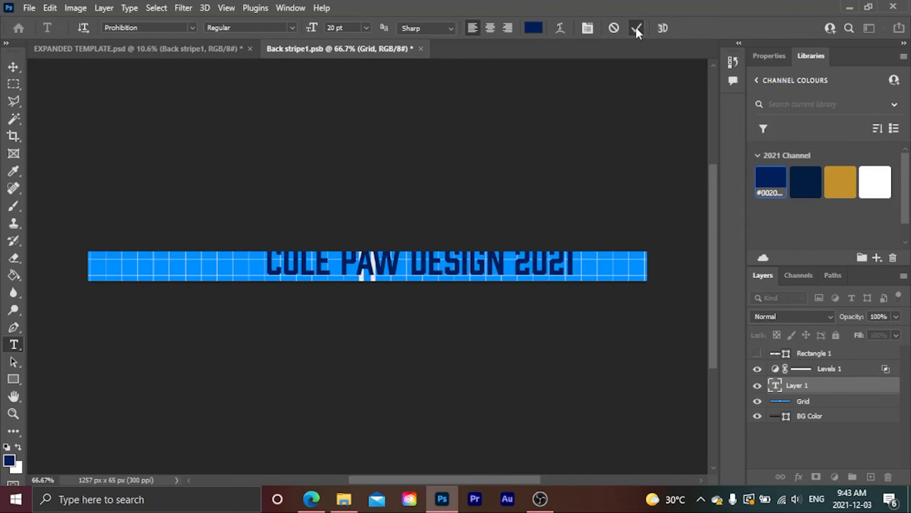
Recolour the stripe text with the library gold and rasterize its layer
left_click(837, 183)
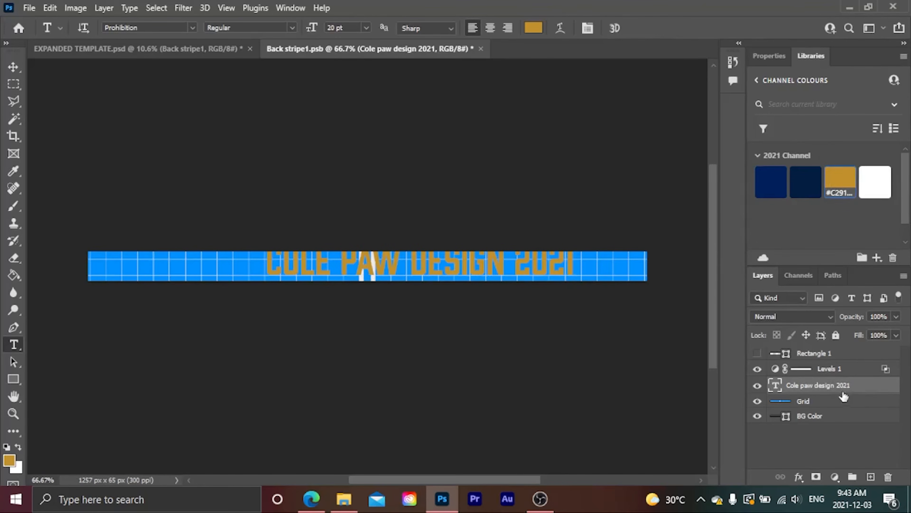
right_click(836, 386)
left_click(723, 237)
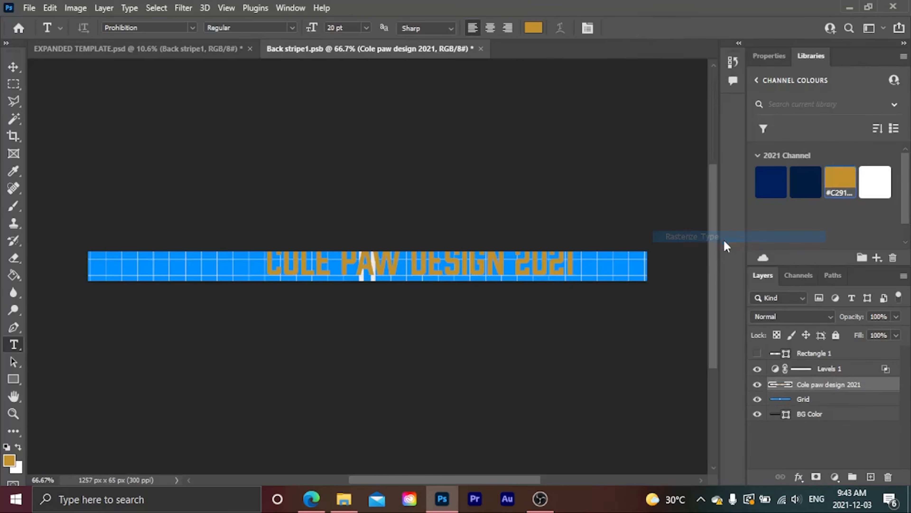
Scale the rasterized text to about 79% centred on the stripe, and set the foreground colour to the library white
key("ctrl+t")
left_click_drag(437, 260, 401, 265)
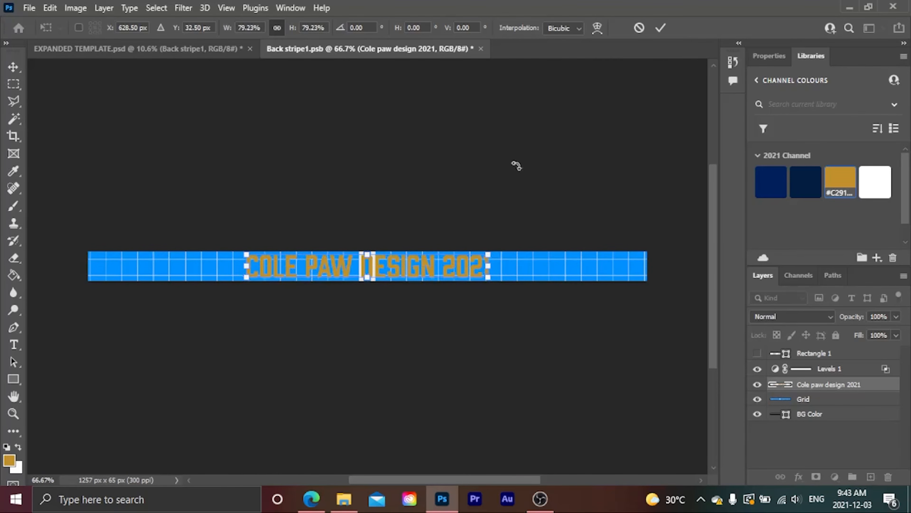
left_click(659, 28)
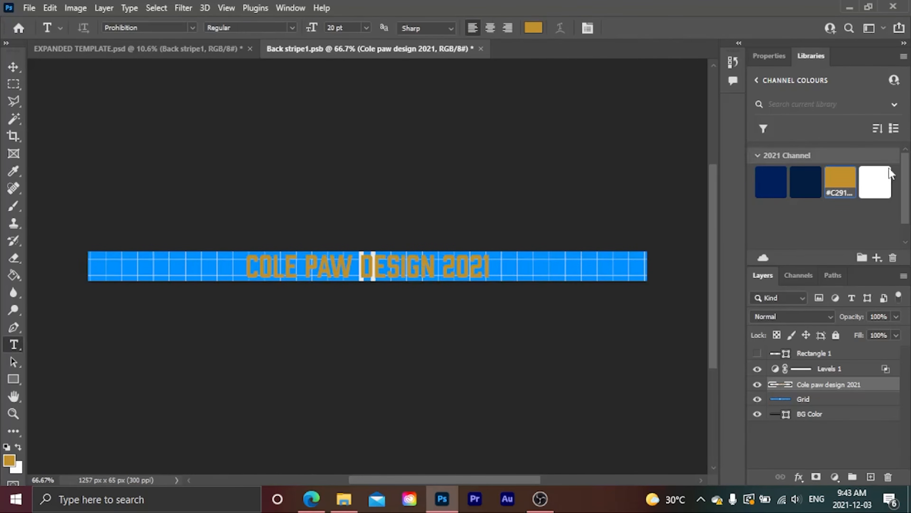
left_click(875, 181)
Try a 10 px white outside stroke on the stripe text and undo it
left_click(49, 8)
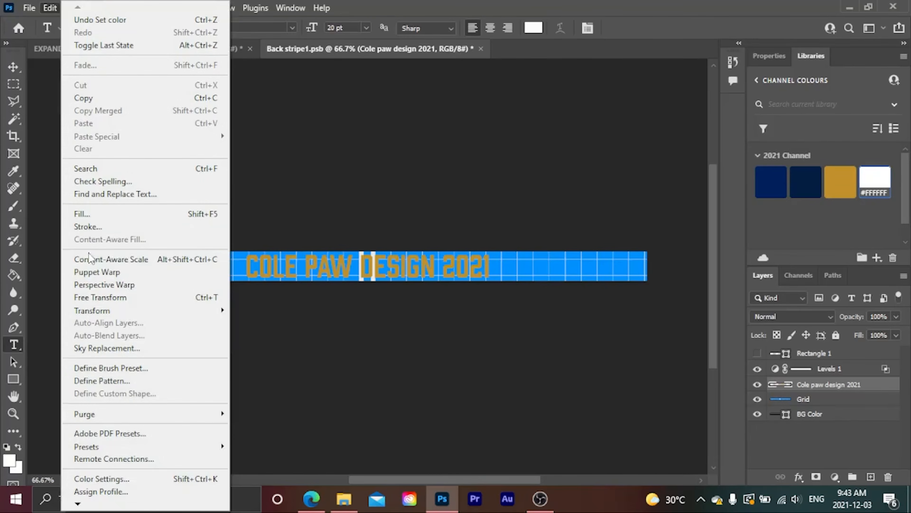
left_click(96, 226)
type("10")
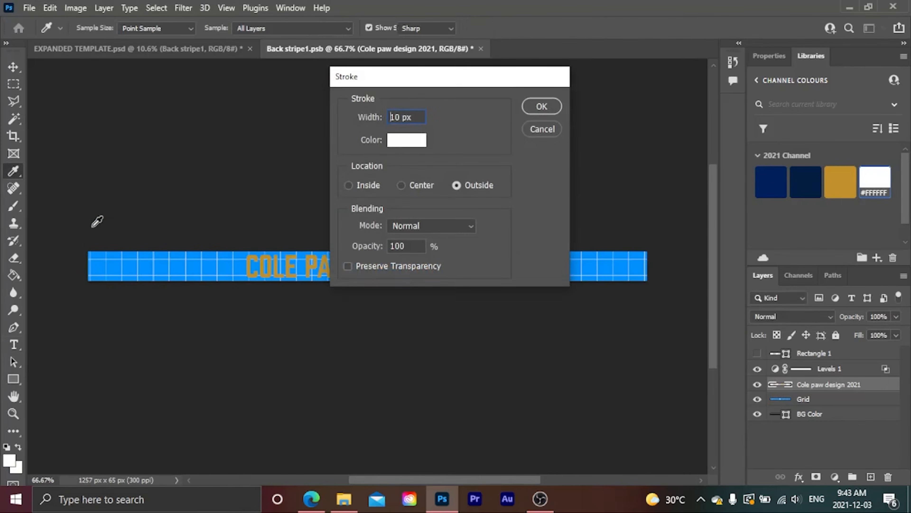
key("Return")
key("ctrl+z")
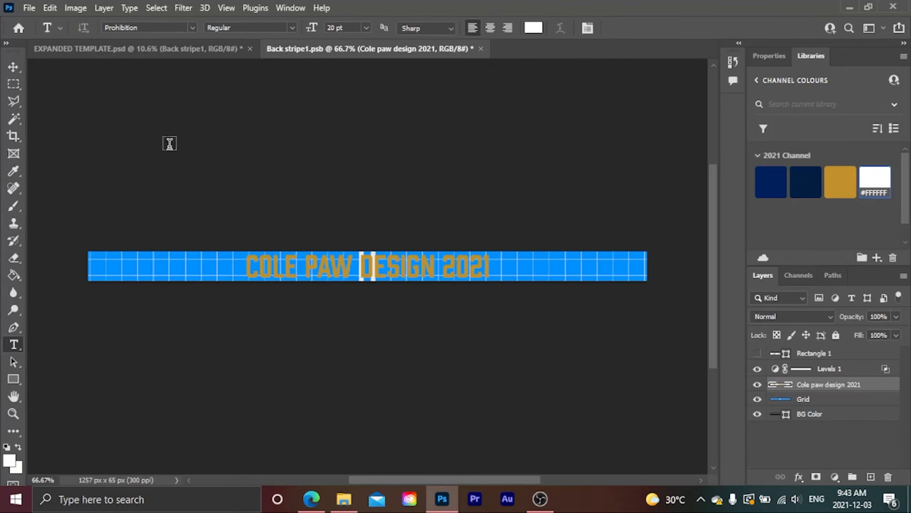
Try a thinner 5 px white outside stroke on the stripe text and undo it
left_click(57, 8)
left_click(96, 226)
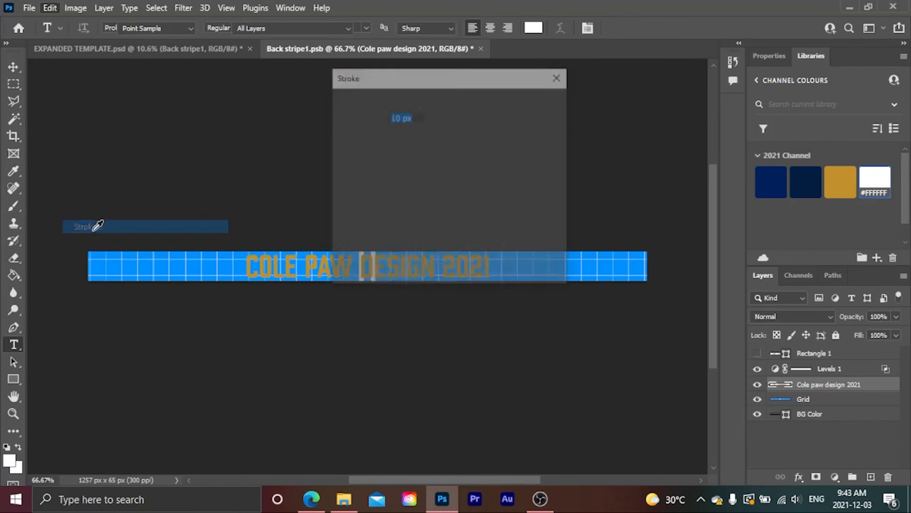
type("5")
key("Return")
key("t")
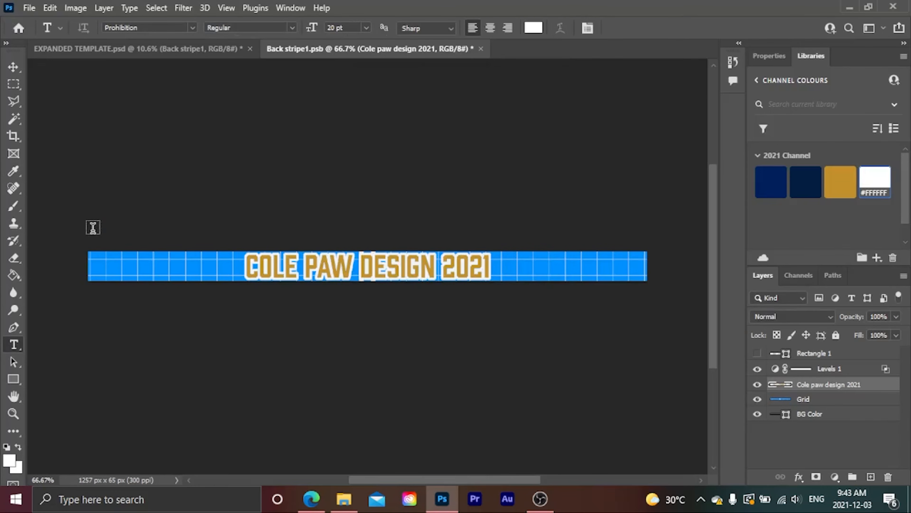
key("ctrl+z")
Apply a 3 px white outside stroke to the stripe text
left_click(50, 8)
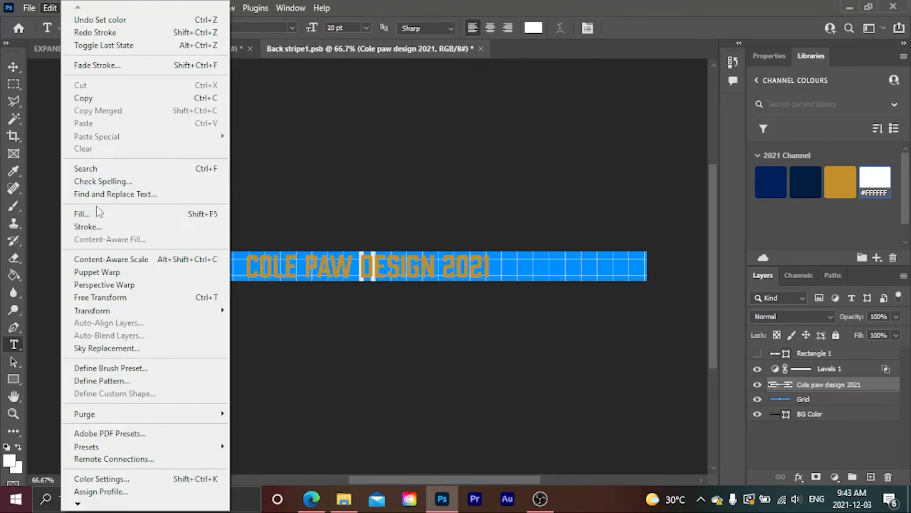
left_click(98, 227)
type("3")
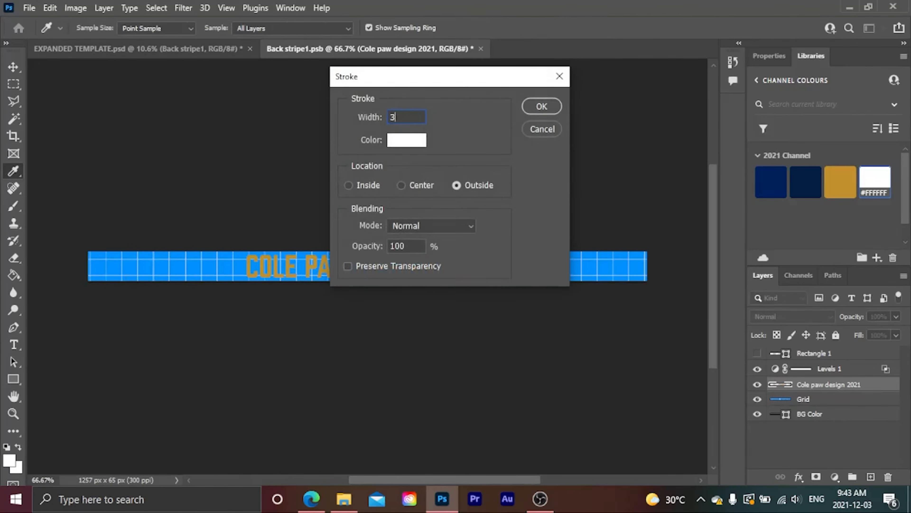
key("Return")
key("t")
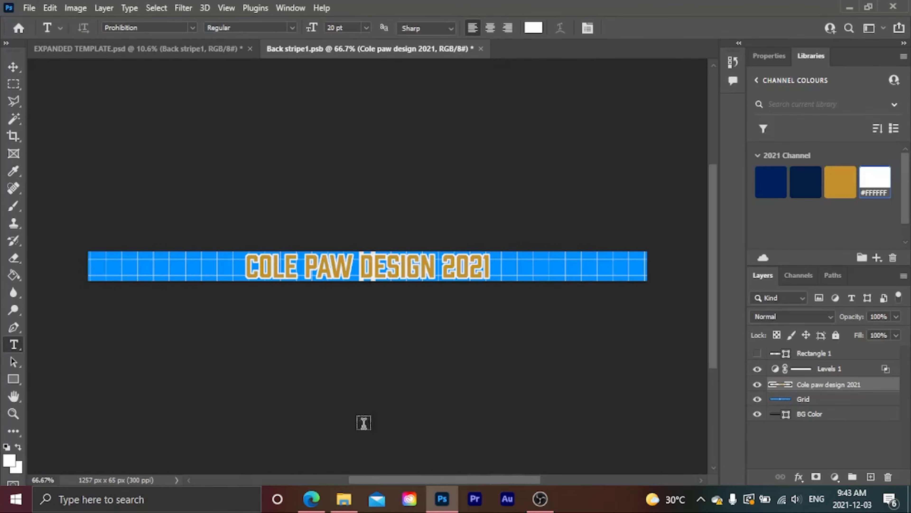
Hide the stripe's Grid layer, save the Back stripe1 smart object and return to EXPANDED TEMPLATE.psd
left_click(757, 399)
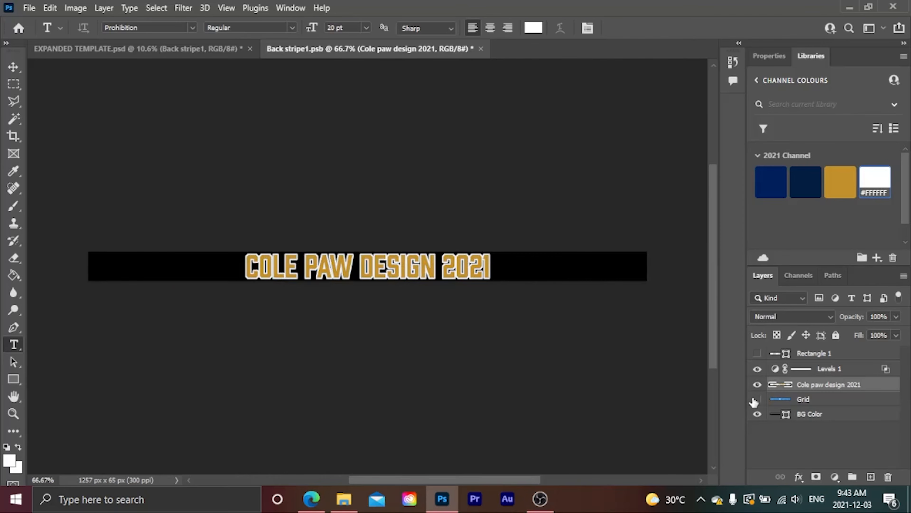
key("ctrl+s")
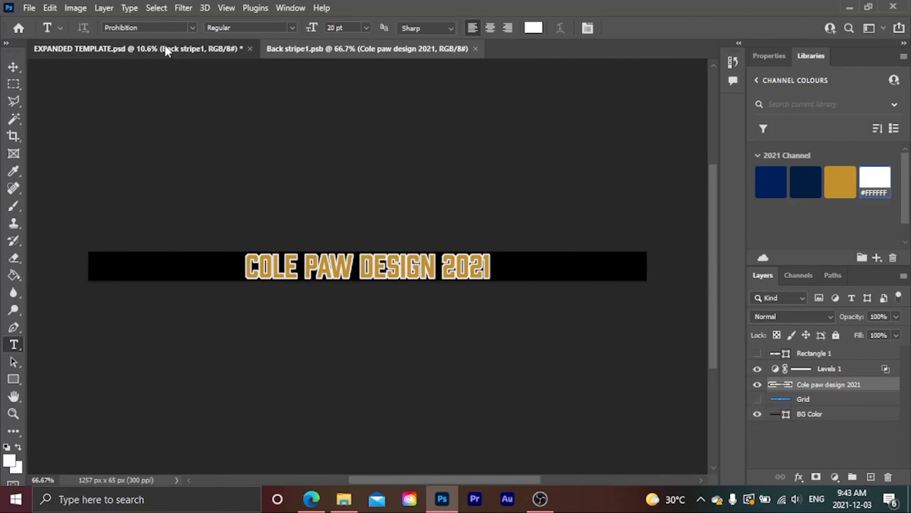
left_click(165, 50)
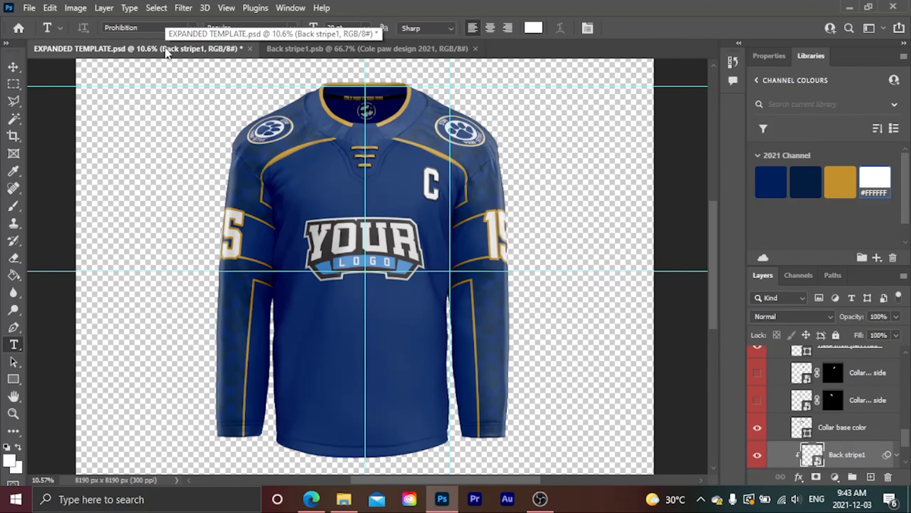
Collapse the Main Collar group and open the Base Shirt design smart object above Main Jersey Effects
scroll(789, 429, "up", 5)
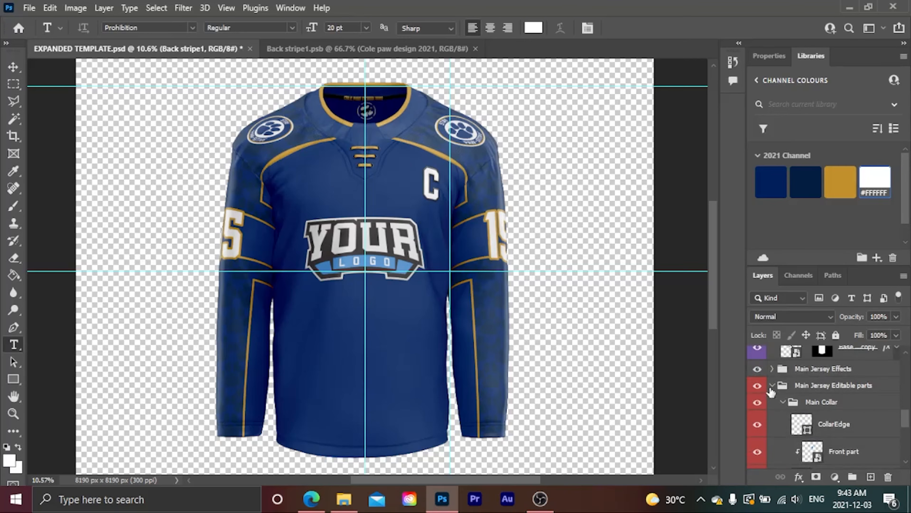
left_click(782, 406)
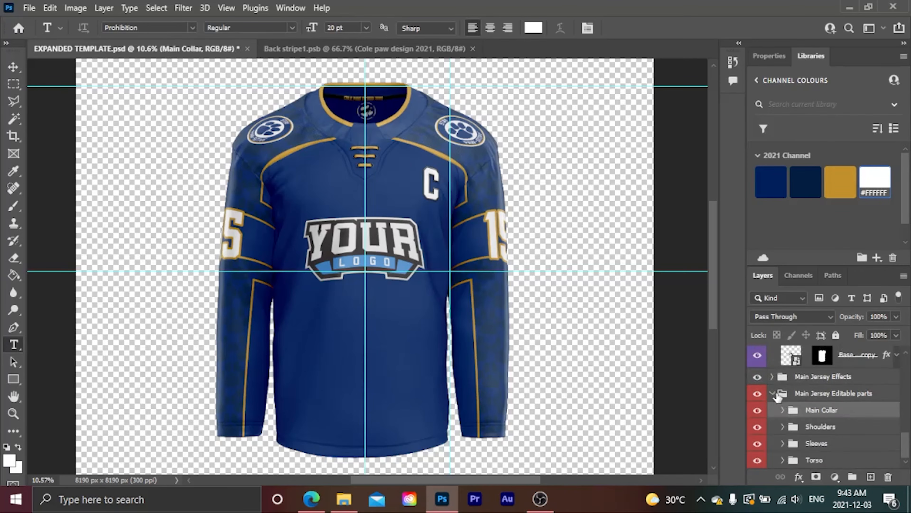
scroll(784, 423, "up", 2)
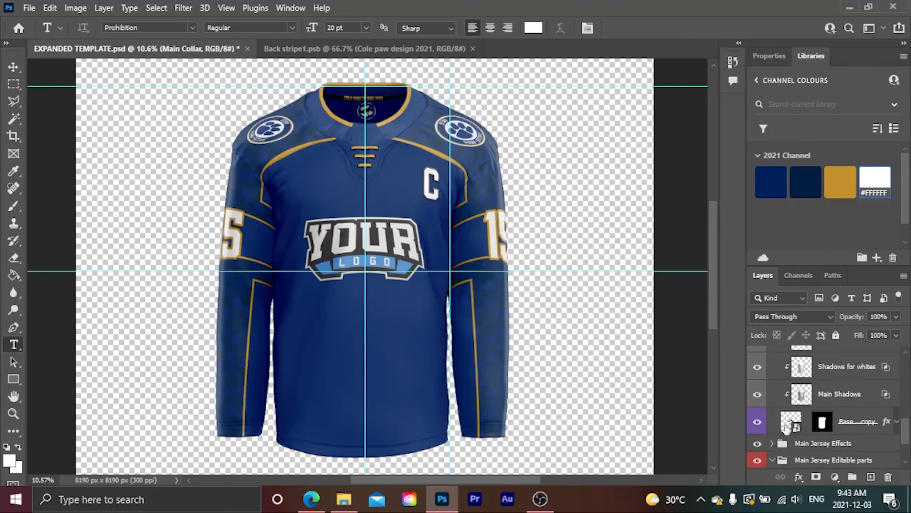
double_click(786, 423)
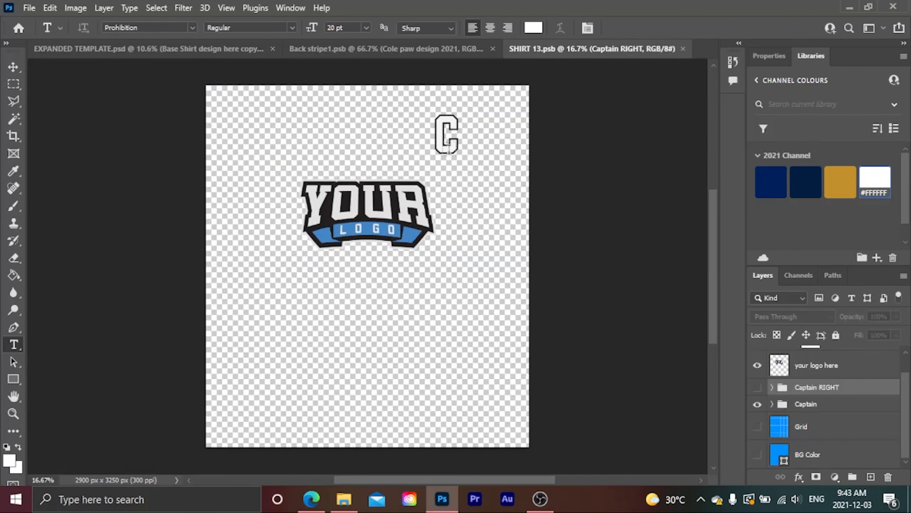
Show the shirt design's Grid layer, and toggle the Captain group off and back on
left_click(757, 406)
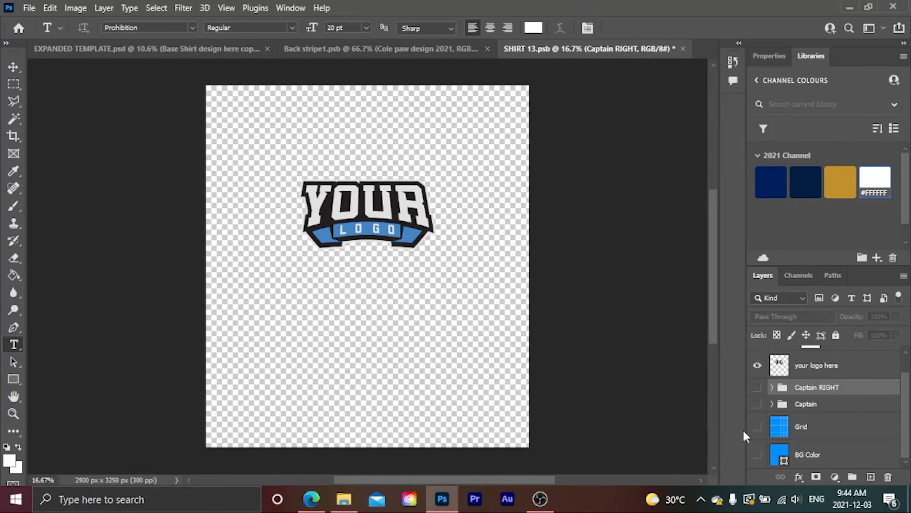
left_click(757, 427)
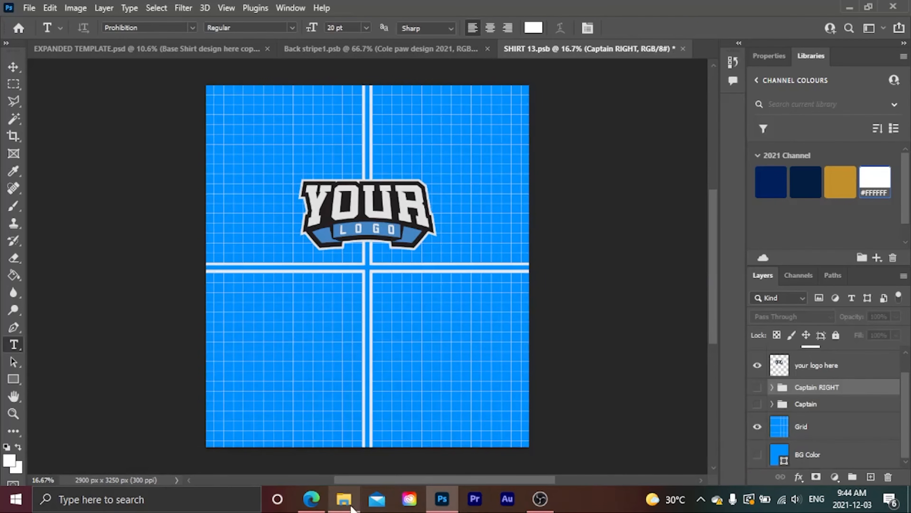
left_click(757, 406)
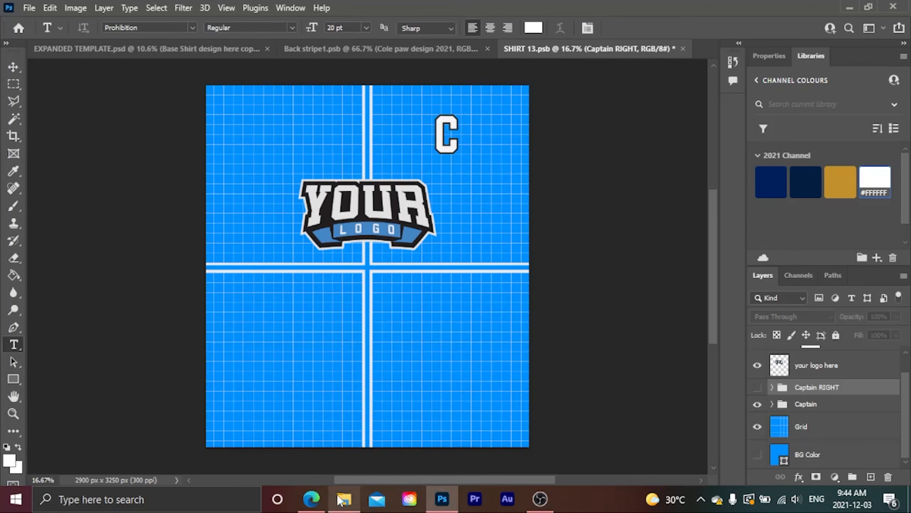
Place the CPAW JERSEY LOGO image in the shirt design and enlarge it to about 143% over the chest area
left_click(344, 499)
left_click_drag(478, 388, 291, 339)
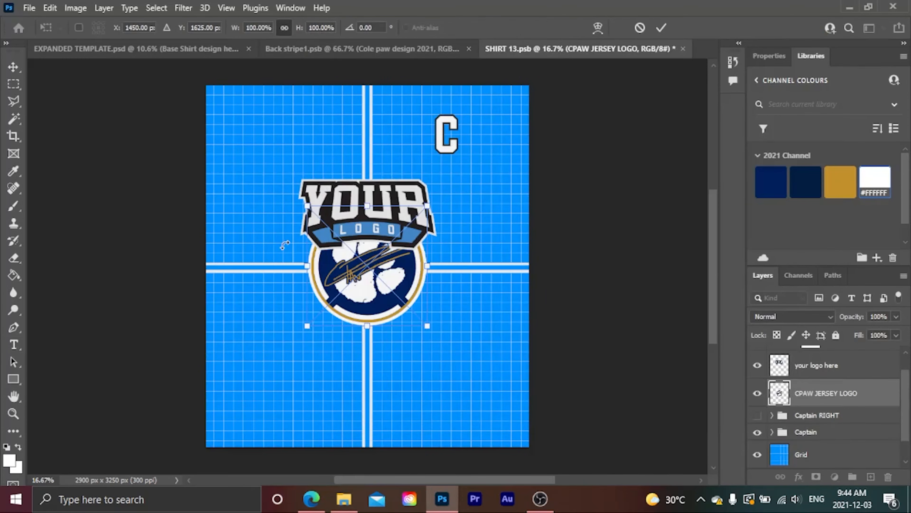
left_click_drag(368, 201, 375, 153)
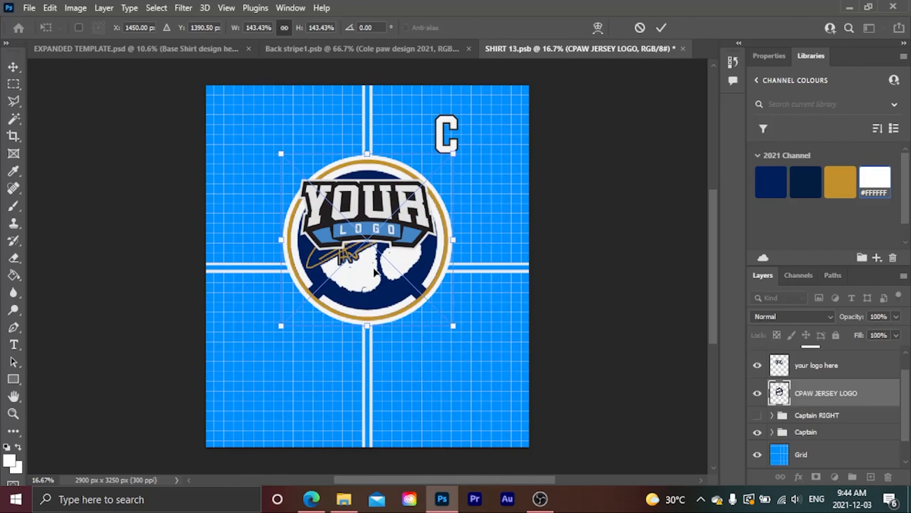
left_click(662, 27)
Rasterize the CPAW JERSEY LOGO layer and stack it above the "your logo here" layer, hiding that placeholder
right_click(826, 399)
left_click(703, 280)
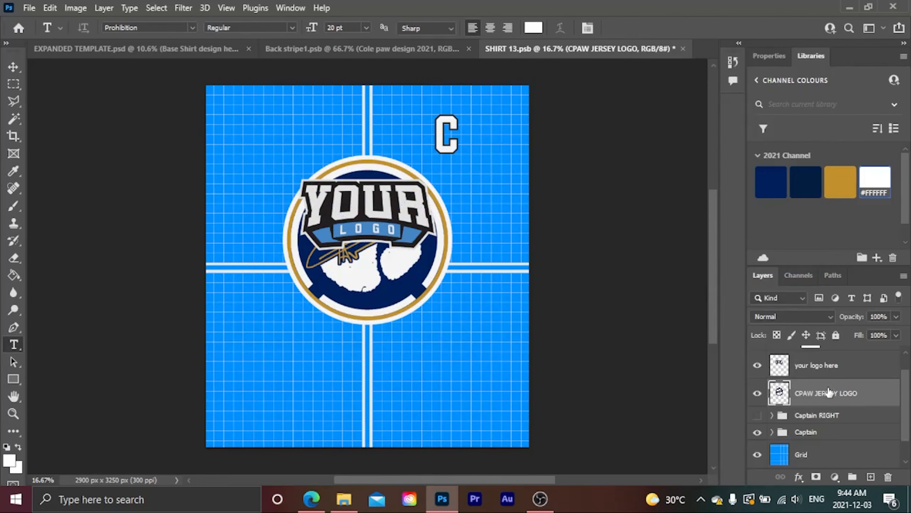
left_click(755, 395)
left_click(756, 395)
Scale the paw logo down to about 83%, keeping it centred on the vertical grid line
scroll(446, 264, "up", 2)
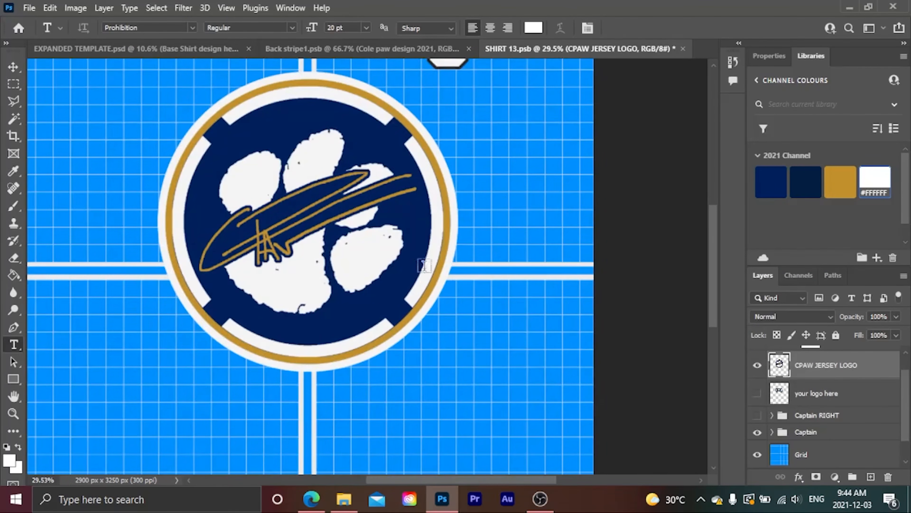
scroll(280, 258, "up", 1)
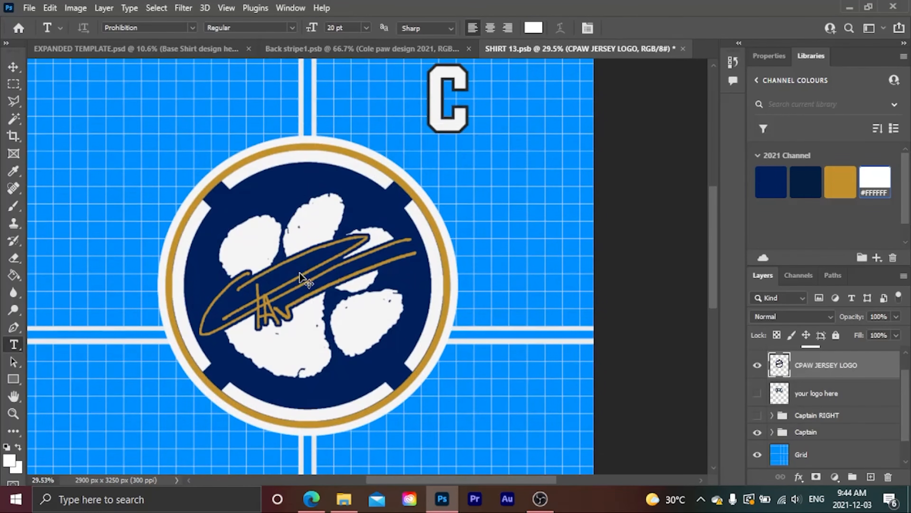
key("ctrl+t")
left_click_drag(309, 135, 311, 127)
scroll(325, 372, "down", 3)
left_click_drag(308, 382, 301, 326)
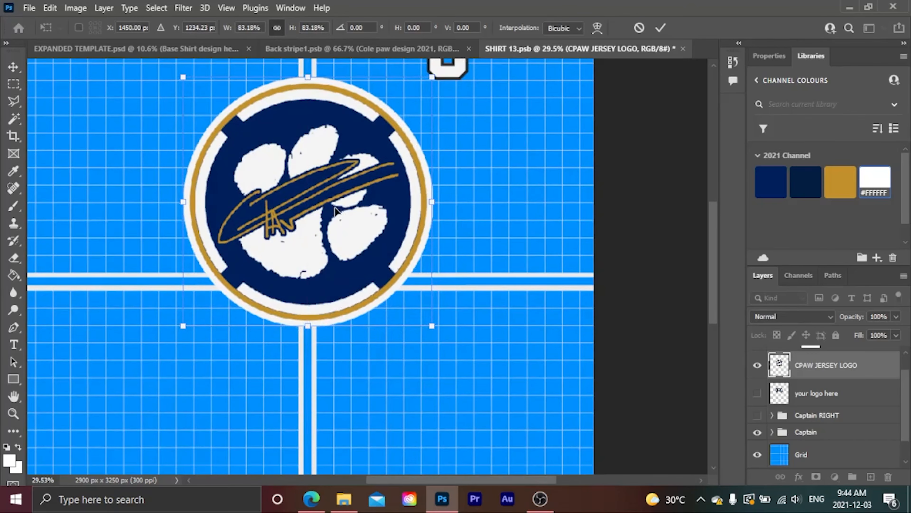
scroll(335, 212, "up", 3)
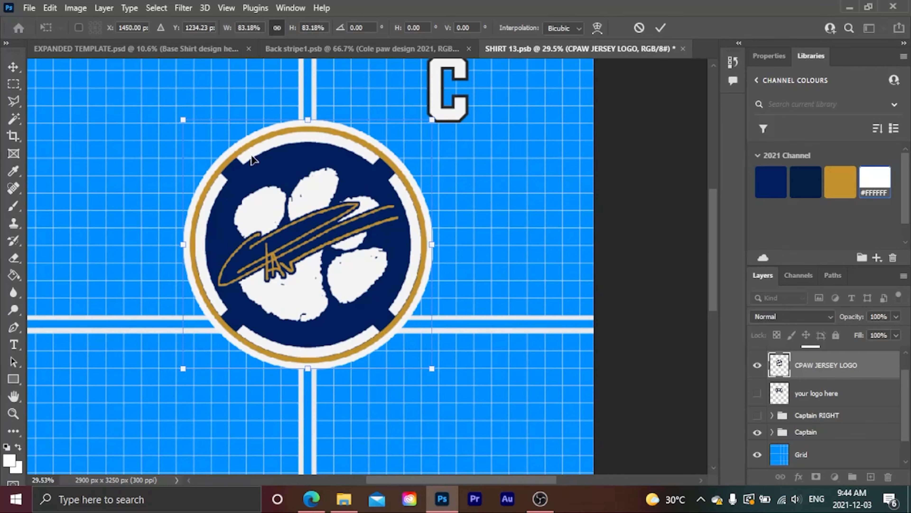
left_click(661, 29)
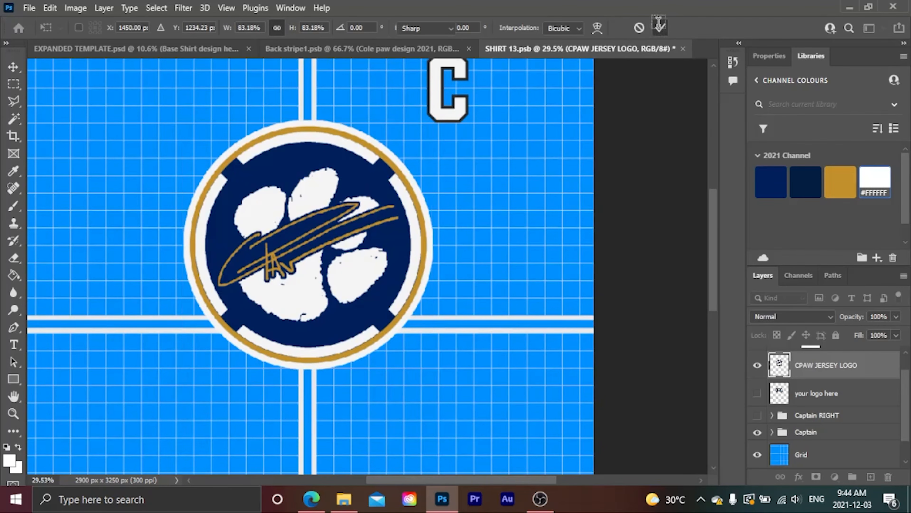
Hide the Captain group and Grid layer, save SHIRT 13.psb, and return to EXPANDED TEMPLATE.psd with Back stripe1 closed
left_click(758, 432)
left_click(757, 455)
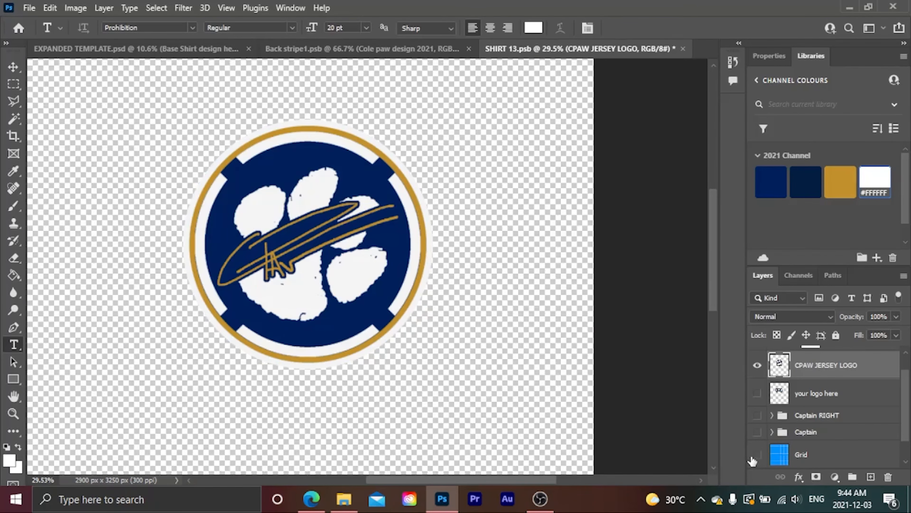
key("ctrl+s")
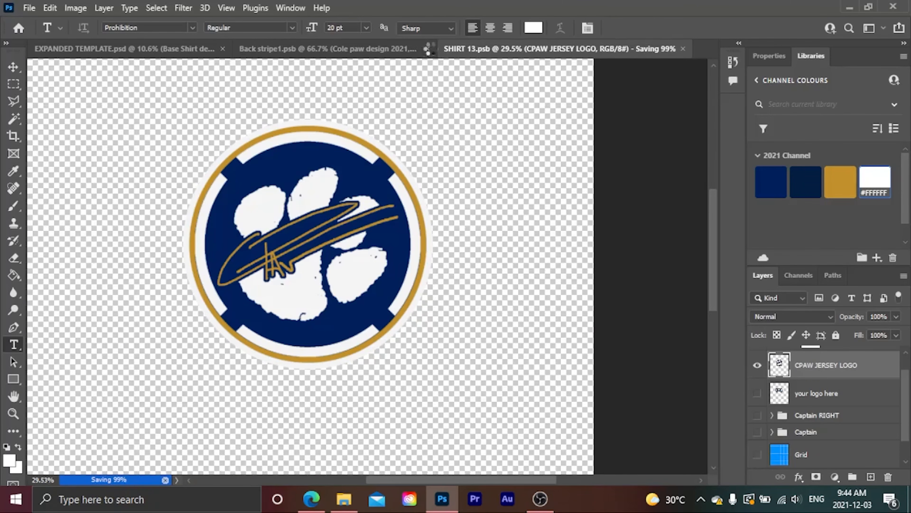
left_click(475, 49)
left_click(184, 50)
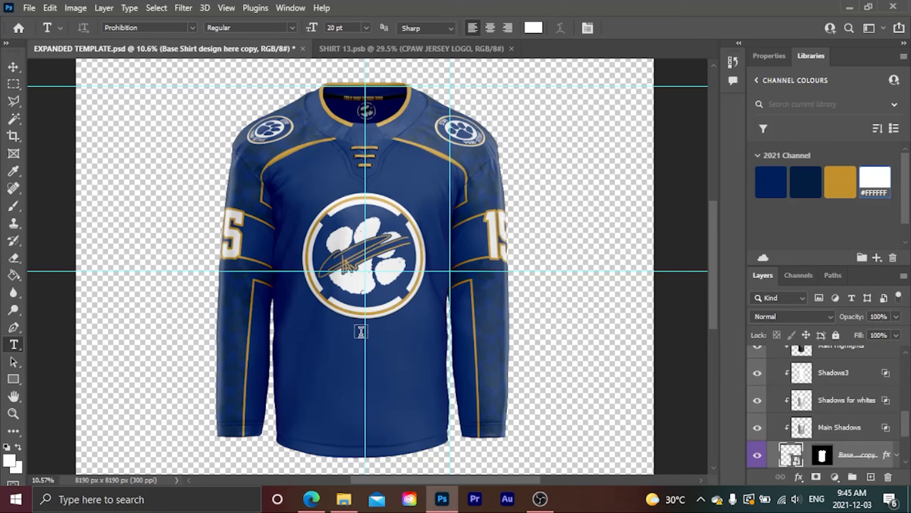
Return to SHIRT 13.psb, show the Grid layer and enlarge the paw logo downward to about 114%
left_click(402, 50)
left_click(758, 449)
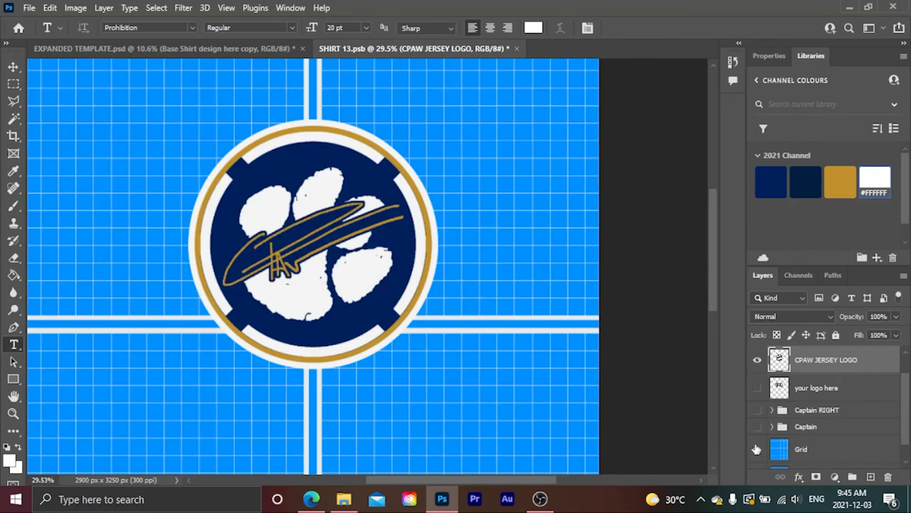
key("ctrl+t")
left_click_drag(314, 369, 316, 403)
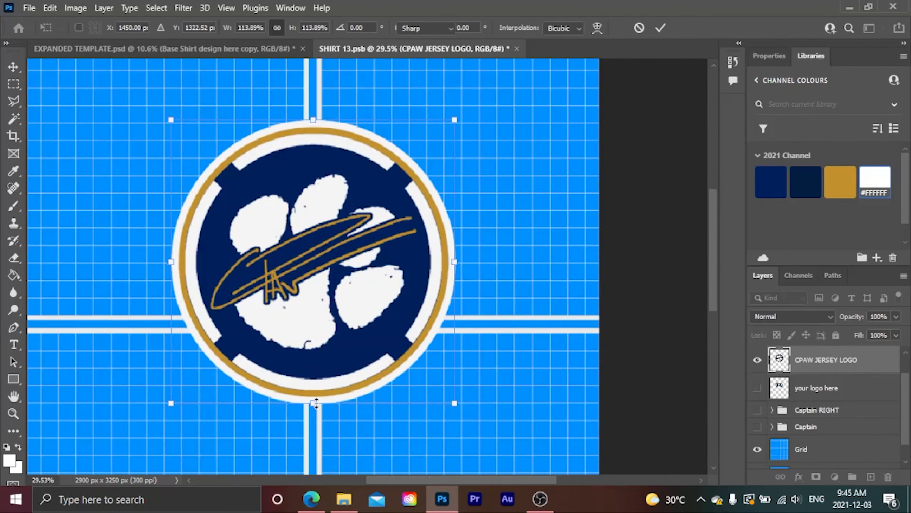
key("Return")
key("t")
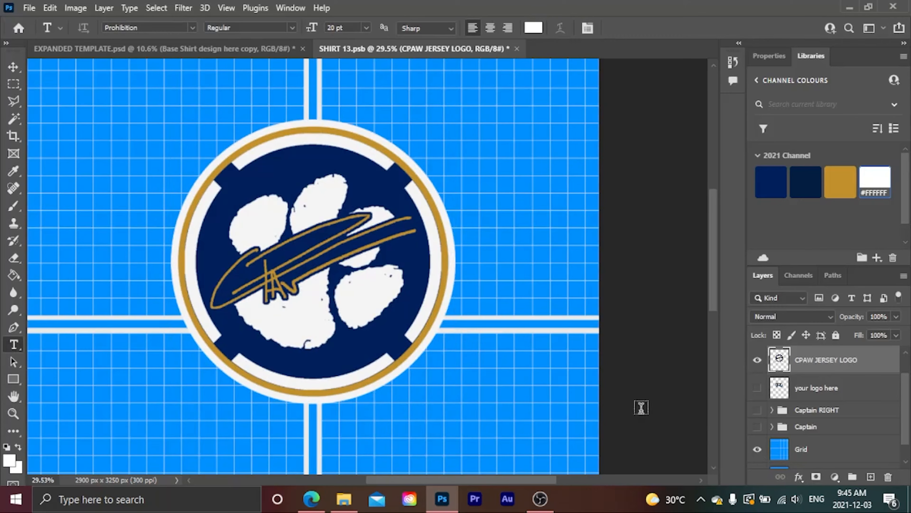
Hide the Grid layer, save the shirt design and close SHIRT 13.psb to return to the jersey template
left_click(757, 449)
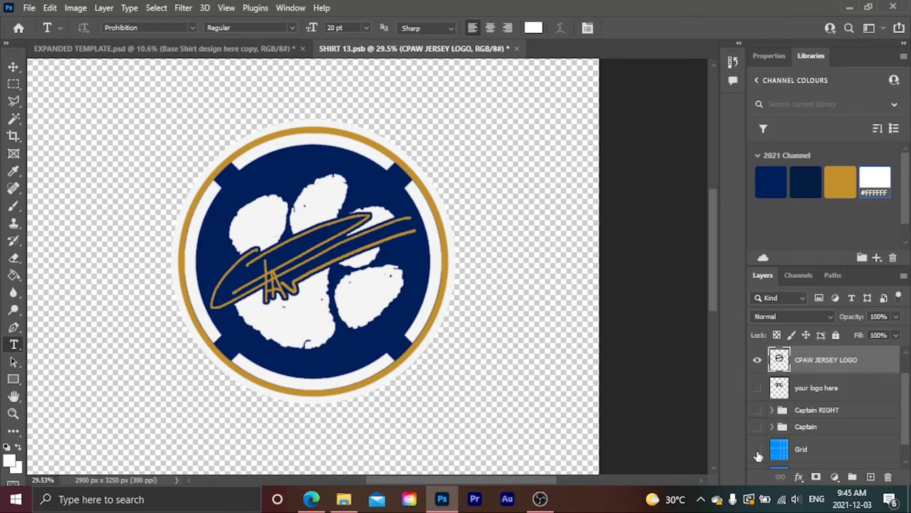
key("ctrl+s")
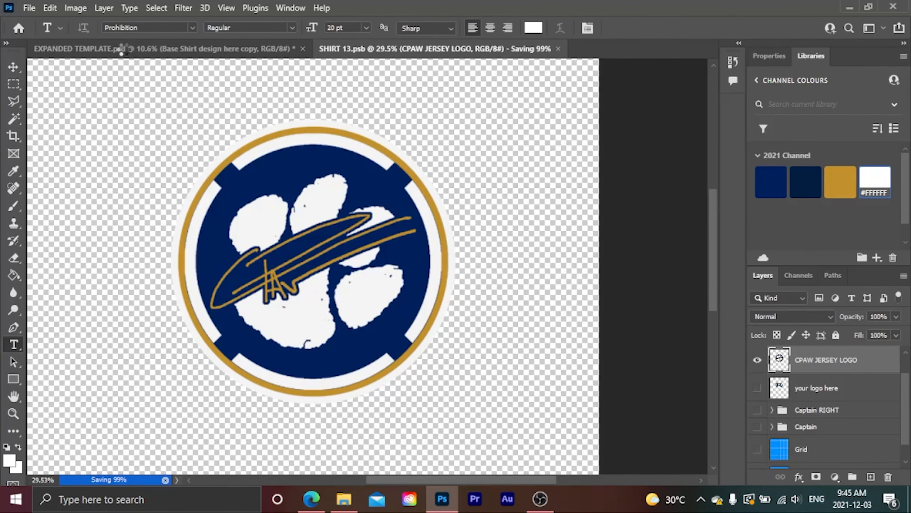
left_click(122, 49)
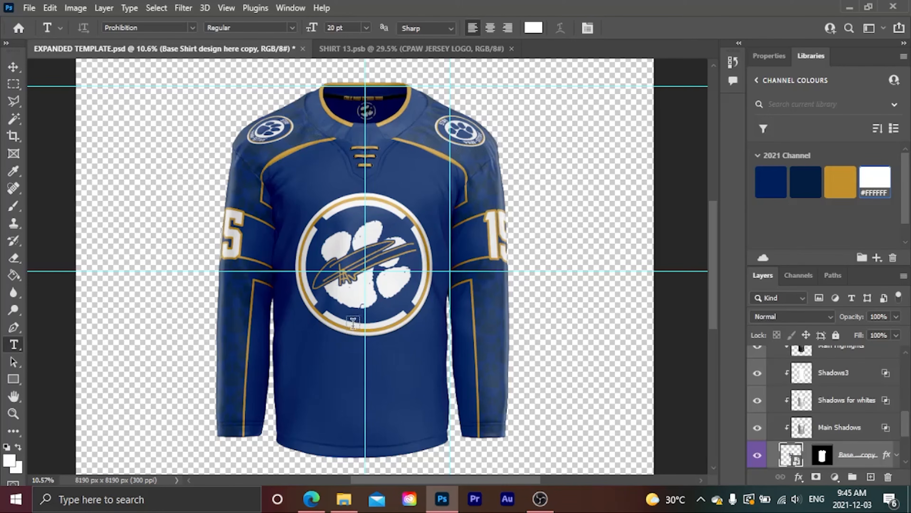
left_click(511, 49)
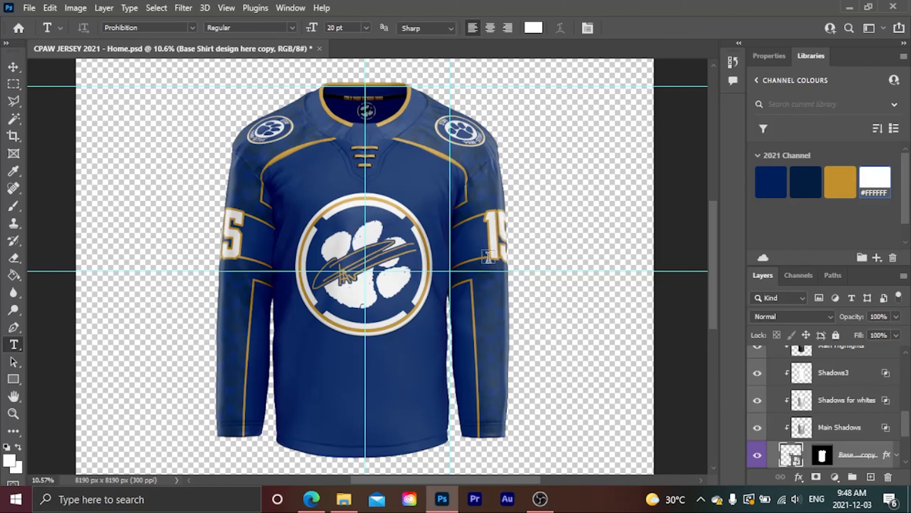
Expand the Torso group under Main Jersey Editable parts and open the NHL COLOR CODES library
scroll(799, 425, "down", 3)
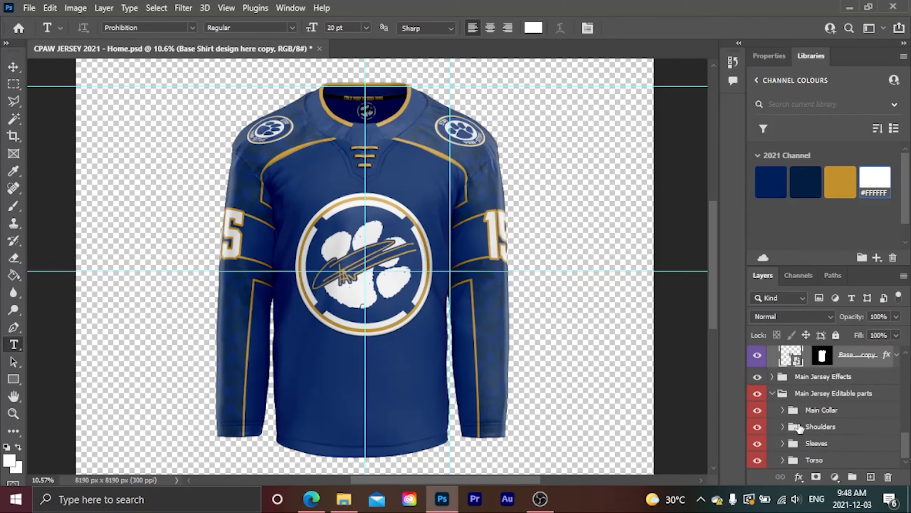
left_click(783, 459)
left_click(756, 85)
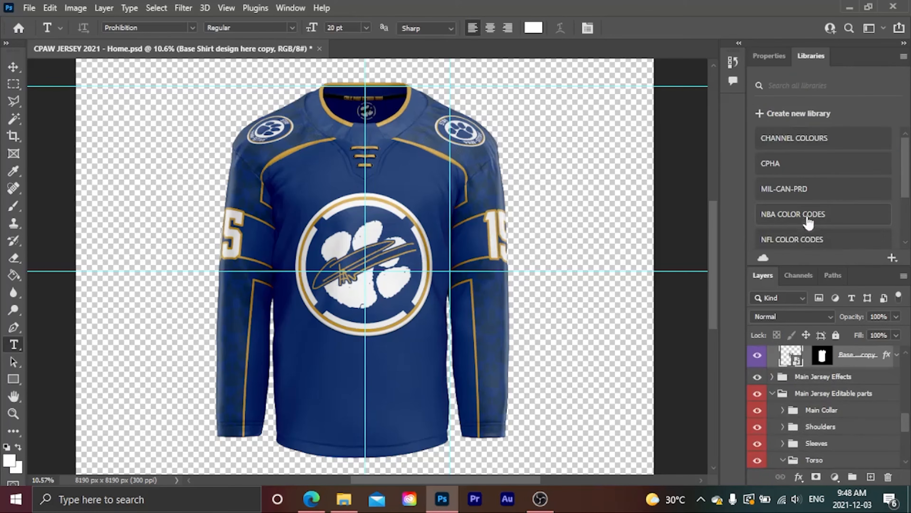
scroll(809, 231, "down", 2)
scroll(809, 232, "down", 1)
left_click(798, 193)
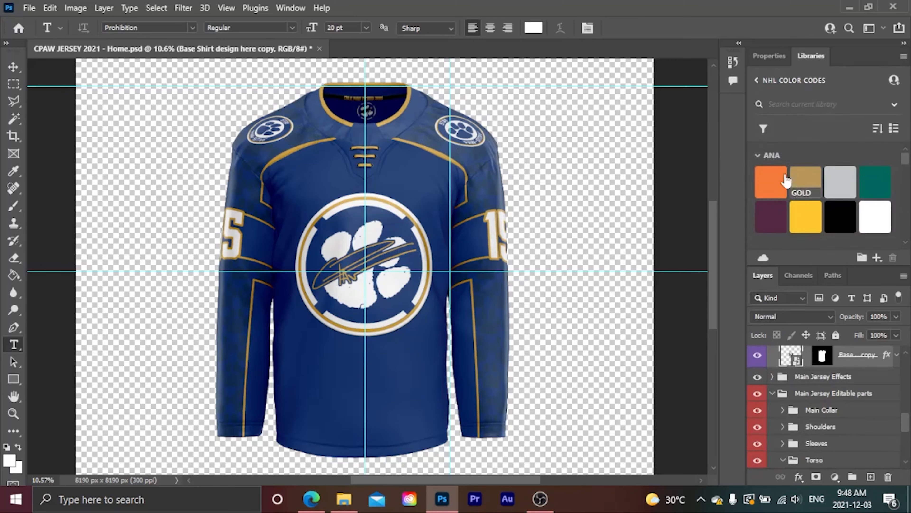
Pick the ice blue swatch from the SEA colour group as the foreground colour
left_click(764, 154)
scroll(777, 188, "down", 5)
scroll(777, 188, "down", 10)
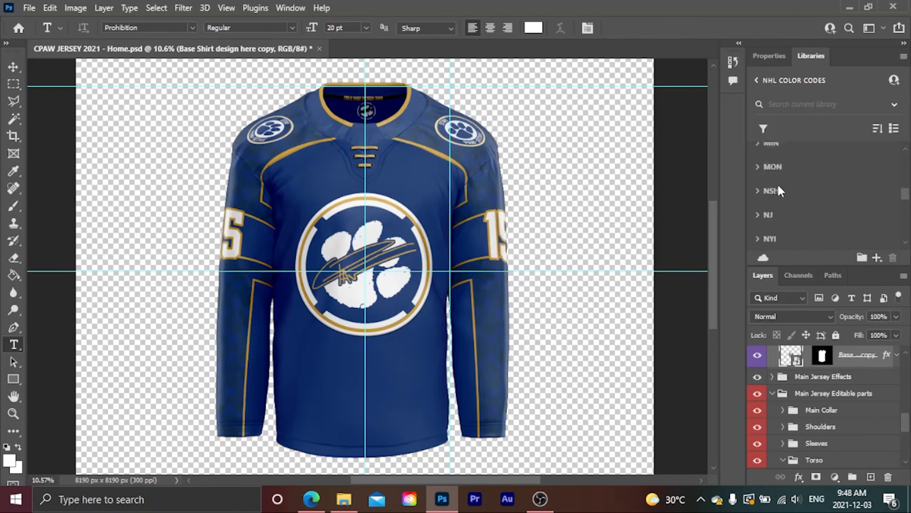
scroll(764, 187, "up", 5)
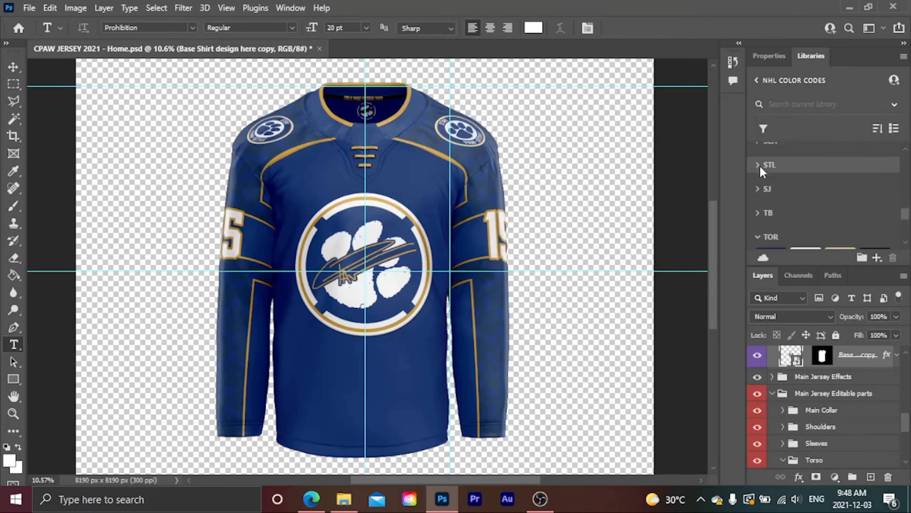
scroll(761, 164, "up", 1)
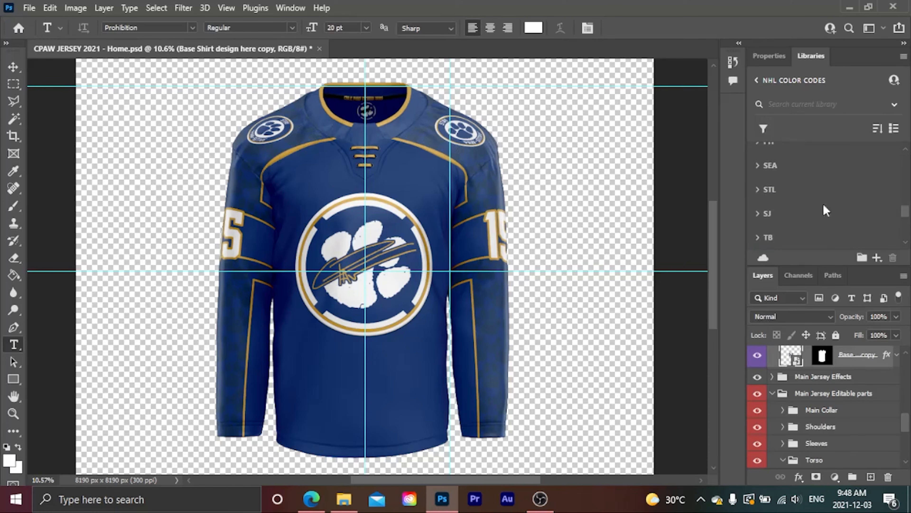
left_click(758, 165)
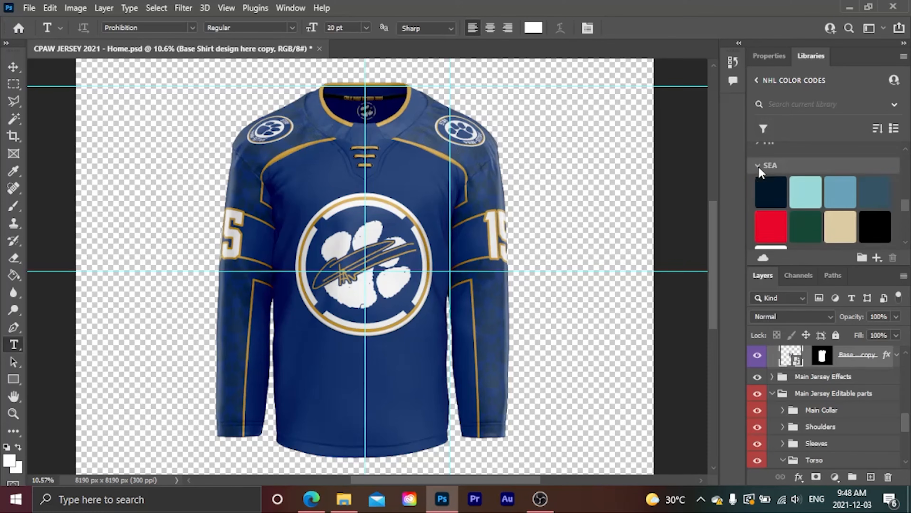
left_click(804, 193)
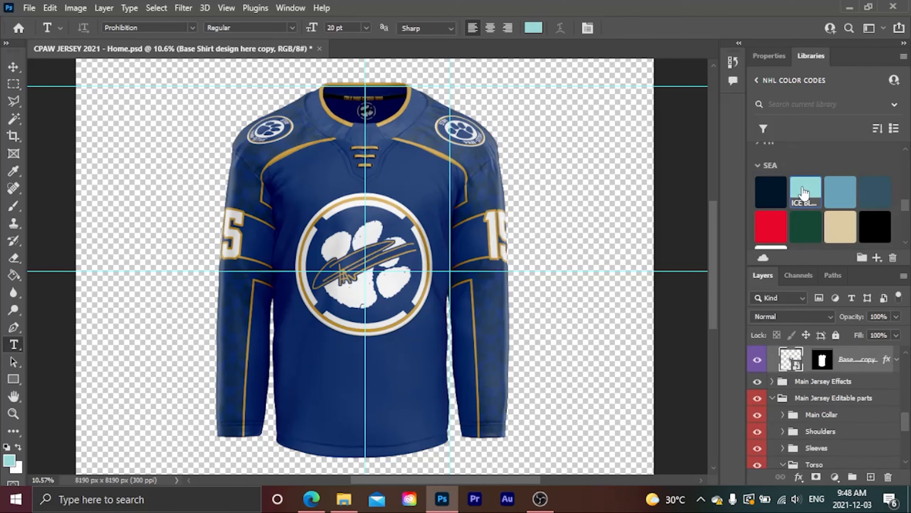
Add the ice blue foreground colour to the 2021 Channel group of the CHANNEL COLOURS library
left_click(754, 82)
left_click(772, 143)
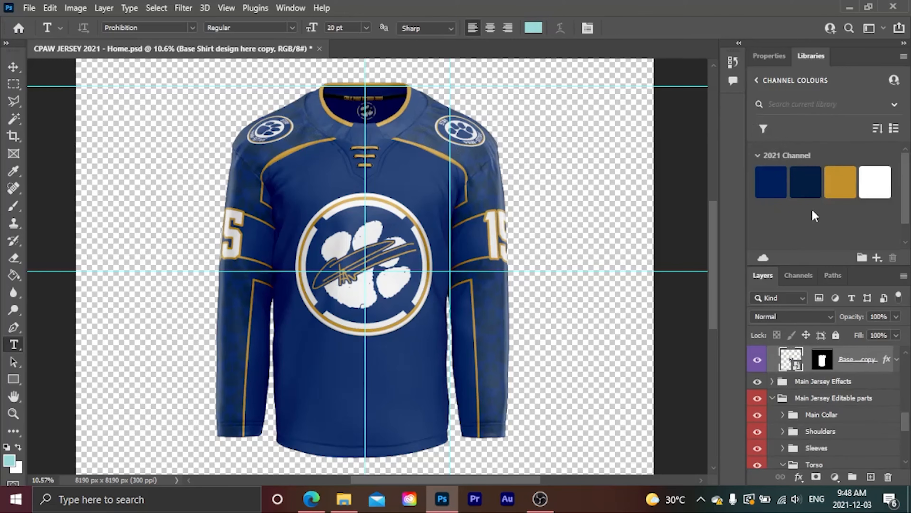
right_click(783, 155)
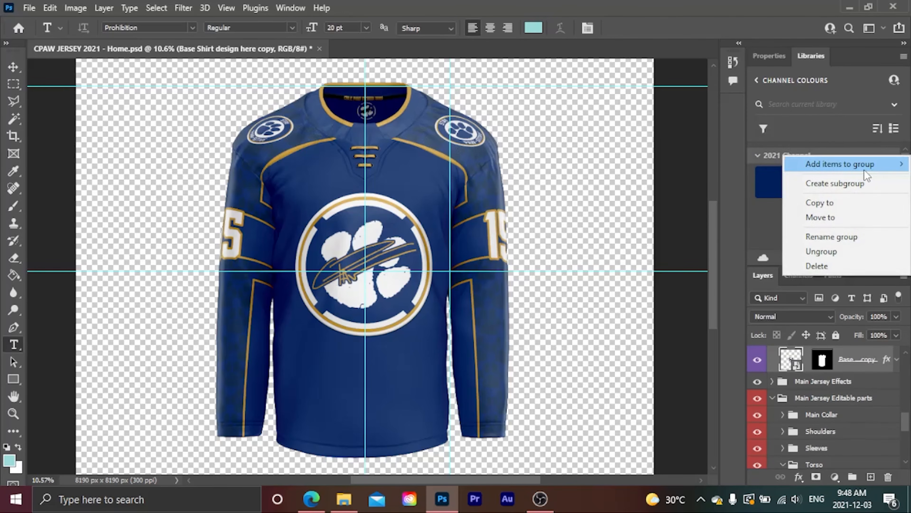
mouse_move(865, 169)
left_click(750, 182)
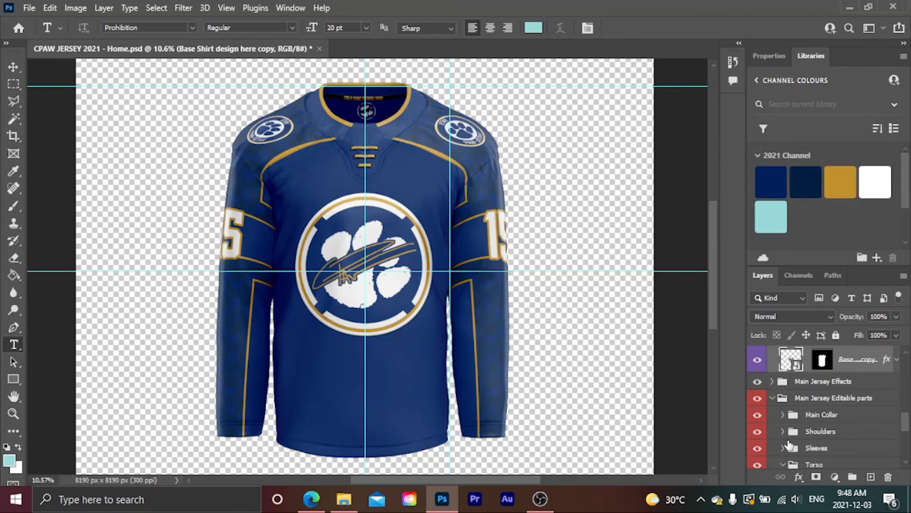
Open the Torso's Base Shirt design smart object, recolour its BG Color layer to #FFFFFF, then save and close it
scroll(786, 445, "down", 3)
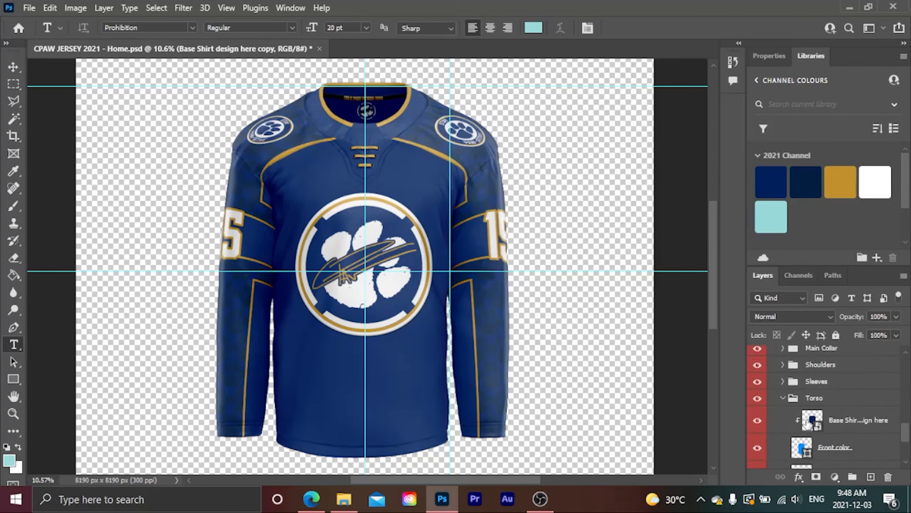
double_click(813, 421)
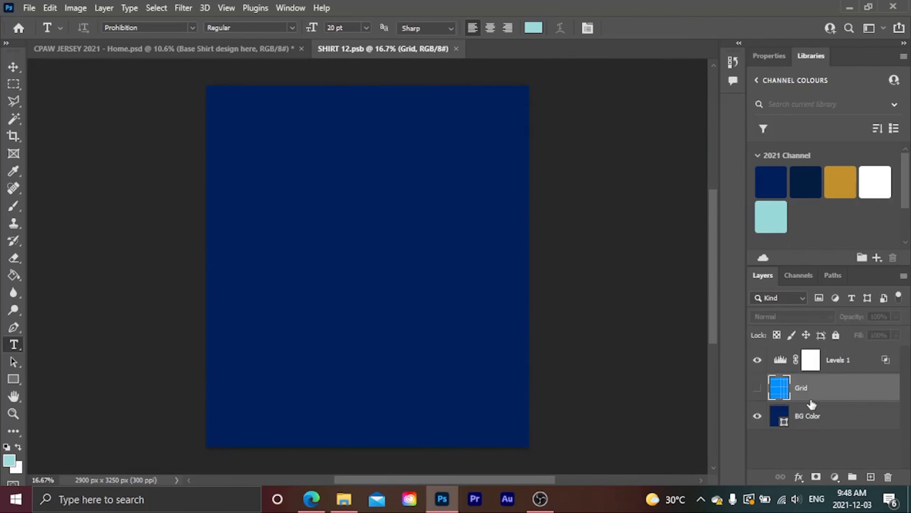
left_click(831, 421)
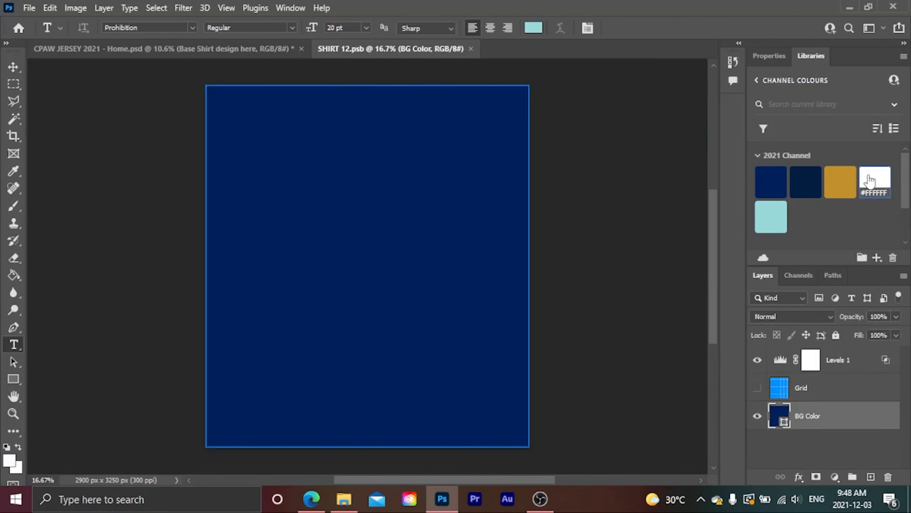
left_click(868, 185)
key("ctrl+s")
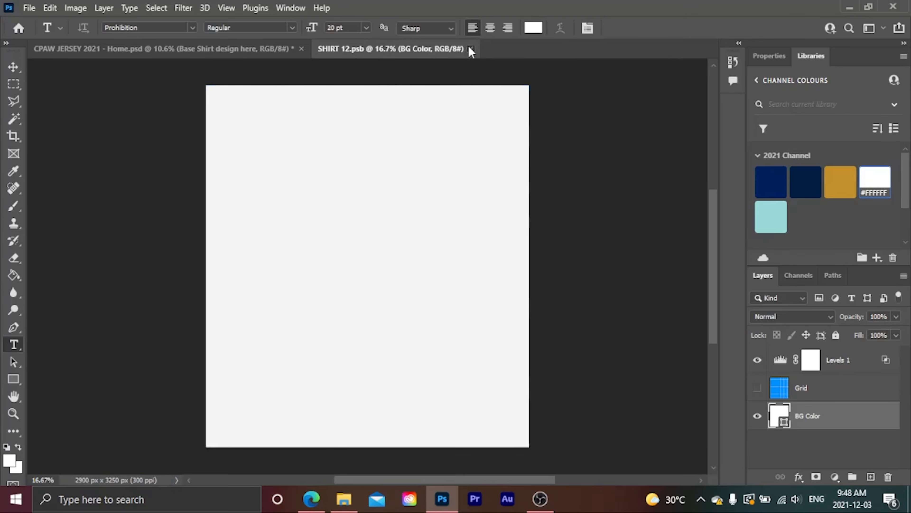
left_click(470, 49)
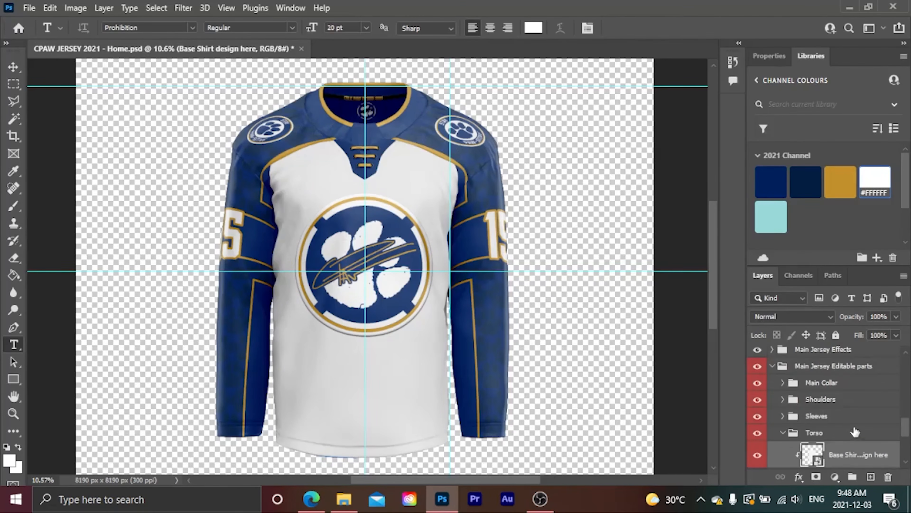
Recolour the Torso's Left side part color and Right side part color layers to #FFFFFF
scroll(806, 454, "down", 3)
left_click(795, 409)
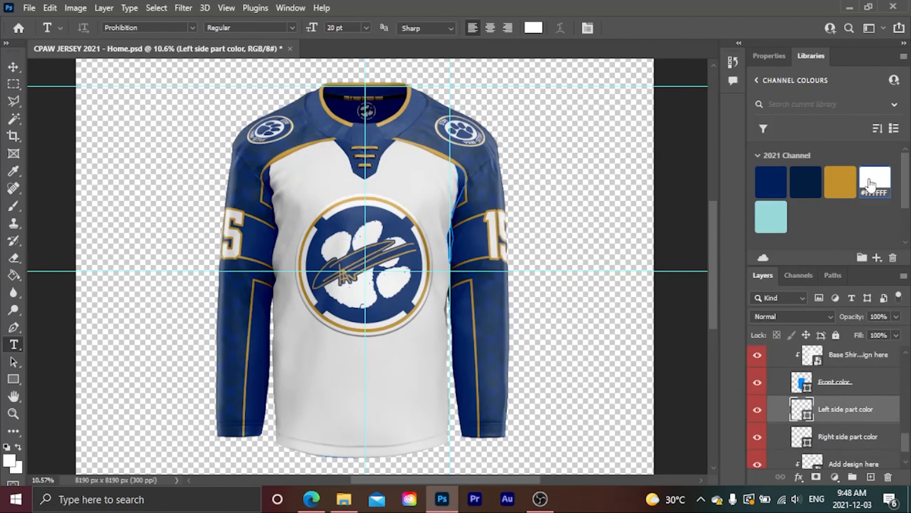
left_click(798, 441)
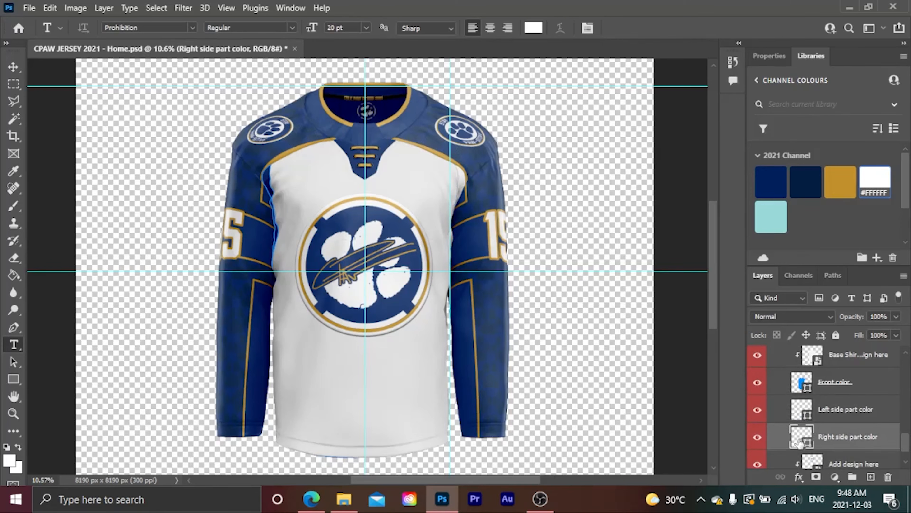
left_click(887, 191)
Open the design smart object above the Torso's Back color layer and recolour its BG Color layer to #FFFFFF
scroll(818, 445, "down", 1)
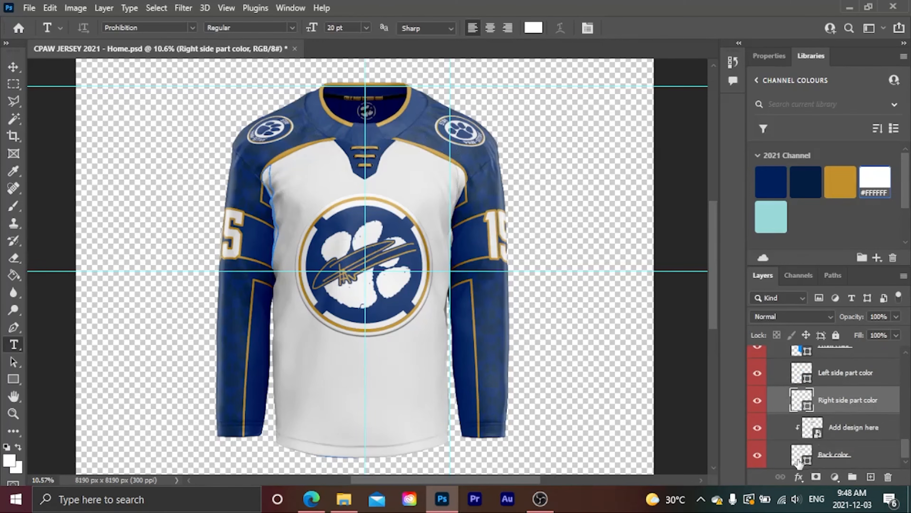
double_click(810, 435)
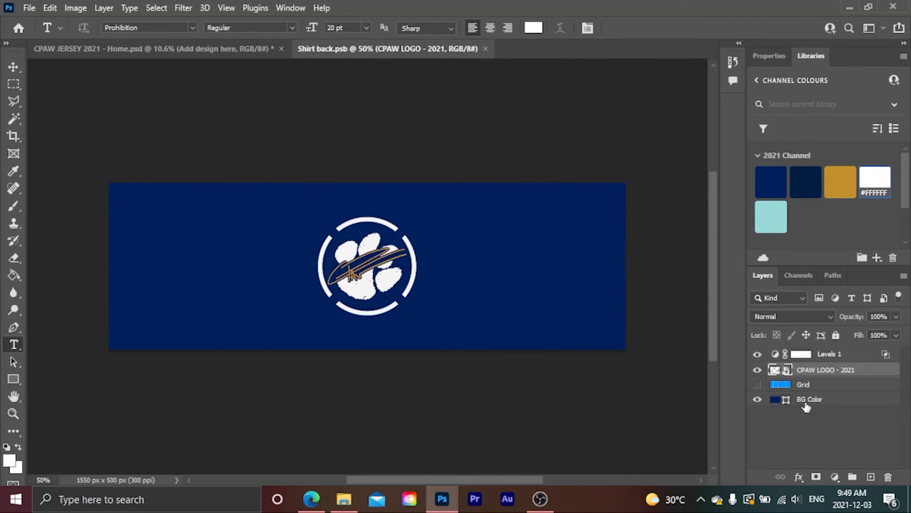
left_click(778, 399)
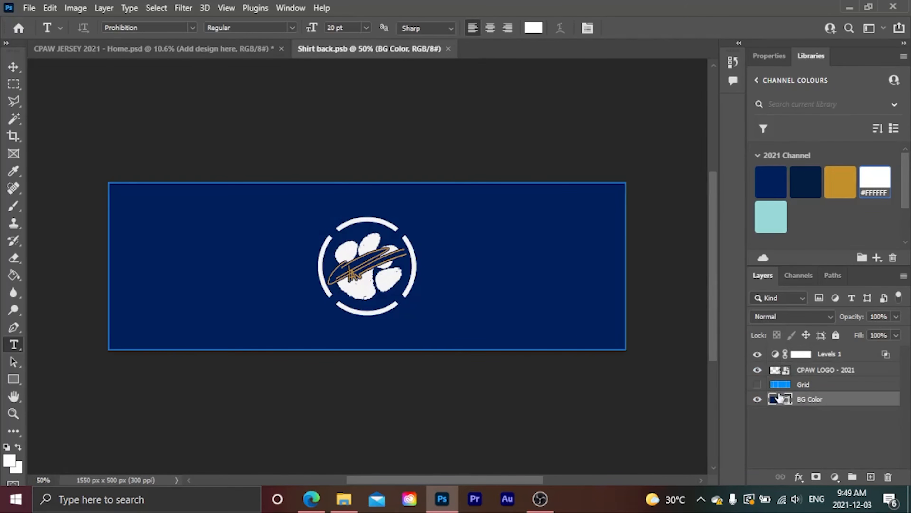
left_click(875, 183)
Set the CPAW LOGO - 2021 layer's opacity to 50%, then save and close the shirt back design
left_click(831, 365)
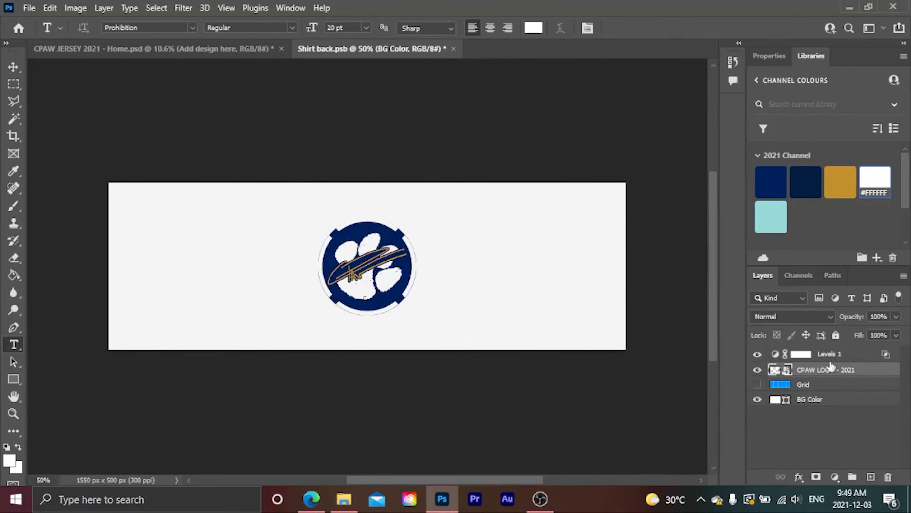
left_click(846, 318)
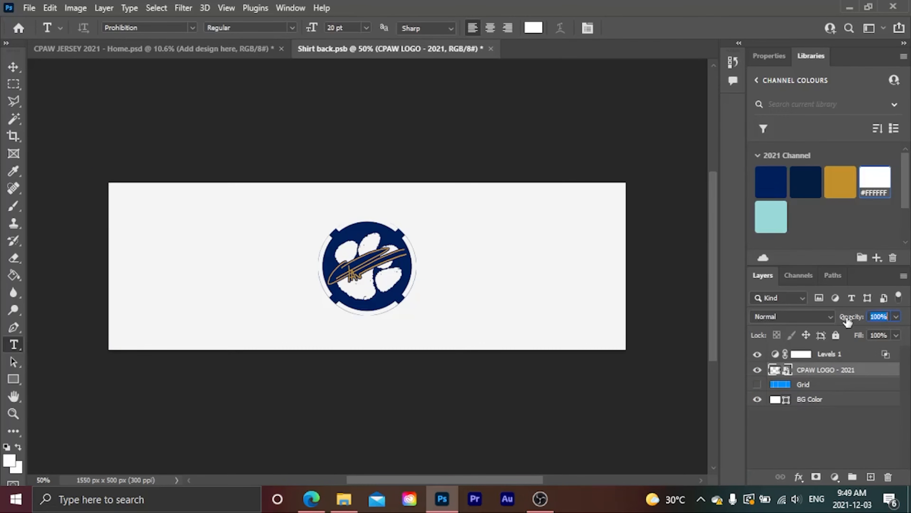
type("50")
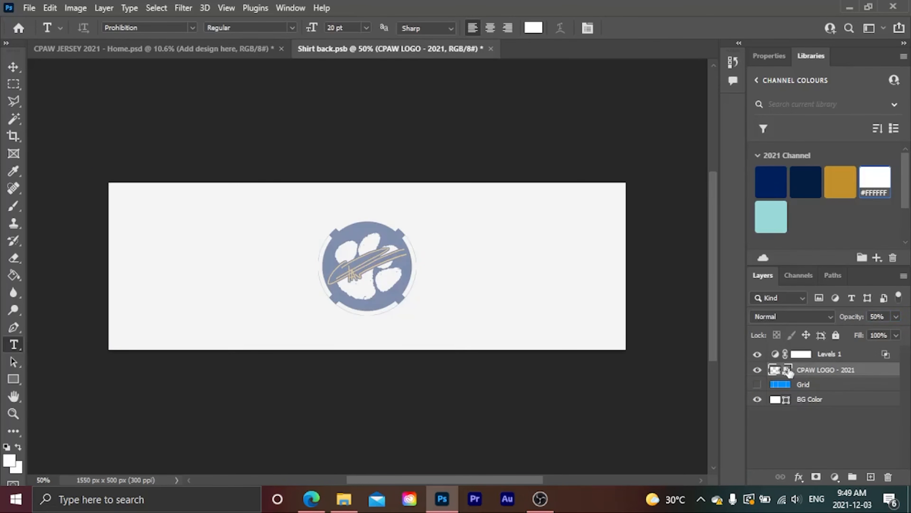
key("ctrl+s")
left_click(486, 49)
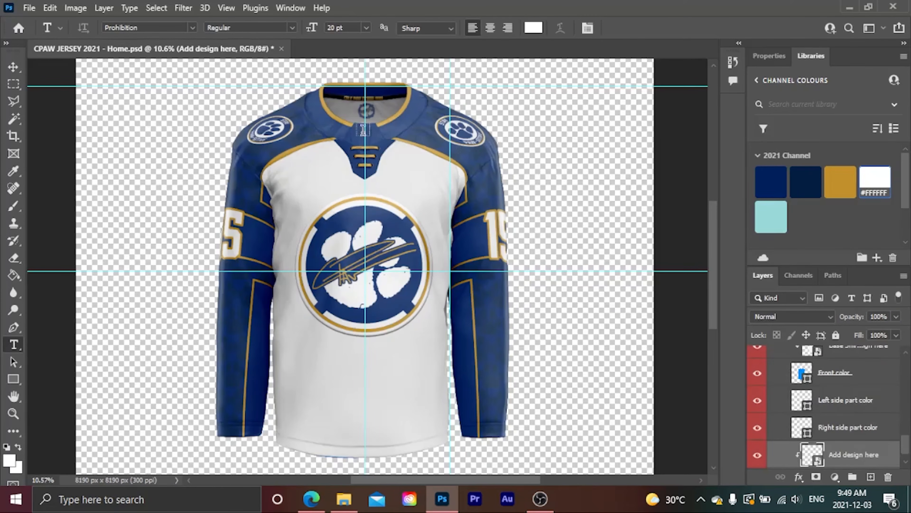
Collapse the Torso group, expand the Sleeves group and open the right sleeve's design smart object
scroll(787, 426, "up", 3)
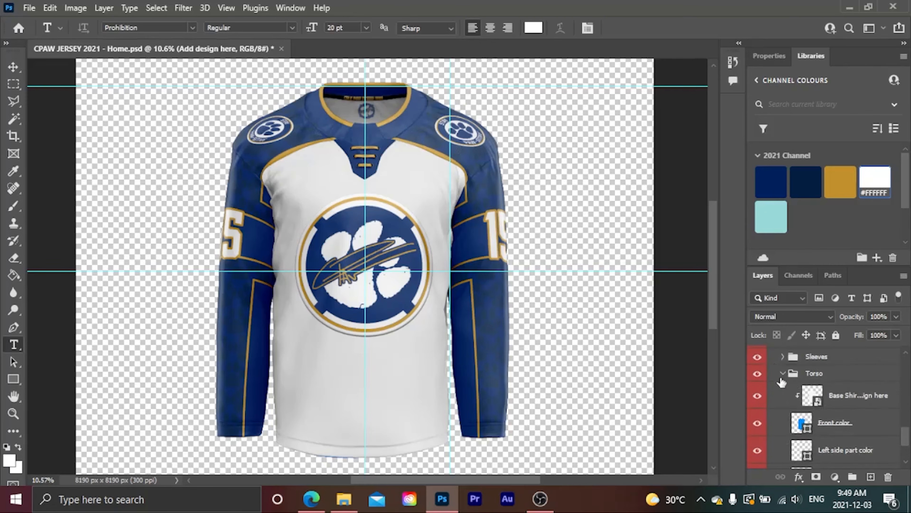
left_click(783, 375)
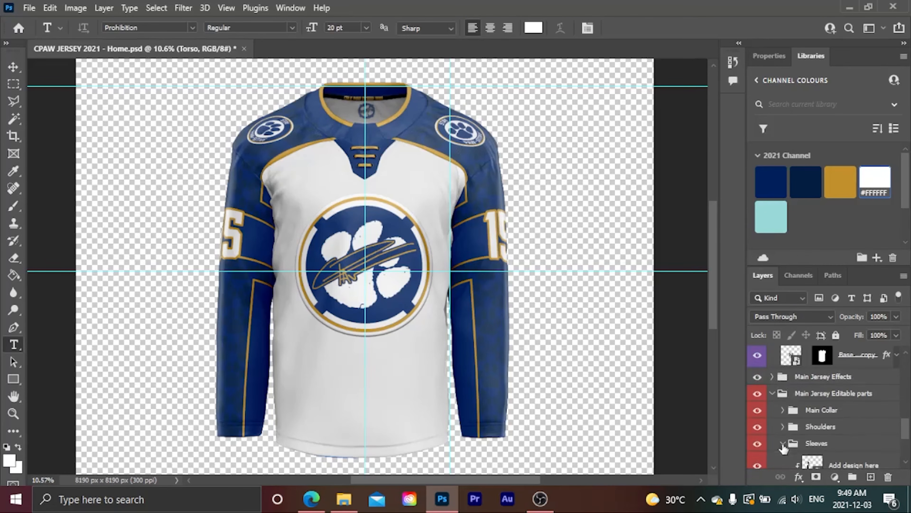
scroll(813, 379, "down", 5)
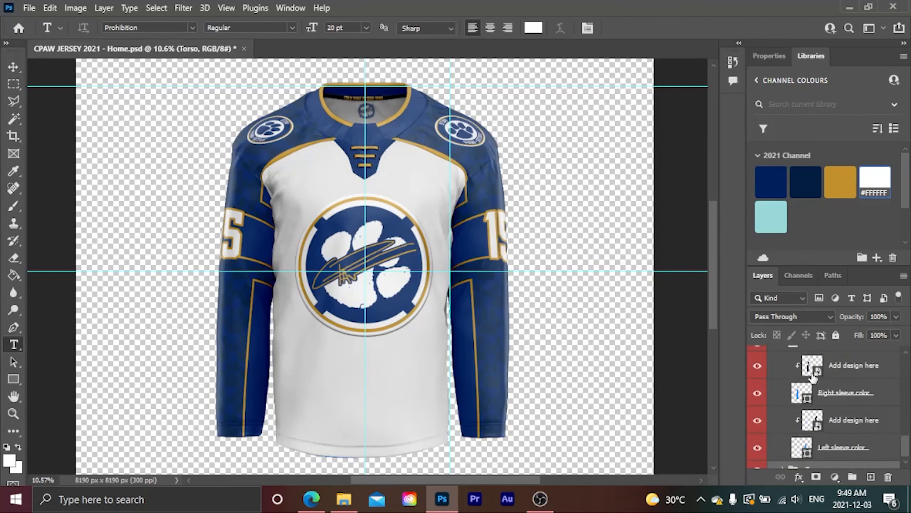
double_click(808, 373)
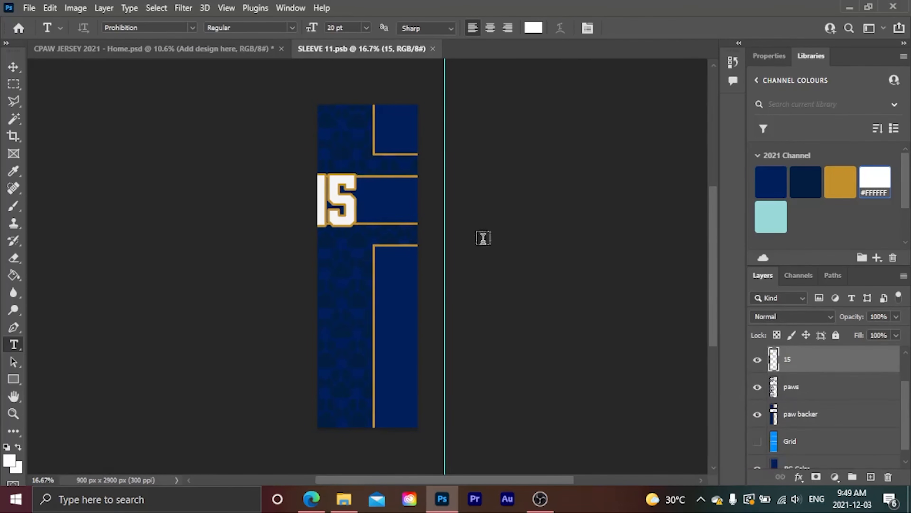
Select all the paw prints on the right sleeve's paws layer, paint them with the ice blue library colour and deselect
left_click(797, 391)
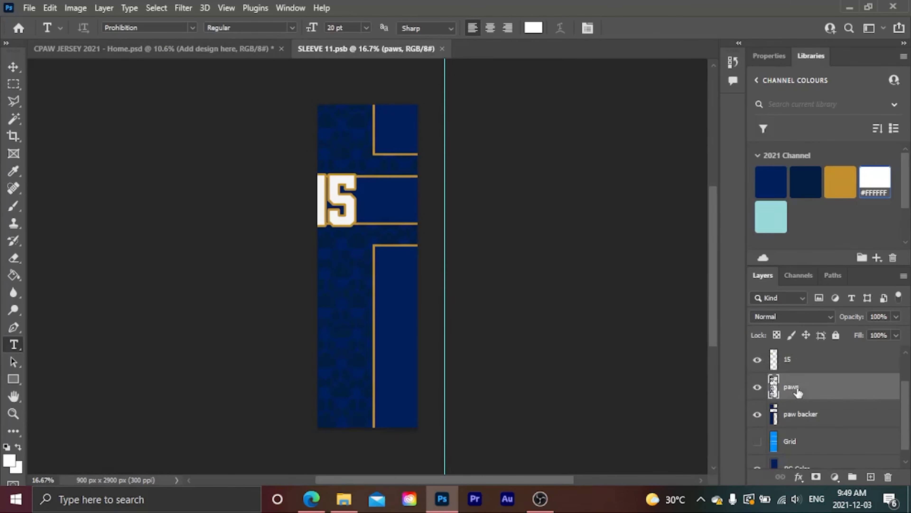
key("w")
left_click(401, 333)
left_click(402, 337, "alt")
left_click(772, 215)
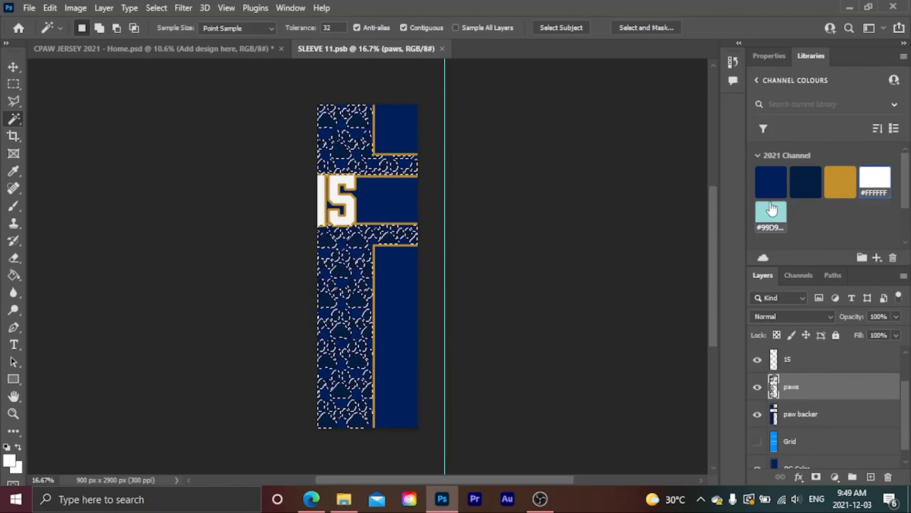
key("b")
mouse_move(359, 140)
left_mouse_down()
mouse_move(395, 162)
mouse_move(446, 217)
mouse_move(275, 240)
mouse_move(377, 366)
mouse_move(323, 315)
left_mouse_up()
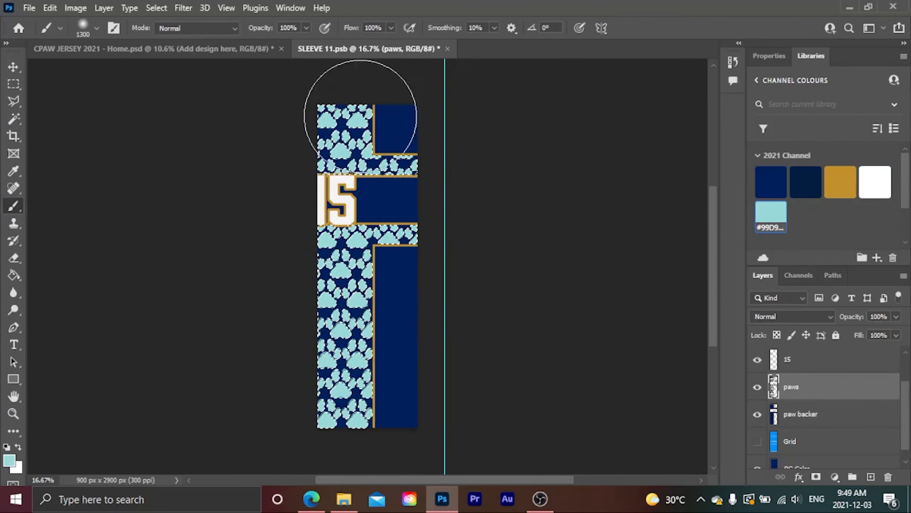
key("ctrl+d")
Fill both patterned areas of the right sleeve's paw backer layer with #FFFFFF and recolour its BG Color layer to #FFFFFF
left_click(793, 418)
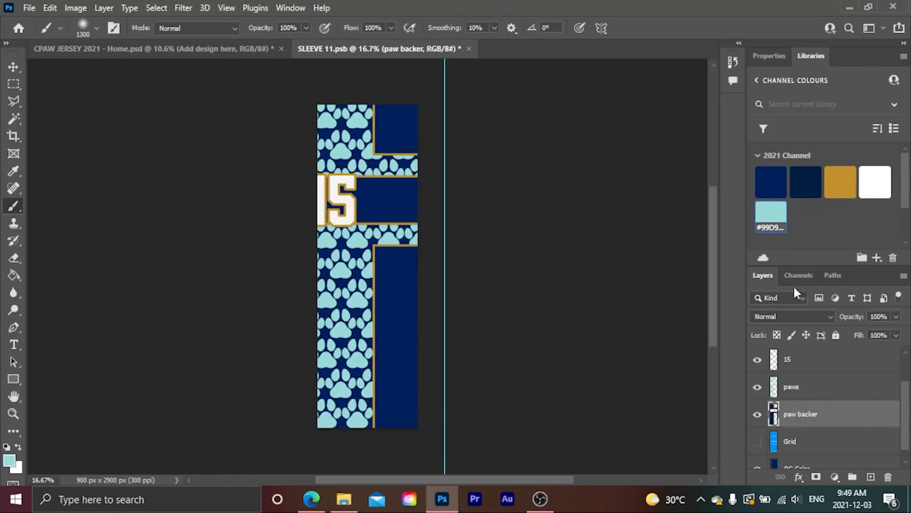
left_click(870, 184)
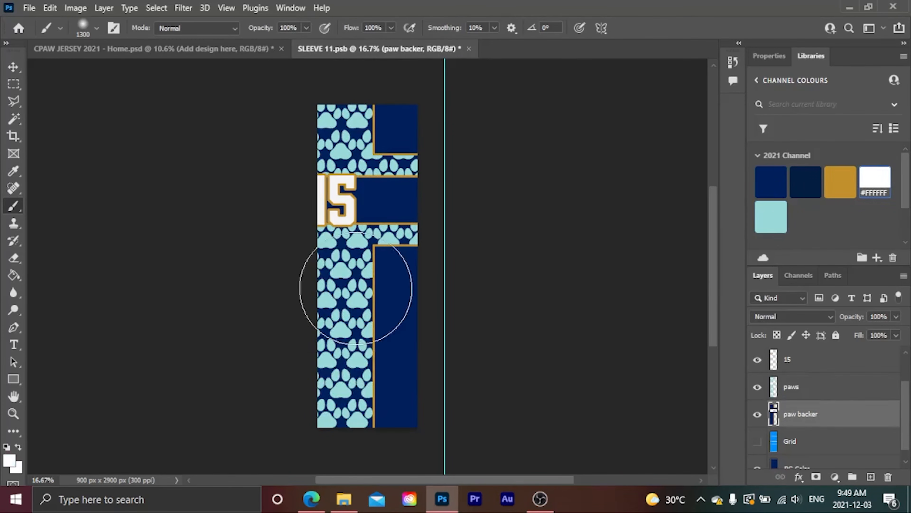
key("g")
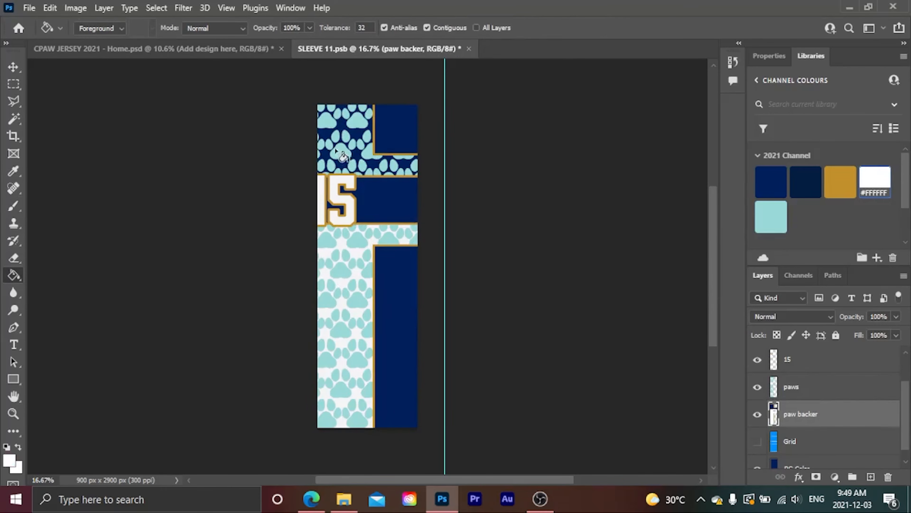
left_click(340, 168)
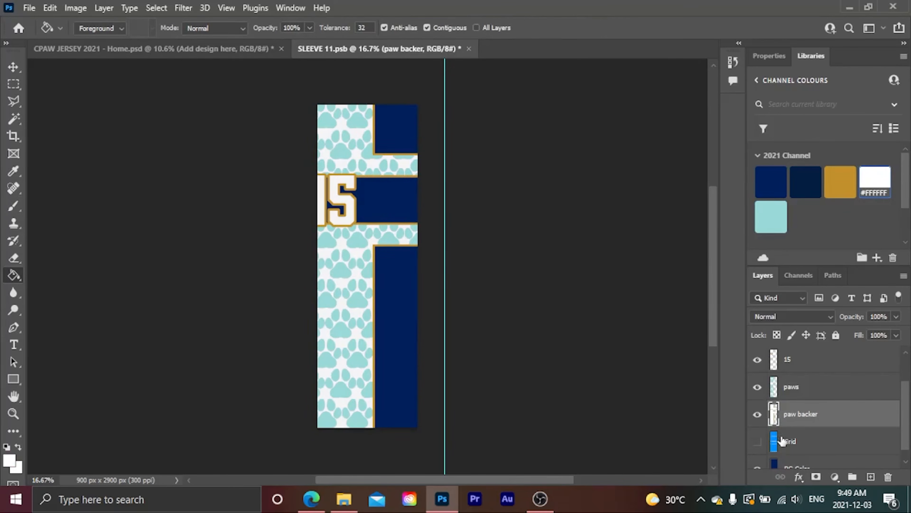
left_click(776, 466)
left_click(879, 188)
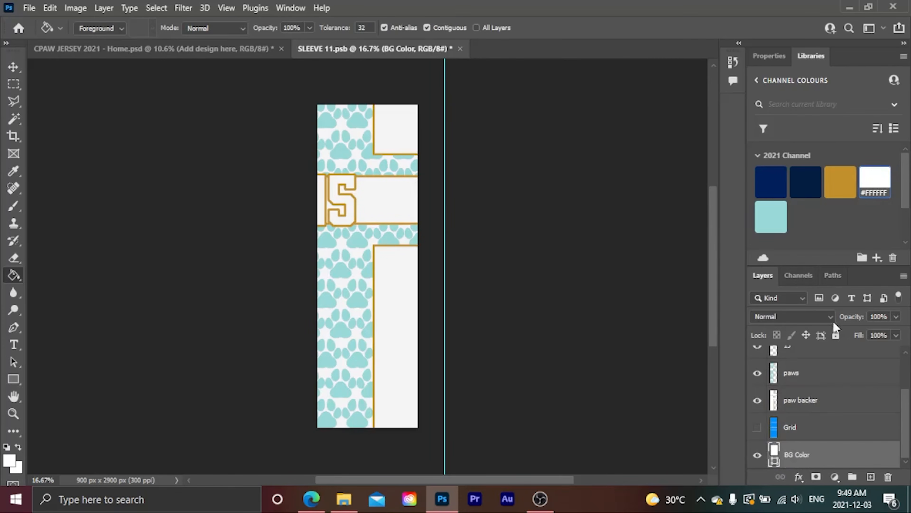
Fill both digits on the right sleeve's 15 layer with the first navy library colour, then save and close the sleeve design
scroll(830, 377, "up", 1)
left_click(818, 382)
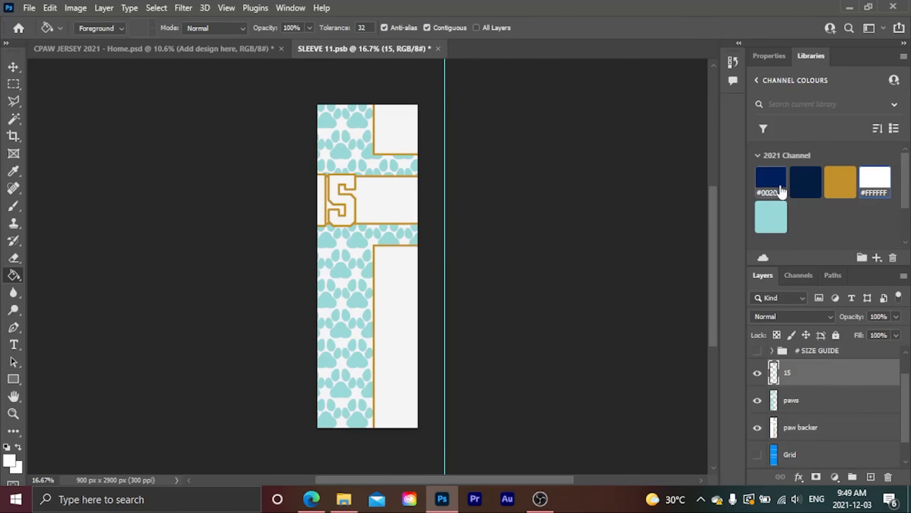
left_click(770, 181)
left_click(321, 211)
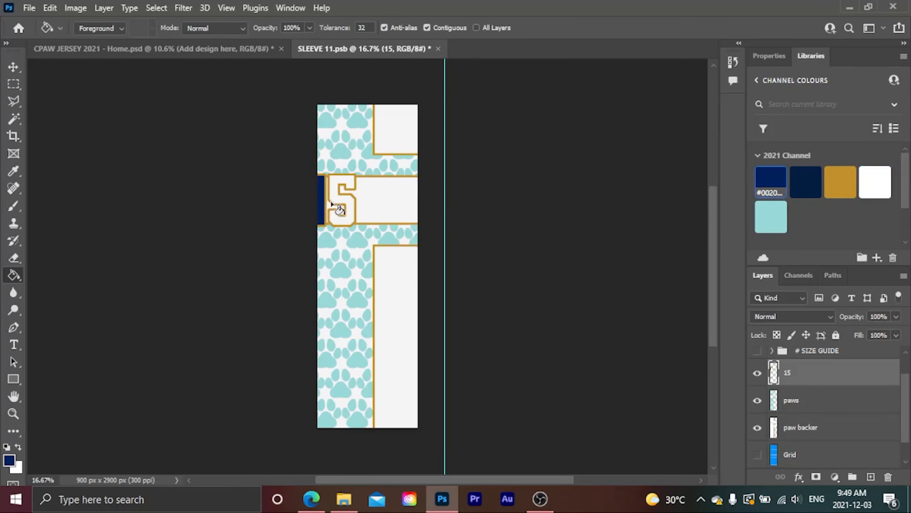
left_click(339, 210)
key("ctrl+s")
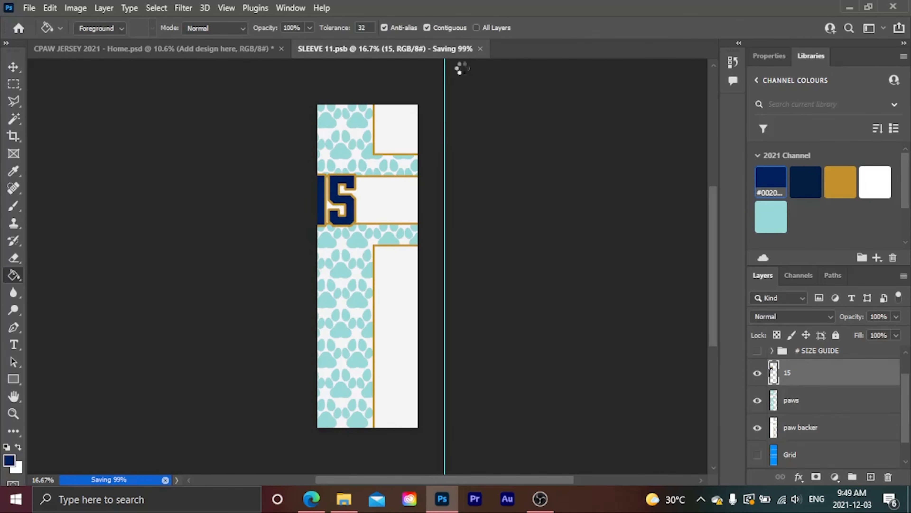
left_click(257, 51)
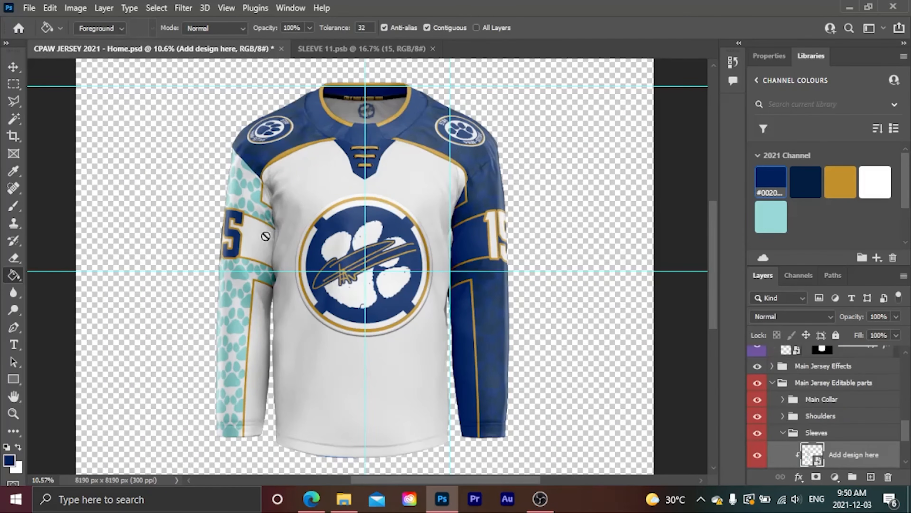
left_click(432, 49)
Open the left sleeve's design smart object and fill both digits of its 15 layer with the first navy library colour
scroll(822, 438, "down", 3)
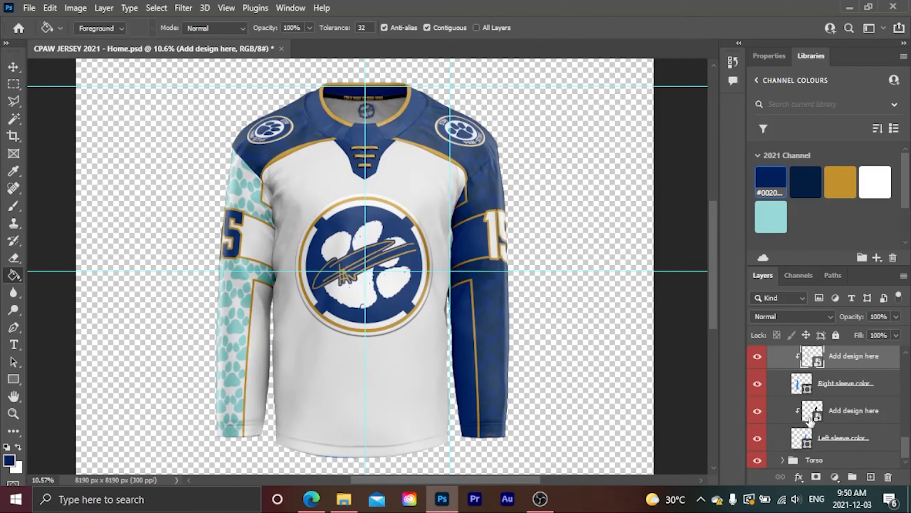
double_click(810, 419)
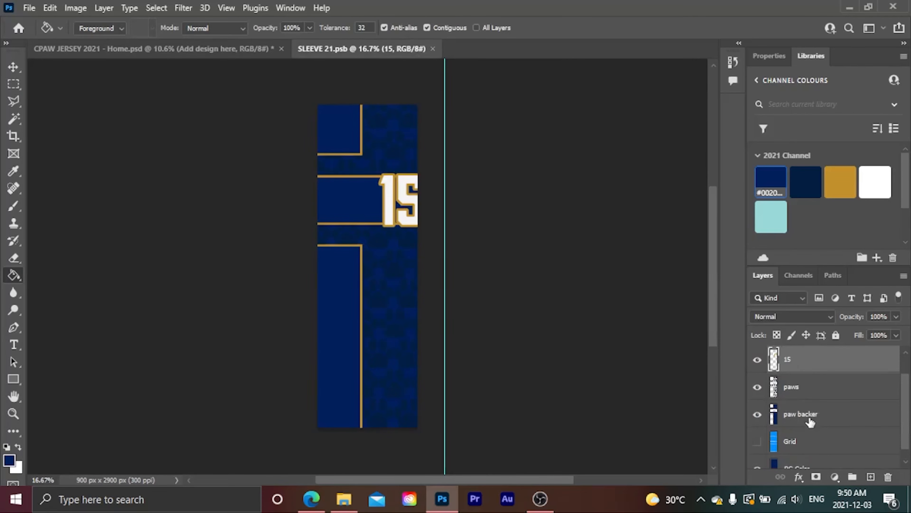
left_click(758, 179)
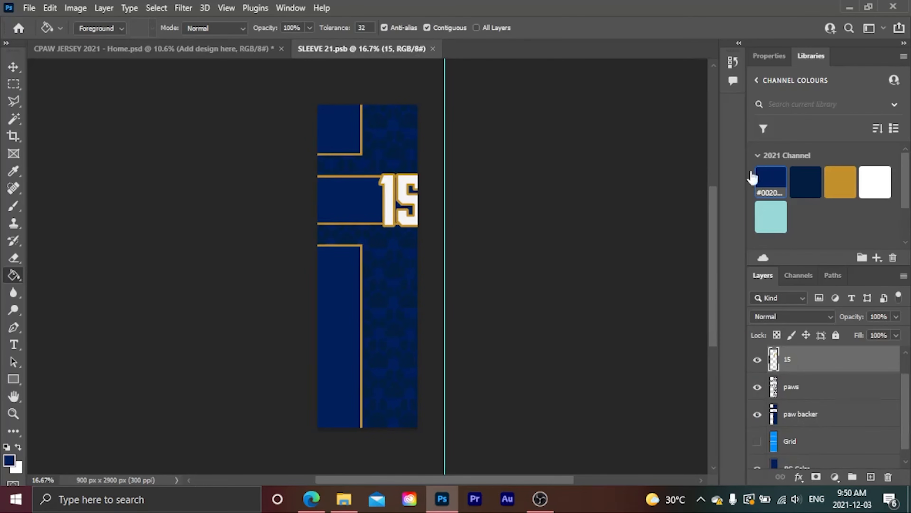
left_click(389, 203)
left_click(409, 212)
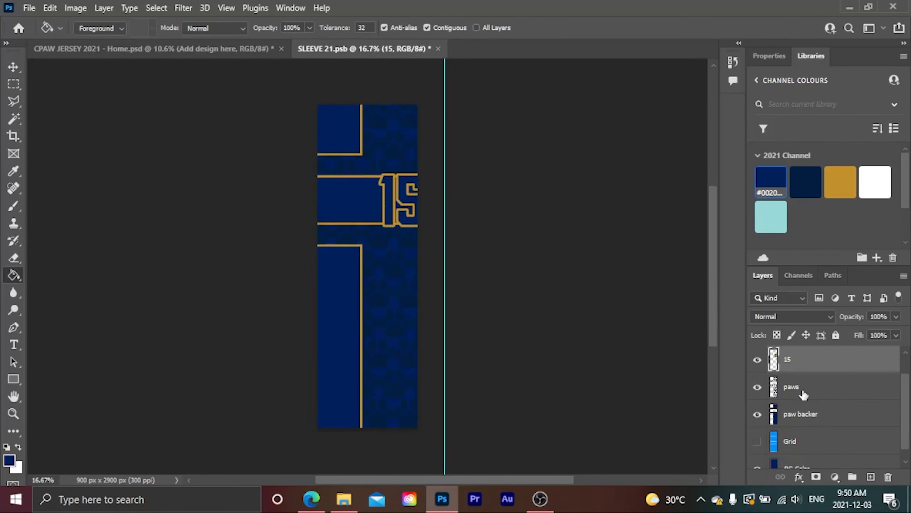
Select all the paw prints on the left sleeve's paws layer, paint them with the ice blue library colour and deselect
left_click(793, 382)
key("w")
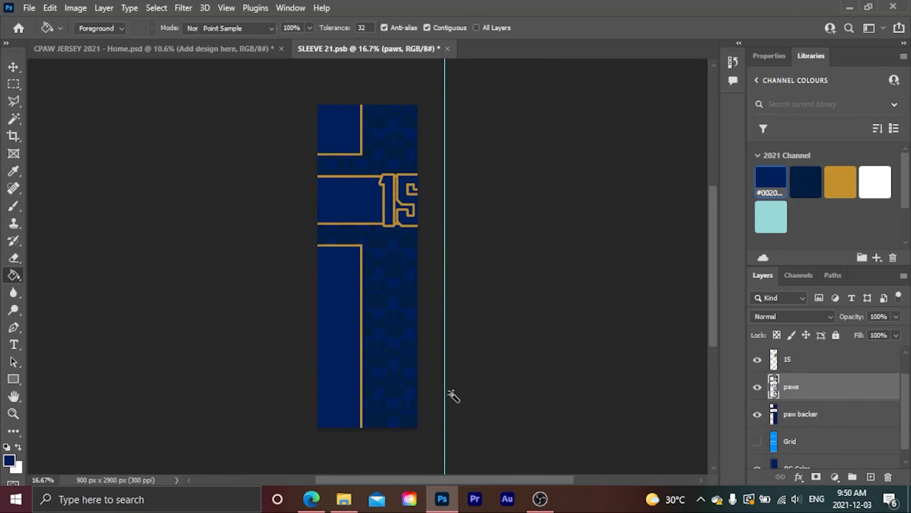
left_click(348, 372)
key("ctrl+shift+i")
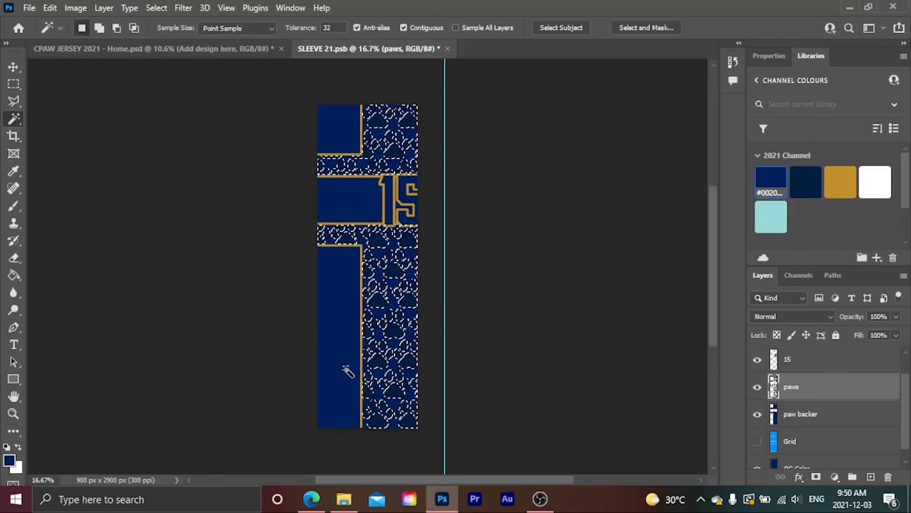
left_click(772, 210)
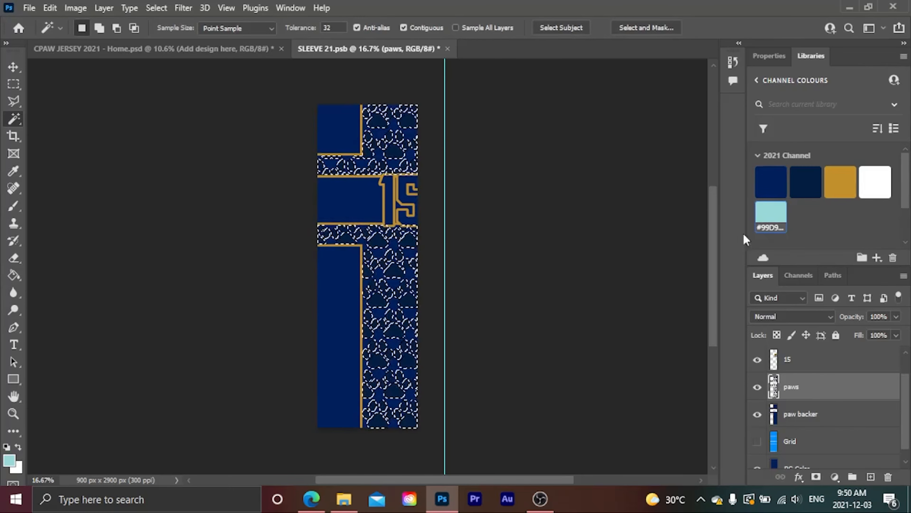
key("b")
key("]")
mouse_move(385, 394)
left_mouse_down()
mouse_move(328, 140)
mouse_move(528, 88)
mouse_move(305, 252)
left_mouse_up()
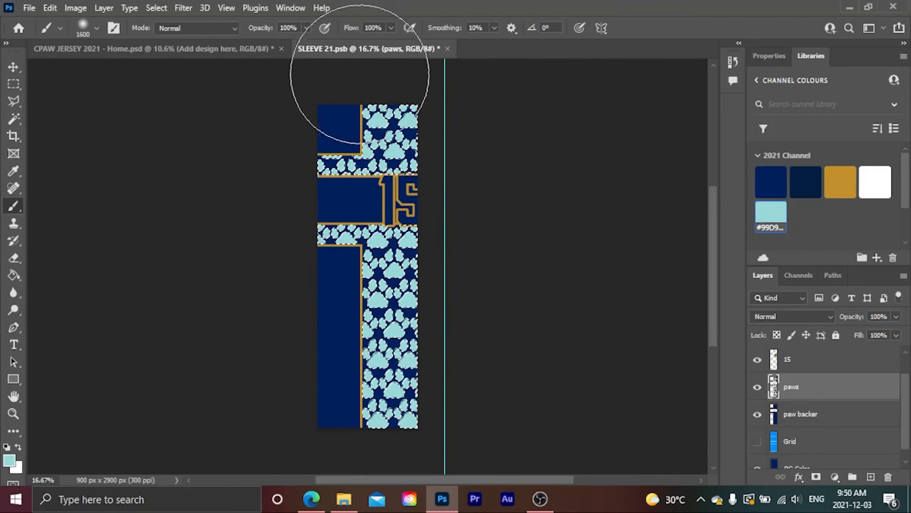
key("ctrl+d")
Fill the upper and lower patterned areas of the left sleeve's paw backer layer with #FFFFFF
left_click(802, 414)
left_click(875, 181)
key("g")
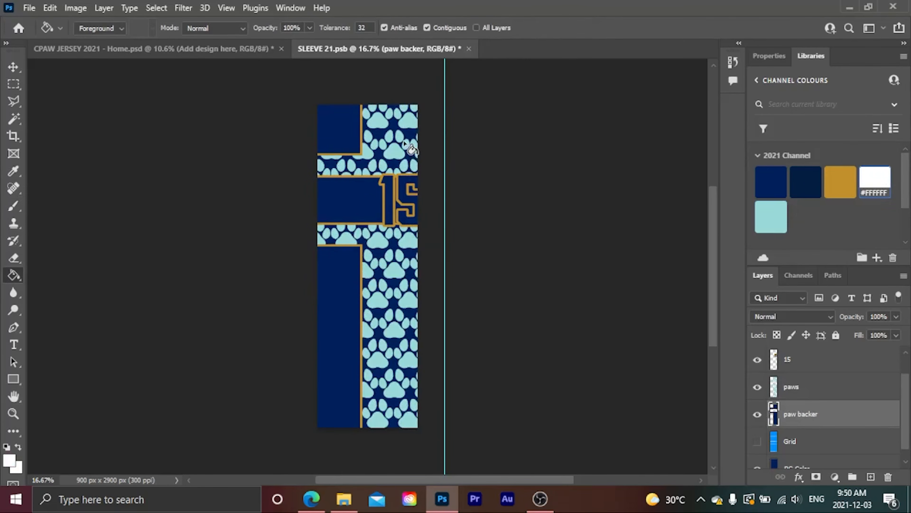
left_click(412, 153)
left_click(374, 385)
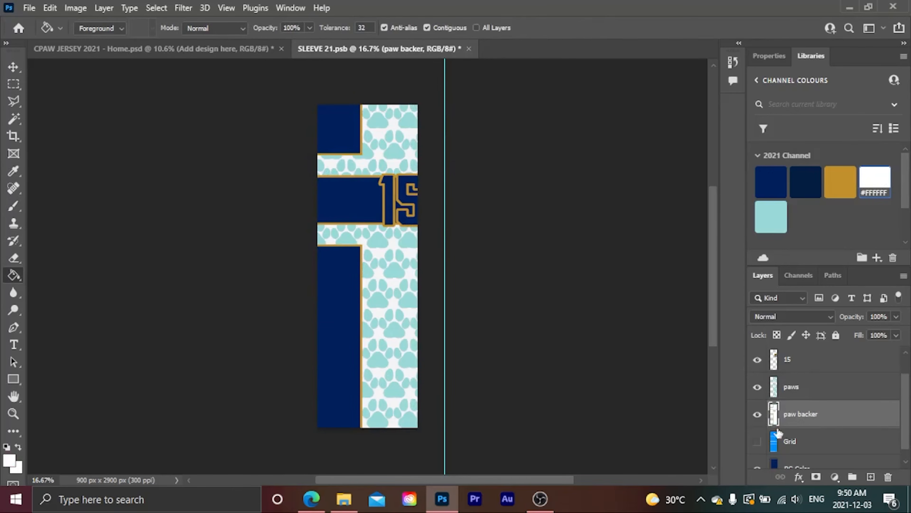
Recolour the left sleeve's BG Color layer to #FFFFFF, then save and close the sleeve design
left_click(783, 467)
left_click(875, 181)
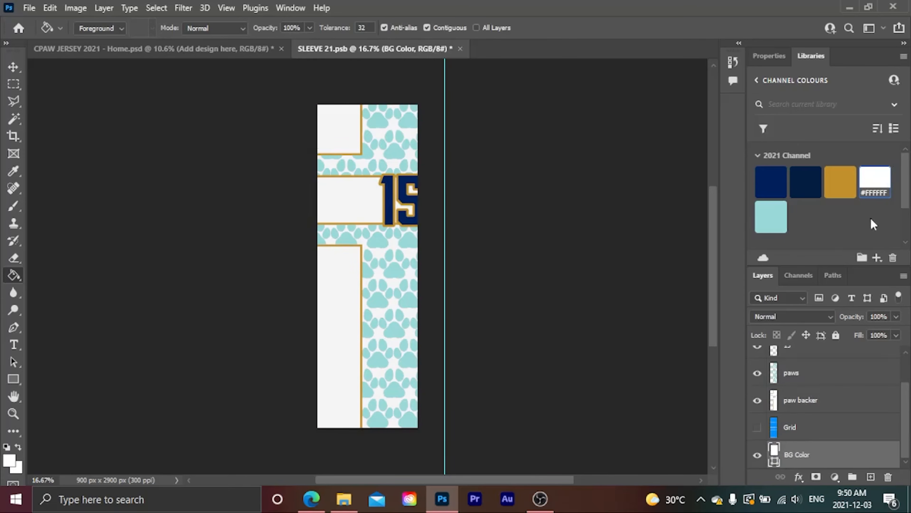
key("ctrl+s")
key("ctrl+w")
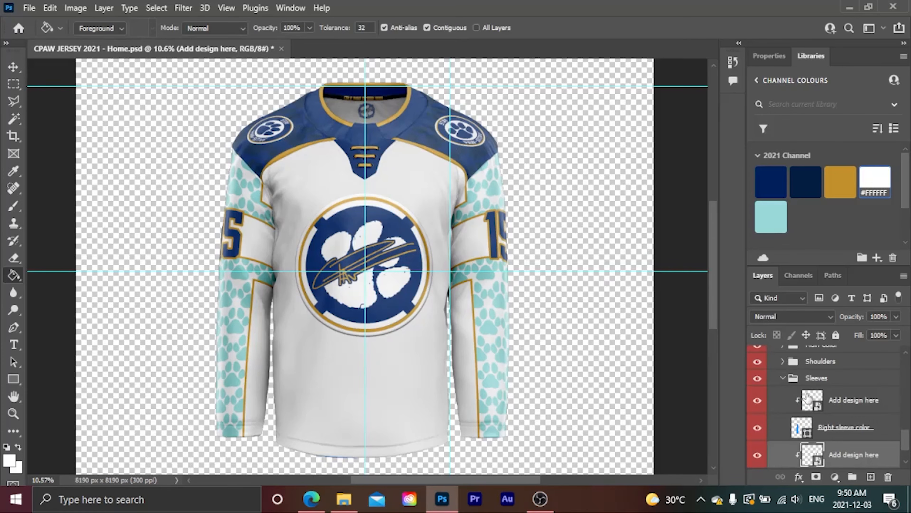
Collapse the Sleeves group and open the right shoulder's design smart object from the Shoulders group
scroll(808, 396, "down", 1)
scroll(807, 396, "up", 1)
left_click(782, 379)
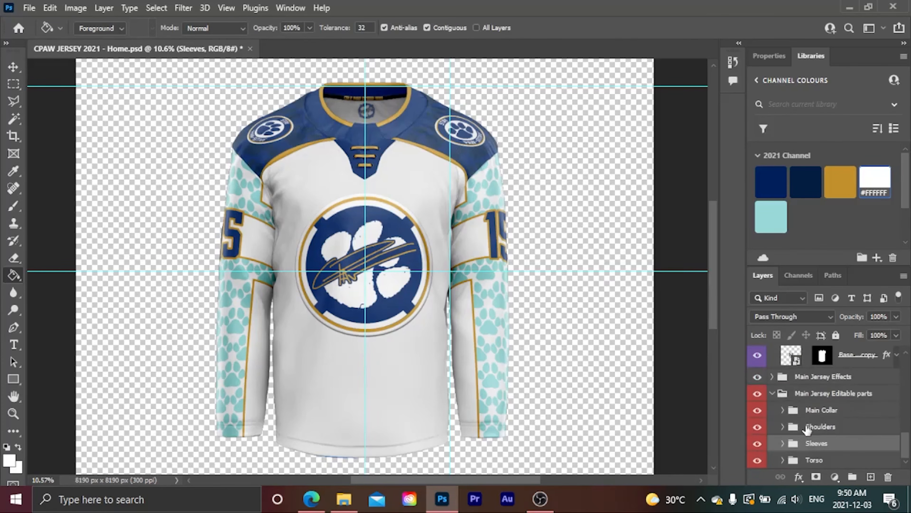
left_click(782, 427)
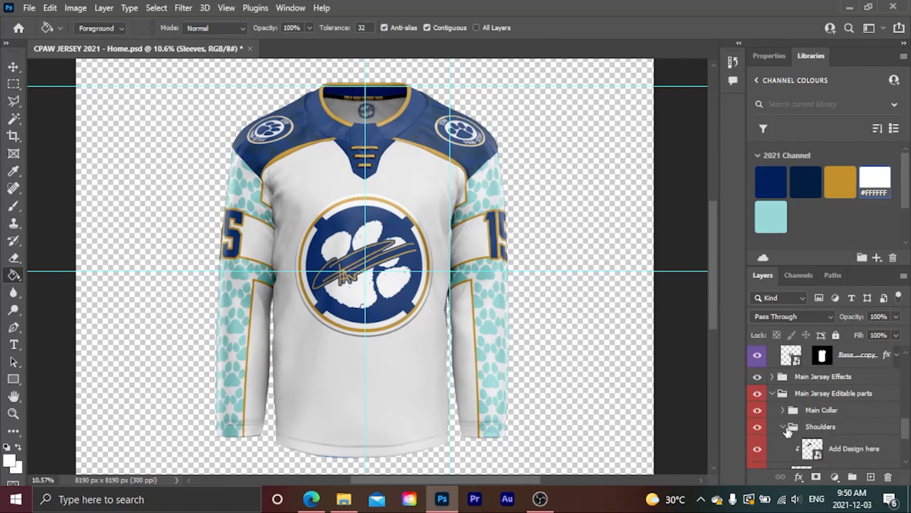
scroll(790, 430, "down", 2)
double_click(812, 416)
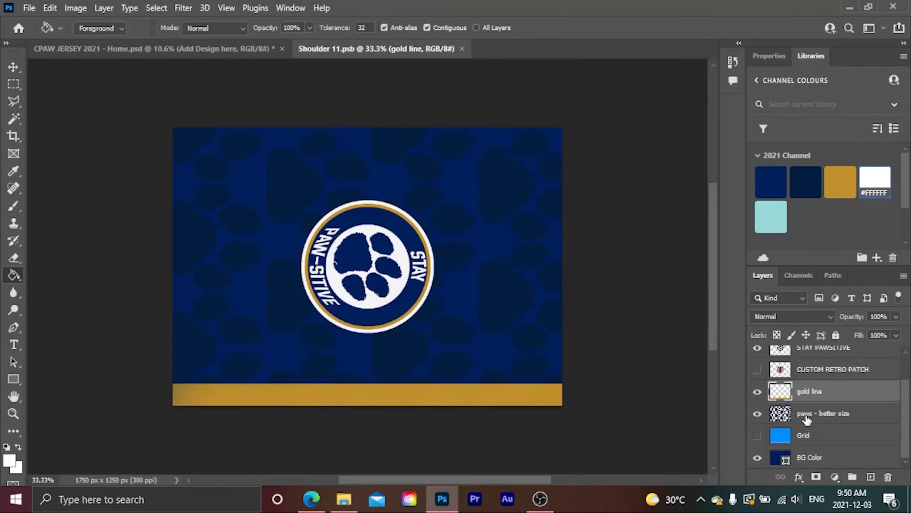
Select all the paw prints on the right shoulder's "paws - better size" layer, paint them with the ice blue library colour and deselect
left_click(805, 416)
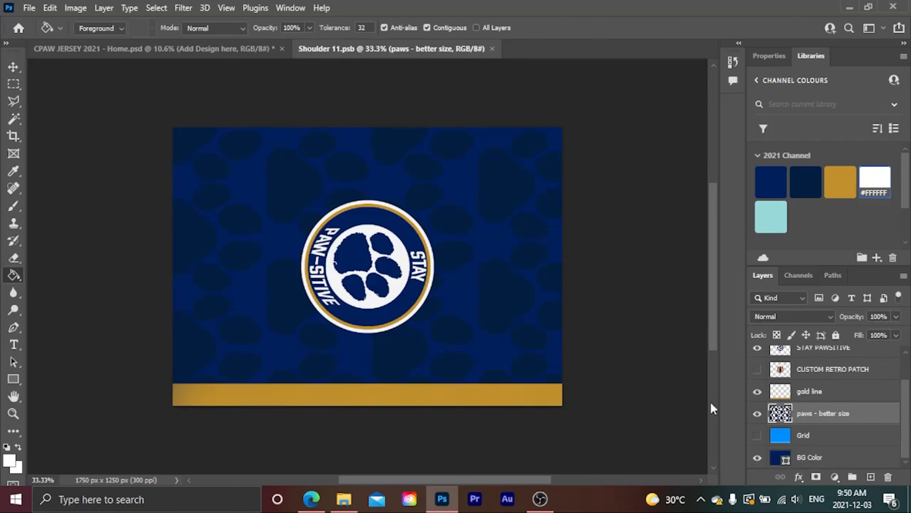
key("w")
left_click(501, 358)
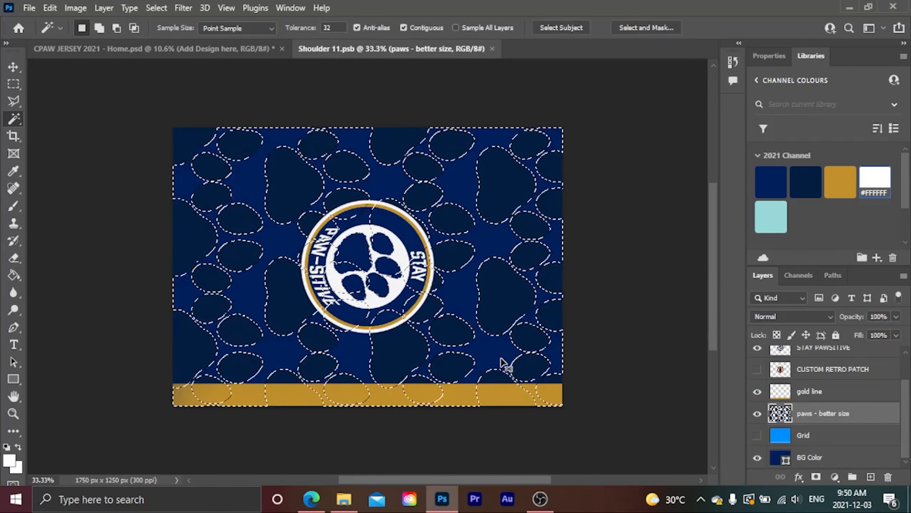
left_click(772, 219)
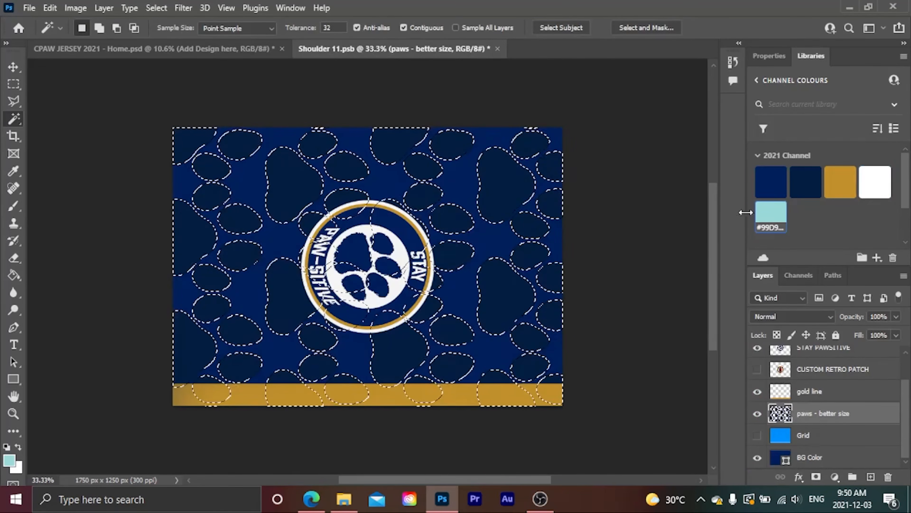
key("b")
left_click_drag(387, 163, 346, 488)
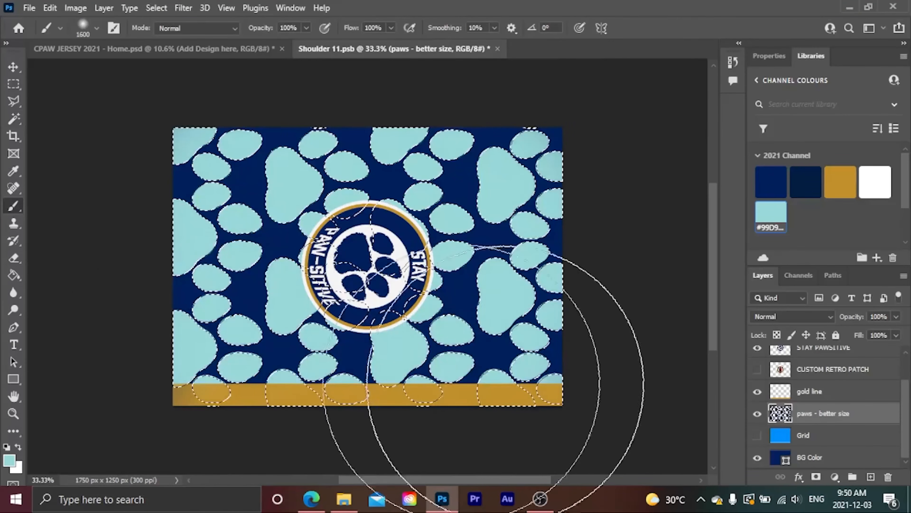
key("ctrl+d")
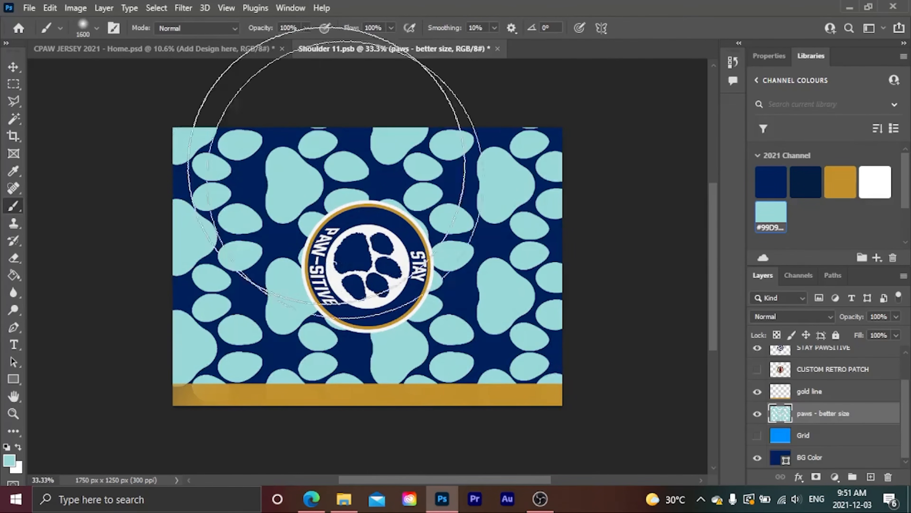
Recolour the right shoulder's BG Color layer to #FFFFFF, then save and close the shoulder design
left_click(810, 459)
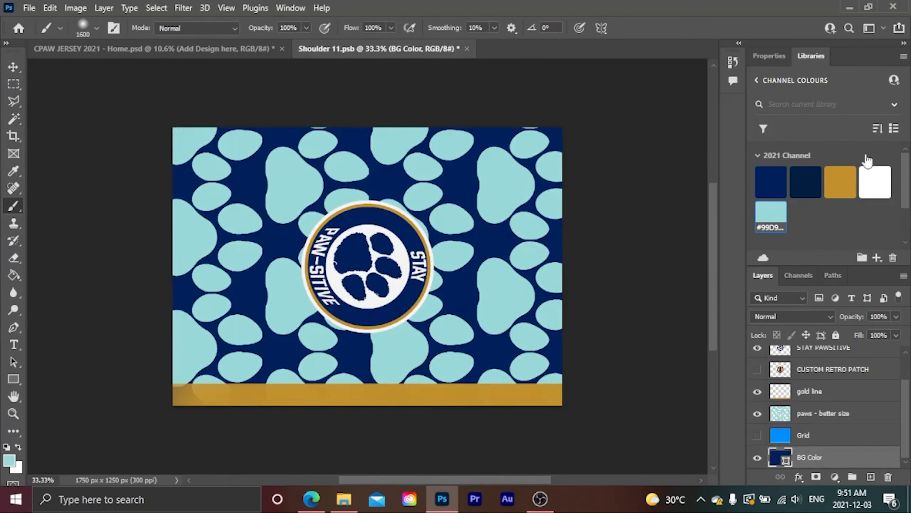
left_click(874, 180)
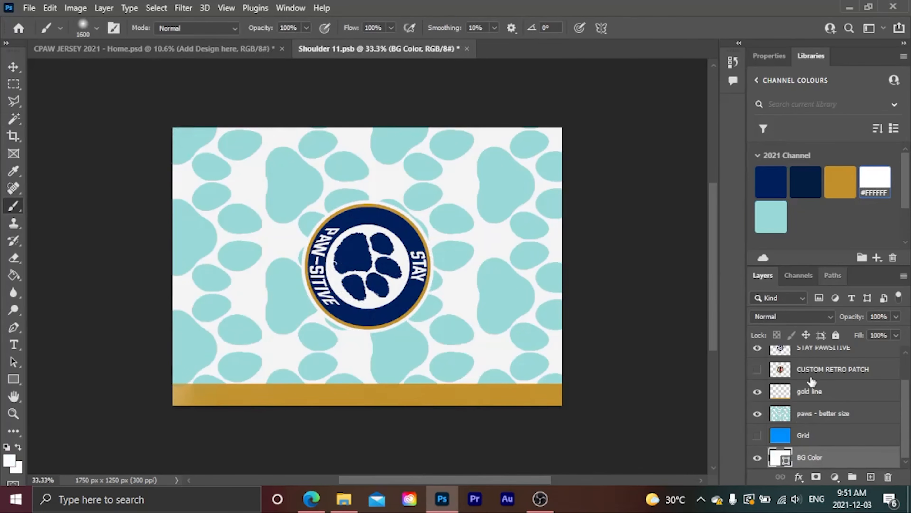
left_click(808, 354)
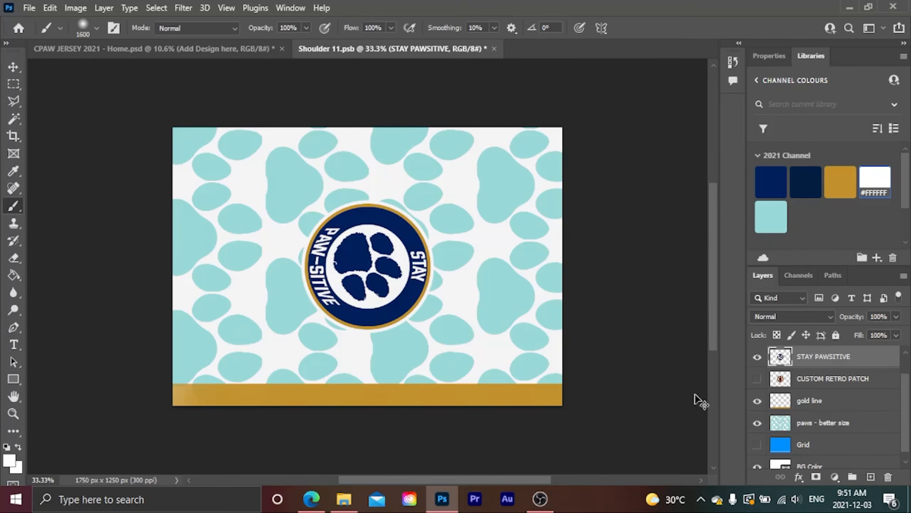
key("ctrl+s")
left_click(489, 49)
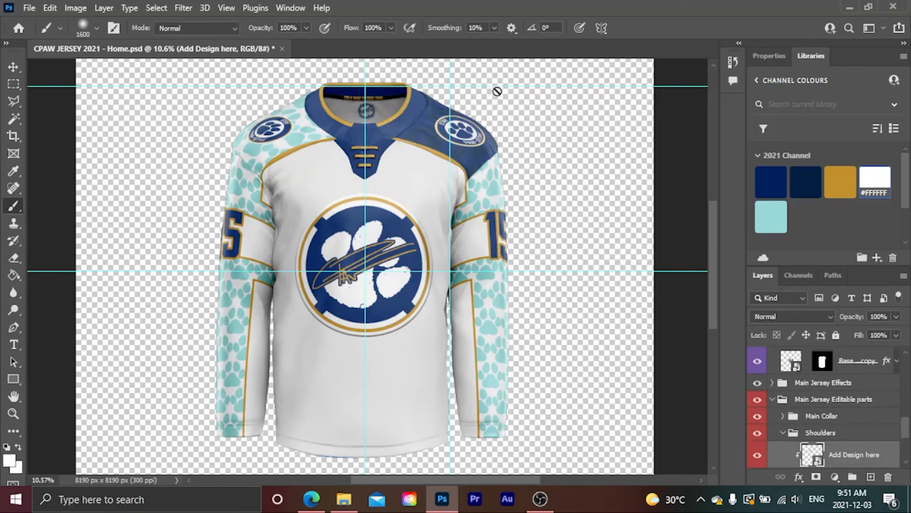
Open the left shoulder's design smart object and paint all paw prints on its "paws - better size" layer with the ice blue library colour
scroll(776, 444, "down", 1)
scroll(775, 445, "down", 2)
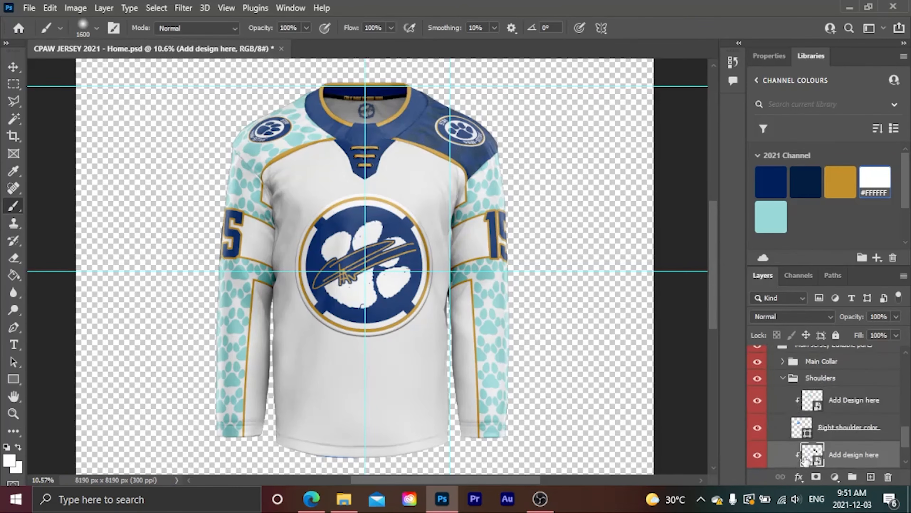
double_click(804, 461)
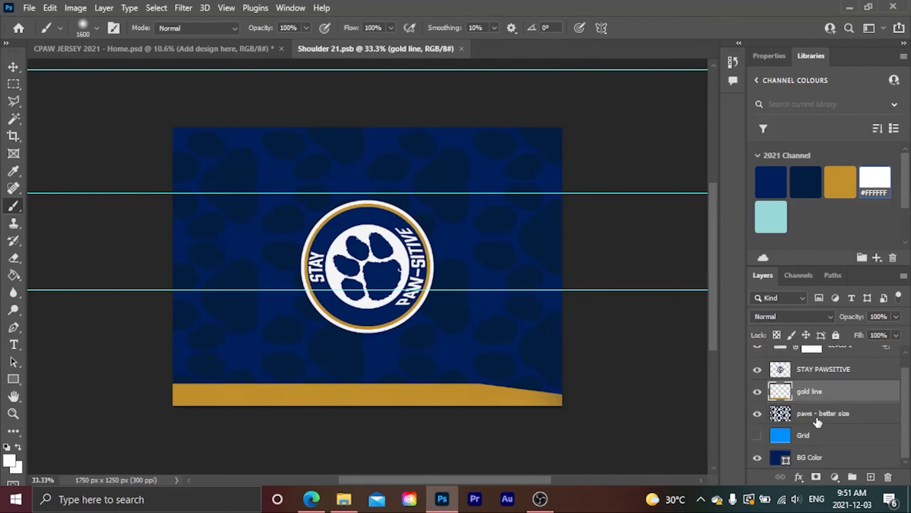
left_click(818, 420)
key("w")
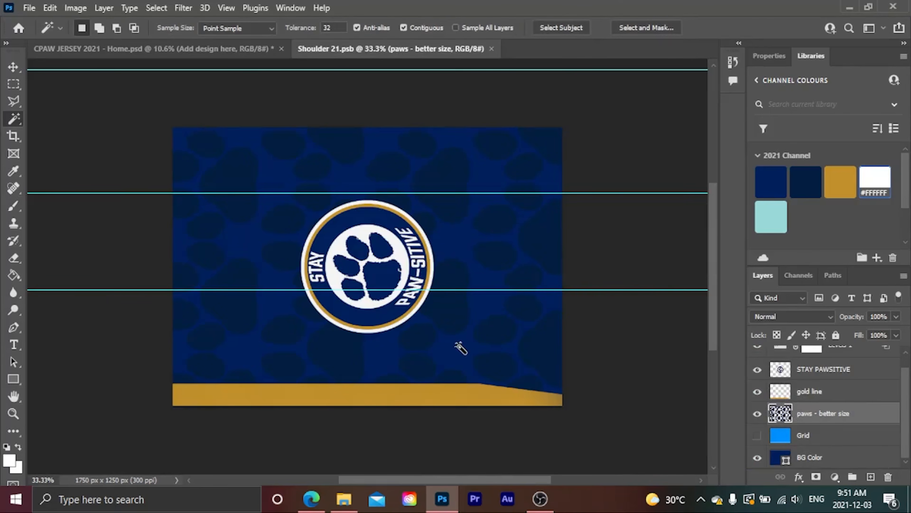
left_click(464, 358)
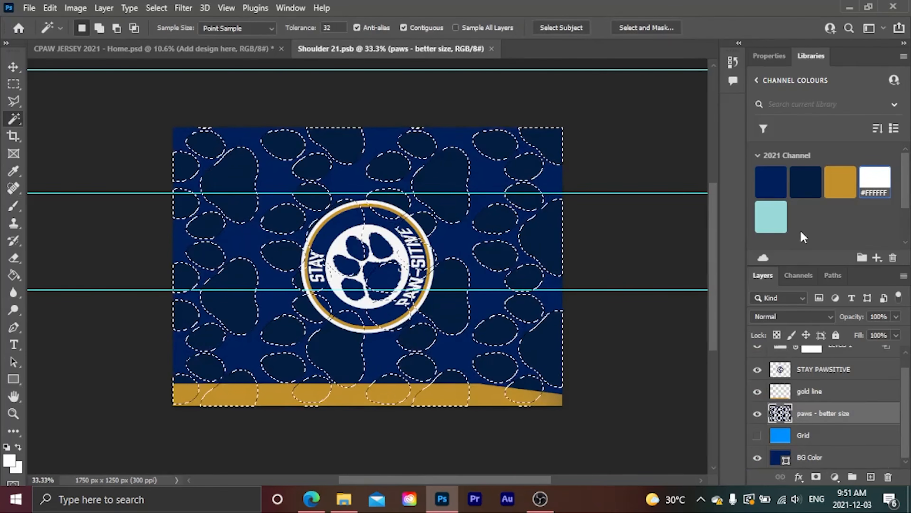
left_click(771, 216)
key("b")
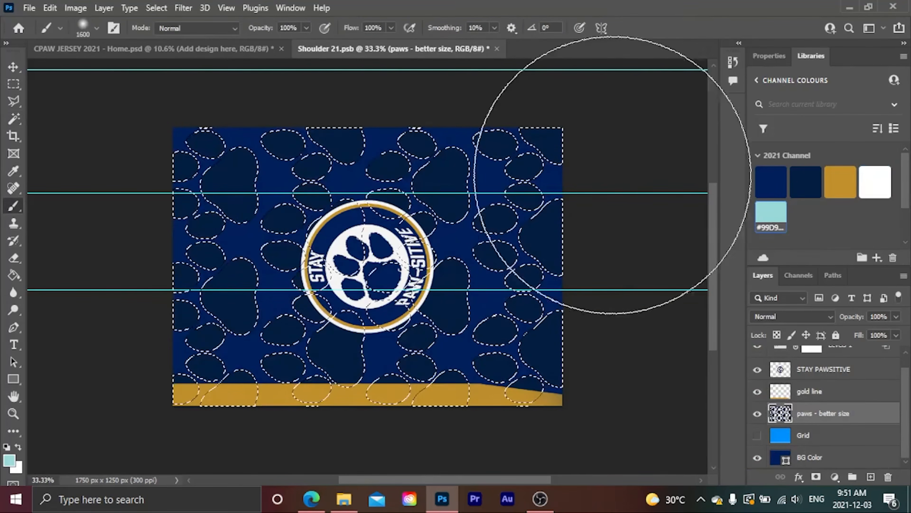
left_click_drag(590, 152, 549, 387)
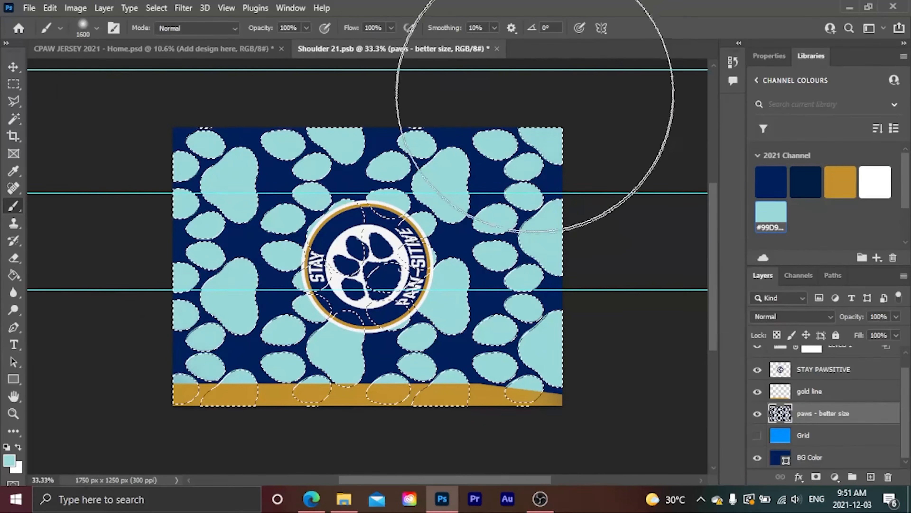
key("ctrl+d")
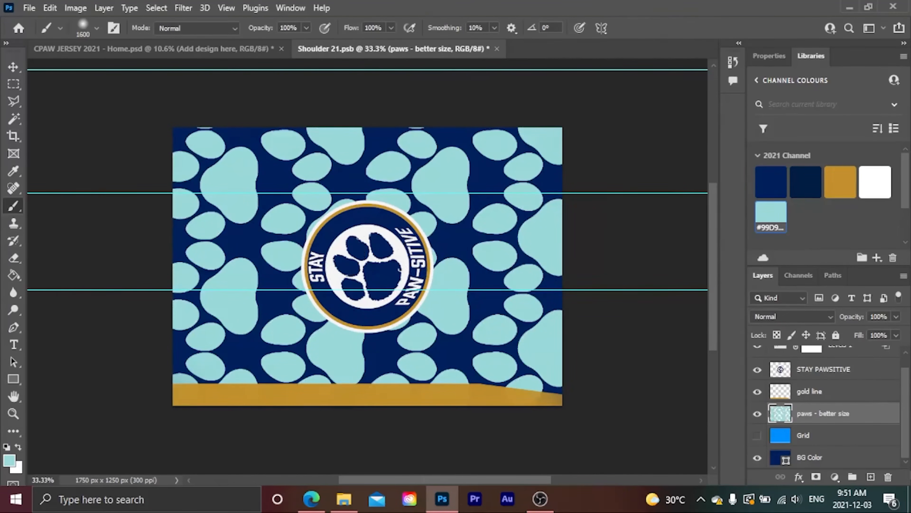
Recolour the left shoulder's BG Color layer to #FFFFFF, then save and close the shoulder design
left_click(775, 461)
left_click(875, 181)
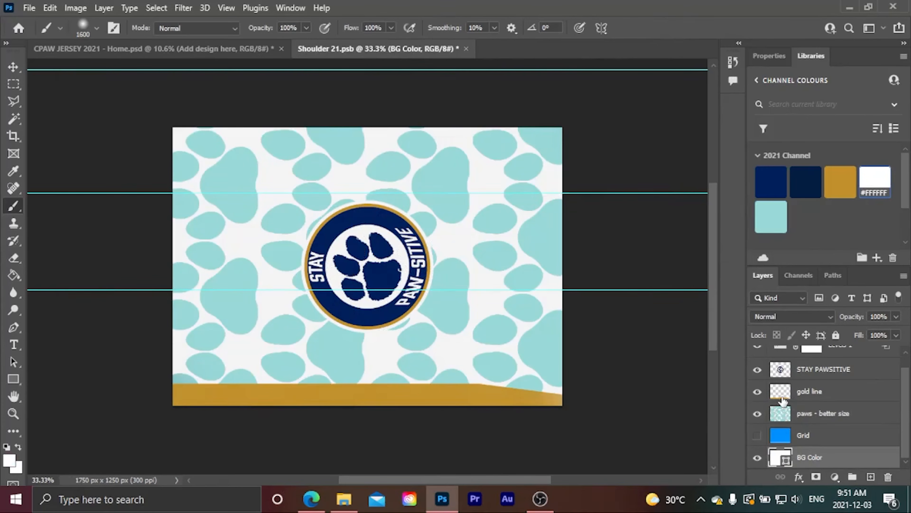
key("ctrl+s")
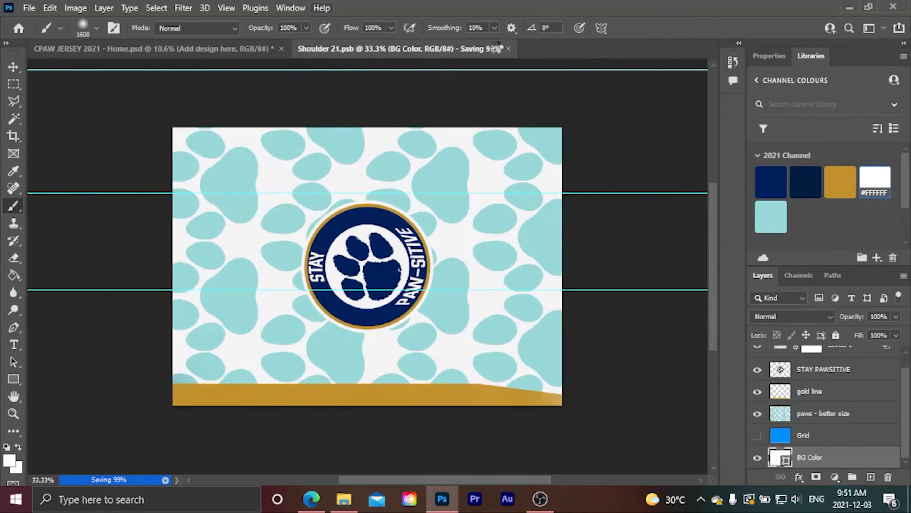
left_click(461, 49)
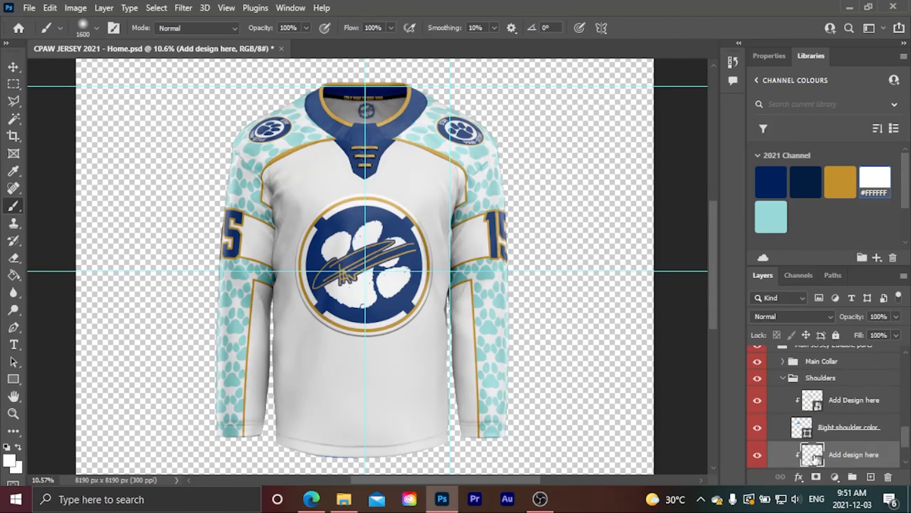
Try white and ice blue on the Main Collar group's Collar base color layer, settling on #FFFFFF
left_click(783, 378)
left_click(794, 428)
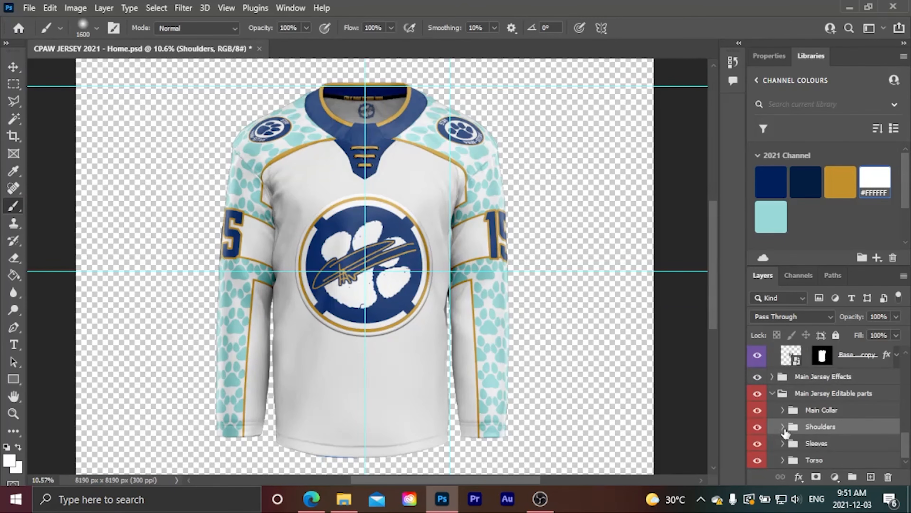
left_click(783, 411)
scroll(794, 405, "down", 1)
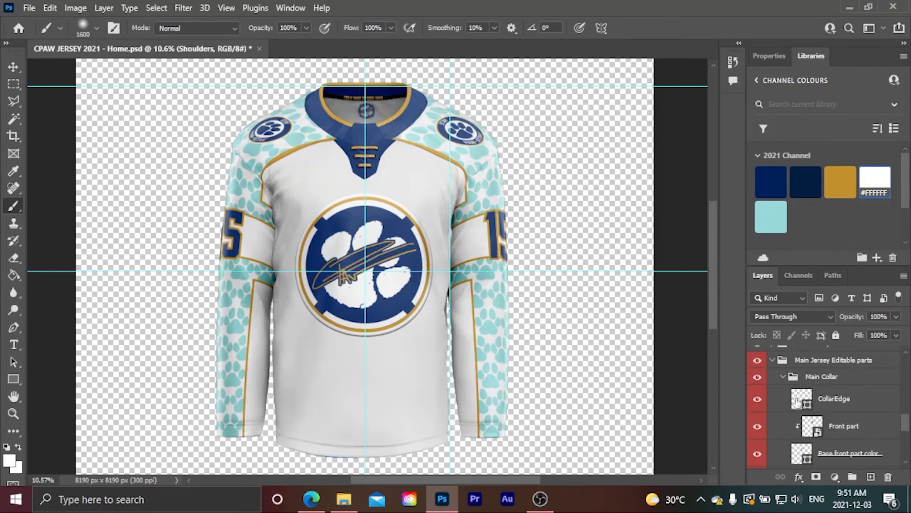
scroll(797, 456, "down", 3)
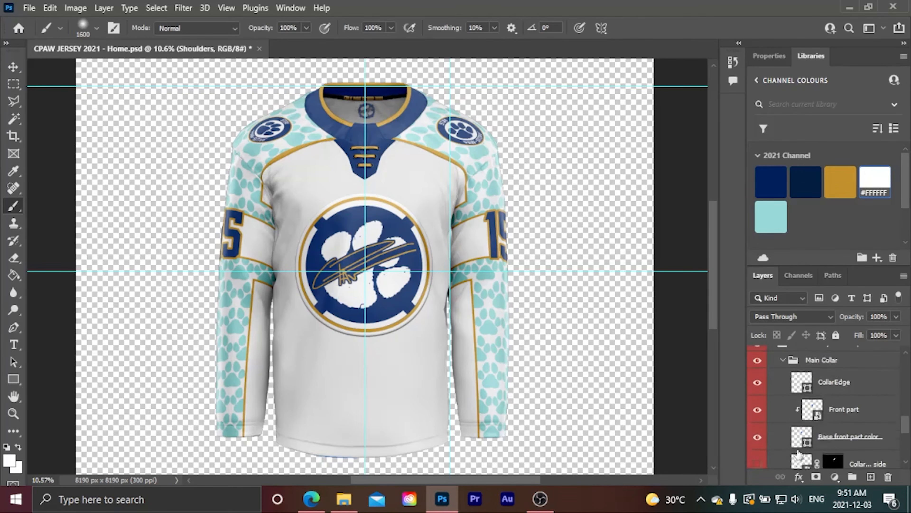
left_click(796, 441)
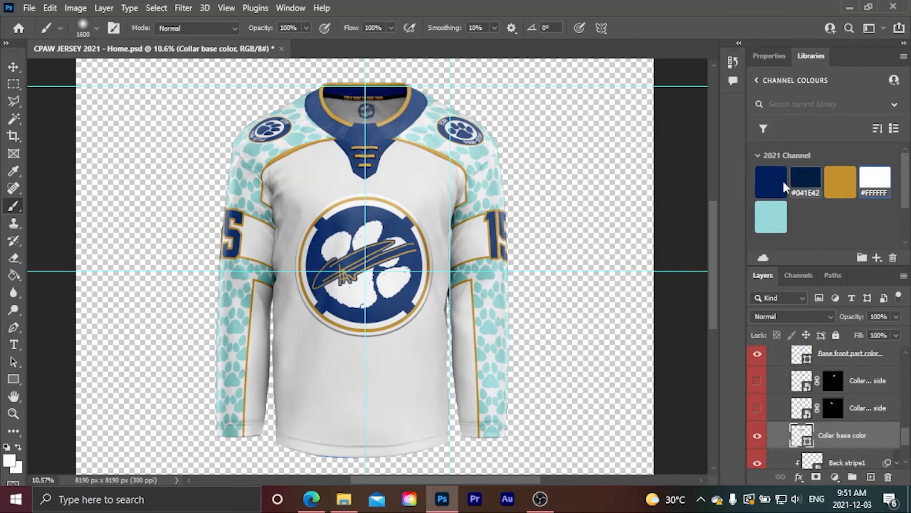
left_click(873, 183)
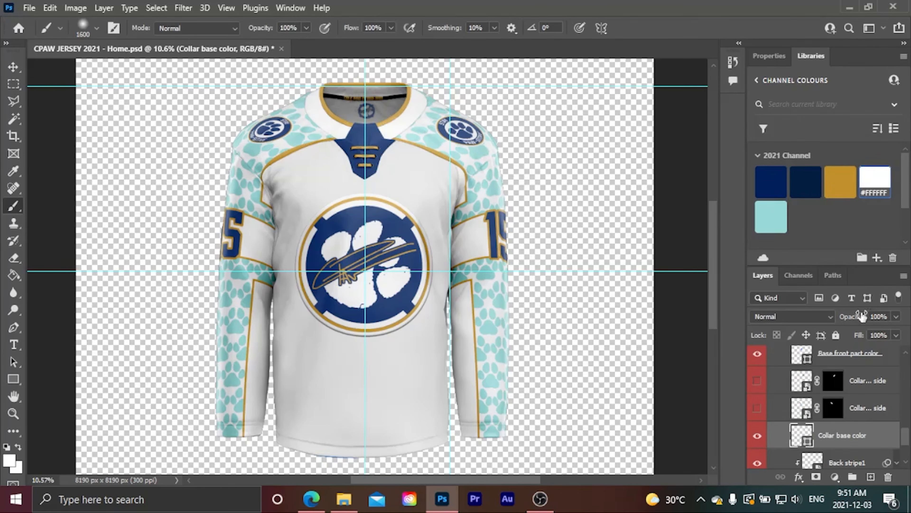
left_click(776, 220)
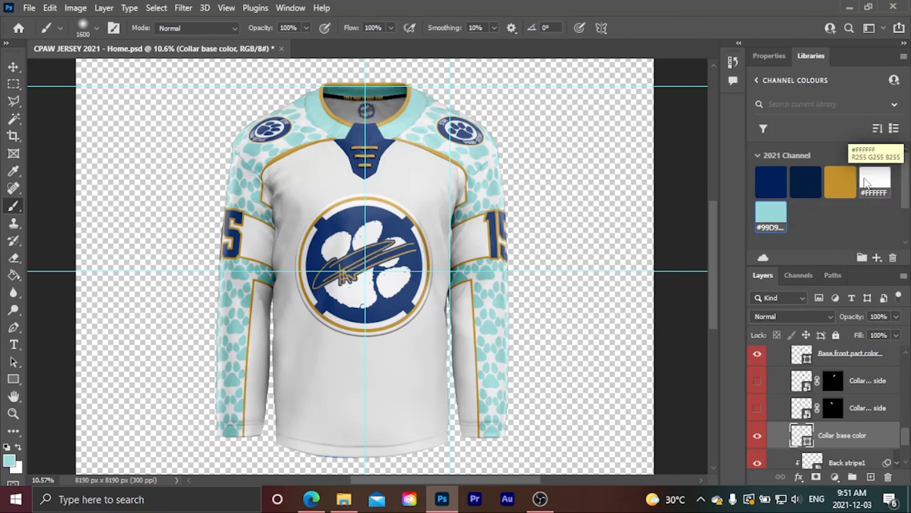
left_click(875, 182)
Recolour the Metal rivets layer in the straight laces collar group's editable parts with the ice blue library colour
scroll(792, 453, "down", 2)
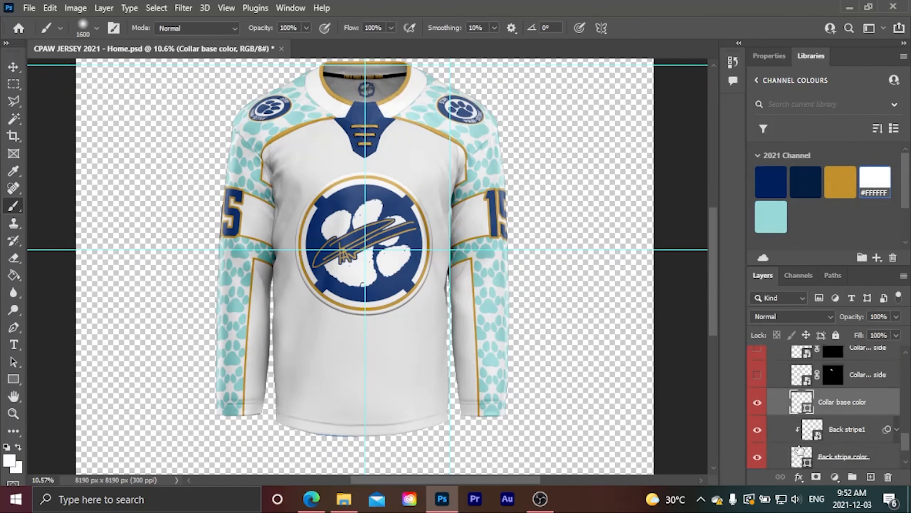
scroll(799, 447, "up", 6)
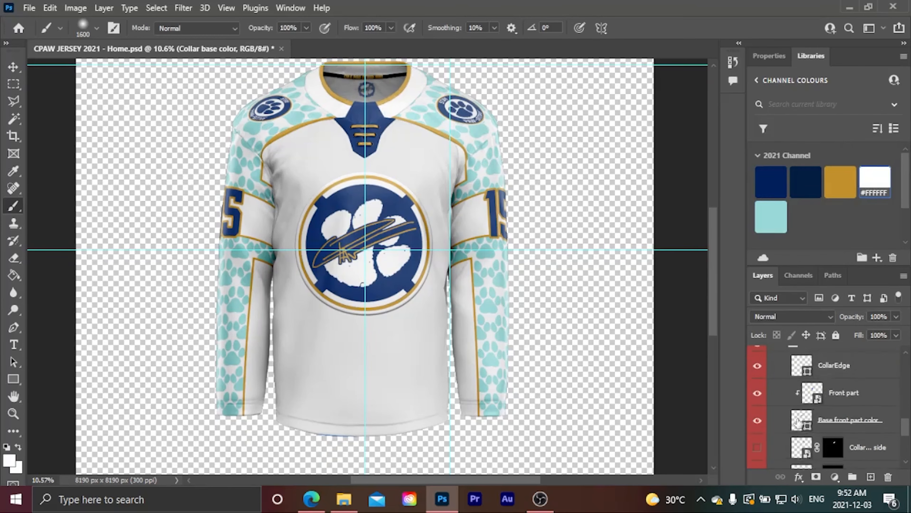
left_click(784, 412)
scroll(781, 418, "up", 2)
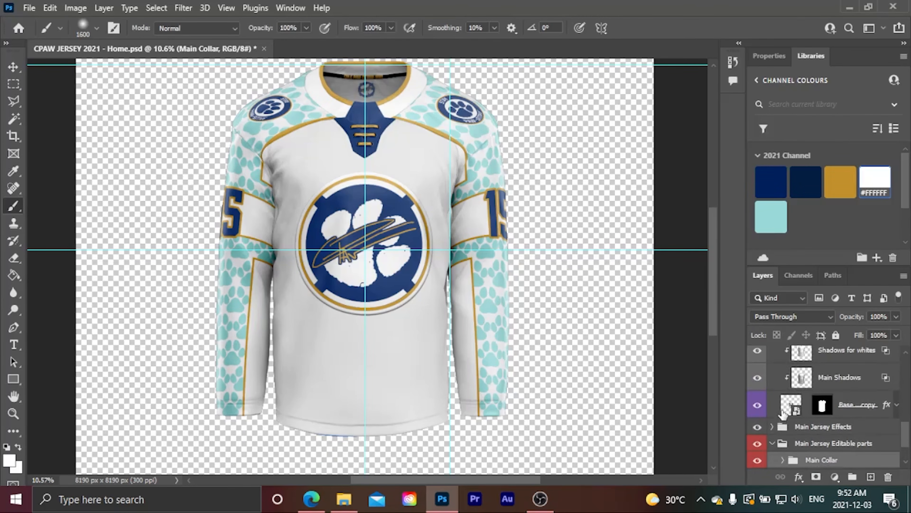
scroll(783, 413, "up", 5)
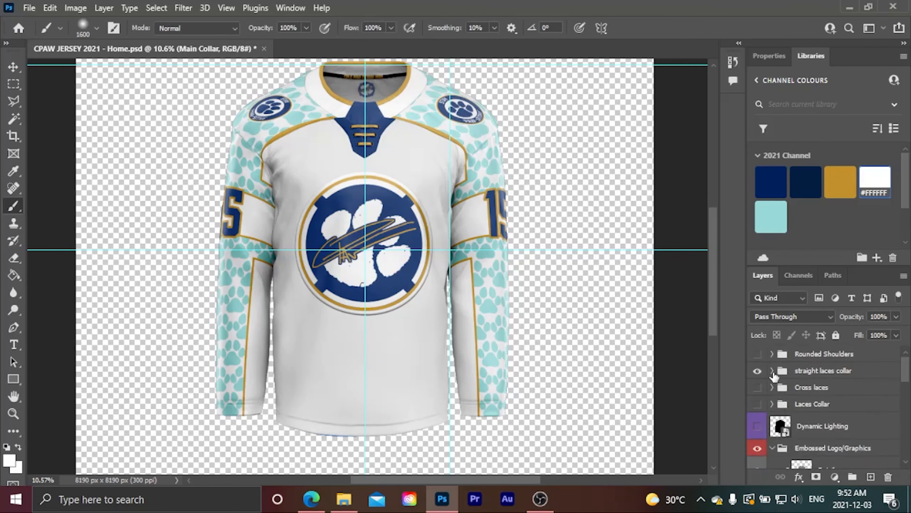
left_click(772, 373)
scroll(798, 442, "down", 2)
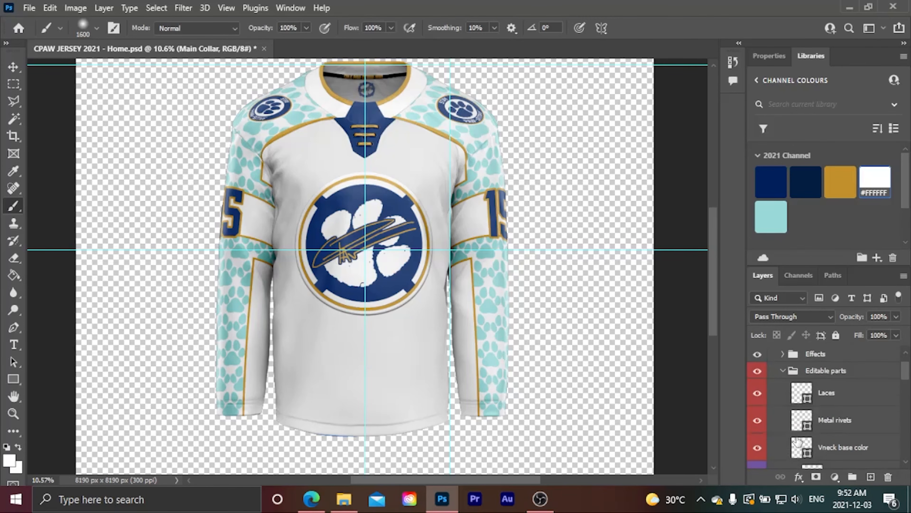
left_click(795, 420)
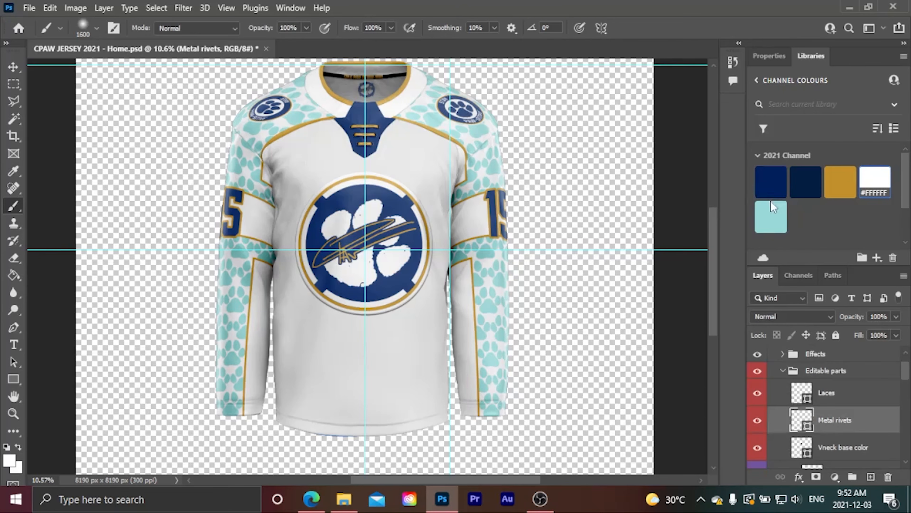
left_click(771, 218)
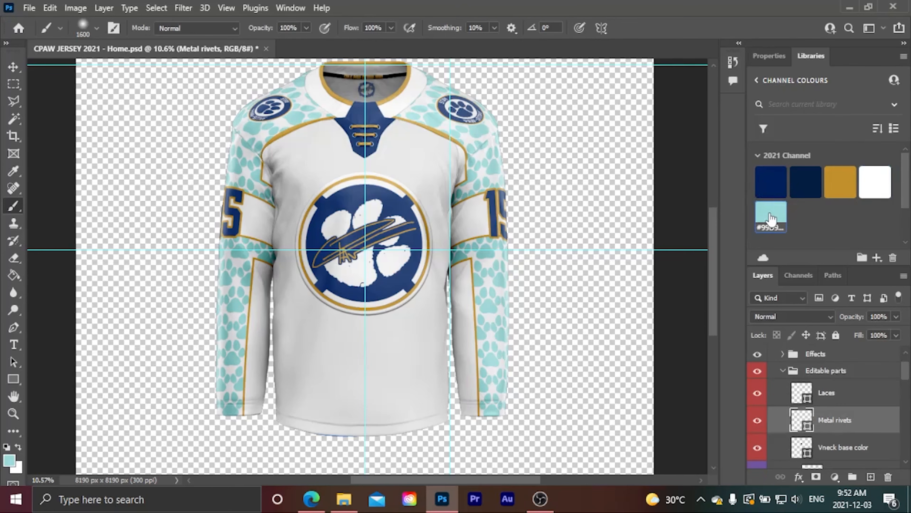
Recolour the straight laces collar's Vneck base color and Base front part color layers to #FFFFFF
left_click(796, 456)
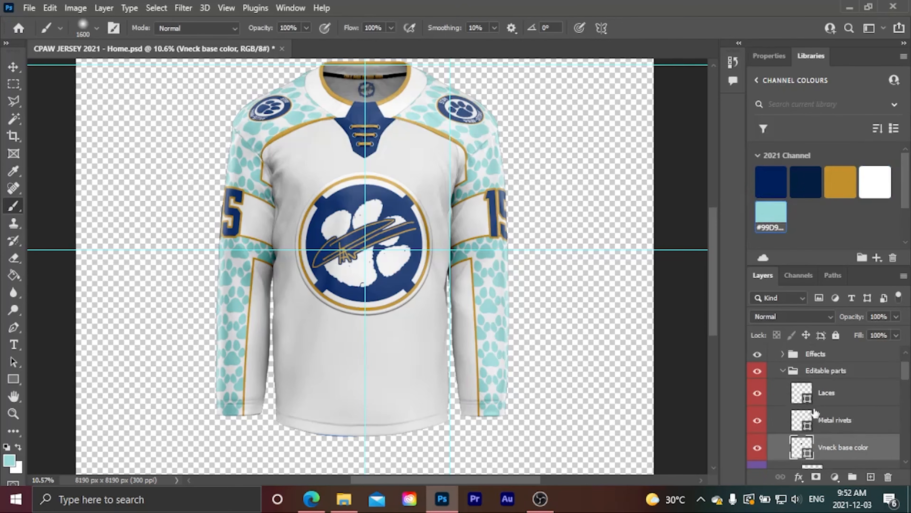
left_click(874, 181)
scroll(822, 383, "down", 1)
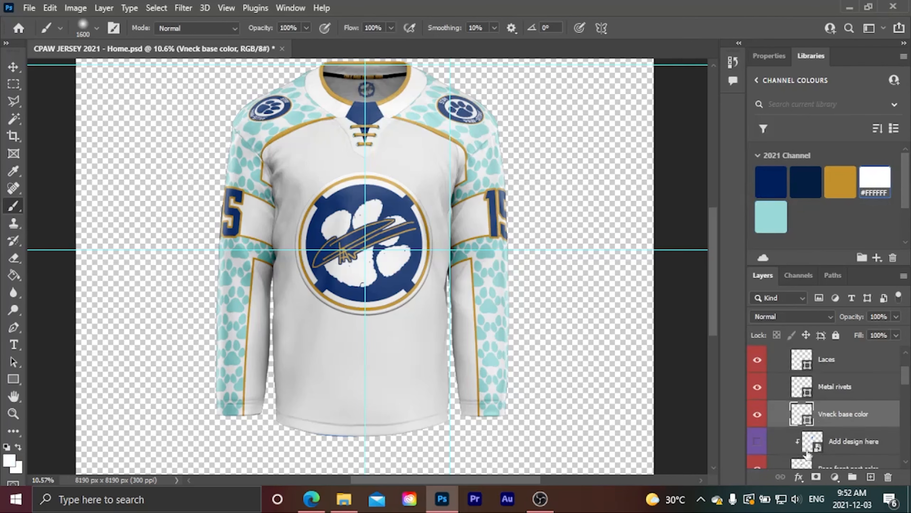
left_click(799, 468)
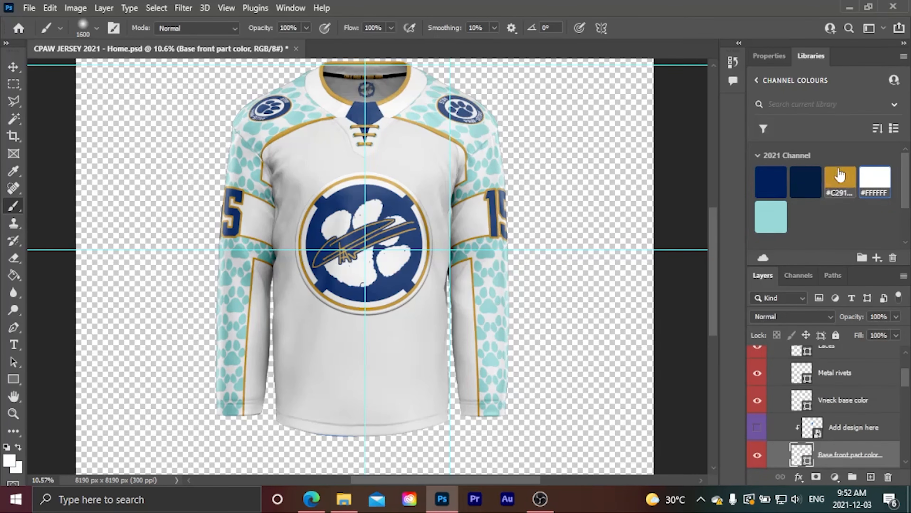
left_click(874, 181)
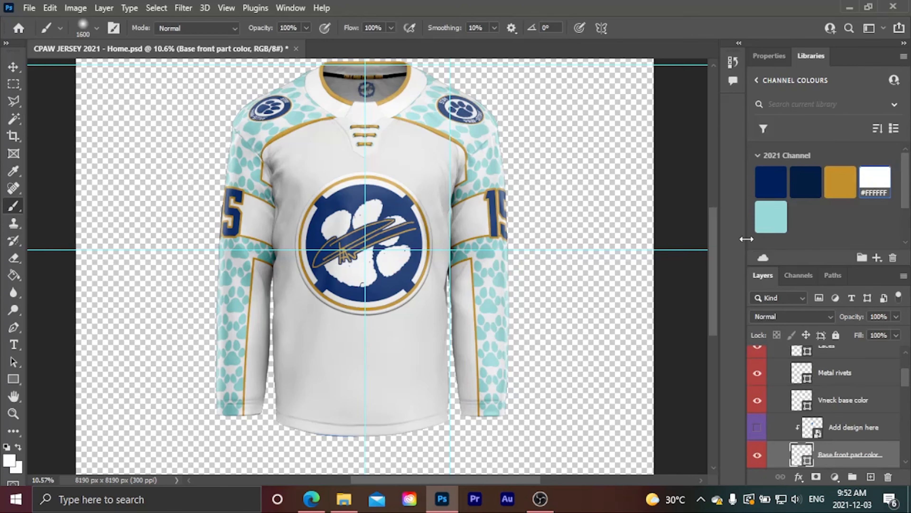
Hide the Torso group's base shirt design layer and recolour its Front color layer to #FFFFFF
scroll(831, 389, "up", 10)
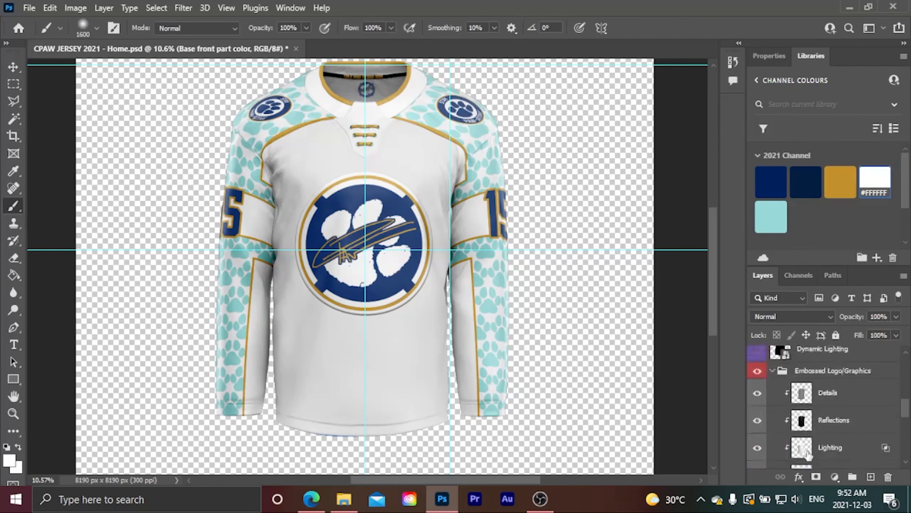
left_click(782, 461)
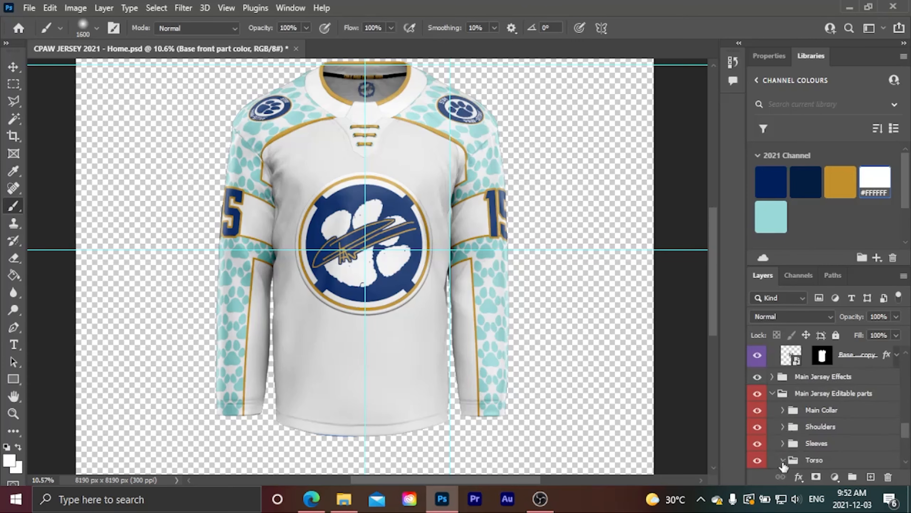
scroll(782, 434, "down", 2)
left_click(757, 416)
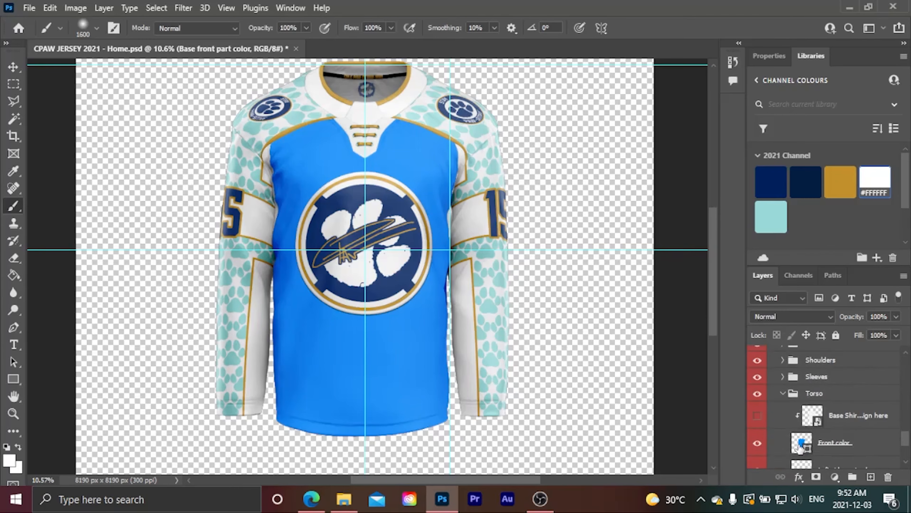
left_click(800, 449)
left_click(866, 188)
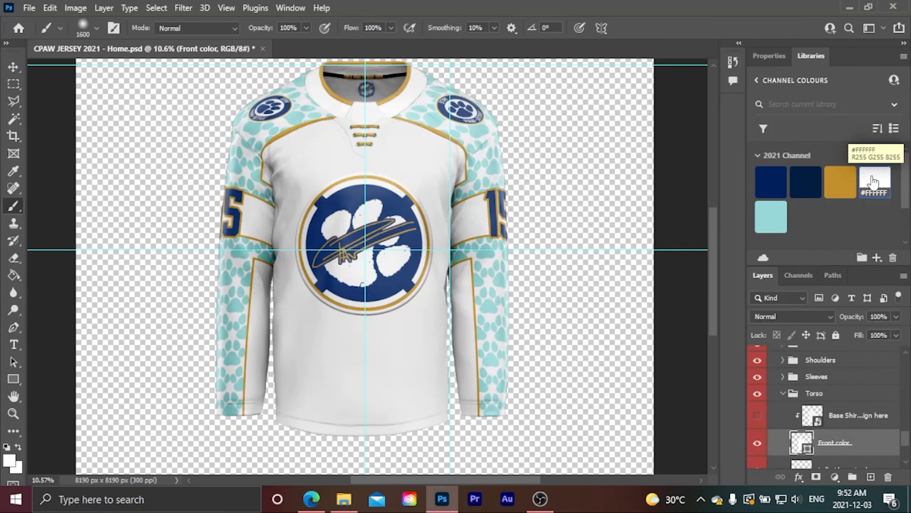
Open the chest logo's smart object, fill the CPAW JERSEY LOGO layer's outermost ring with ice blue, then save and return to the jersey
scroll(525, 305, "up", 1)
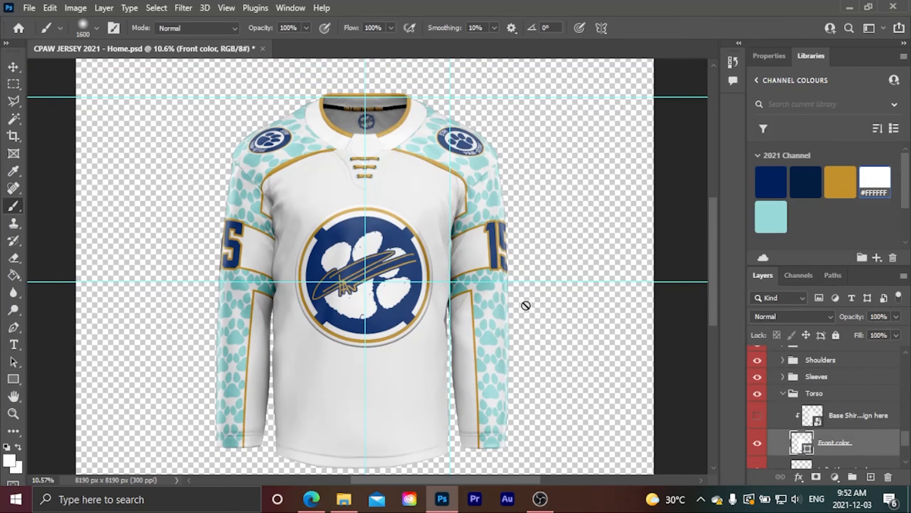
scroll(845, 388, "up", 5)
scroll(841, 400, "up", 2)
scroll(804, 417, "down", 1)
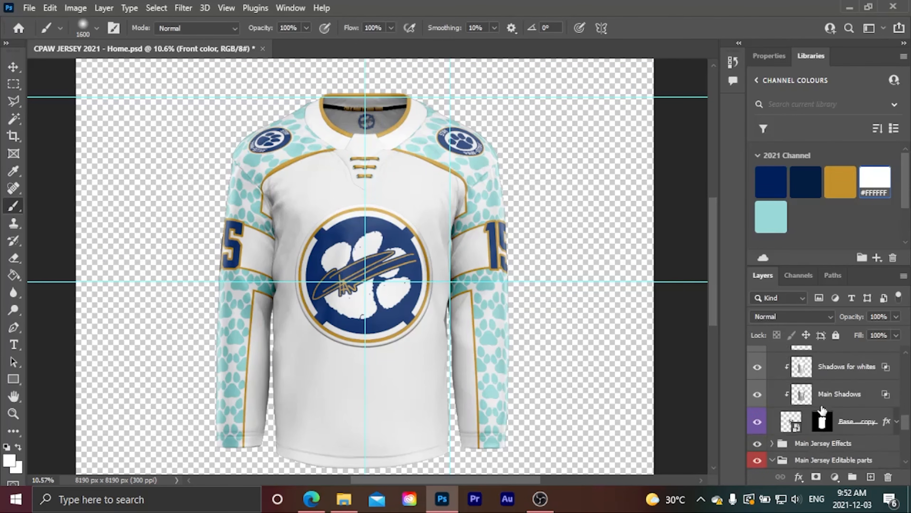
double_click(786, 429)
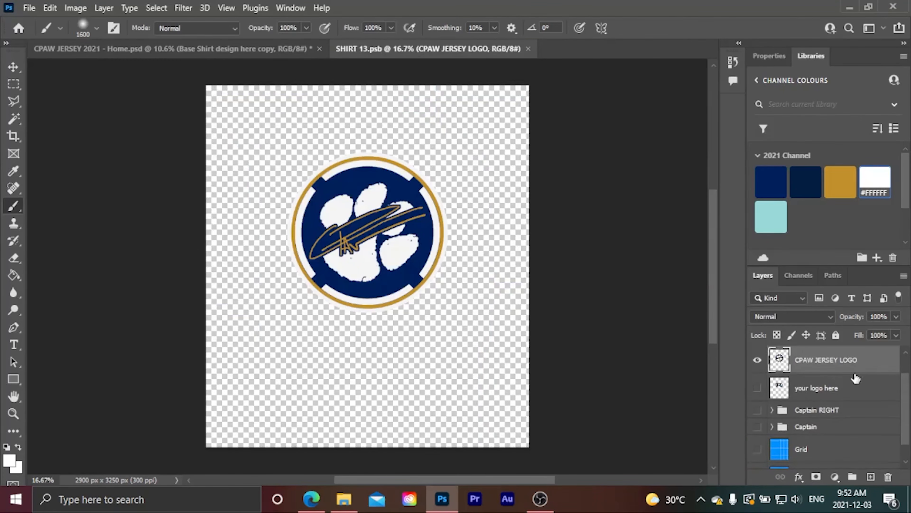
left_click(772, 216)
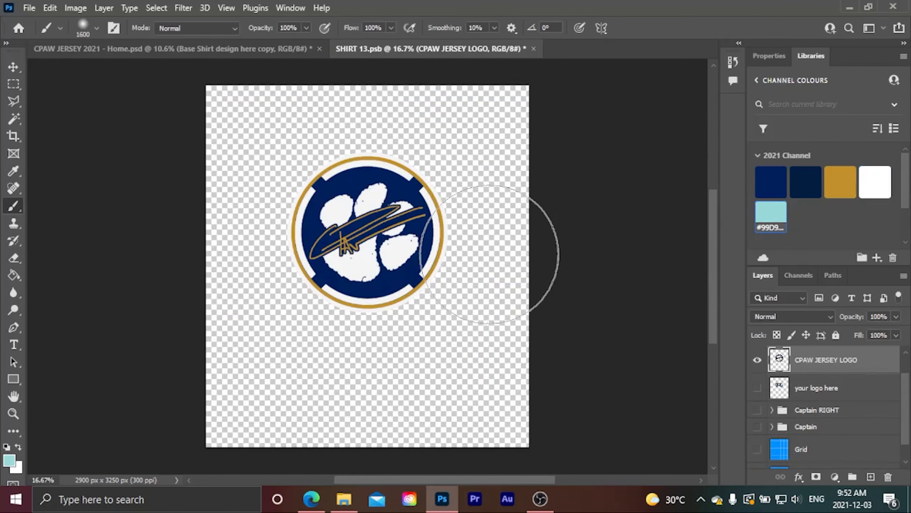
key("g")
left_click(446, 260)
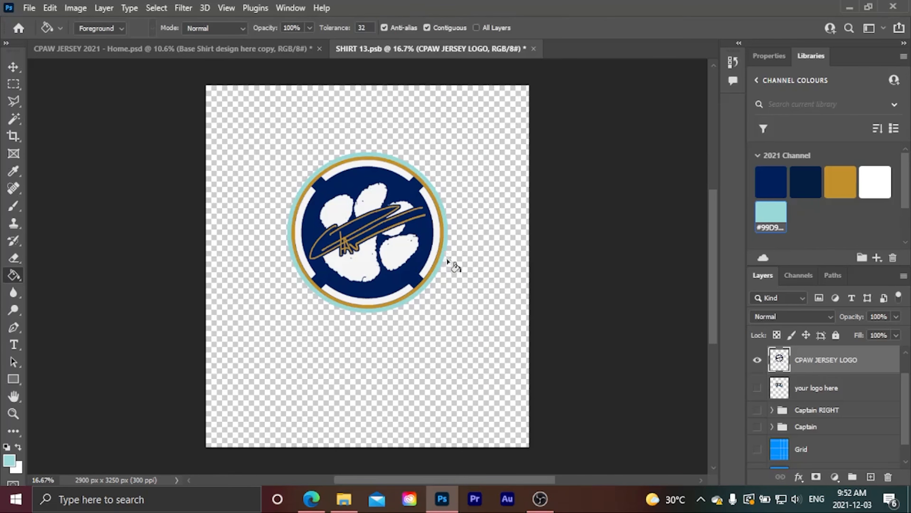
key("ctrl+s")
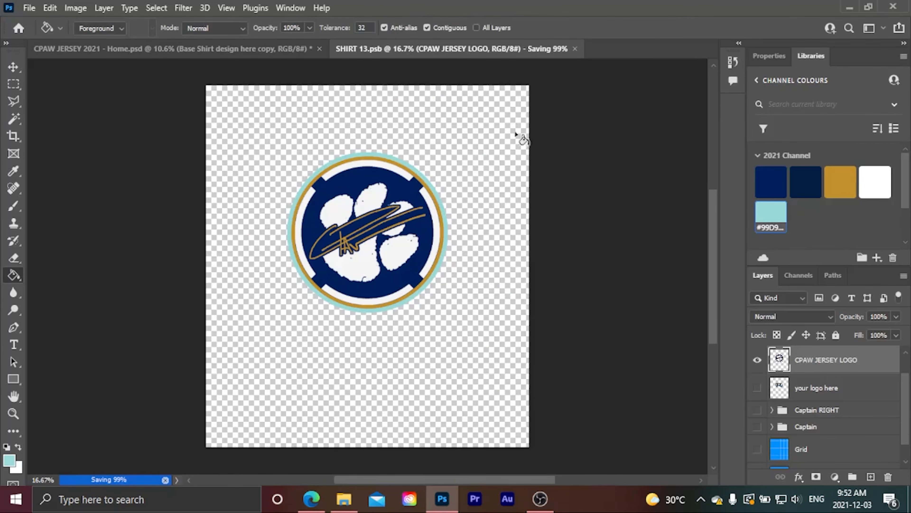
left_click(248, 49)
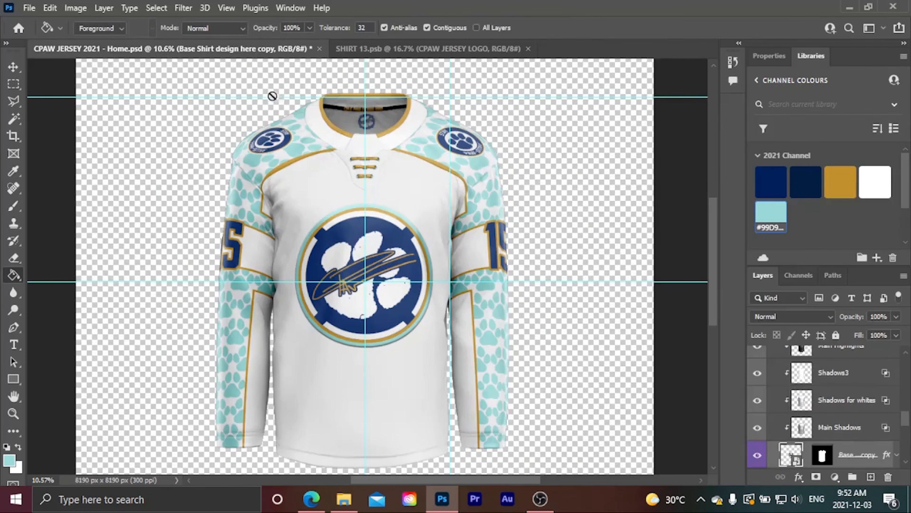
Open the left shoulder's design smart object from the Shoulders group and make its STAY PAWSITIVE layer active
scroll(382, 202, "down", 2)
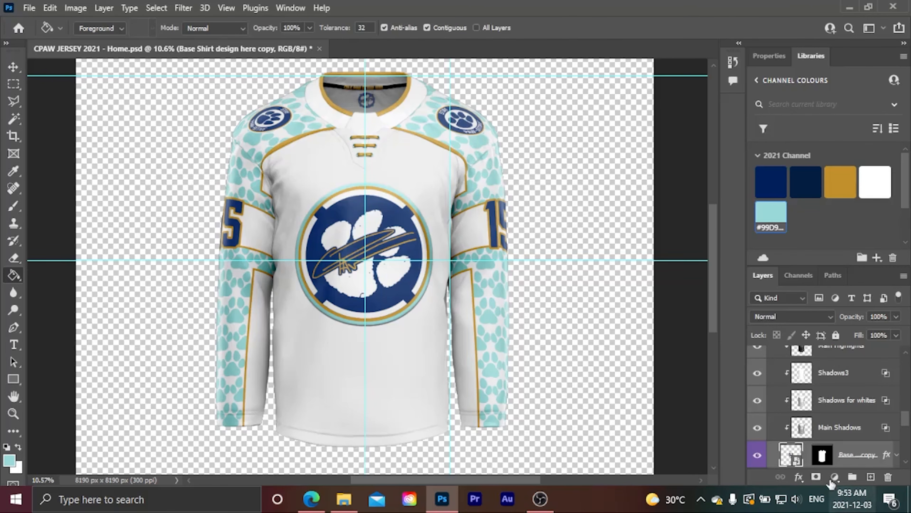
scroll(814, 409, "down", 5)
left_click(783, 410)
scroll(808, 427, "down", 3)
double_click(808, 427)
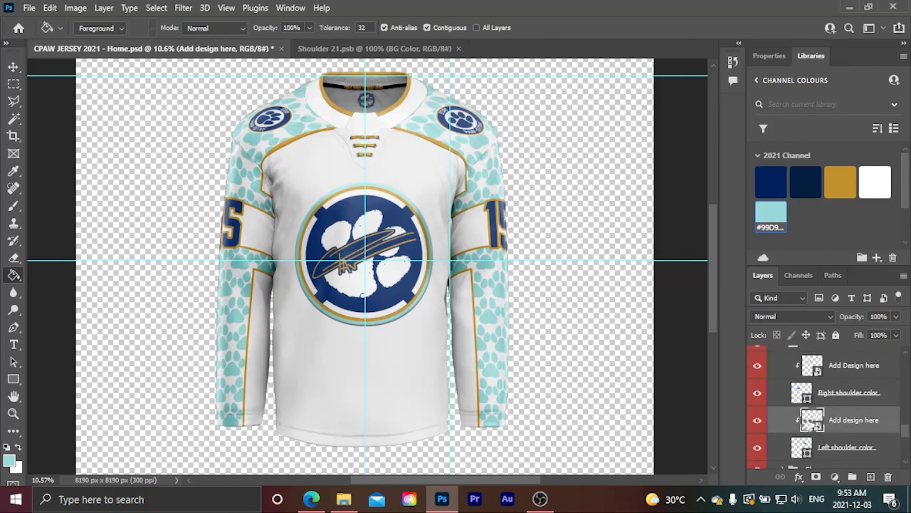
left_click(809, 378)
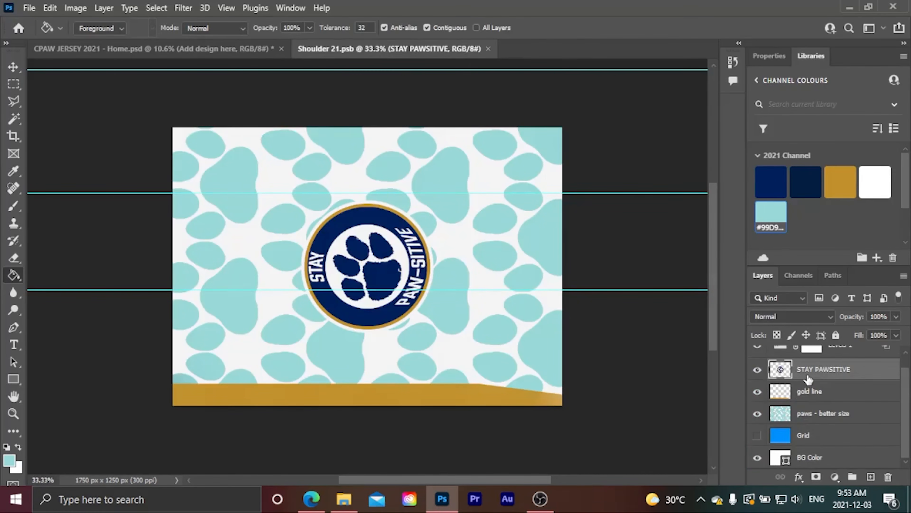
Select the white inner circle together with the navy paw inside the left shoulder patch using the Magic Wand
key("w")
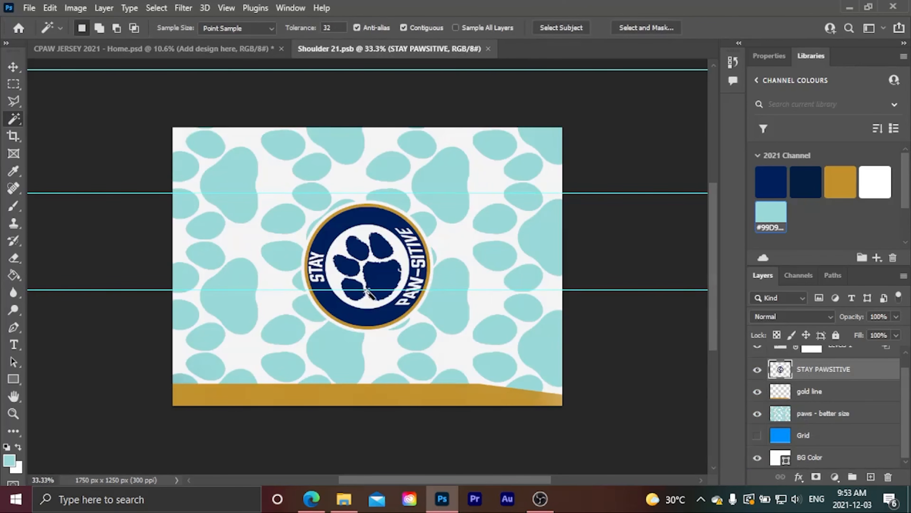
scroll(367, 292, "up", 2)
scroll(368, 293, "up", 1)
left_click(388, 267)
left_click(340, 283, "shift")
left_click(333, 251, "shift")
left_click(379, 231)
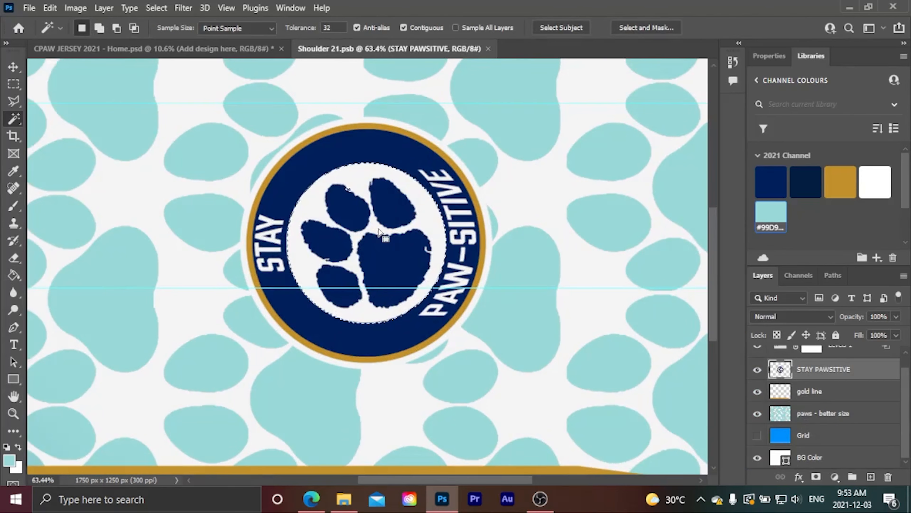
Flip the selected paw circle vertically with a negative transform height, then save and close the left shoulder design
key("ctrl+t")
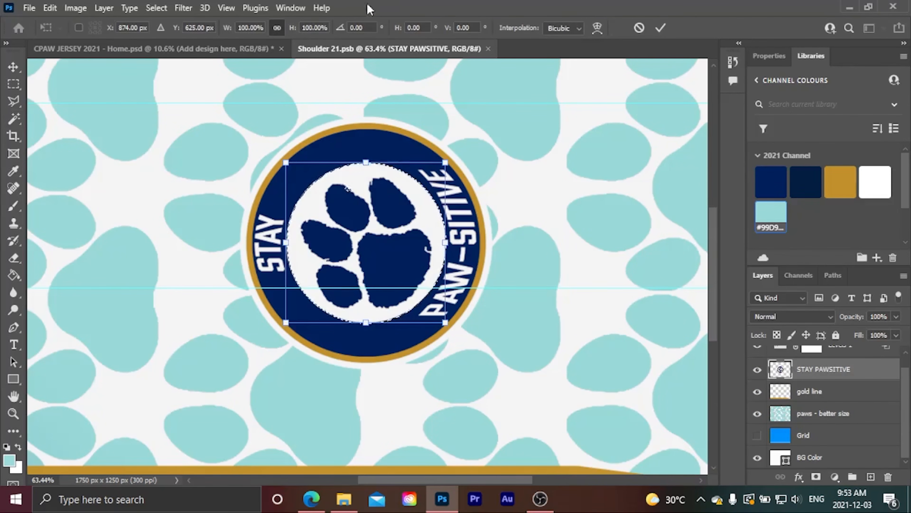
left_click(306, 28)
type("-")
left_click(660, 28)
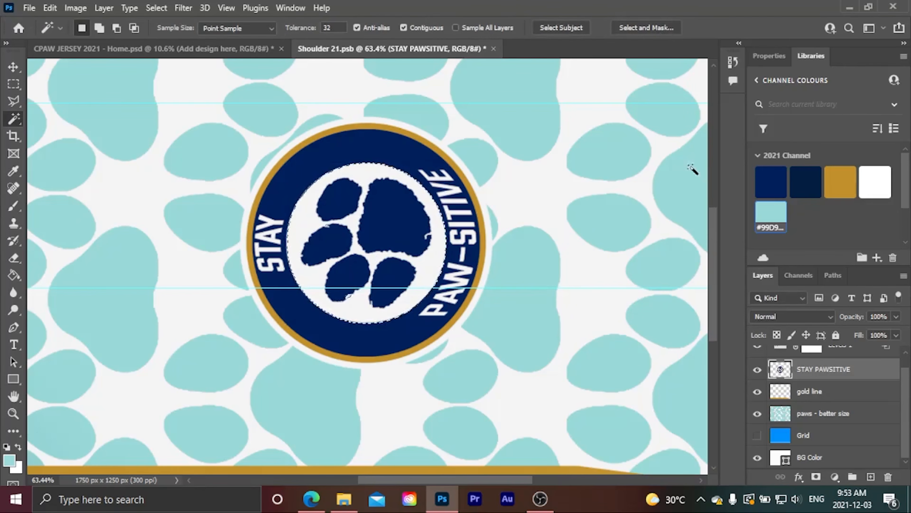
key("ctrl+s")
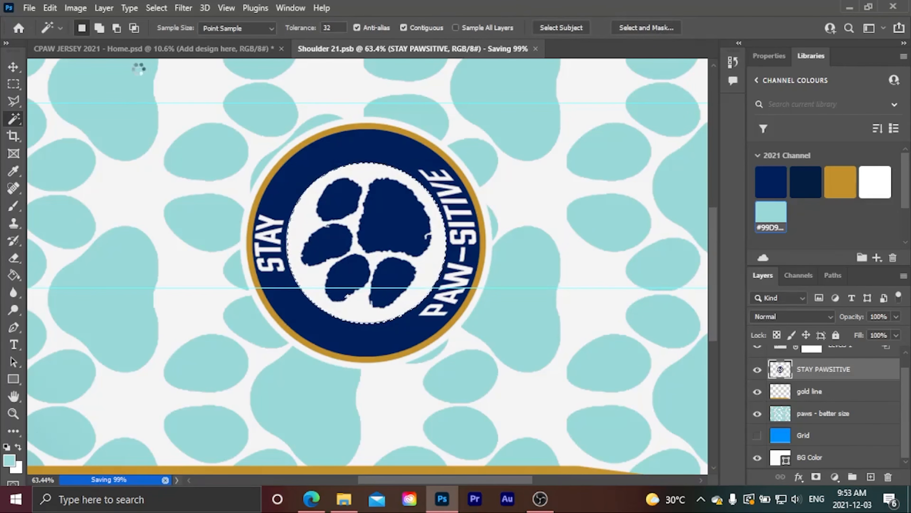
left_click(141, 54)
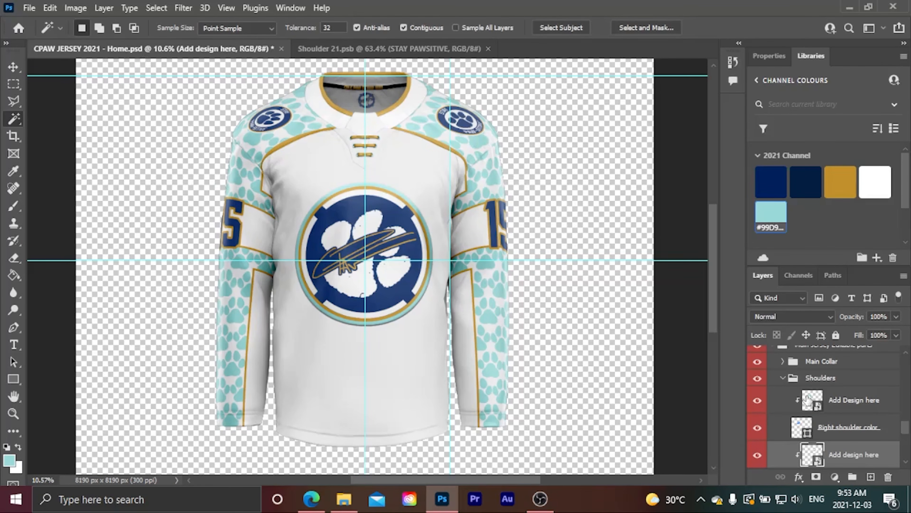
left_click(488, 48)
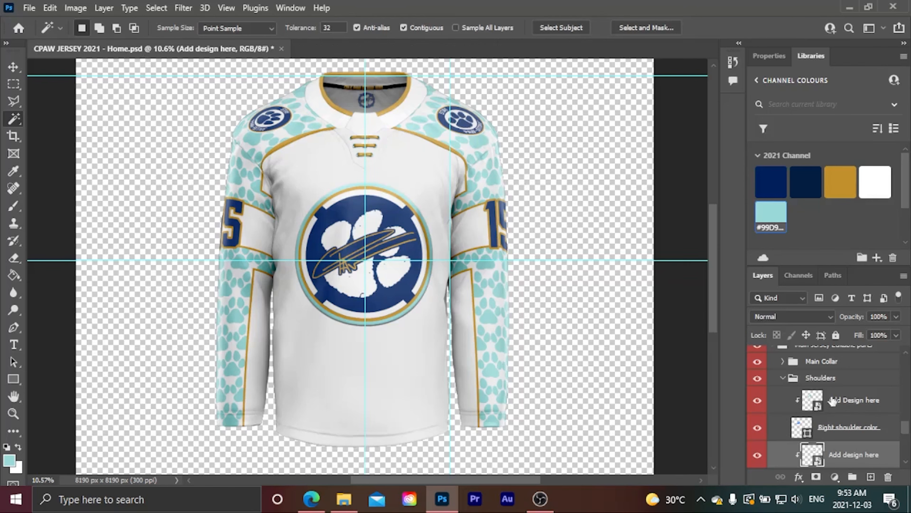
Open the right shoulder's design smart object and select the patch's white inner circle together with its navy paw
double_click(814, 404)
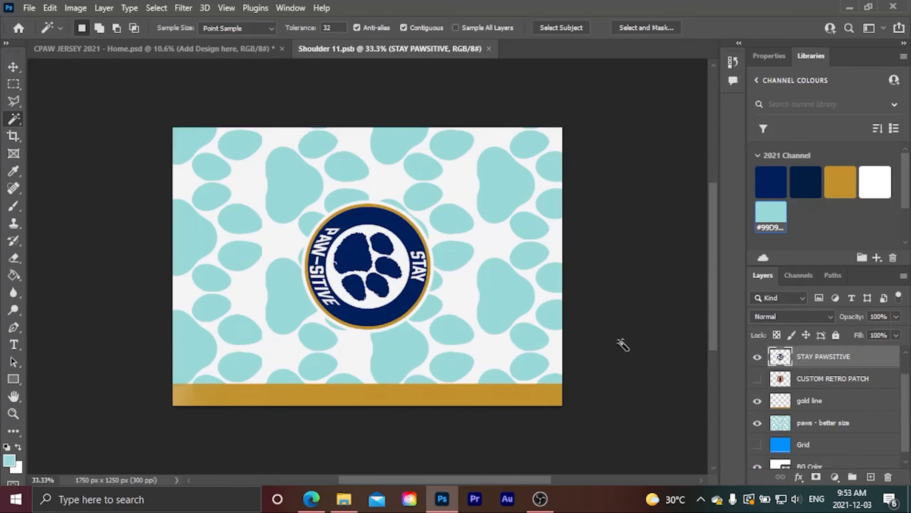
scroll(365, 267, "up", 3)
left_click(365, 266)
left_click(391, 229, "shift")
left_click(402, 264, "shift")
left_click(377, 287, "shift")
left_click(342, 304, "shift")
left_click(363, 280)
Flip the right shoulder patch's selected paw circle vertically with a negative transform height, then save the design and return to the jersey
key("ctrl+t")
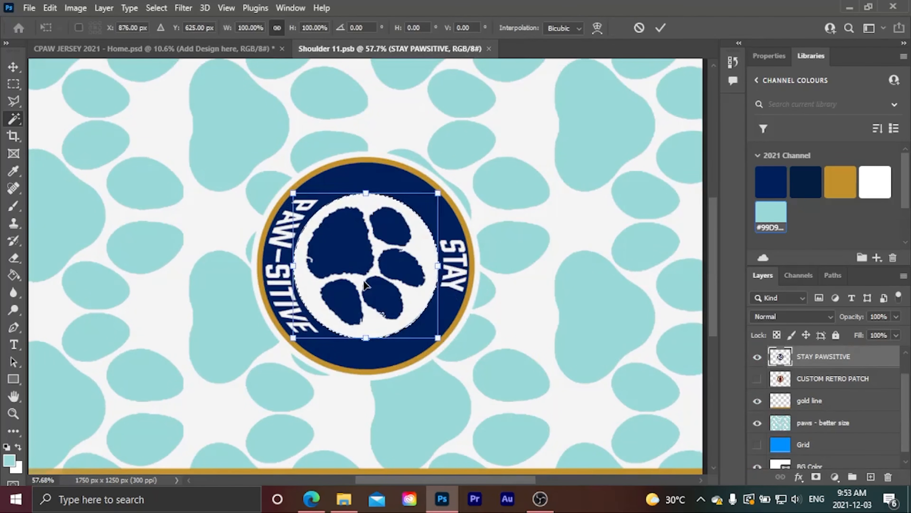
left_click(303, 28)
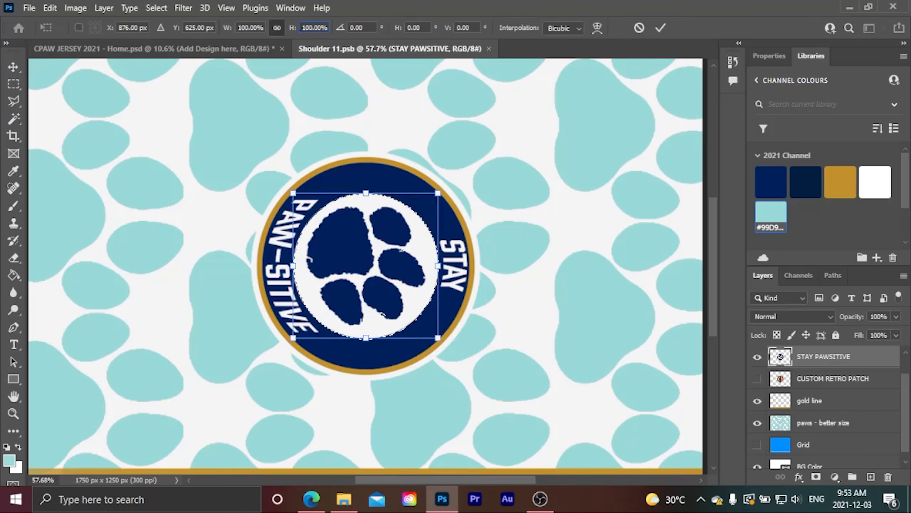
type("-")
left_click(661, 28)
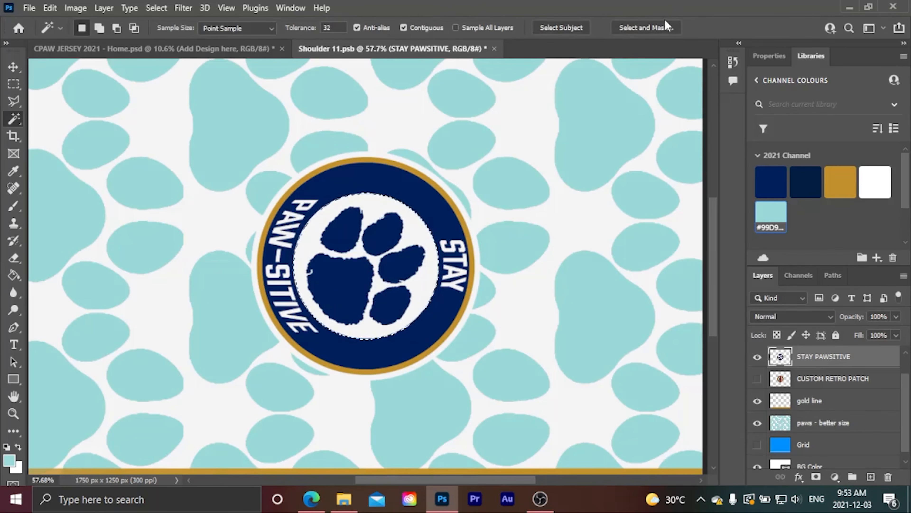
key("ctrl+s")
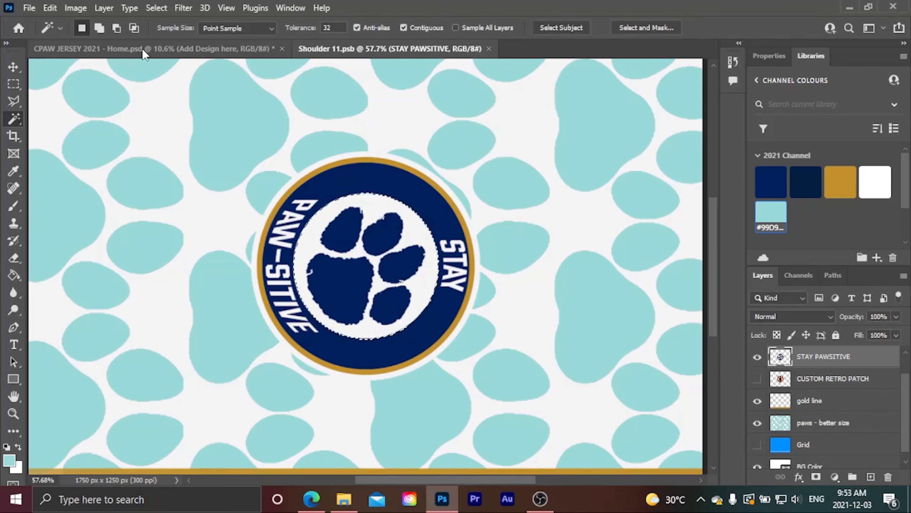
left_click(143, 48)
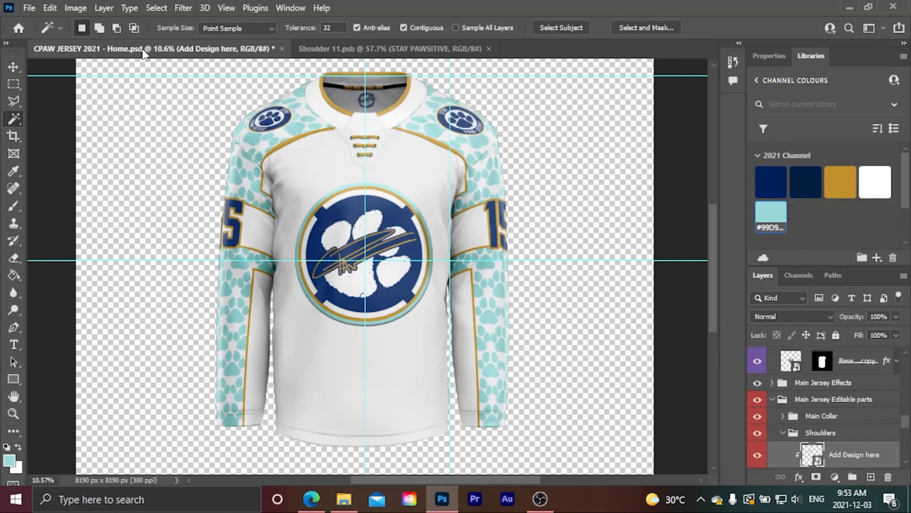